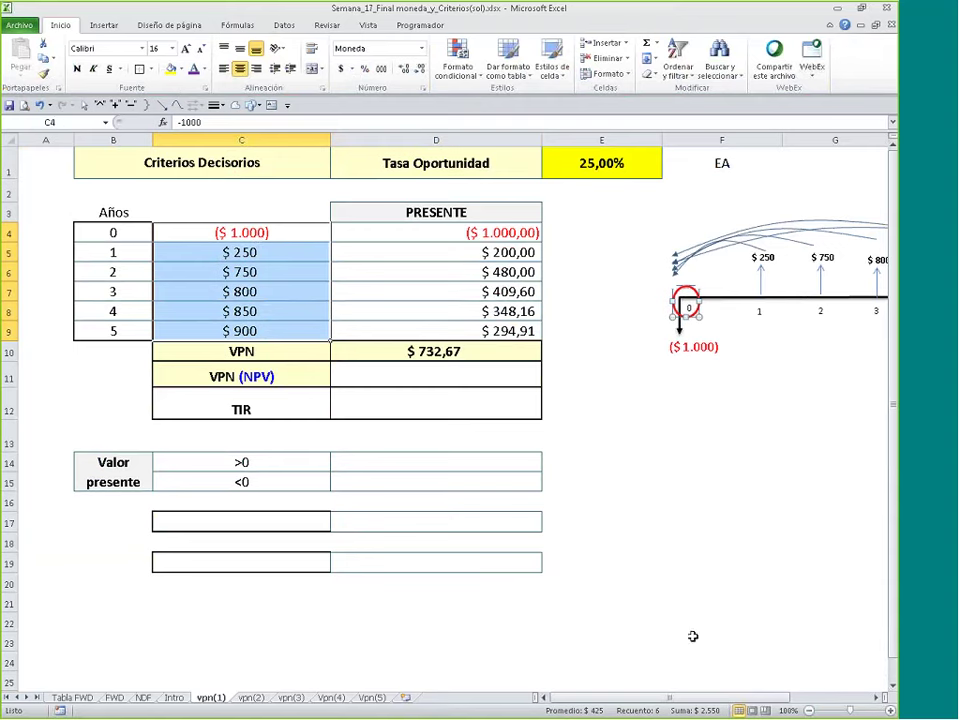
# Step: Check the VPN total in D10 against the present values in D4:D9
pyautogui.moveTo(705, 700); pyautogui.dragTo(615, 594)
pyautogui.click(457, 252)
pyautogui.click(468, 350)
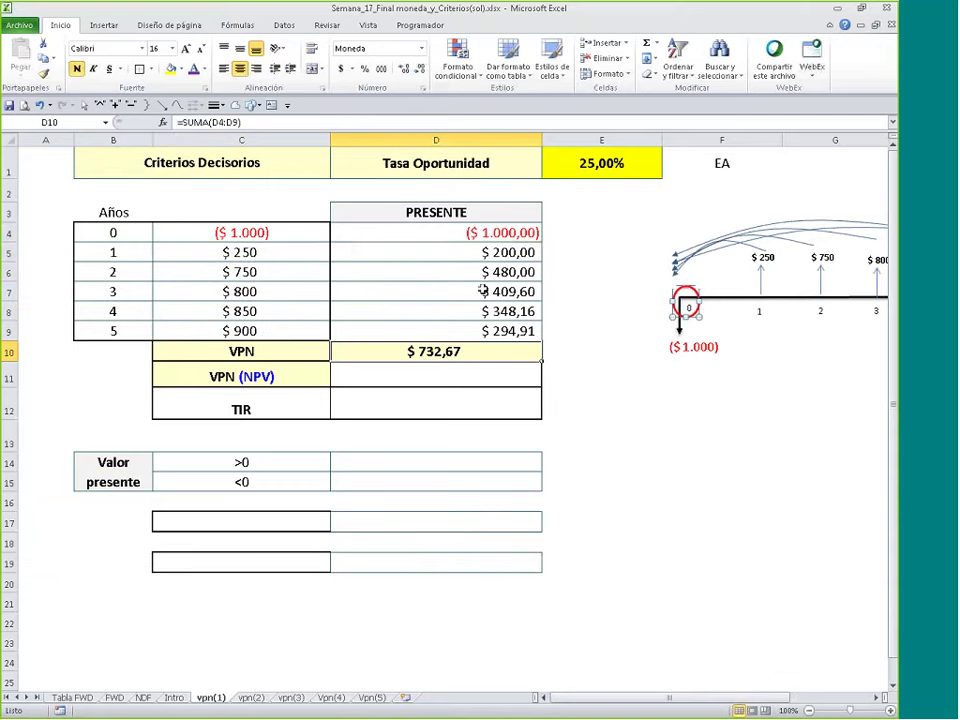
pyautogui.moveTo(465, 253); pyautogui.dragTo(467, 332)
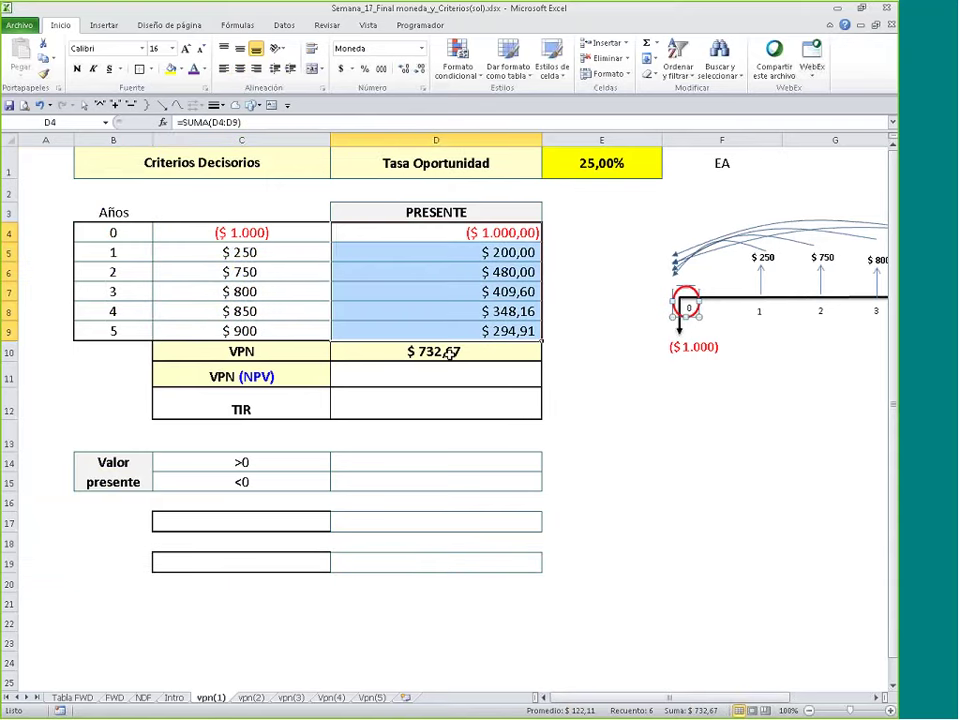
# Step: Enlarge the font of the VPN total in D10 to 20 points
pyautogui.click(436, 352)
pyautogui.click(186, 49)
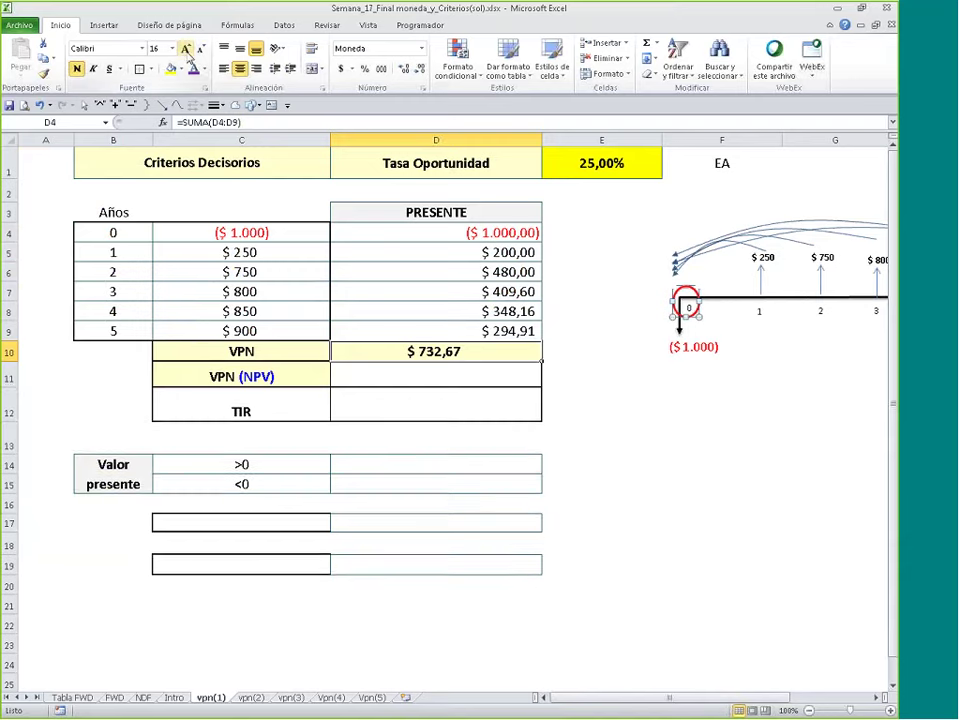
pyautogui.click(186, 49)
pyautogui.click(186, 49)
# Step: Inspect the SUMA formula in D10 and the VA formula with its function arguments in D4
pyautogui.press('F2')
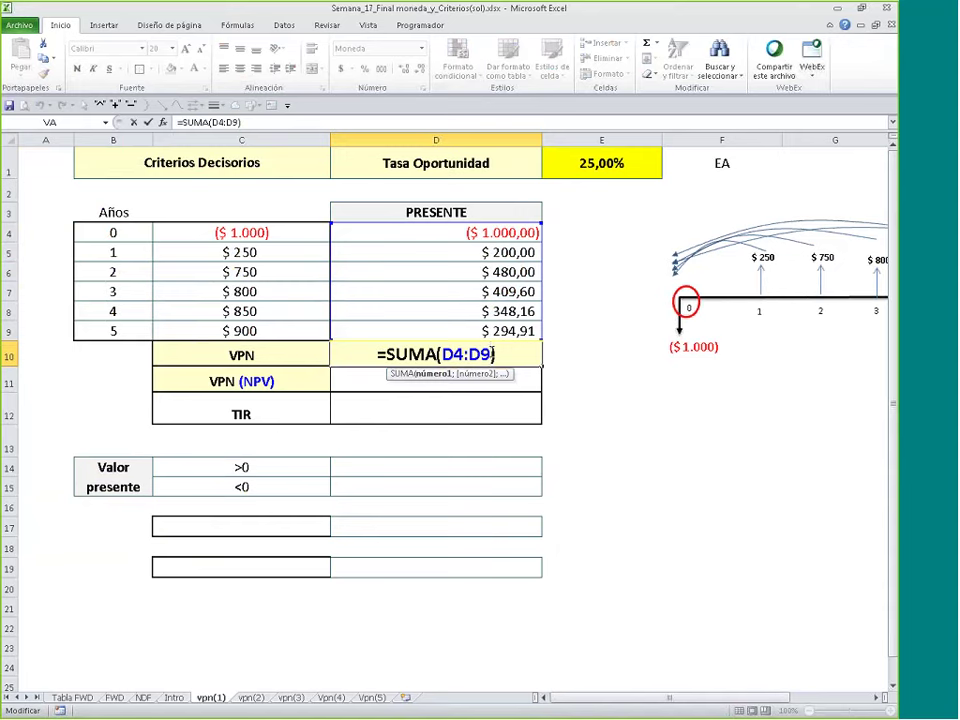
pyautogui.press('Return')
pyautogui.click(495, 234)
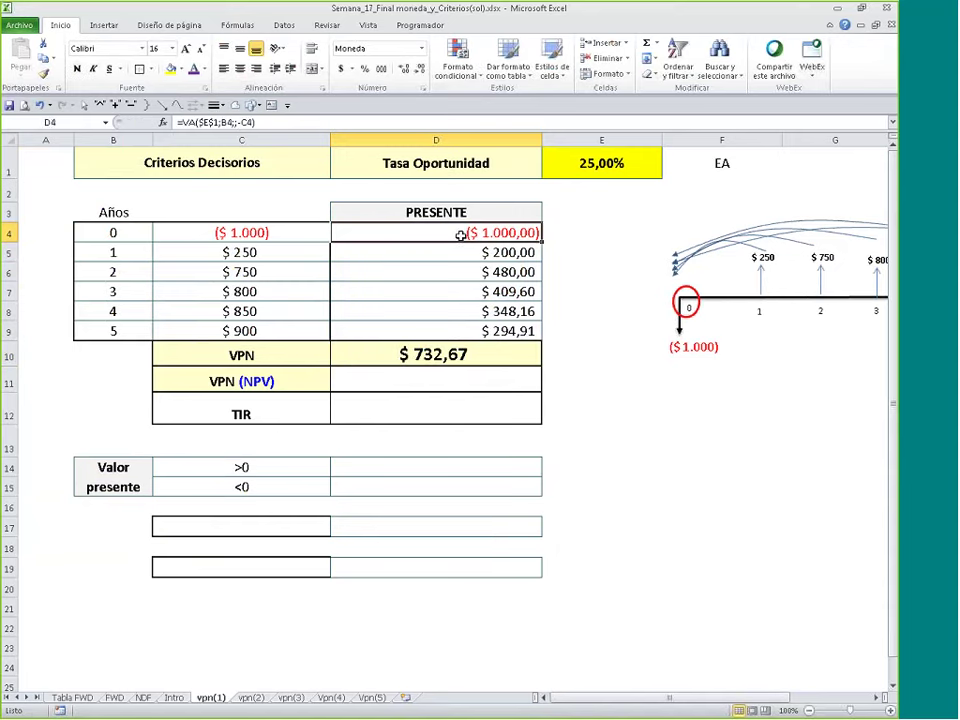
pyautogui.press('F2')
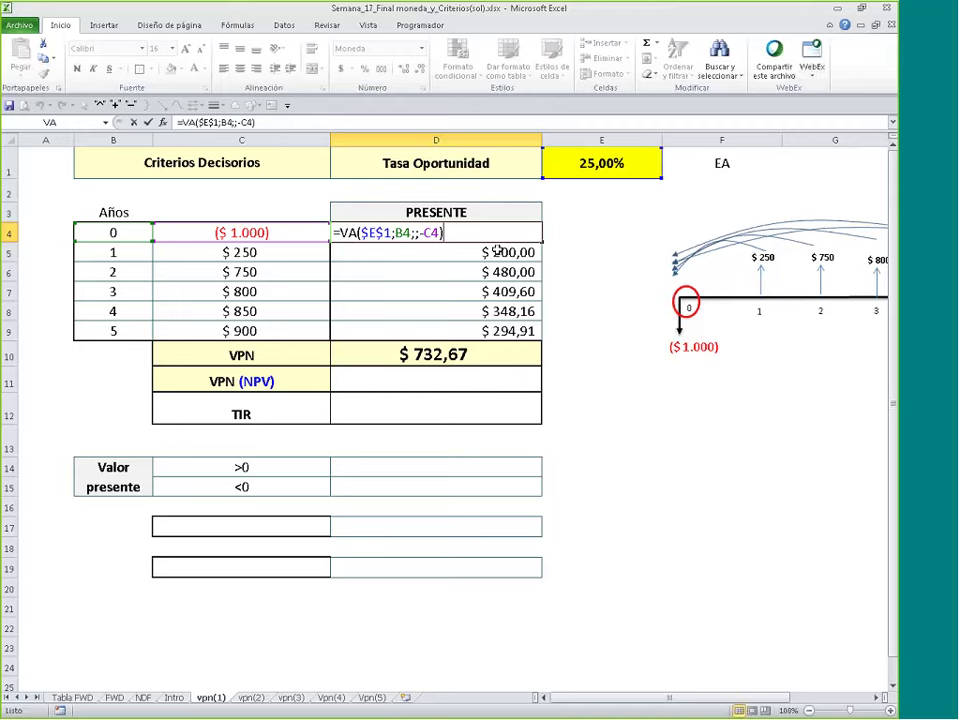
pyautogui.press('Return')
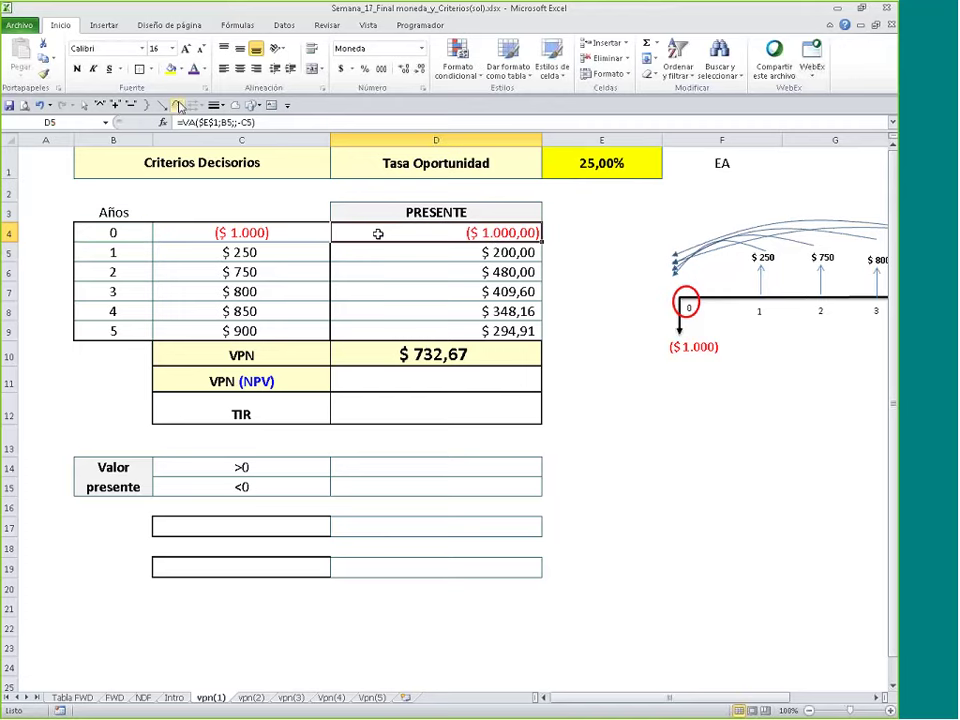
pyautogui.click(378, 234)
pyautogui.click(166, 121)
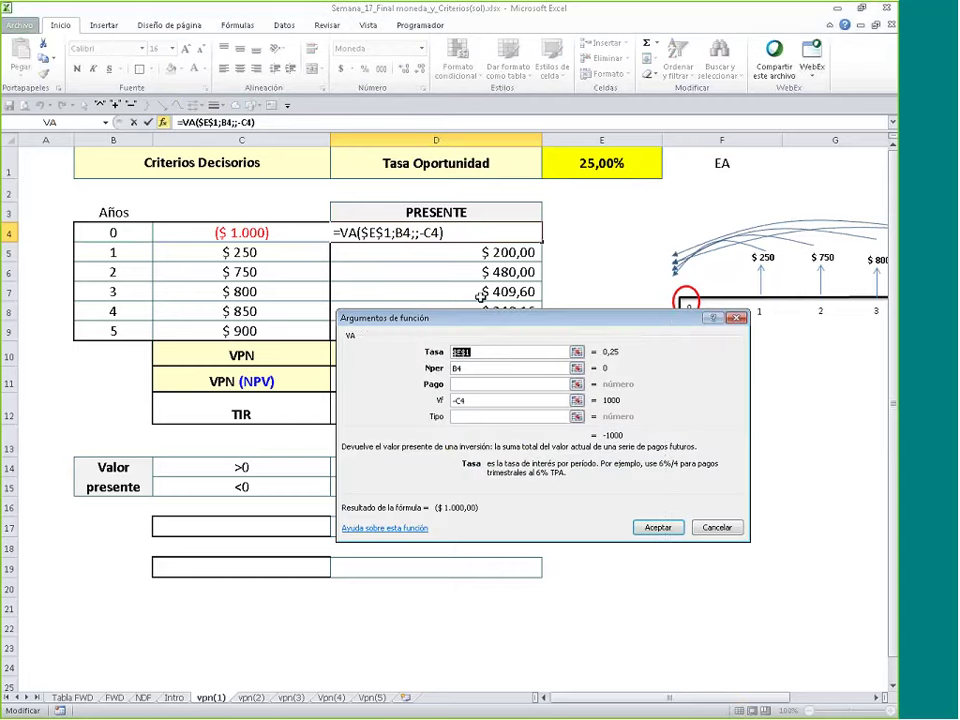
pyautogui.moveTo(508, 337); pyautogui.dragTo(418, 366)
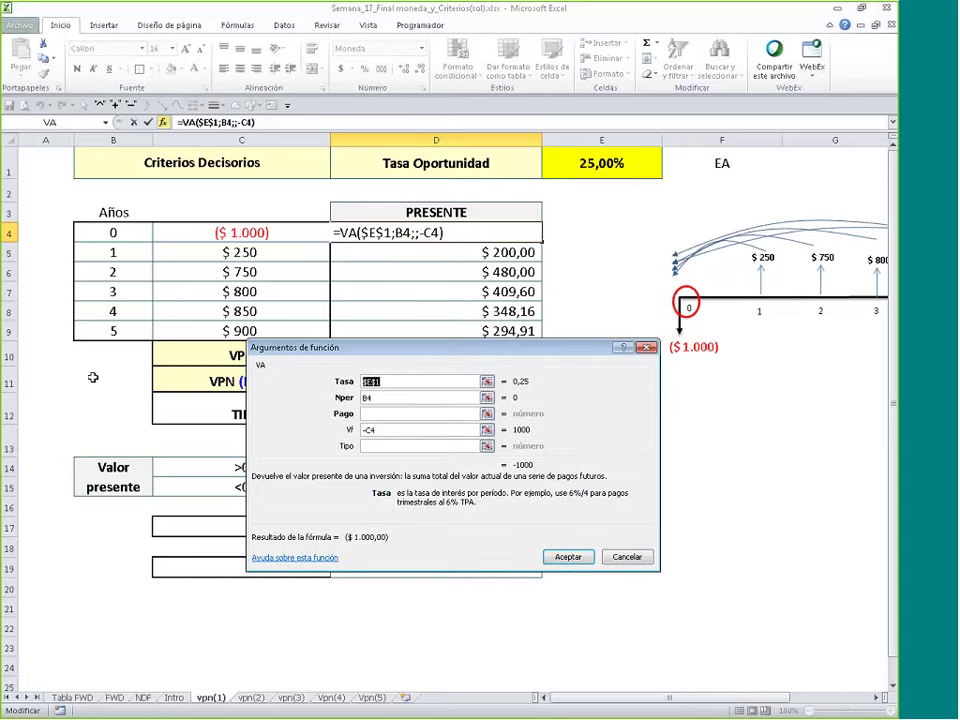
pyautogui.press('Return')
pyautogui.click(414, 379)
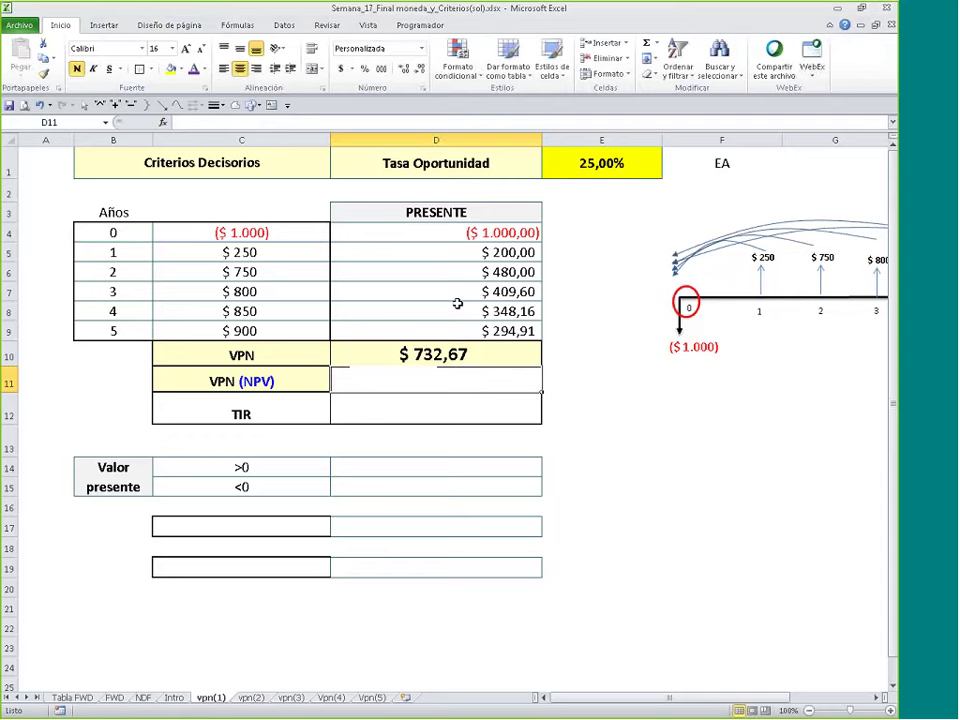
pyautogui.click(257, 23)
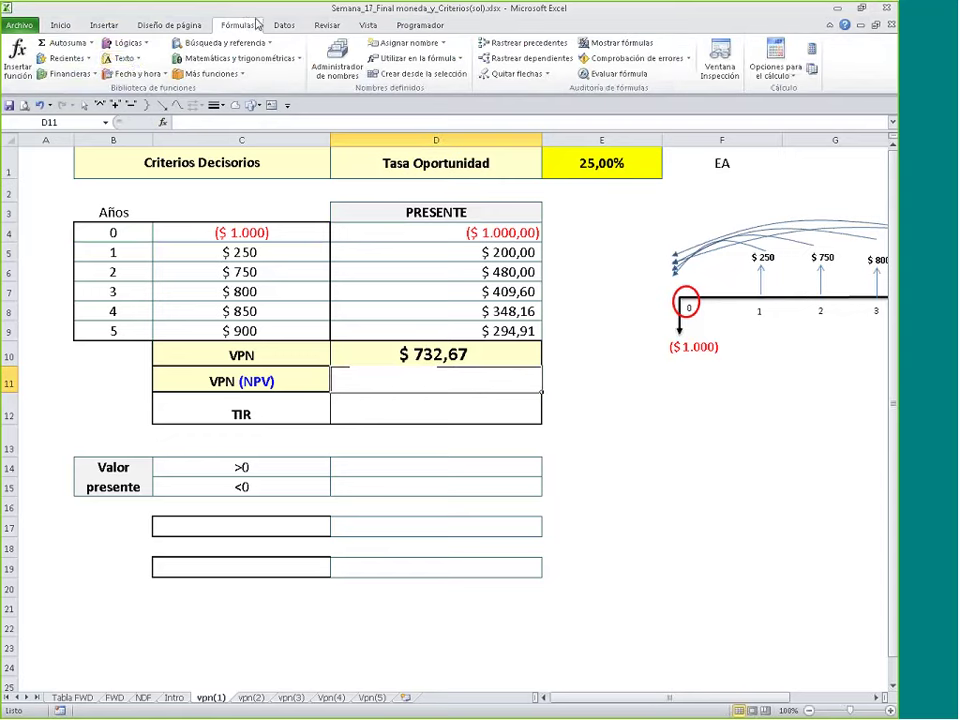
pyautogui.click(68, 73)
pyautogui.moveTo(170, 122); pyautogui.dragTo(189, 358)
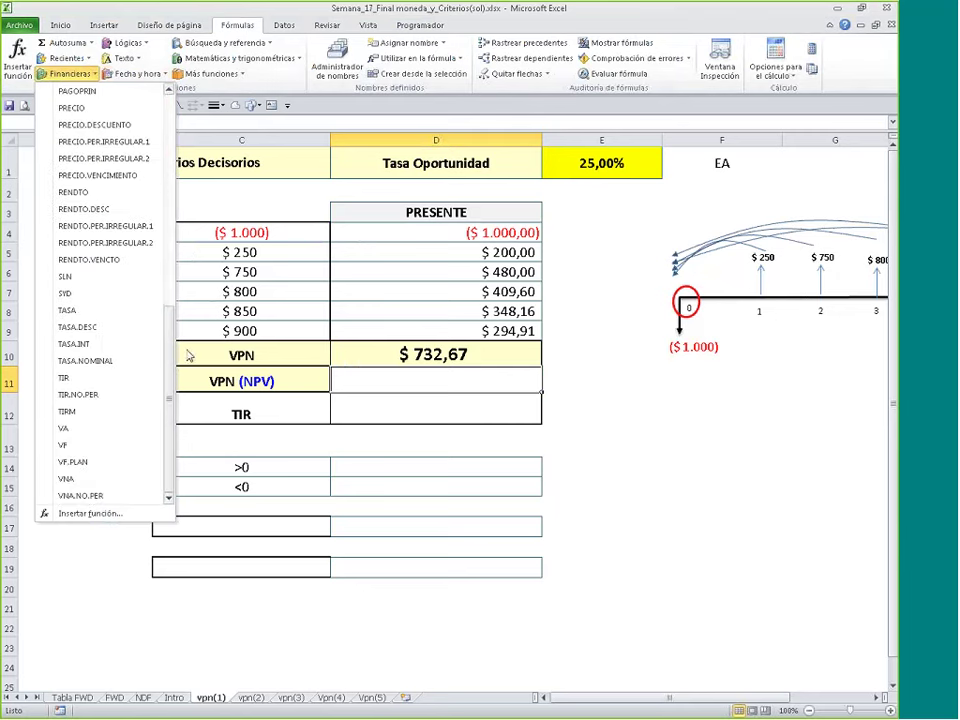
pyautogui.click(102, 481)
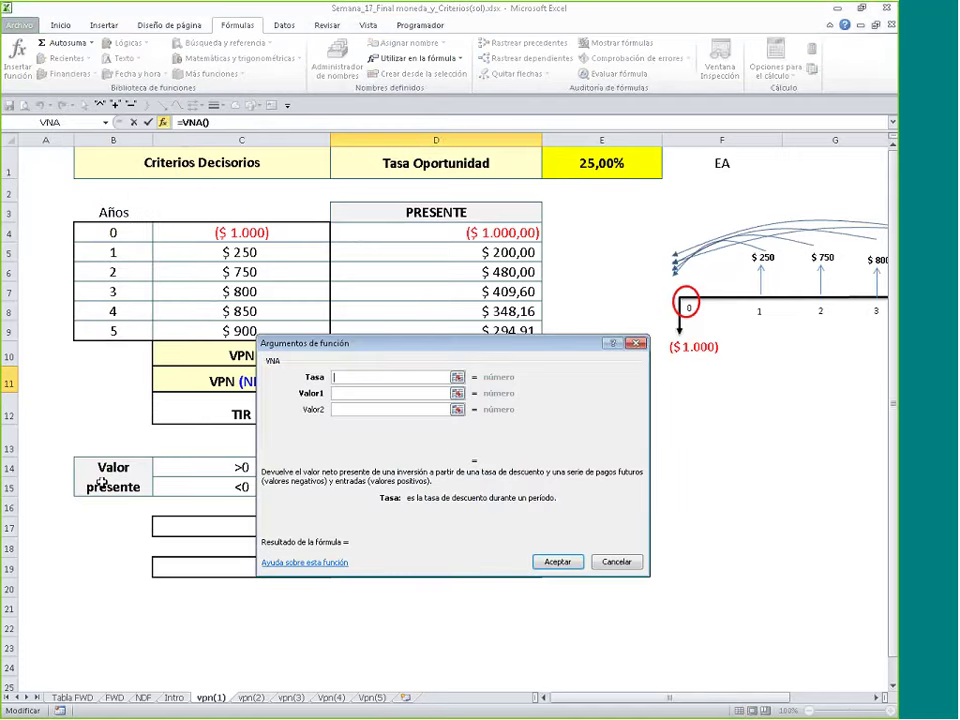
pyautogui.moveTo(440, 462); pyautogui.dragTo(478, 513)
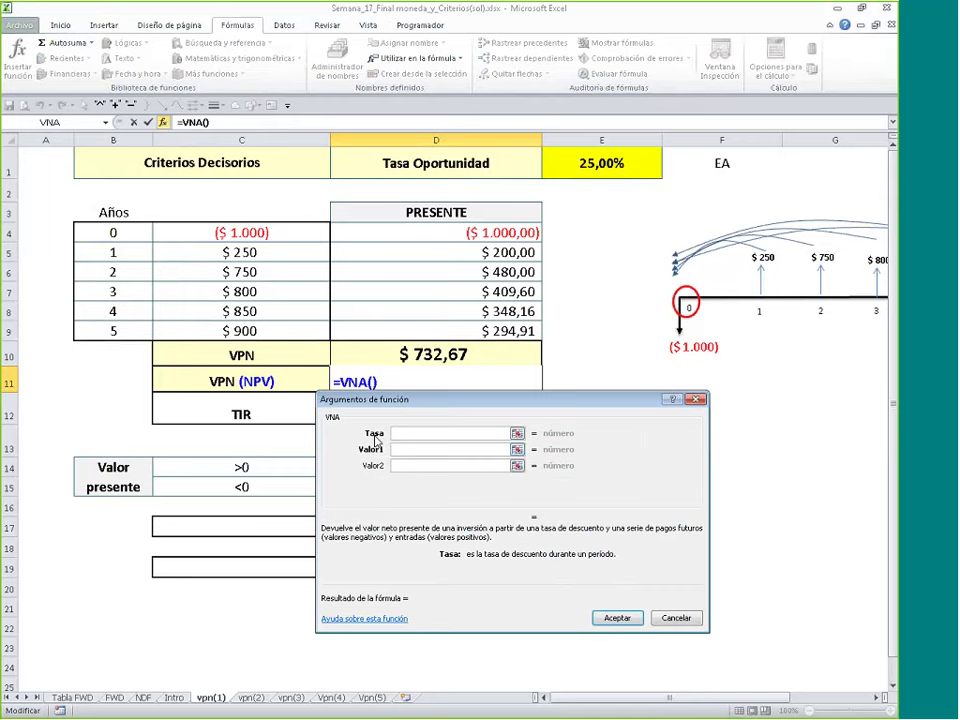
pyautogui.press('Escape')
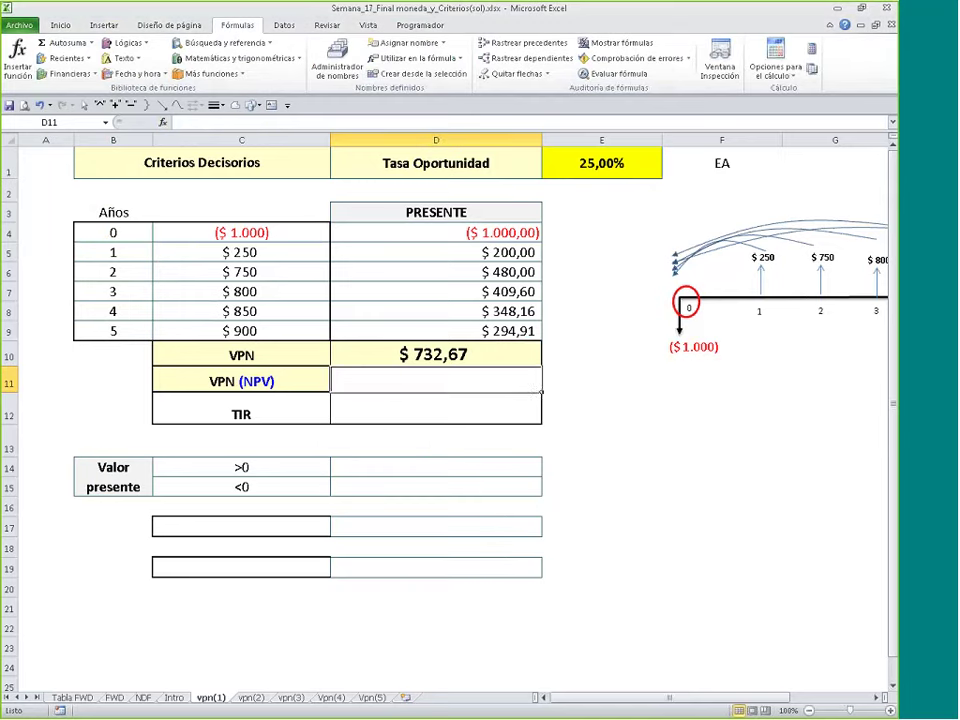
# Step: Trace the precedents of the VPN total in D10 two levels back and remove the tracing arrows
pyautogui.press('Up')
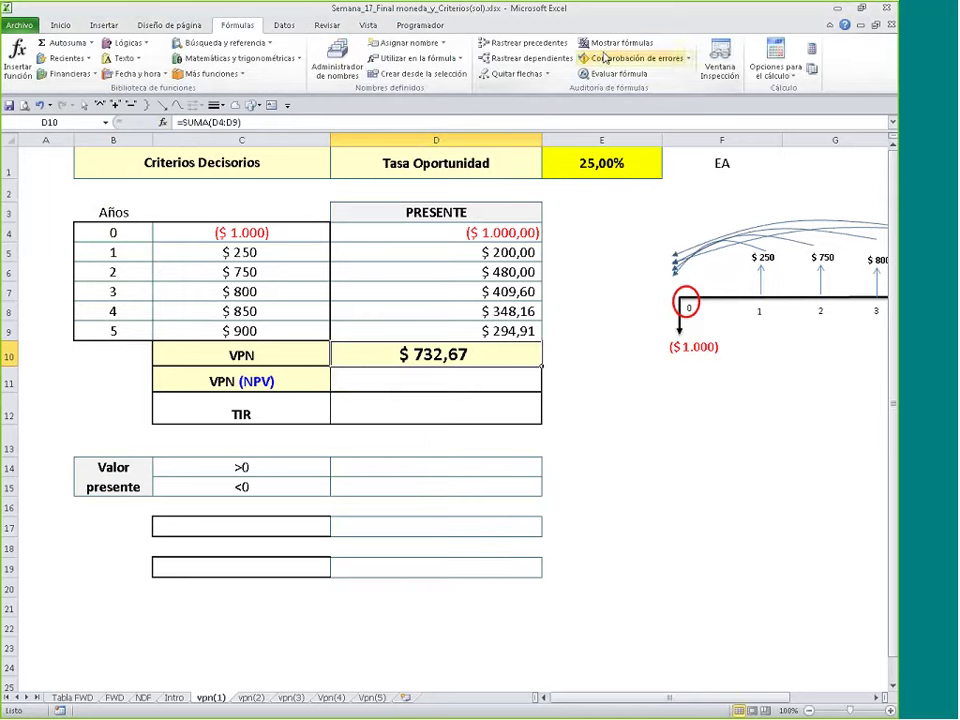
pyautogui.click(521, 44)
pyautogui.click(521, 44)
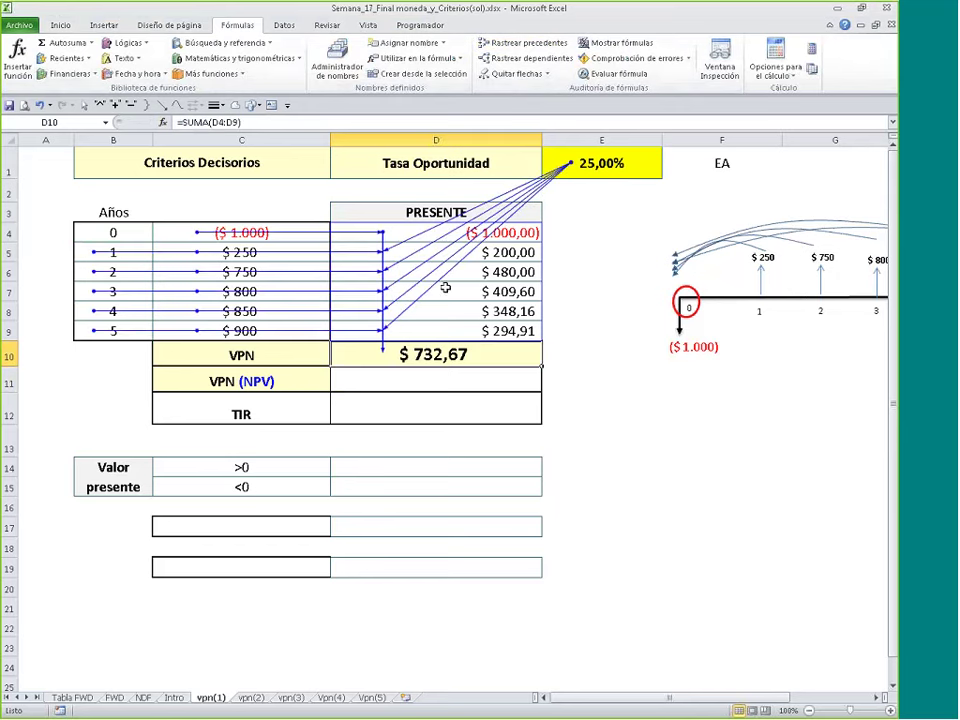
pyautogui.hotkey('alt', 'm')
pyautogui.press('a')
pyautogui.press('a')
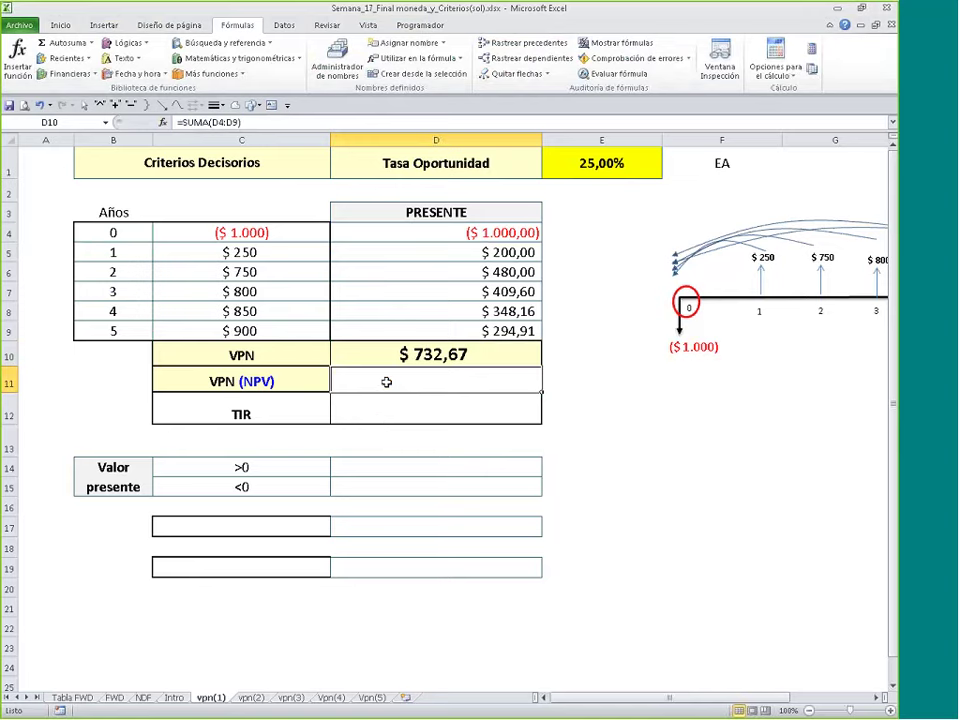
# Step: Insert the financial function VNA in D11 with the opportunity rate in E1 as its Tasa argument
pyautogui.click(66, 74)
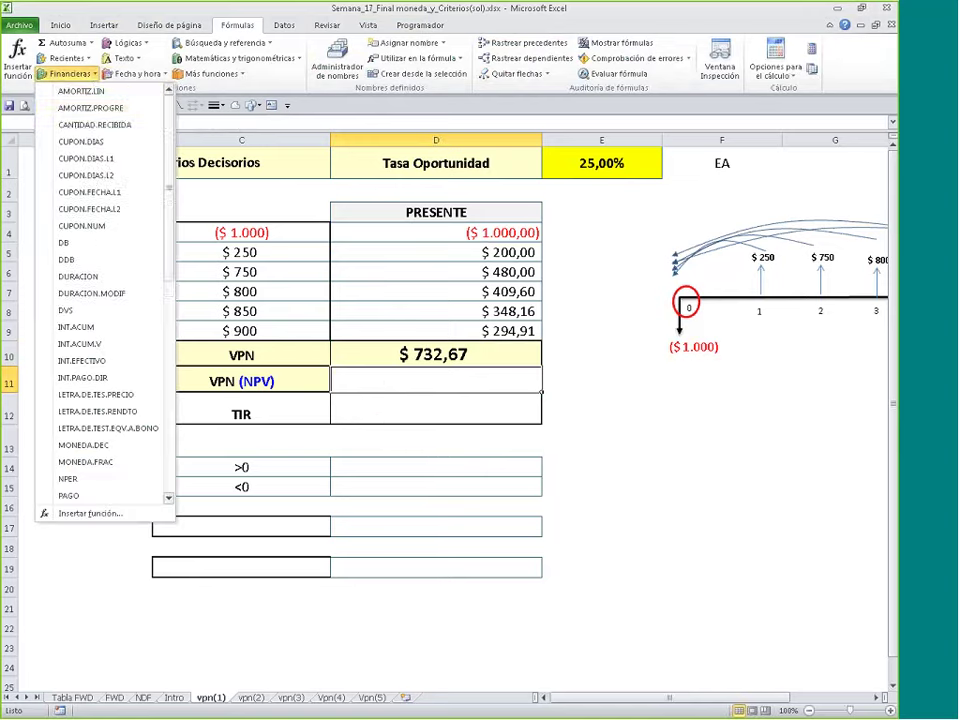
pyautogui.scroll(-3, 128, 94)
pyautogui.scroll(-5, 100, 300)
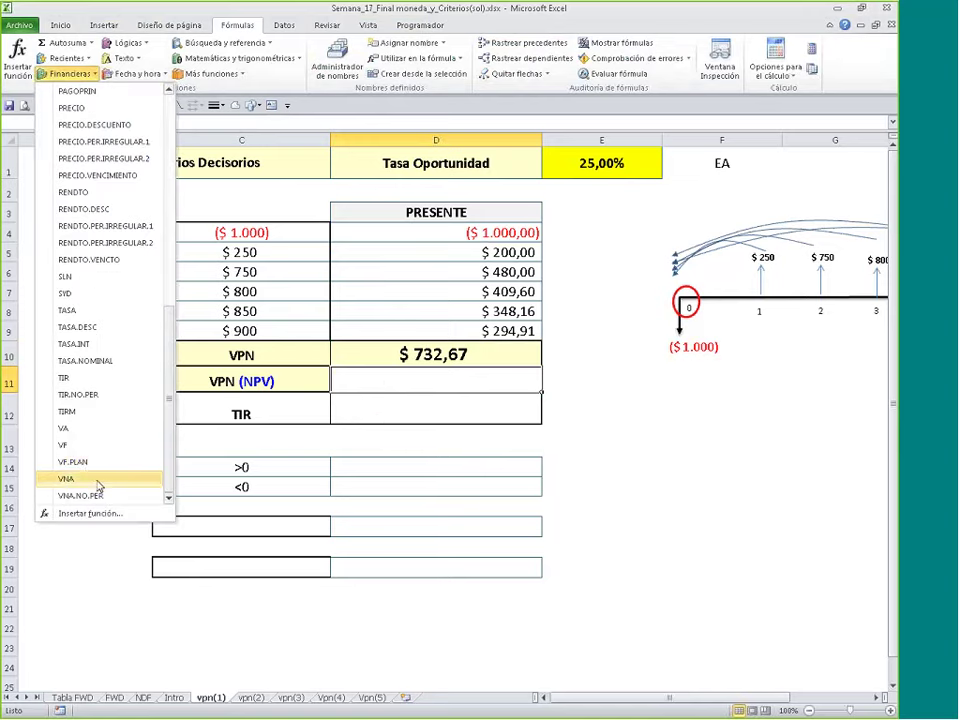
pyautogui.click(97, 484)
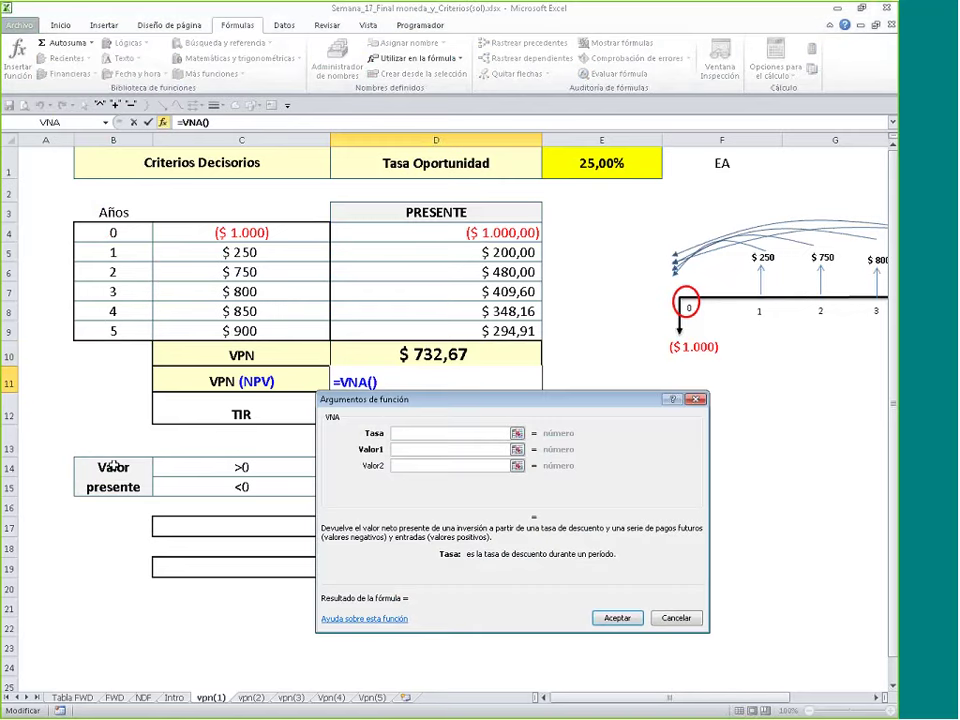
pyautogui.click(574, 173)
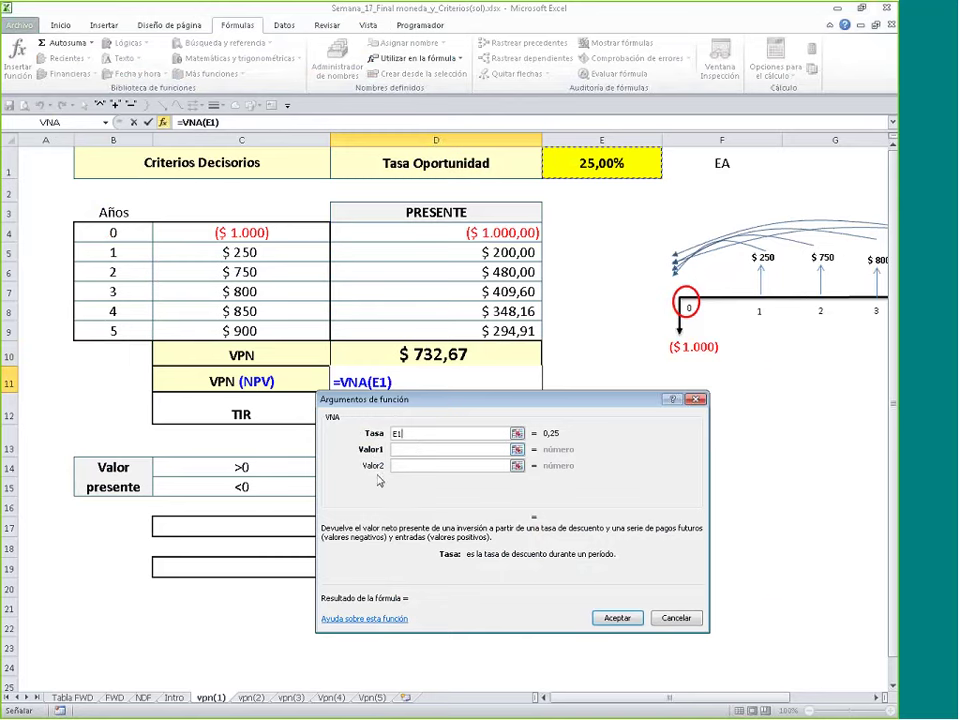
pyautogui.moveTo(420, 399); pyautogui.dragTo(477, 366)
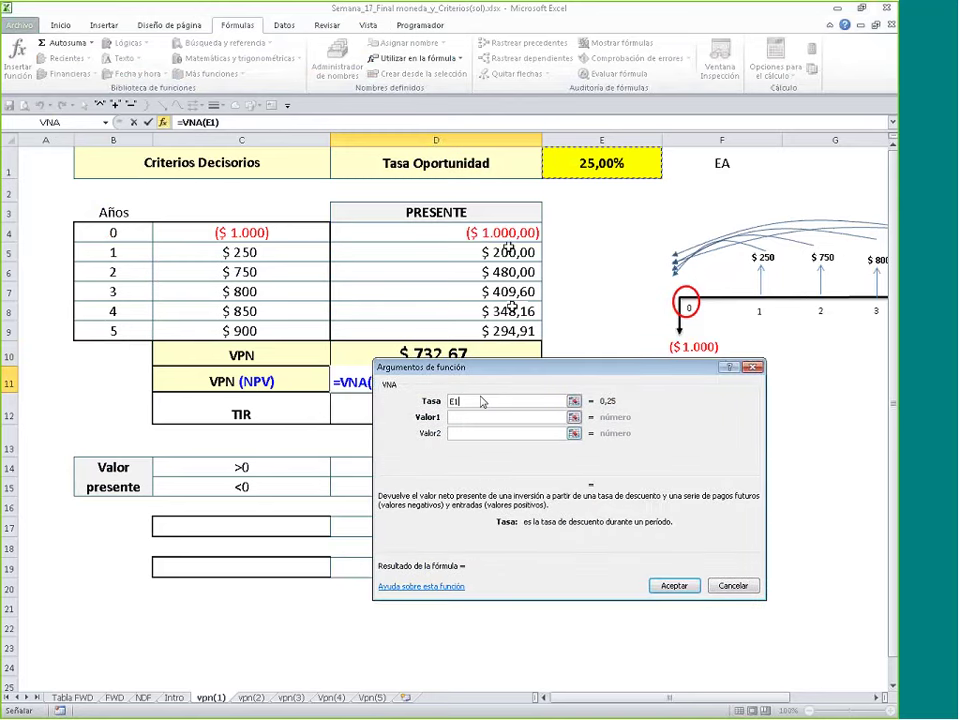
pyautogui.moveTo(381, 368); pyautogui.dragTo(341, 218)
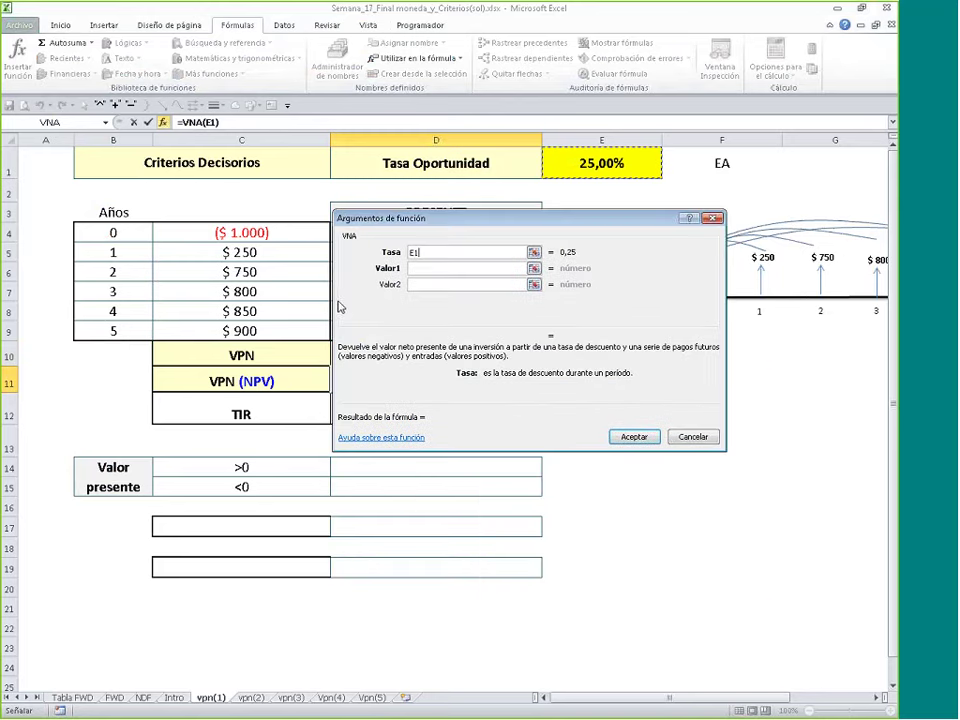
pyautogui.click(430, 268)
pyautogui.click(229, 252)
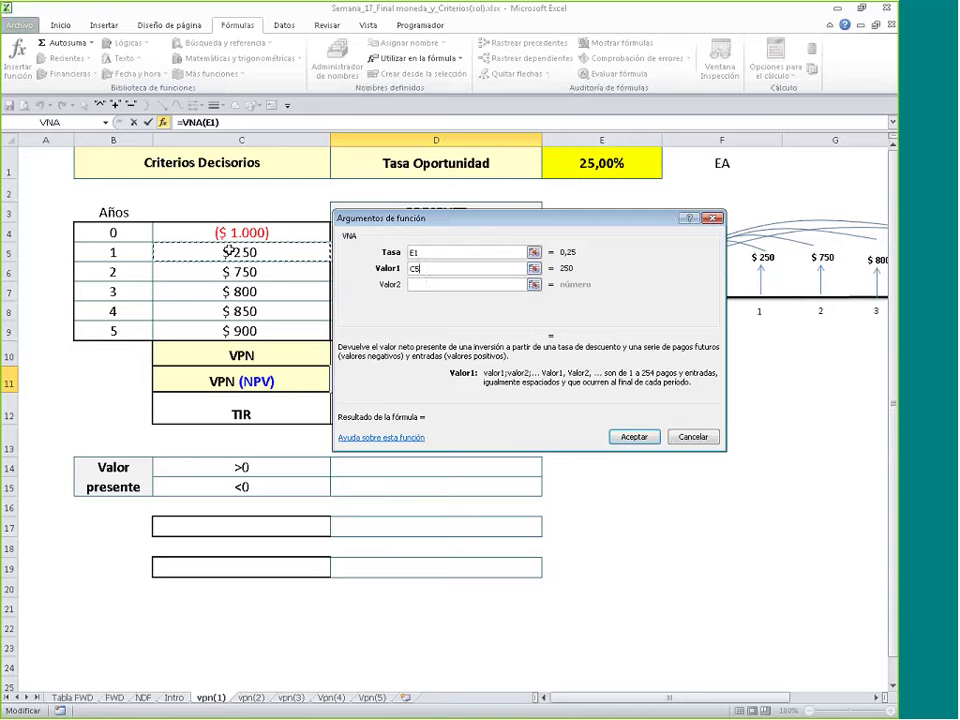
pyautogui.click(431, 284)
pyautogui.click(305, 272)
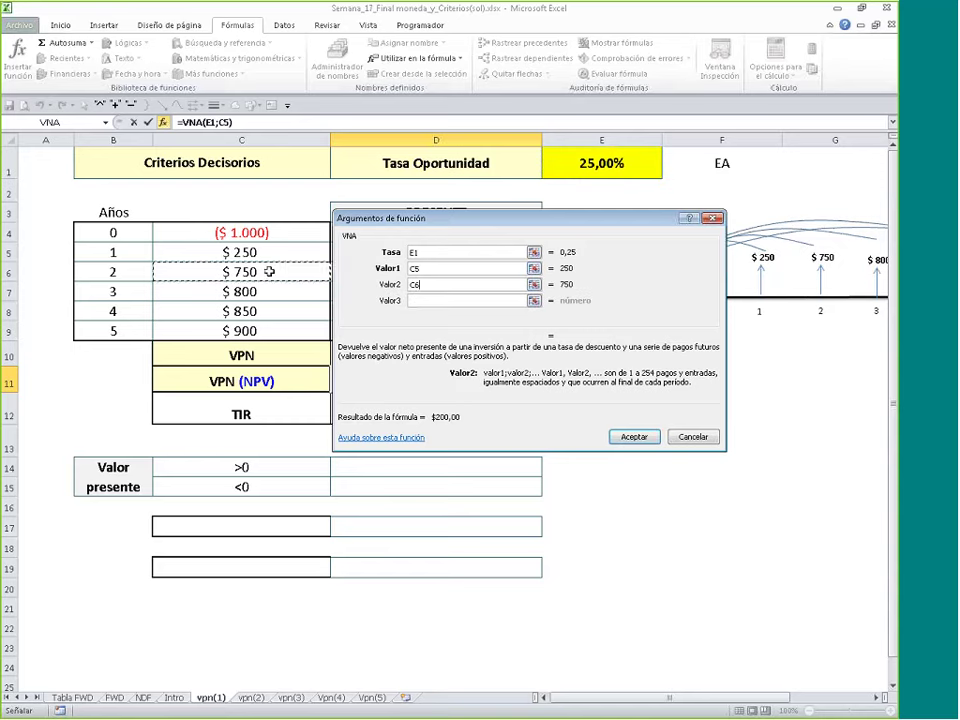
pyautogui.click(420, 301)
pyautogui.click(280, 292)
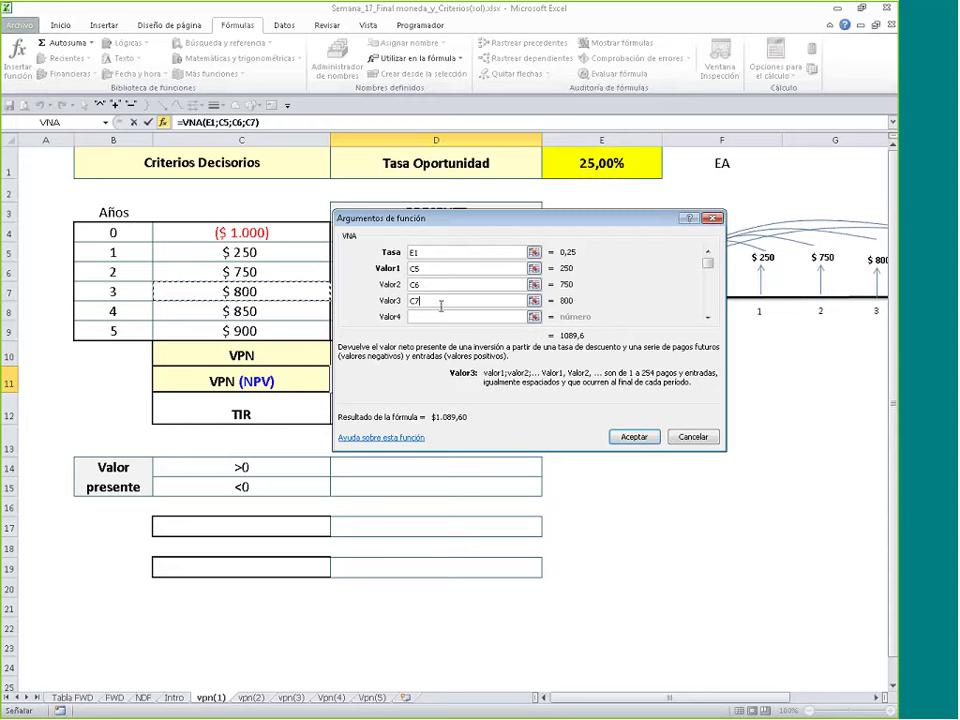
pyautogui.press('BackSpace')
pyautogui.press('BackSpace')
pyautogui.hotkey('shift', 'Tab')
pyautogui.press('BackSpace')
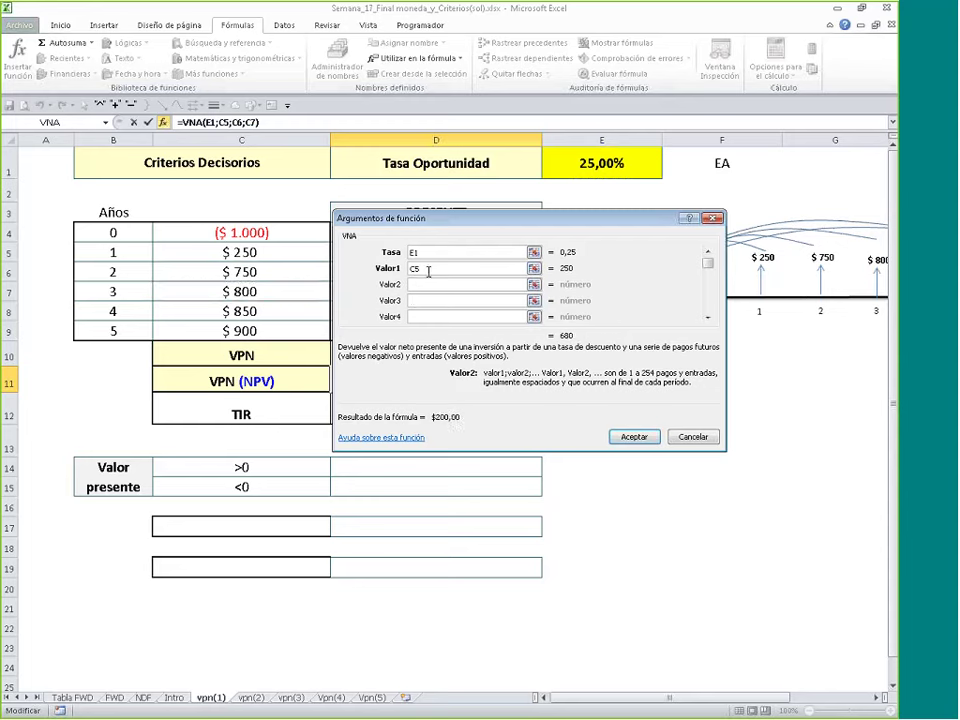
pyautogui.hotkey('shift', 'Tab')
pyautogui.press('BackSpace')
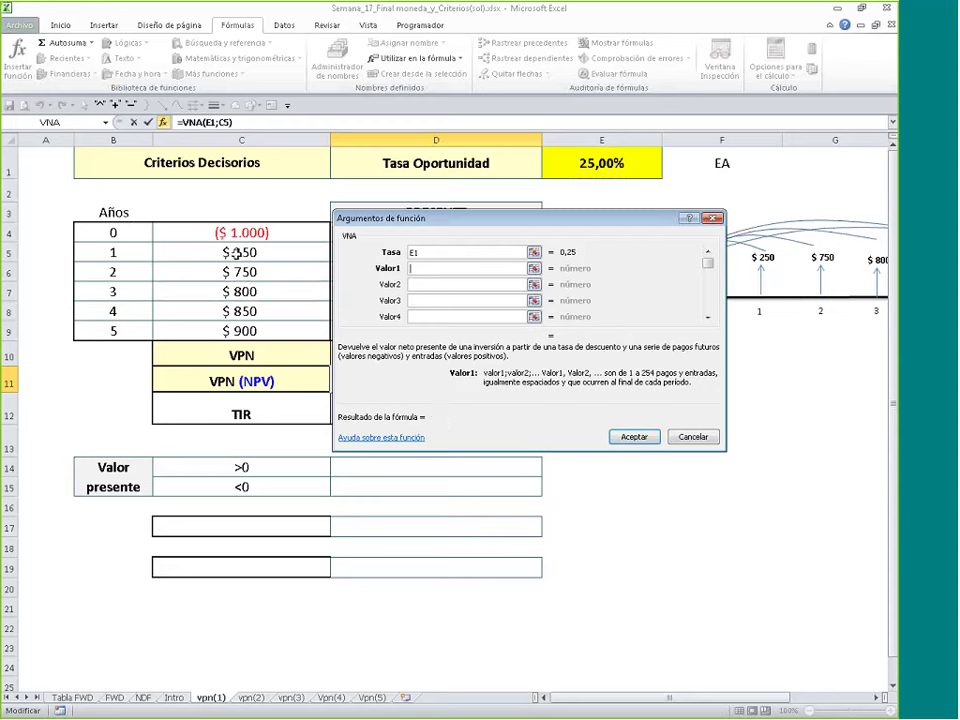
# Step: Set the VNA function's Valor1 argument to the cash flows of years 1 to 5, C5:C9, and accept the function
pyautogui.moveTo(240, 253); pyautogui.dragTo(236, 330)
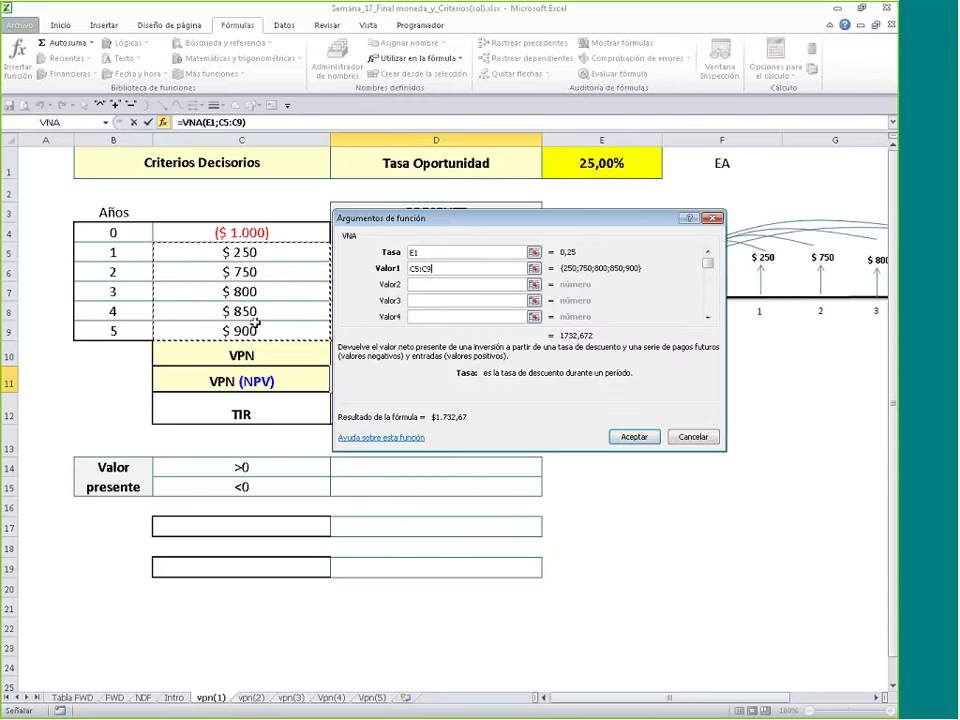
pyautogui.moveTo(431, 253); pyautogui.dragTo(400, 259)
pyautogui.click(414, 252)
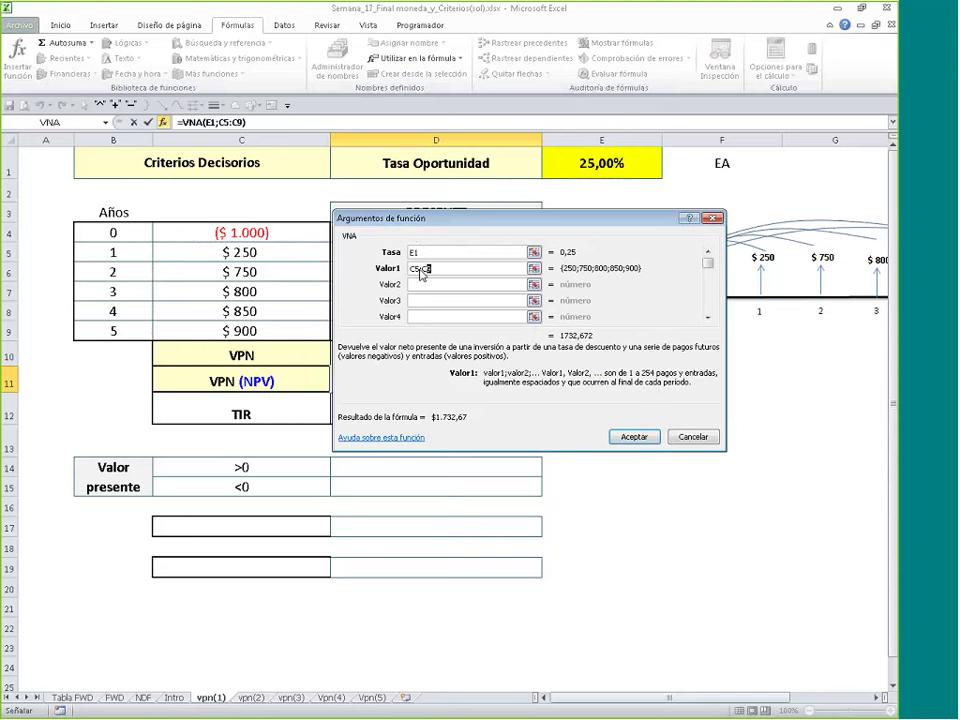
pyautogui.moveTo(437, 268); pyautogui.dragTo(408, 269)
pyautogui.moveTo(264, 253); pyautogui.dragTo(223, 330)
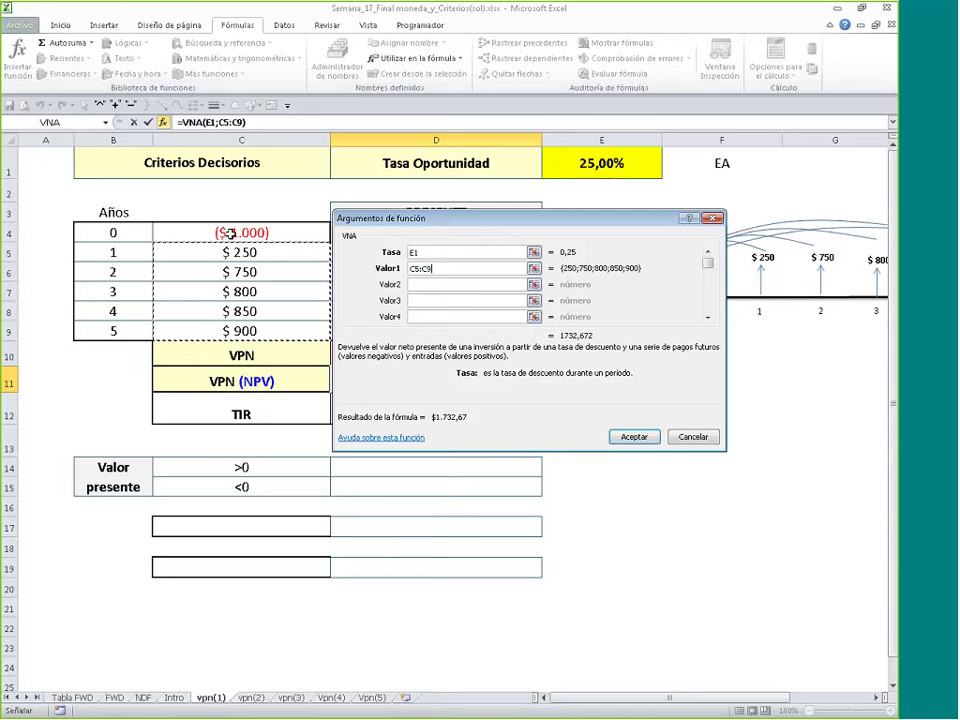
pyautogui.click(635, 437)
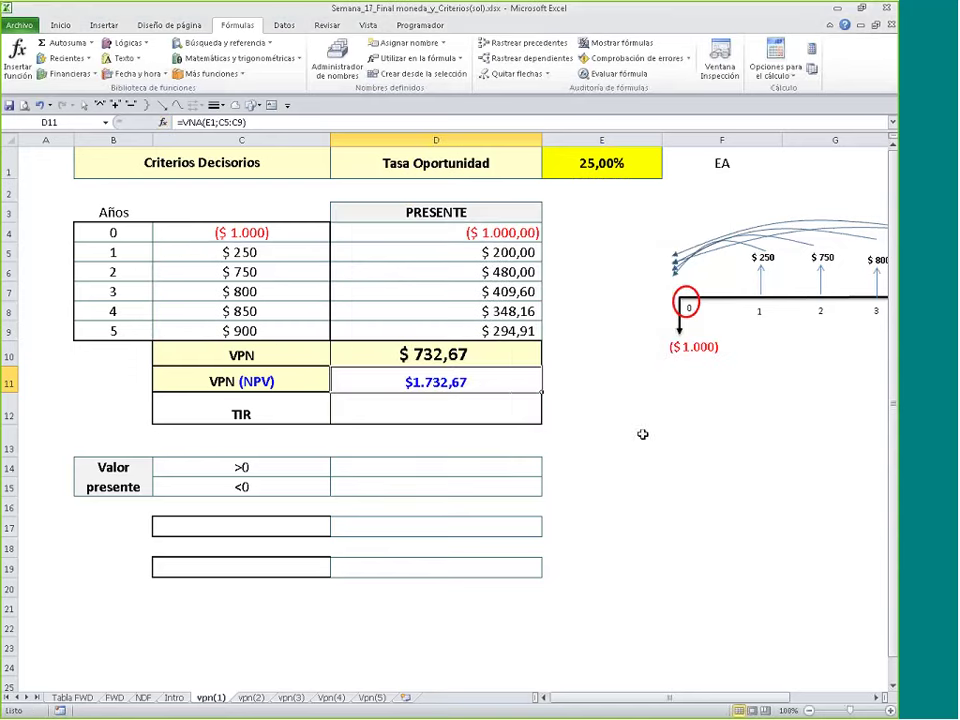
# Step: Add the year 0 cash flow in C4 to the VNA formula in D11
pyautogui.doubleClick(500, 383)
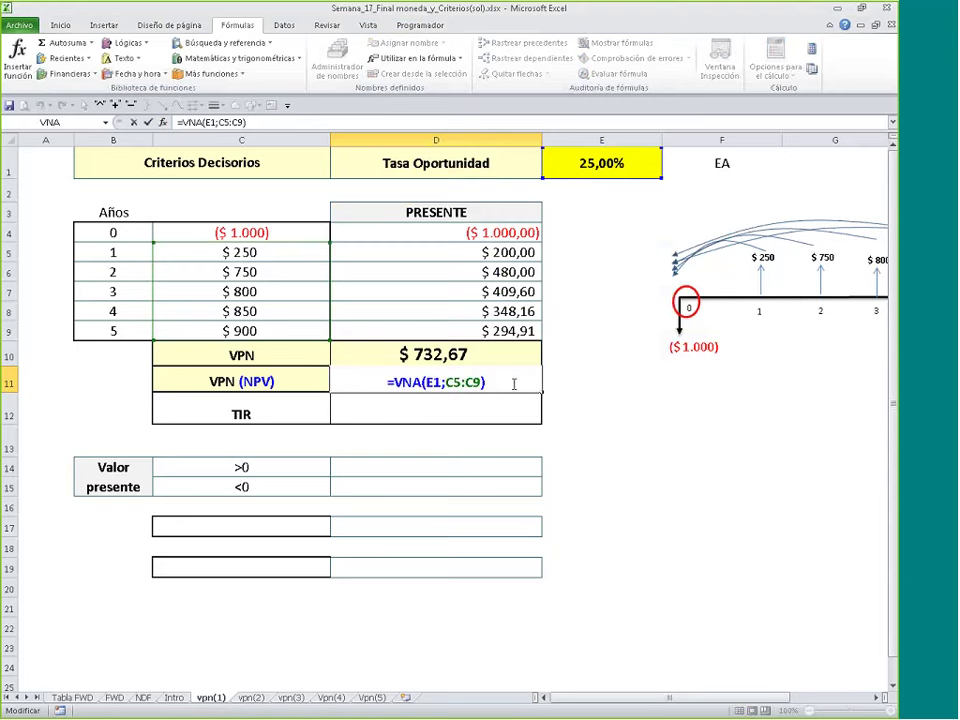
pyautogui.write('+')
pyautogui.click(262, 233)
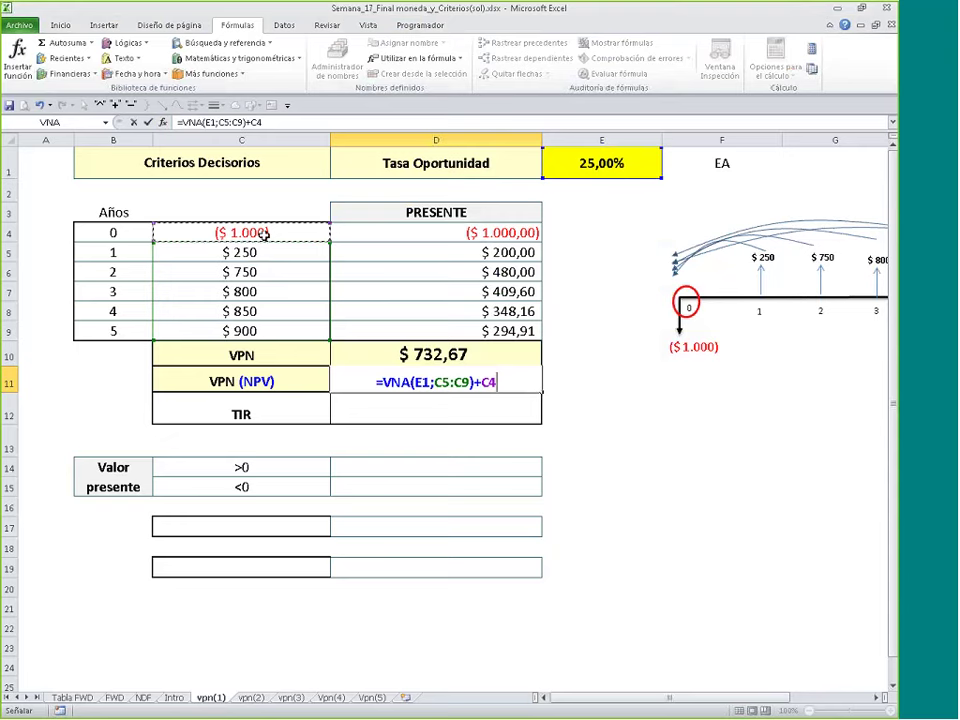
pyautogui.press('Return')
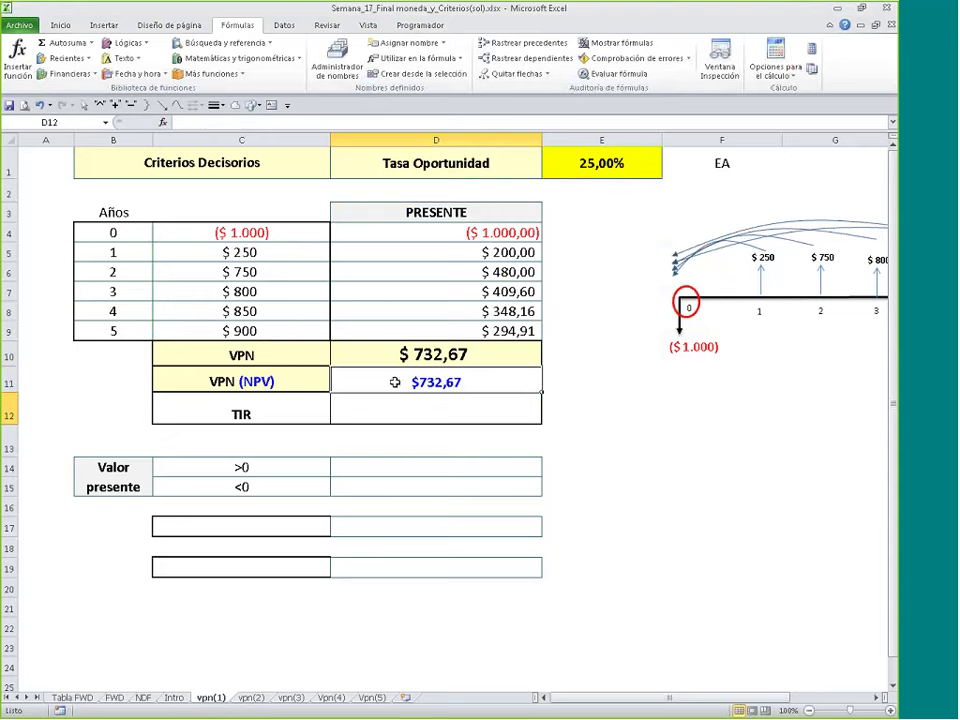
# Step: Enlarge the font of the VNA result in D11 to 20 and review its formula
pyautogui.click(394, 381)
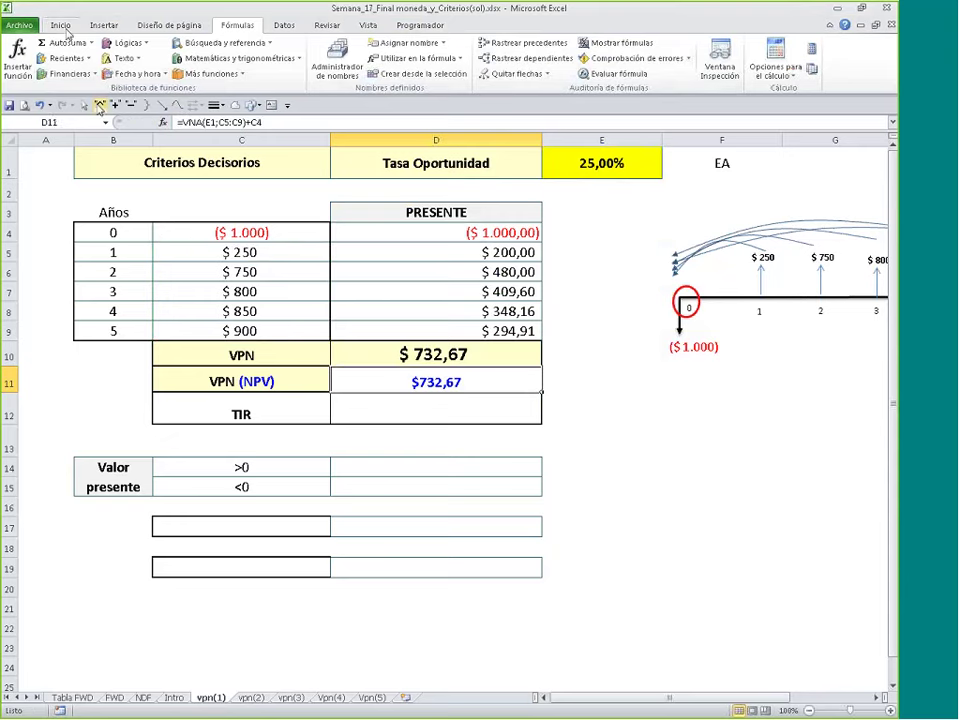
pyautogui.click(62, 26)
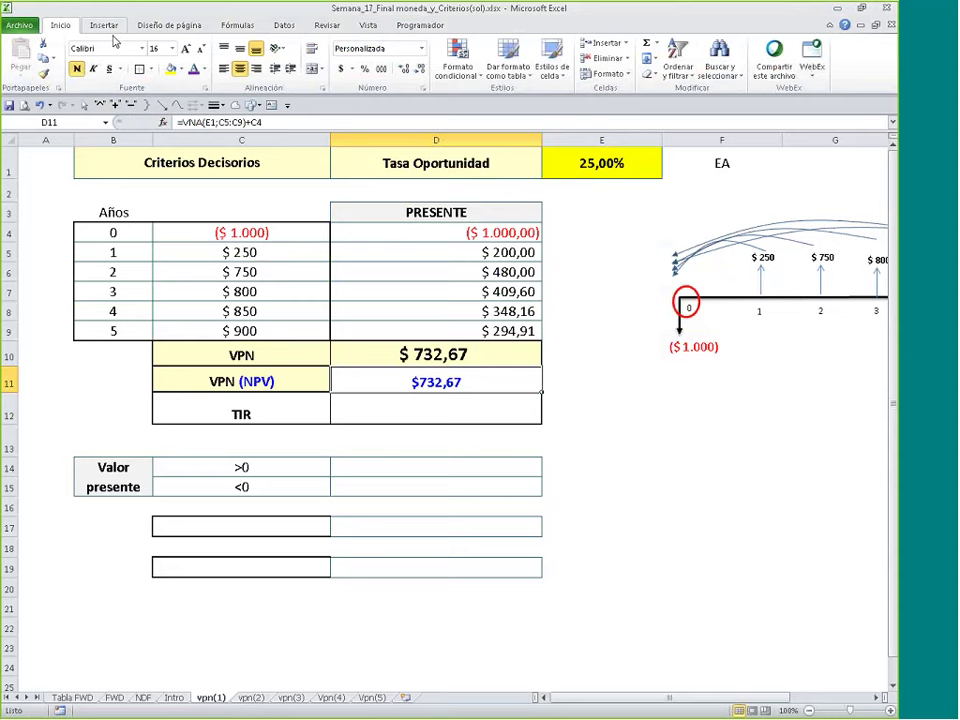
pyautogui.doubleClick(423, 381)
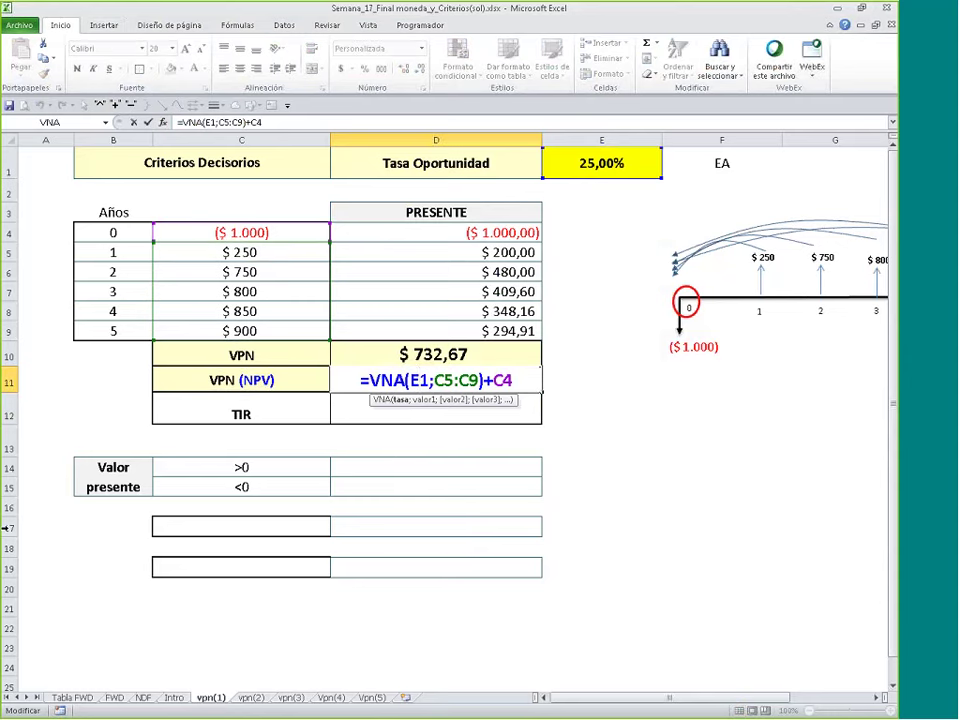
pyautogui.press('Return')
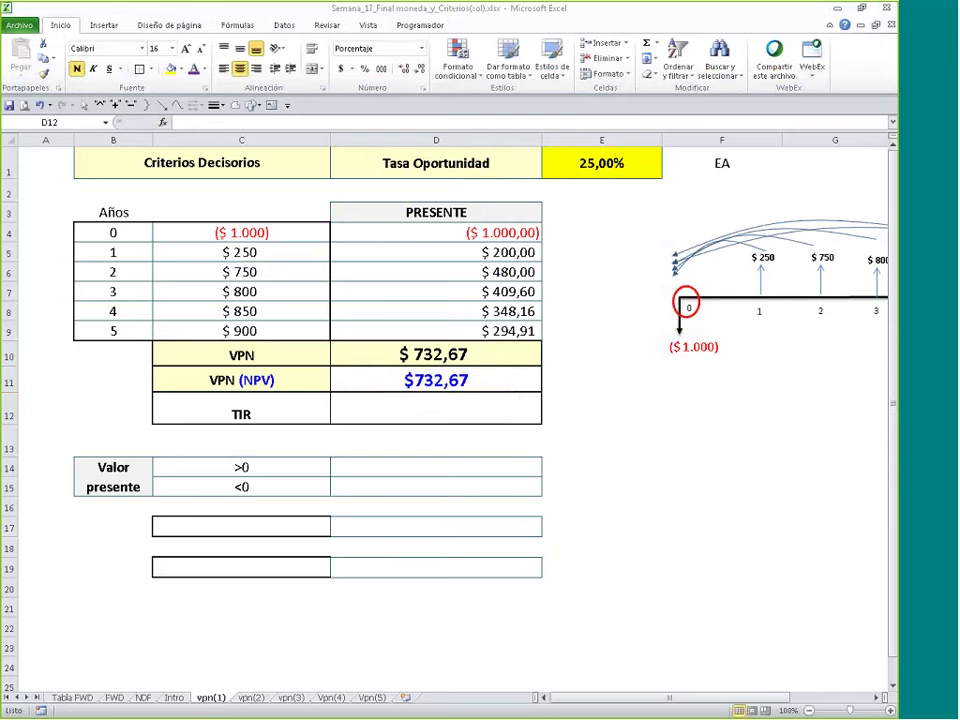
pyautogui.moveTo(255, 381); pyautogui.dragTo(439, 379)
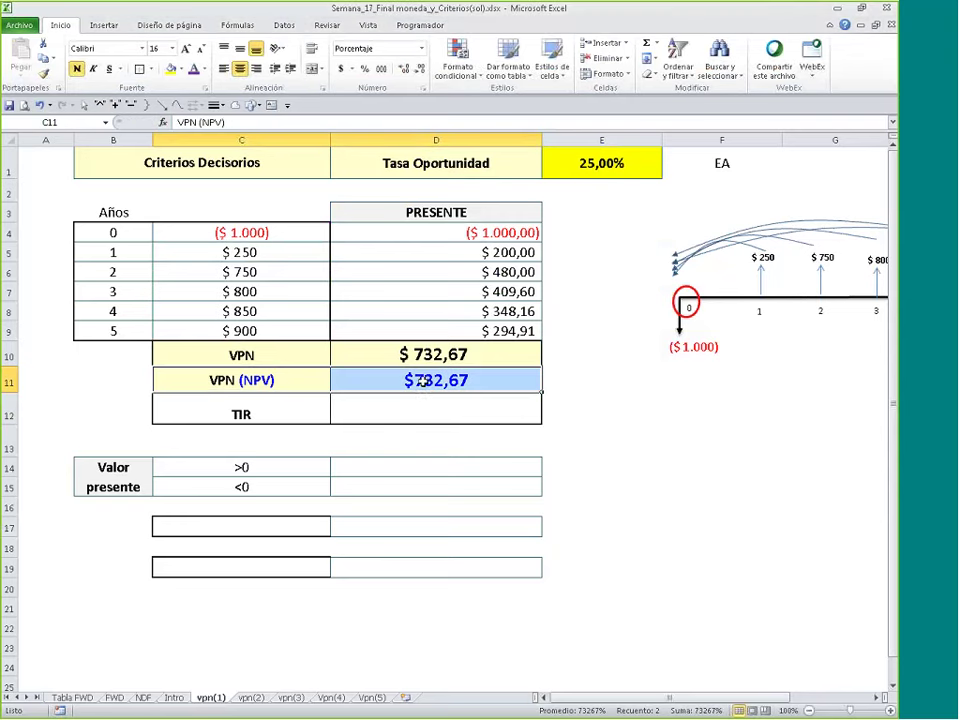
pyautogui.click(372, 463)
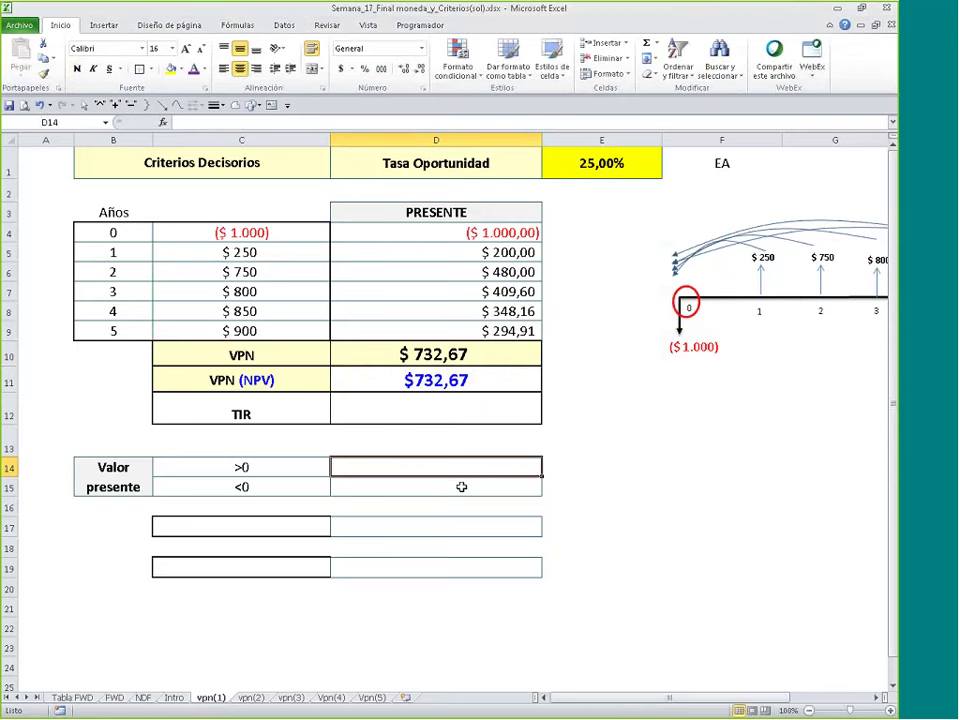
# Step: Examine the period labels 1 to 5 on the cash flow timeline one after another
pyautogui.moveTo(668, 697); pyautogui.dragTo(750, 697)
pyautogui.click(446, 311)
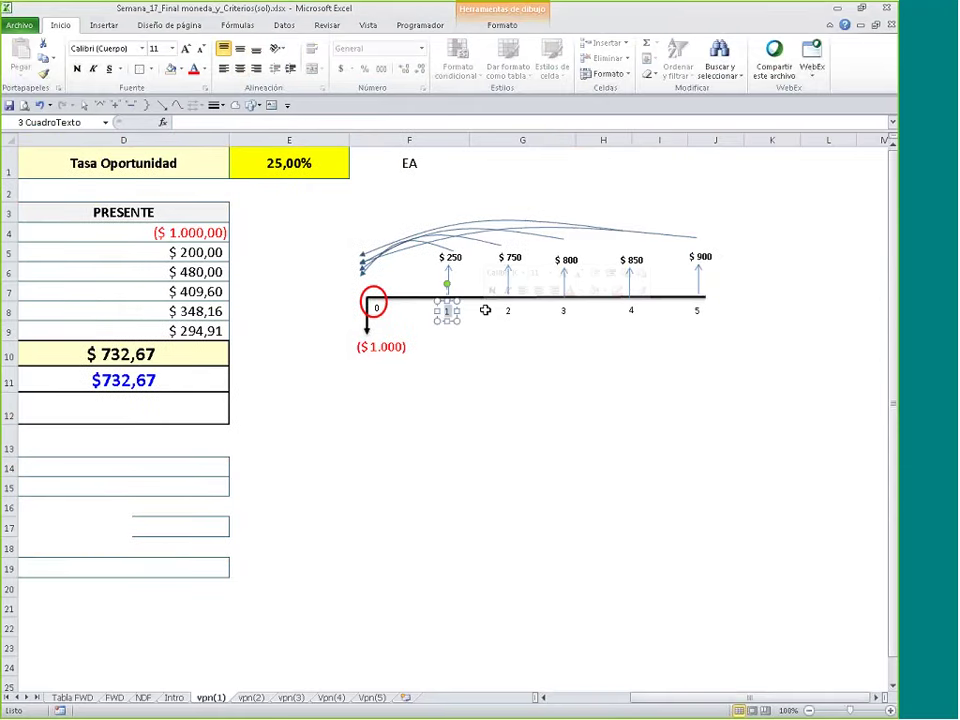
pyautogui.click(507, 311)
pyautogui.click(563, 311)
pyautogui.click(631, 311)
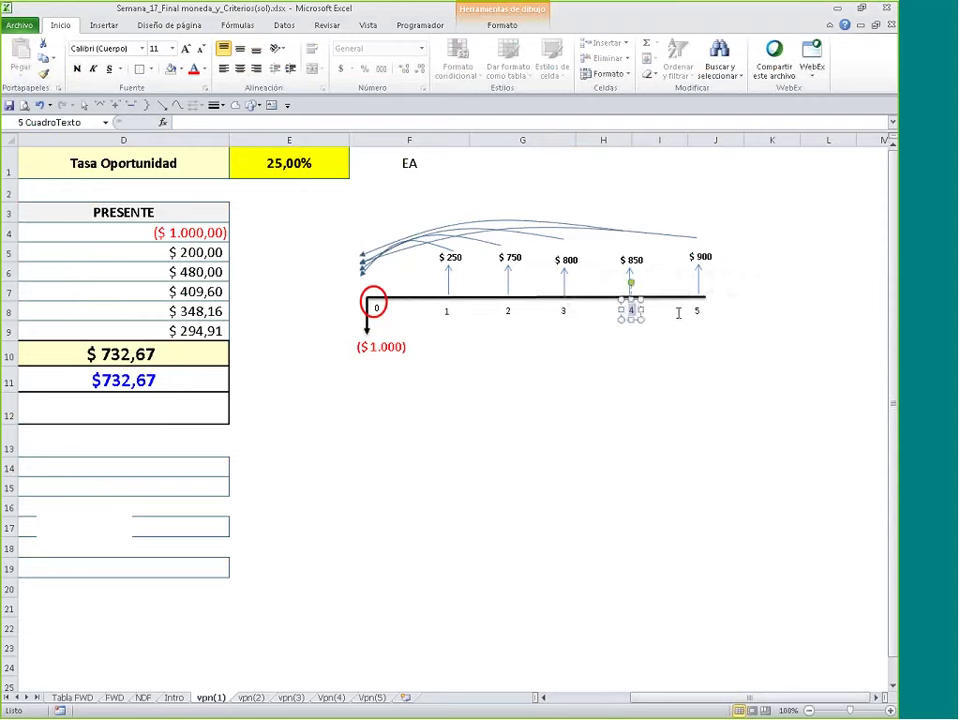
pyautogui.click(697, 311)
# Step: Nudge the timeline's period 0 label slightly upward inside the red circle
pyautogui.click(379, 310)
pyautogui.click(381, 308)
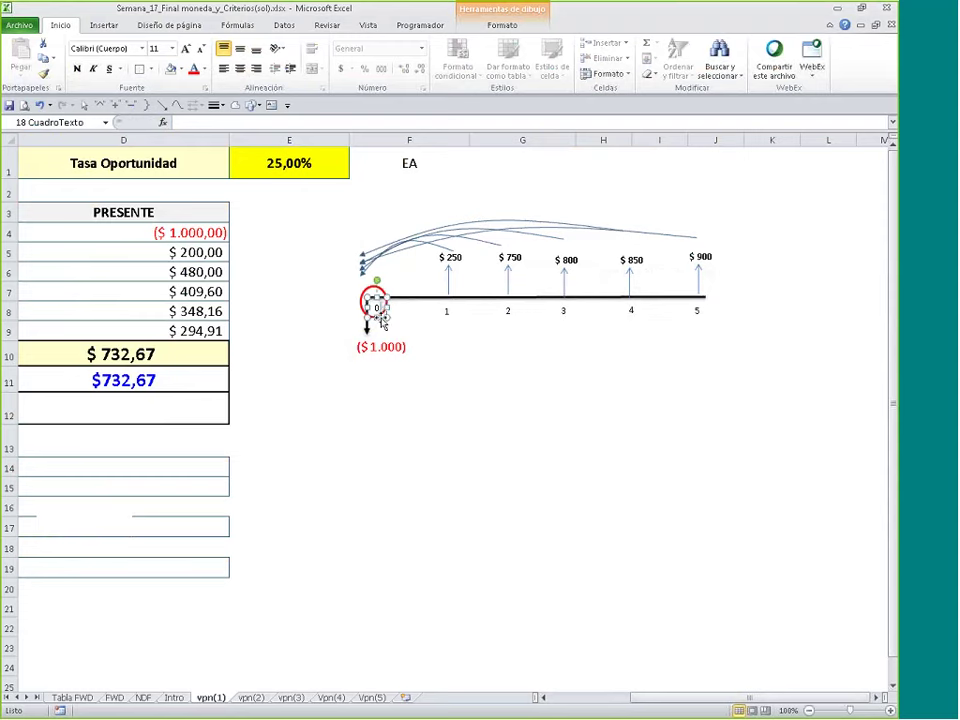
pyautogui.click(407, 411)
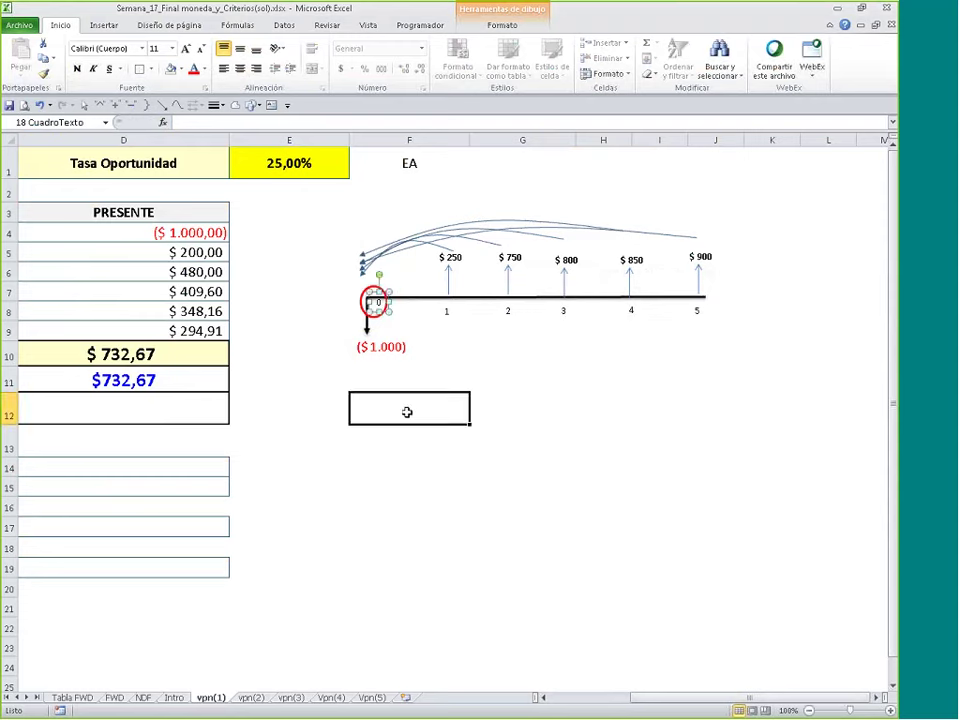
pyautogui.click(516, 425)
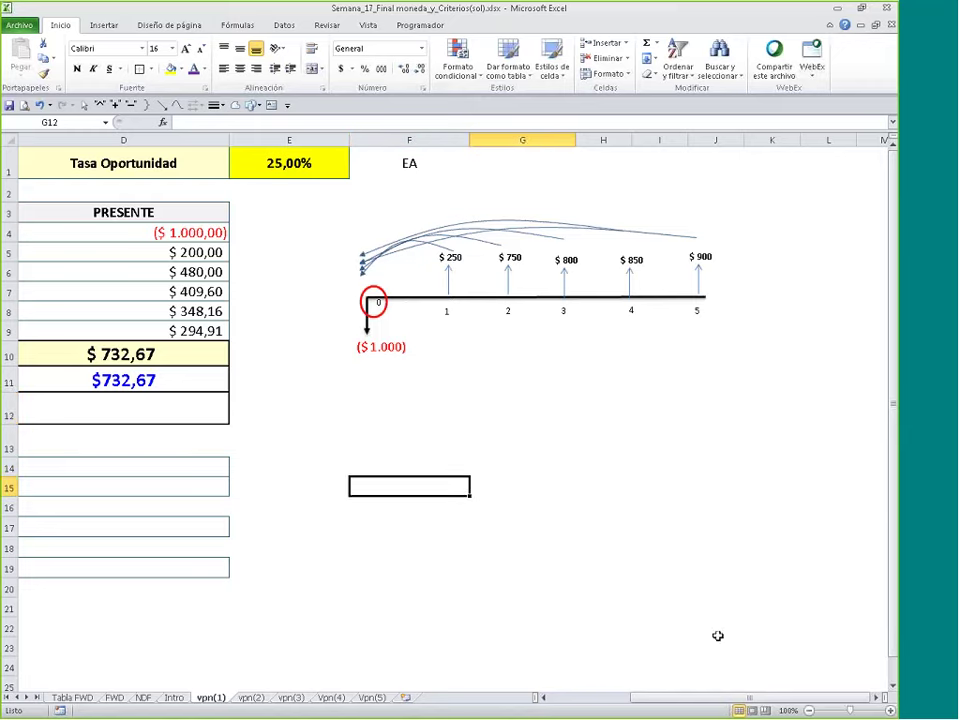
# Step: Enter "El proyecto es Bueno, lo hago" in D14 as the decision for a present value >0
pyautogui.moveTo(738, 697); pyautogui.dragTo(632, 701)
pyautogui.click(364, 467)
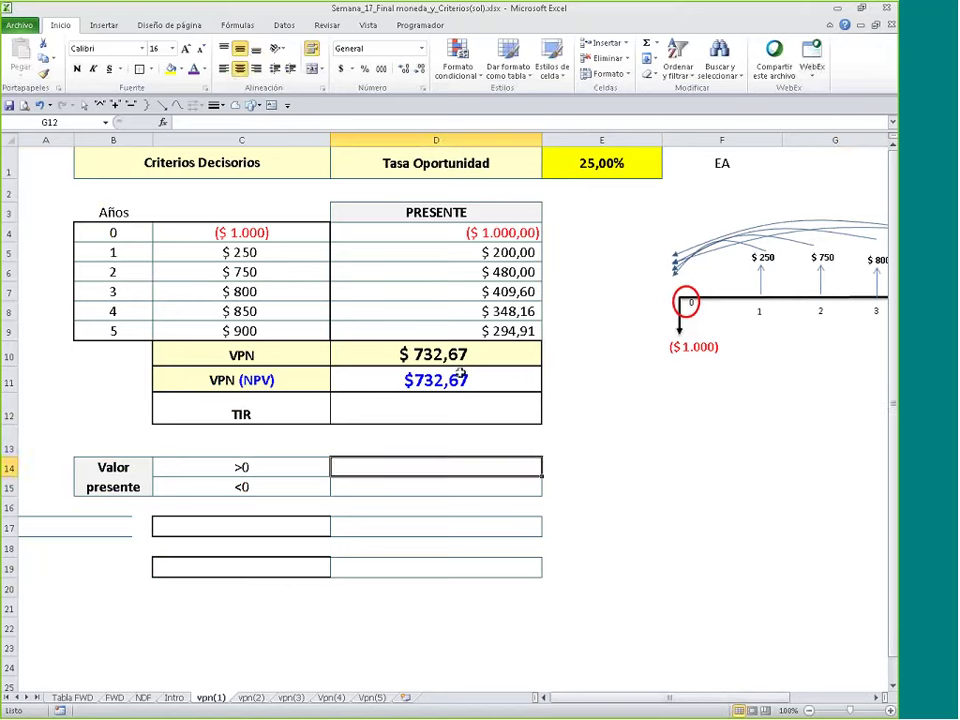
pyautogui.moveTo(310, 345); pyautogui.dragTo(440, 355)
pyautogui.moveTo(300, 380); pyautogui.dragTo(448, 379)
pyautogui.click(445, 473)
pyautogui.write('E')
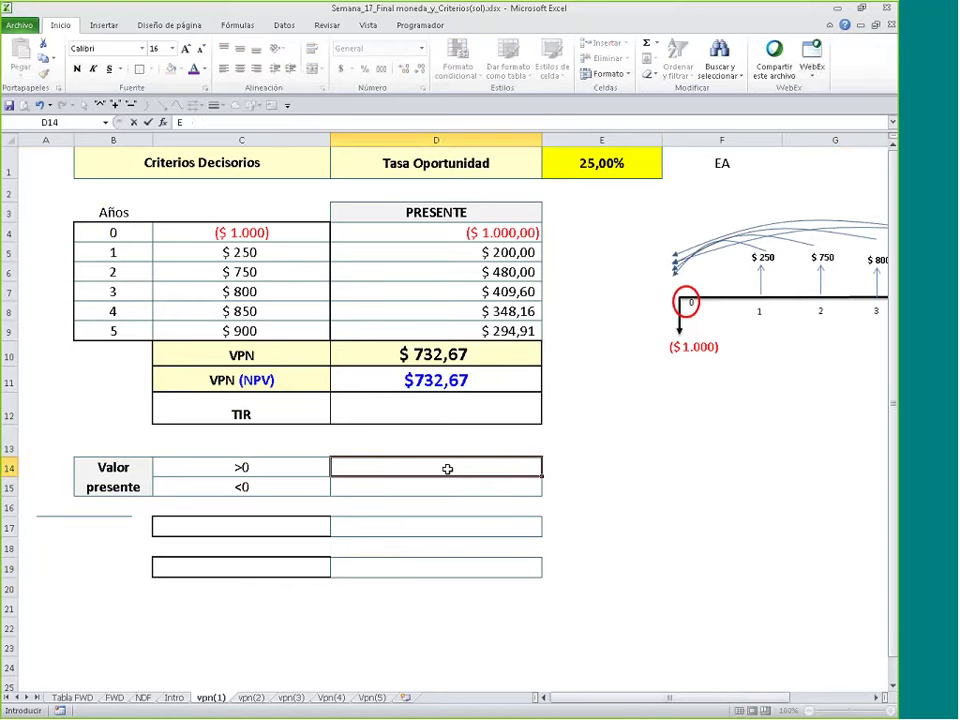
pyautogui.write('l proyecto e')
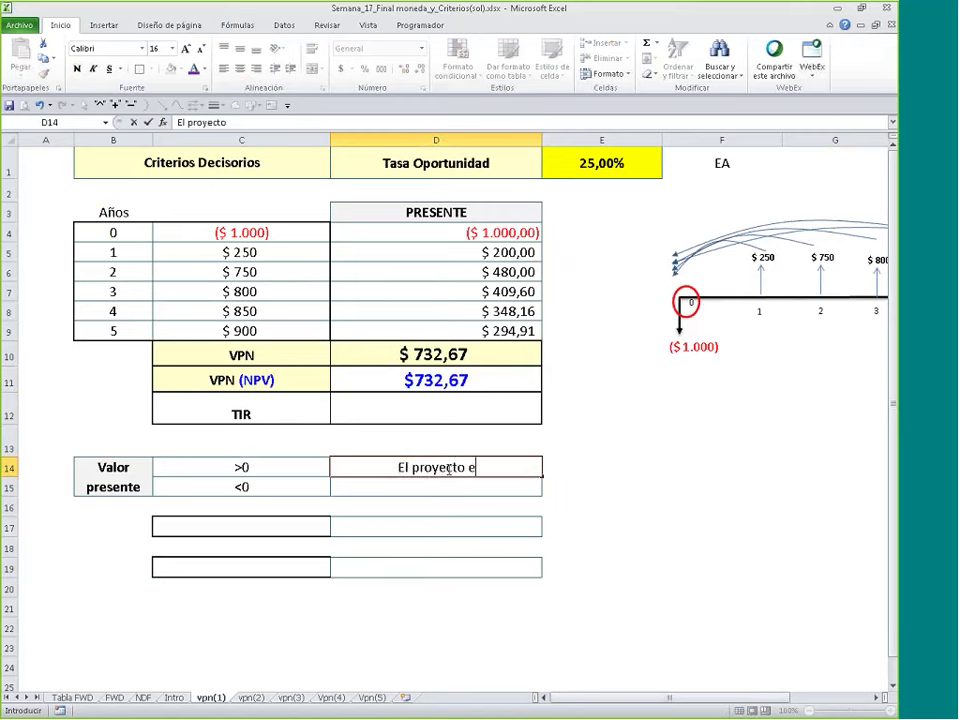
pyautogui.write('s Bueno ')
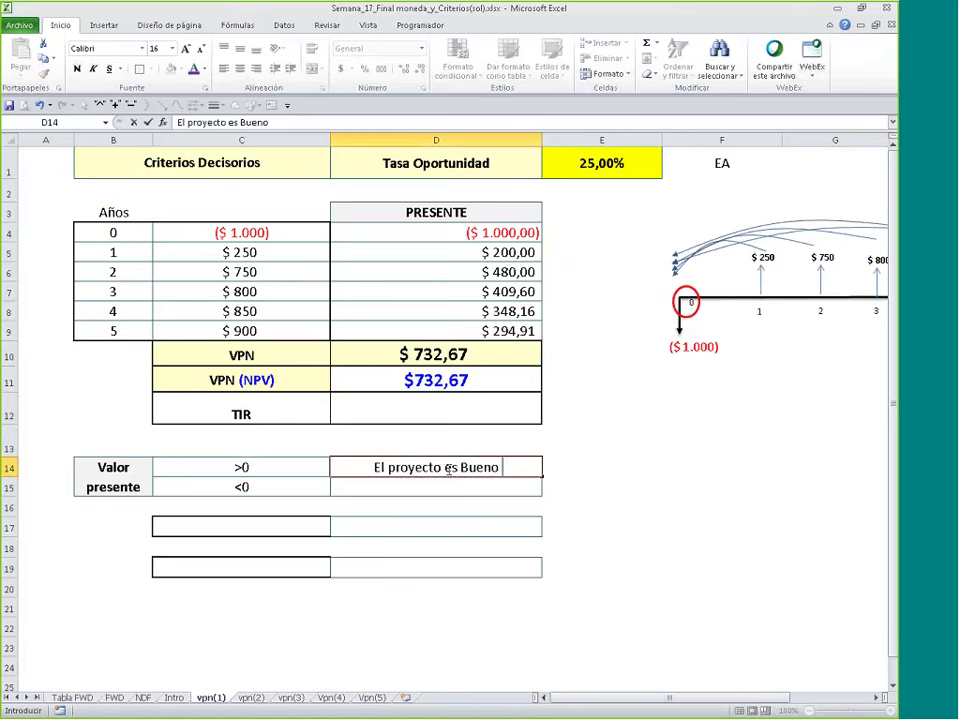
pyautogui.write(', ')
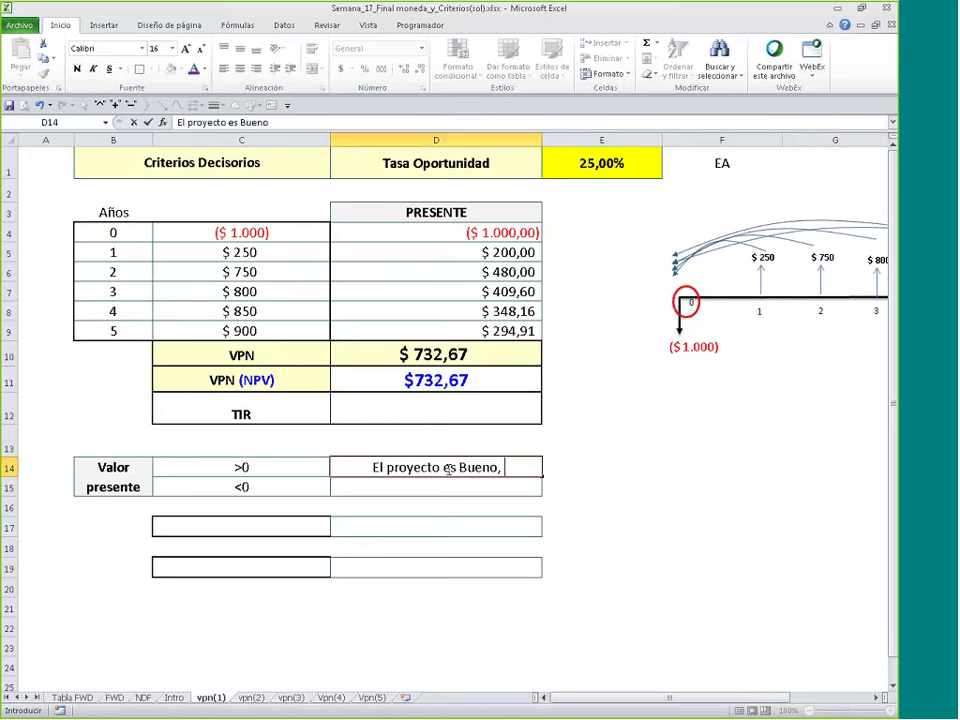
pyautogui.write('lo hago')
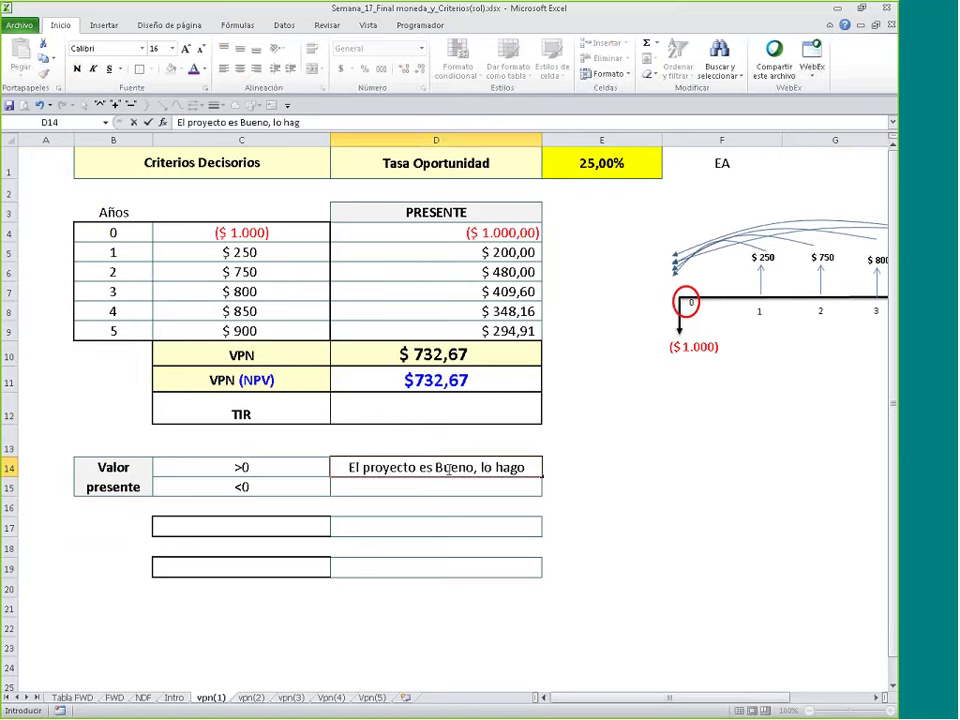
pyautogui.press('Return')
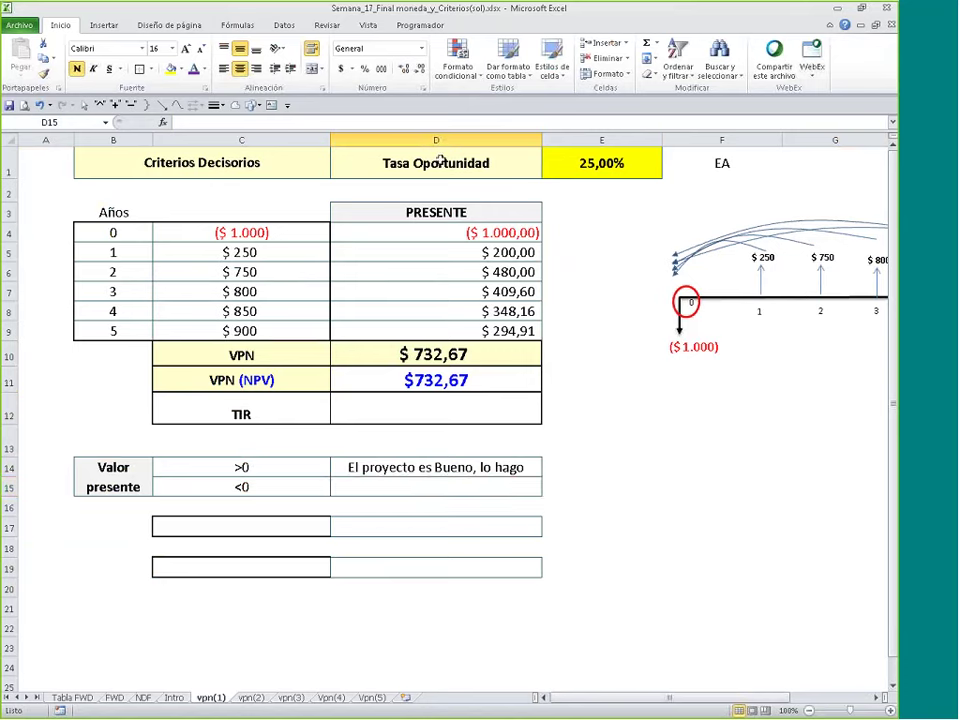
# Step: Insert a new equation box below the cash flow timeline, enlarge its text to size 20 and widen the box
pyautogui.click(600, 163)
pyautogui.hscroll(3, 754, 664)
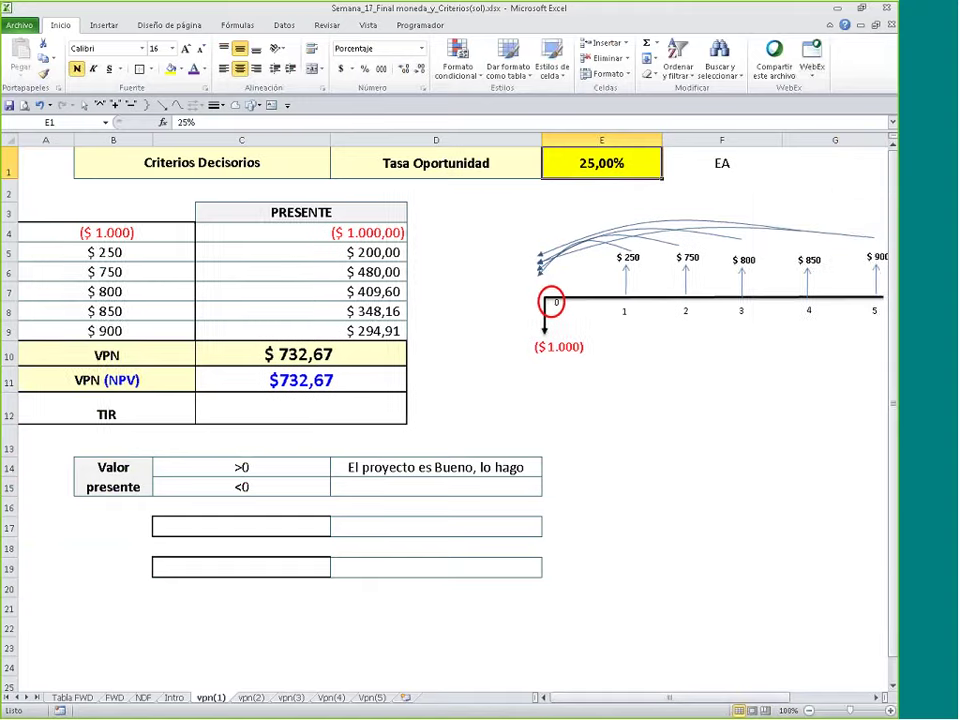
pyautogui.click(104, 25)
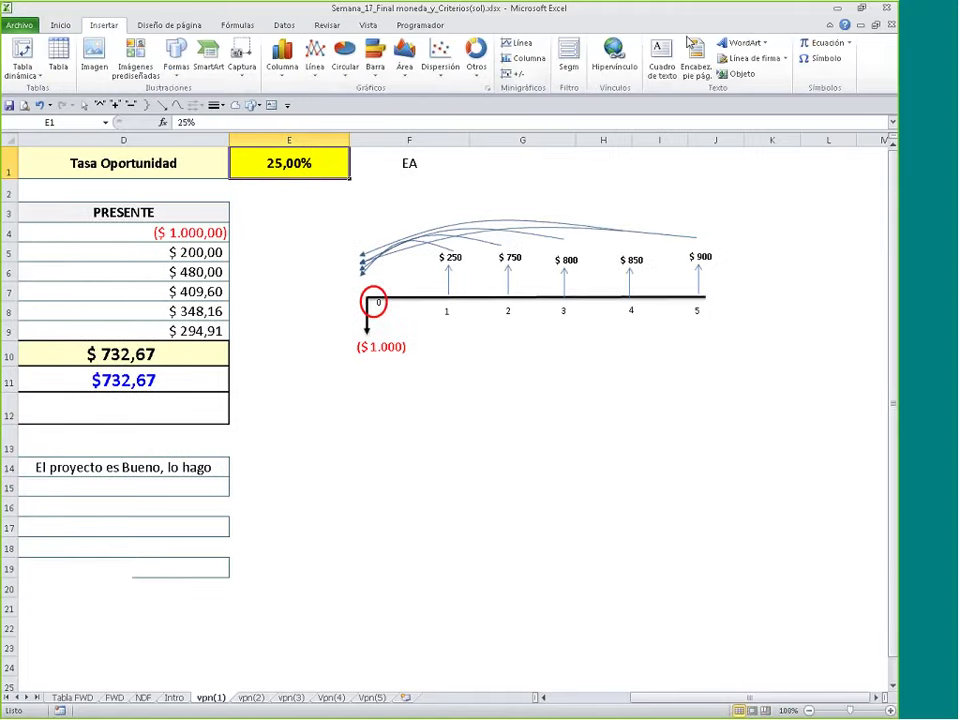
pyautogui.click(822, 43)
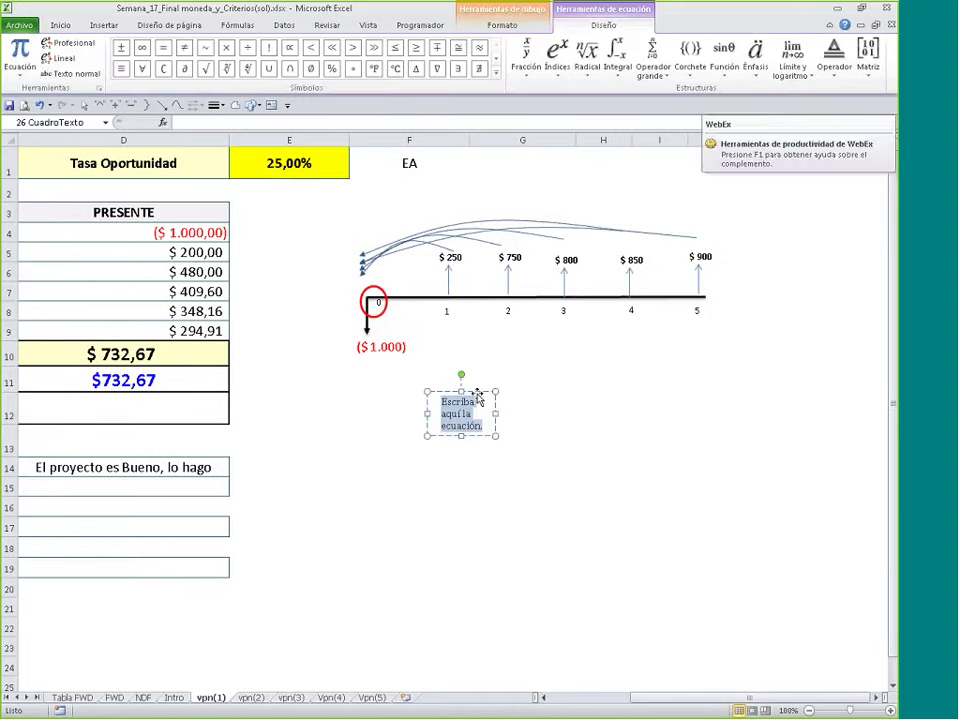
pyautogui.click(478, 393)
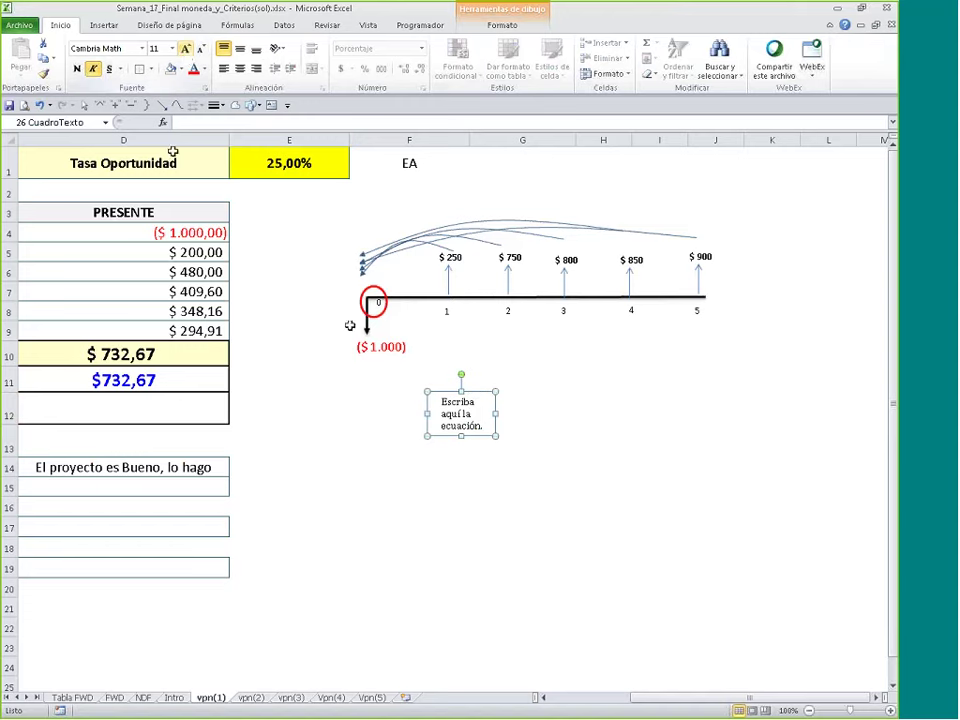
pyautogui.click(185, 48)
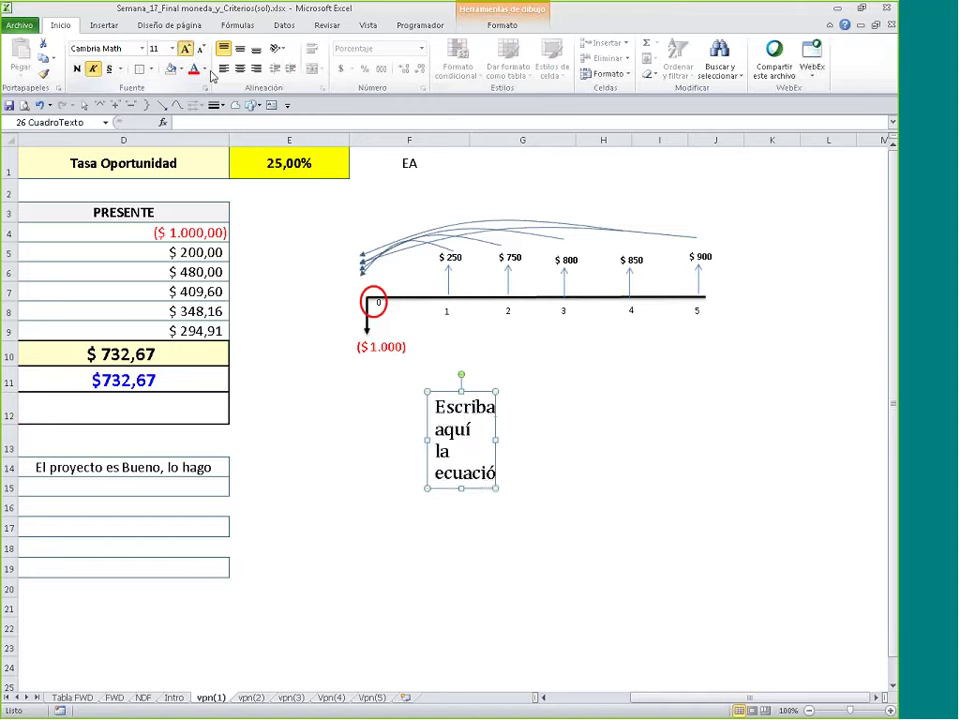
pyautogui.moveTo(497, 425); pyautogui.dragTo(631, 440)
pyautogui.click(509, 407)
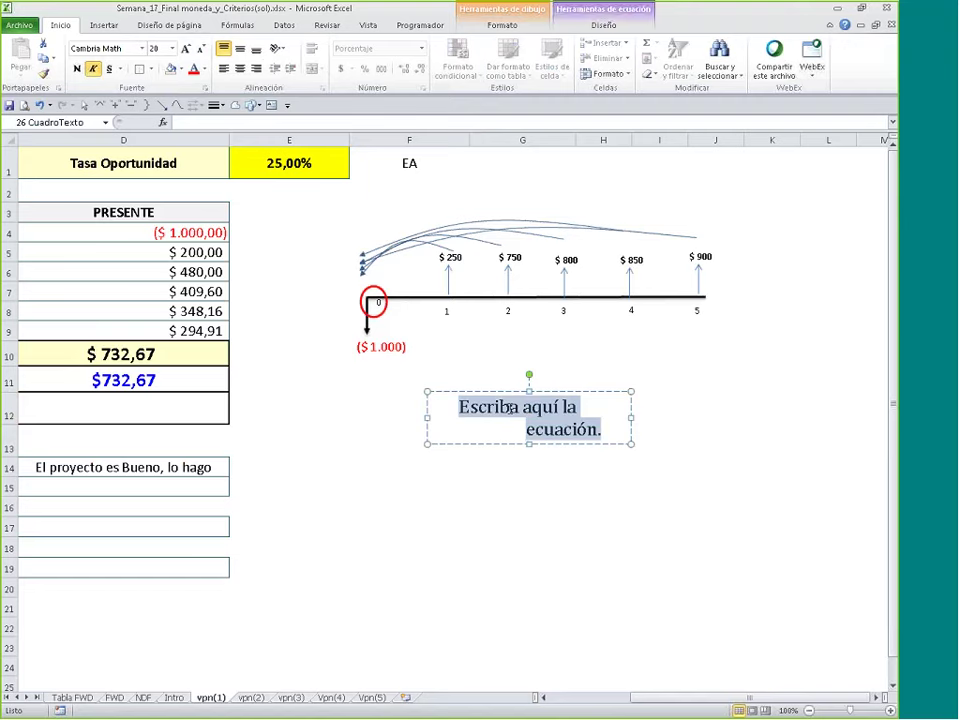
# Step: Start the equation with P = followed by a stacked fraction with F as the numerator
pyautogui.write('P ')
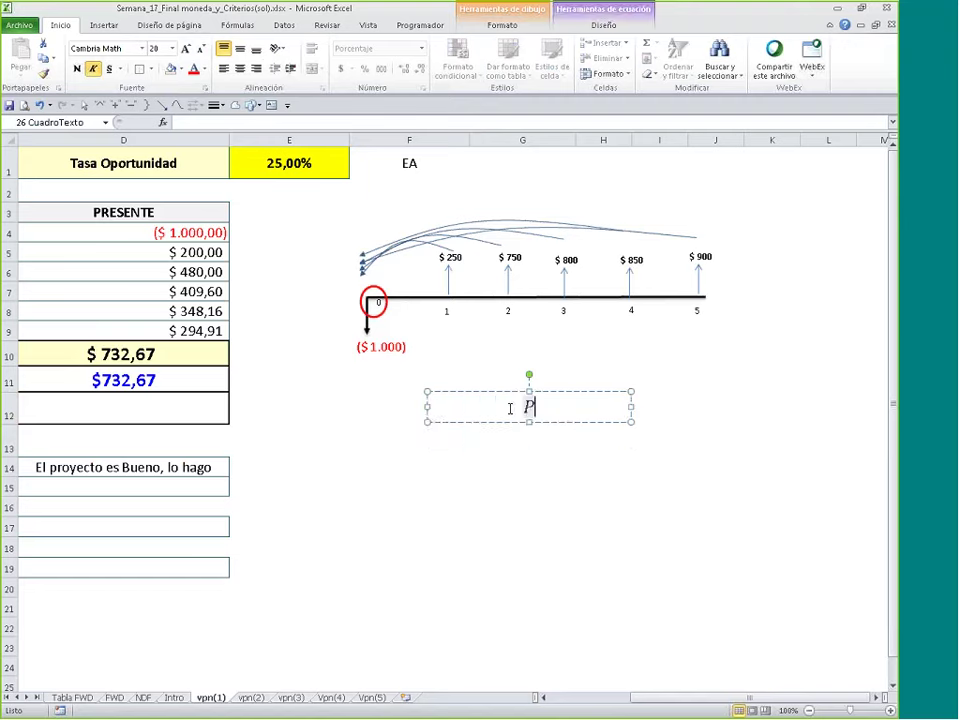
pyautogui.write('=')
pyautogui.click(603, 25)
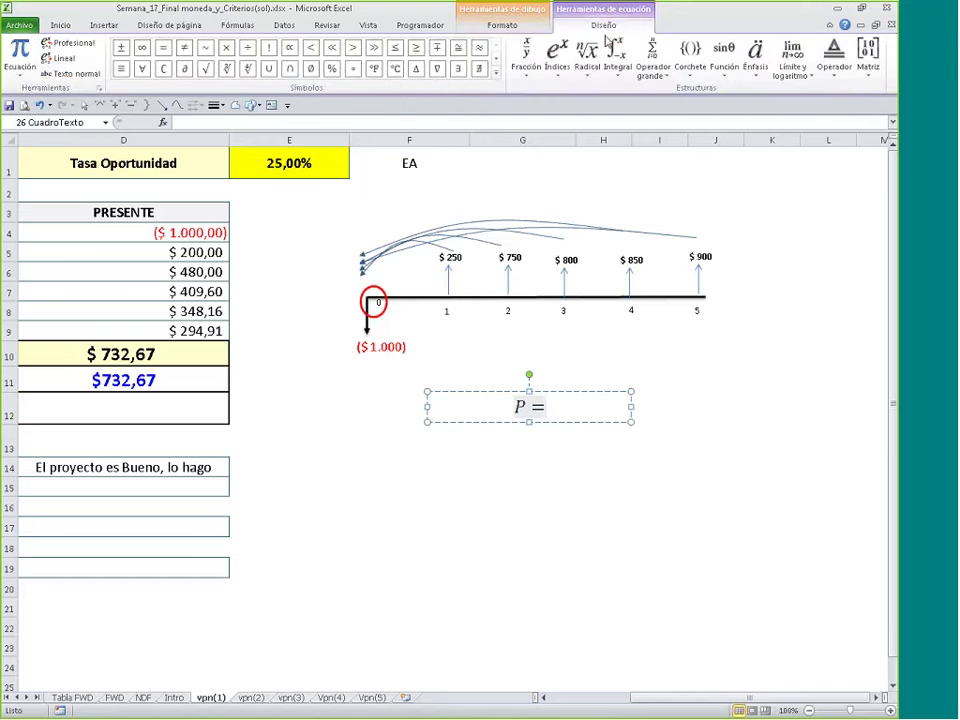
pyautogui.click(526, 58)
pyautogui.click(553, 133)
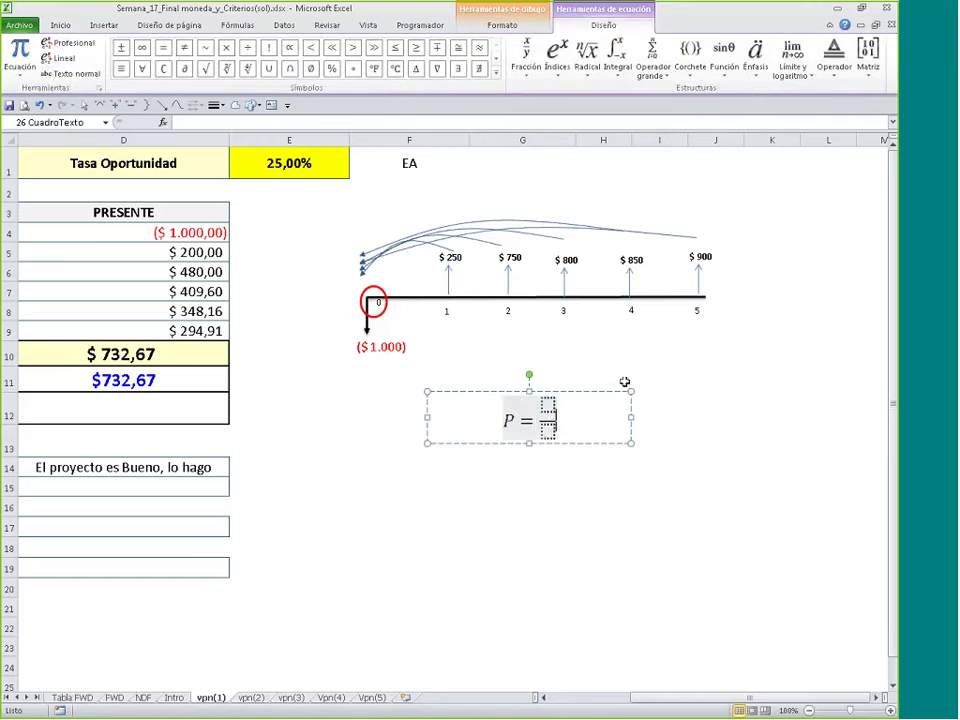
pyautogui.write('F')
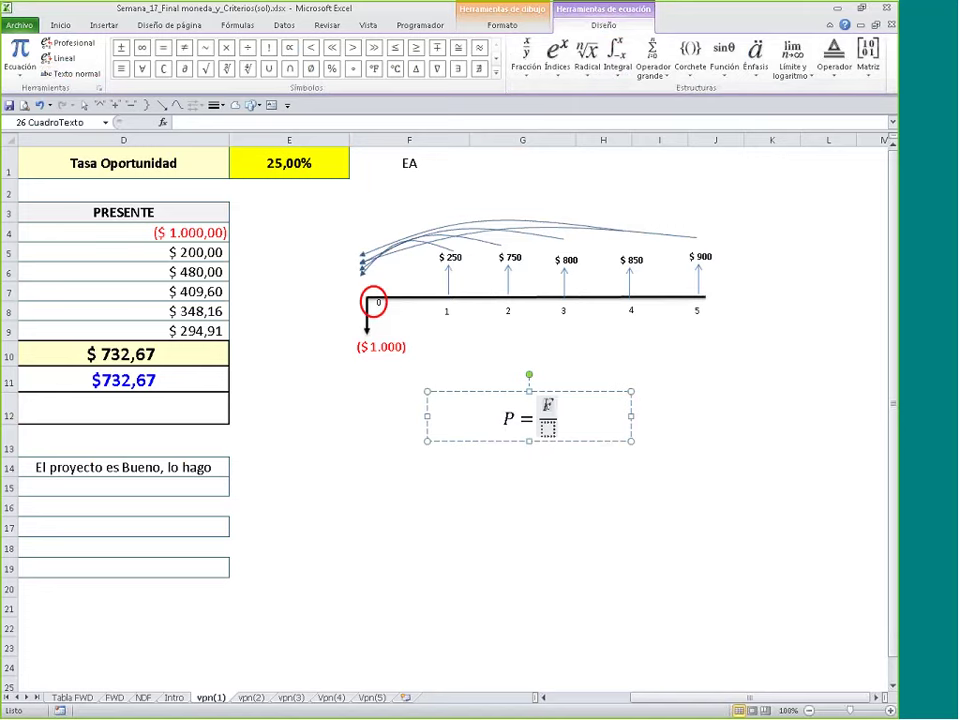
# Step: Fill the fraction's denominator with a superscript structure reading (1 + i) to the power n
pyautogui.click(548, 427)
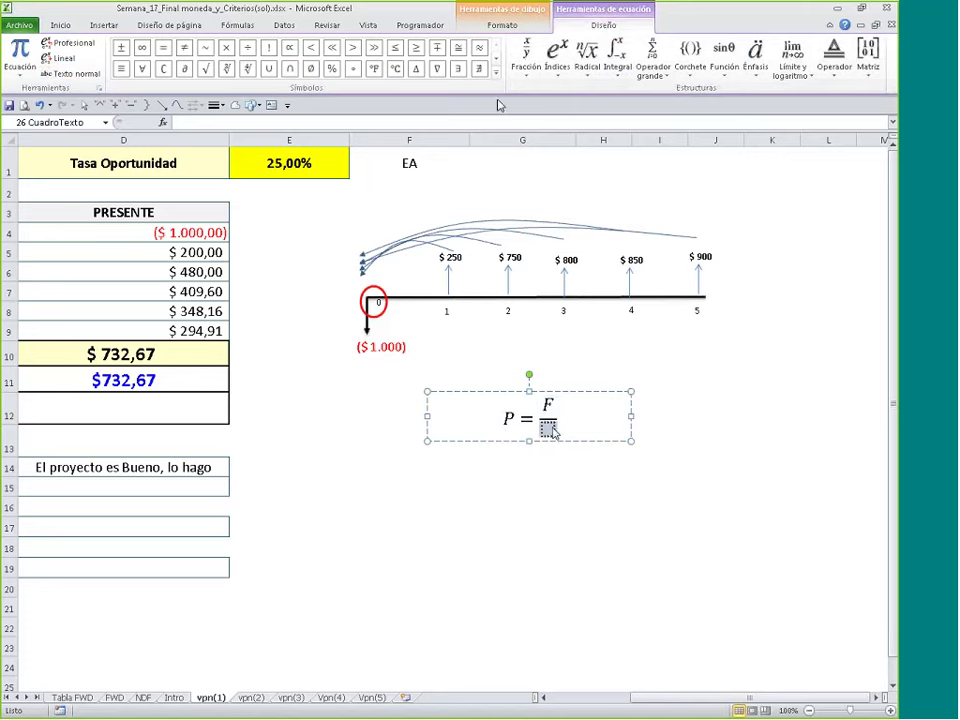
pyautogui.click(556, 55)
pyautogui.click(561, 132)
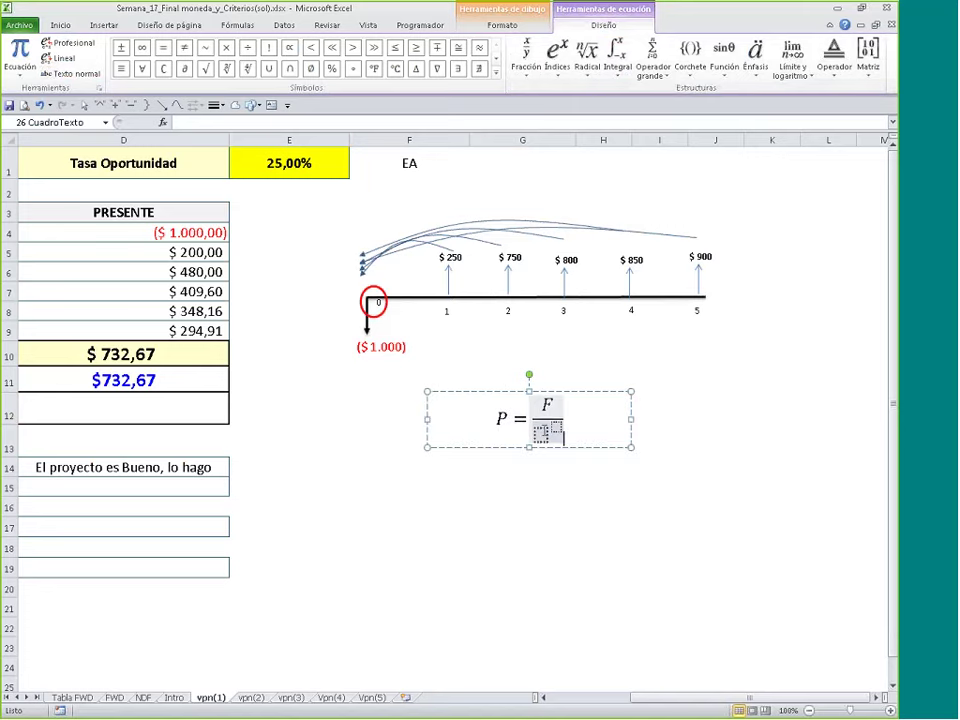
pyautogui.write('(1 + i')
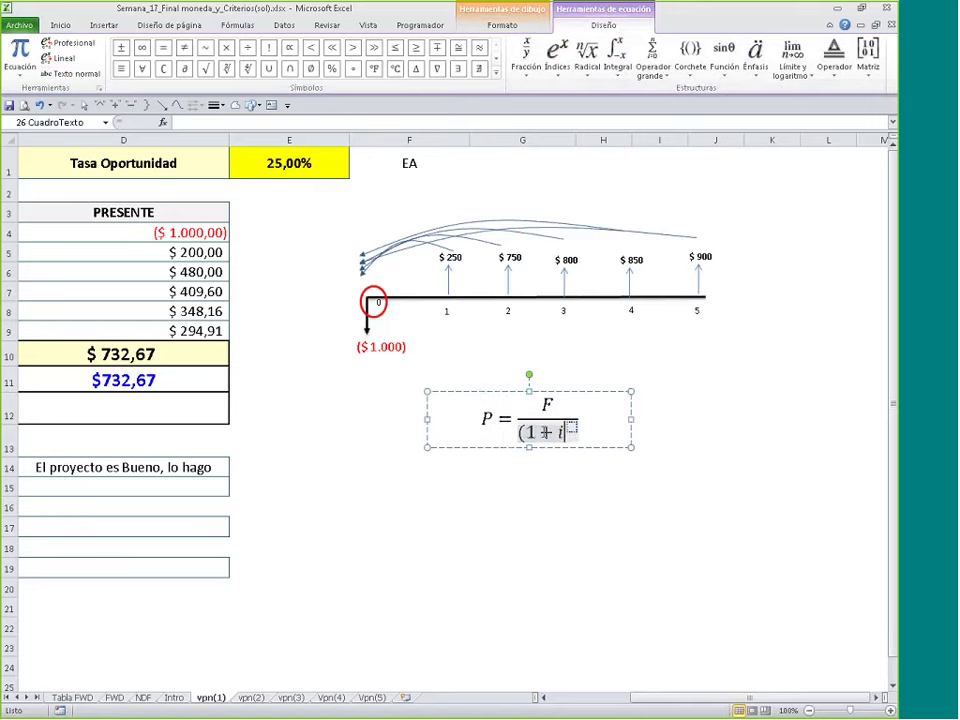
pyautogui.write(')^n')
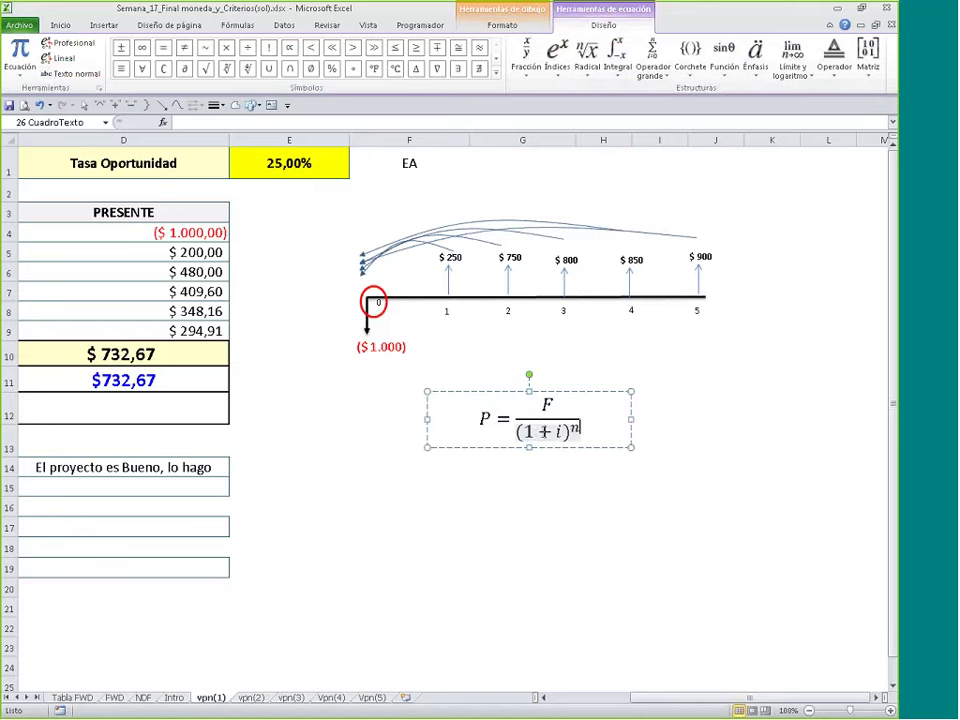
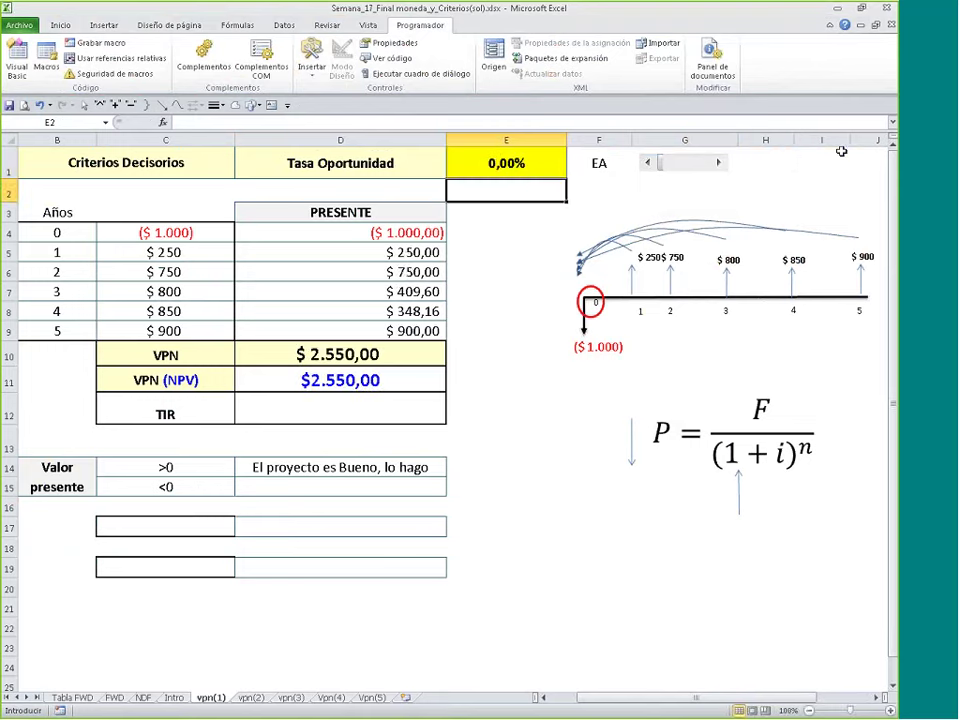
# Step: Adjust the opportunity rate with the scroll bar control beside it until it is 25%
pyautogui.moveTo(645, 165); pyautogui.dragTo(671, 171)
pyautogui.click(647, 166)
pyautogui.click(647, 166)
pyautogui.click(647, 166)
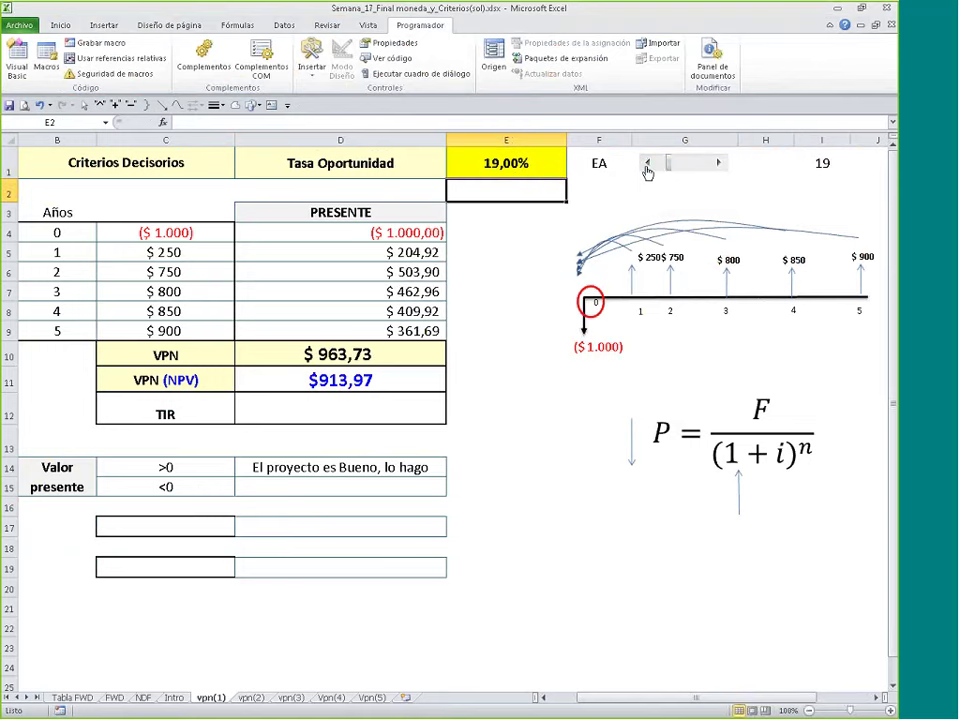
pyautogui.click(719, 163)
pyautogui.click(719, 163)
pyautogui.click(719, 163)
pyautogui.click(719, 163)
pyautogui.click(719, 163)
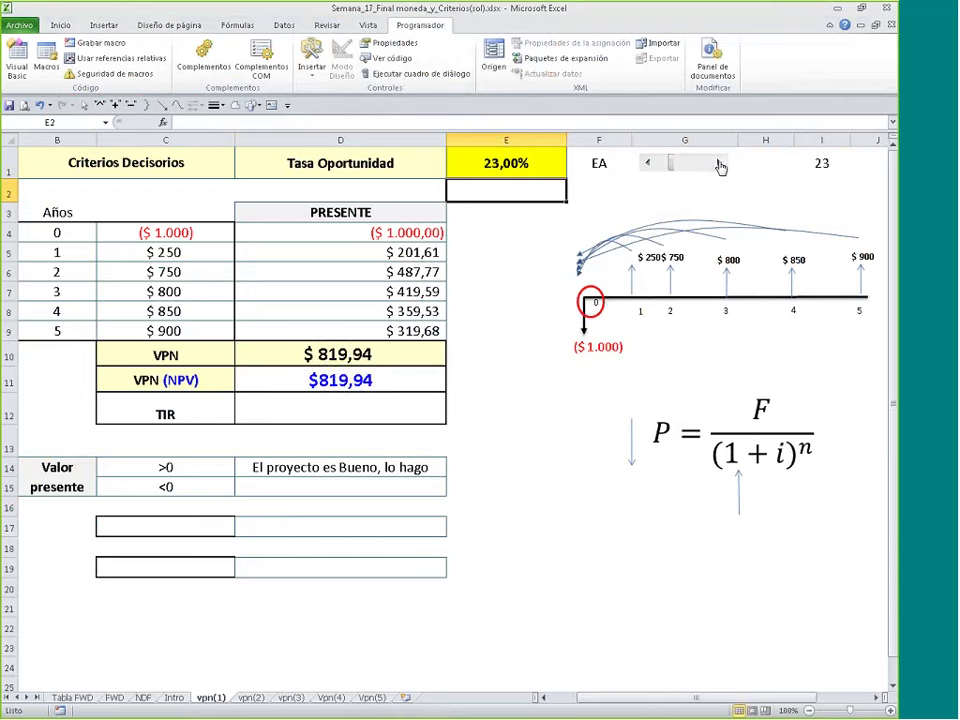
pyautogui.click(719, 163)
# Step: Hide the scroll bar's linked value in I1 by giving it a white font colour
pyautogui.click(835, 160)
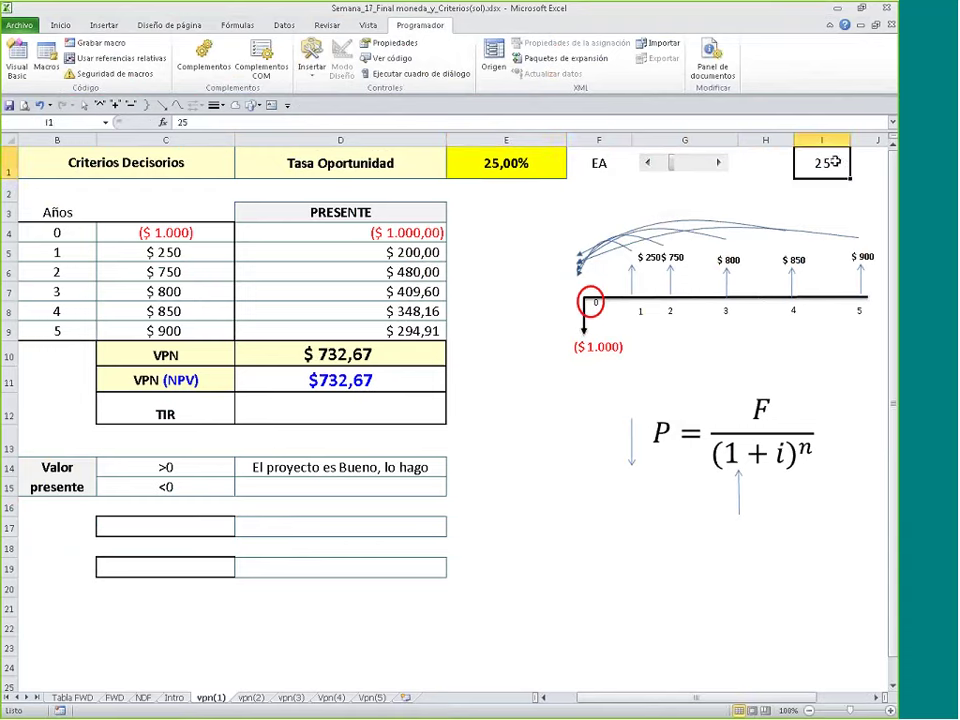
pyautogui.click(60, 25)
pyautogui.click(207, 73)
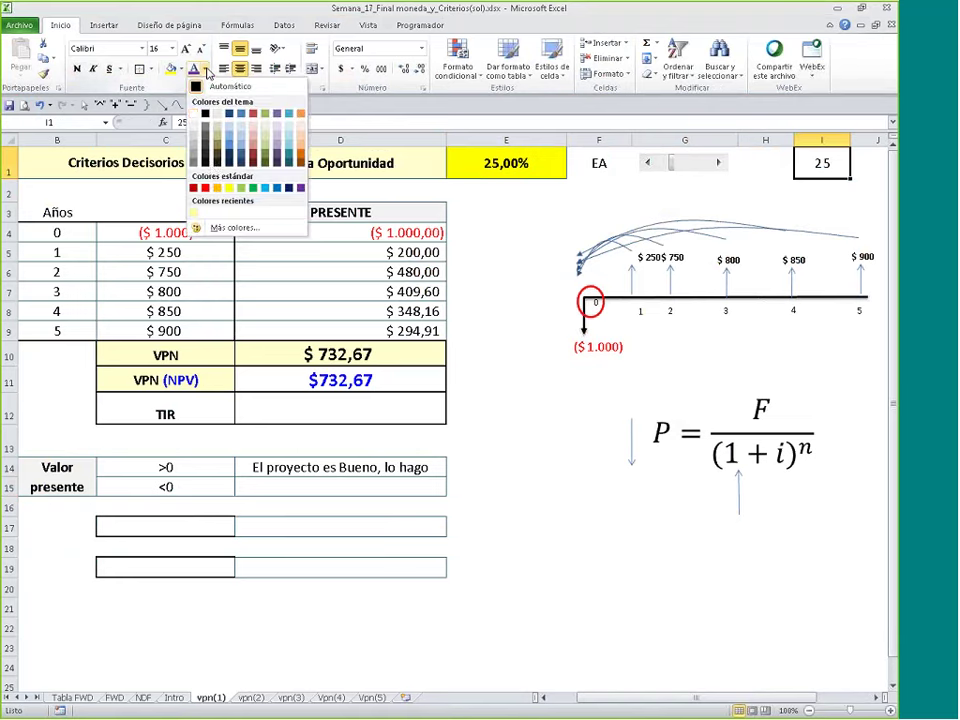
pyautogui.click(195, 110)
pyautogui.click(489, 463)
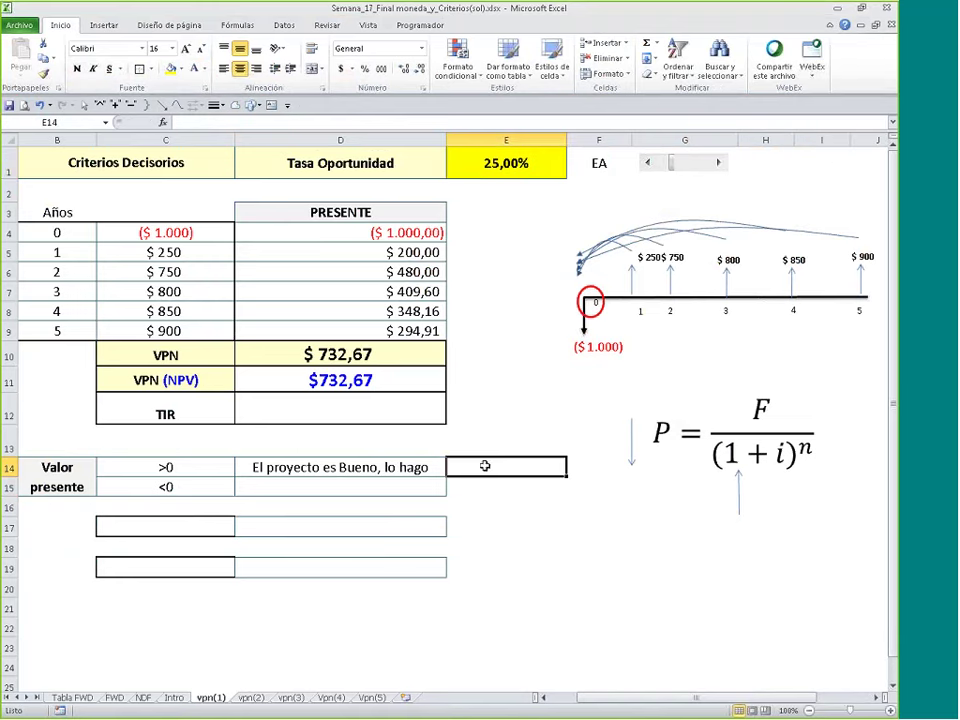
# Step: Re-enter D11 as a VNA formula with E1 as the rate and the cash flows C5:C9 as the values
pyautogui.click(336, 386)
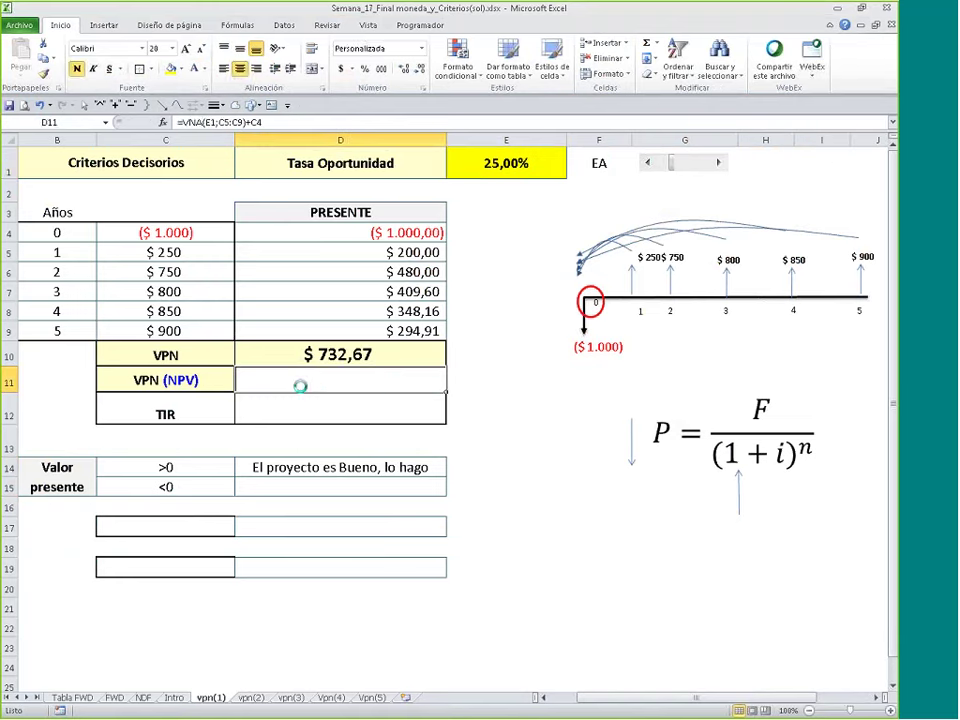
pyautogui.write('+')
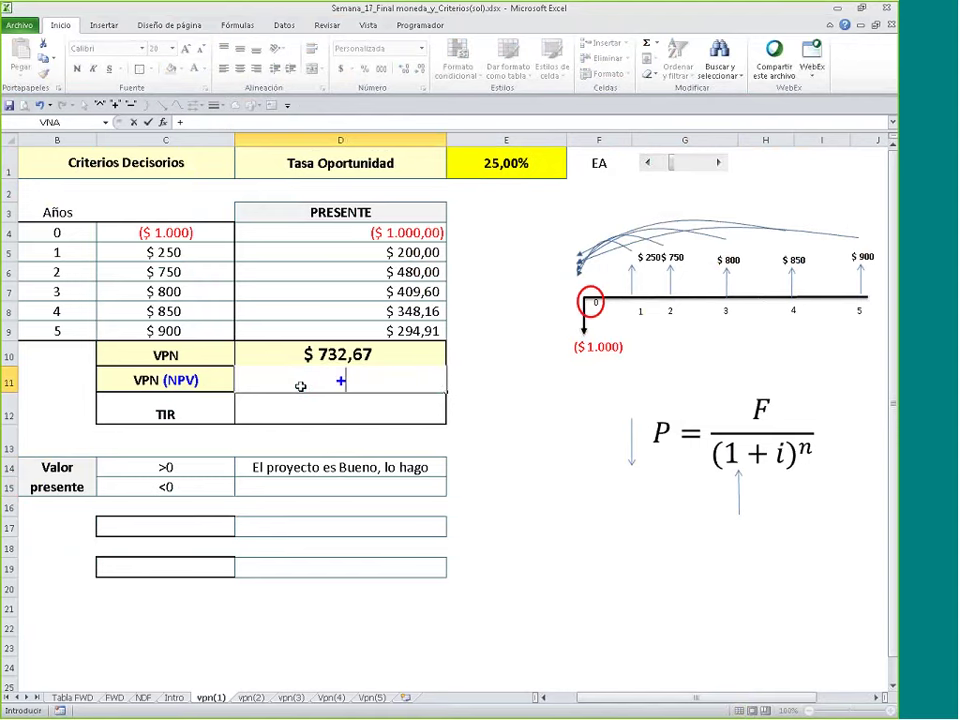
pyautogui.write('vna()')
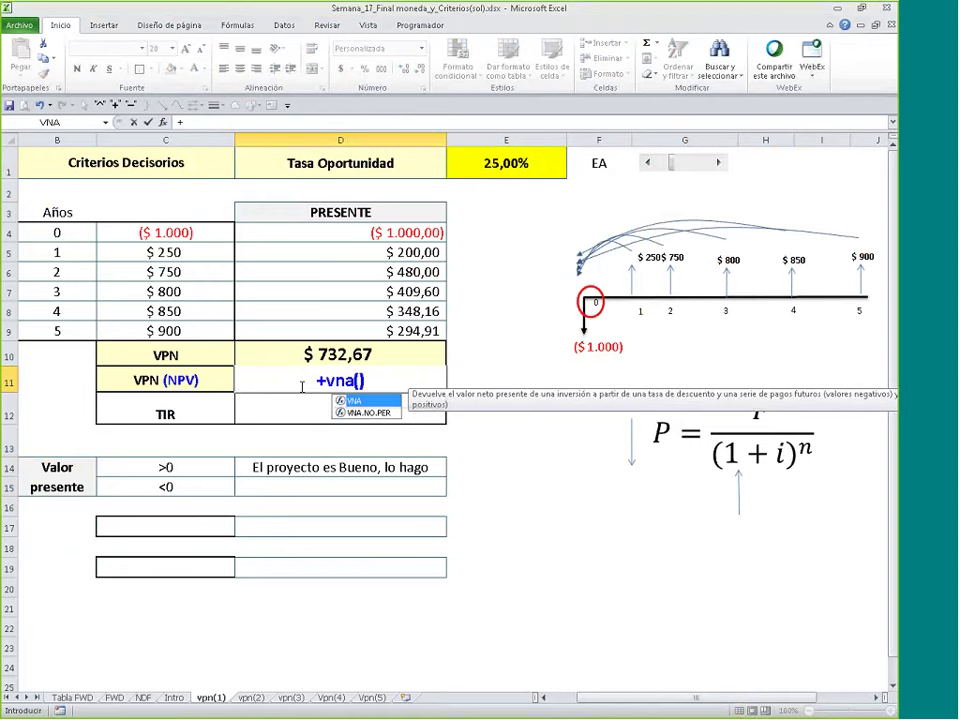
pyautogui.click(163, 122)
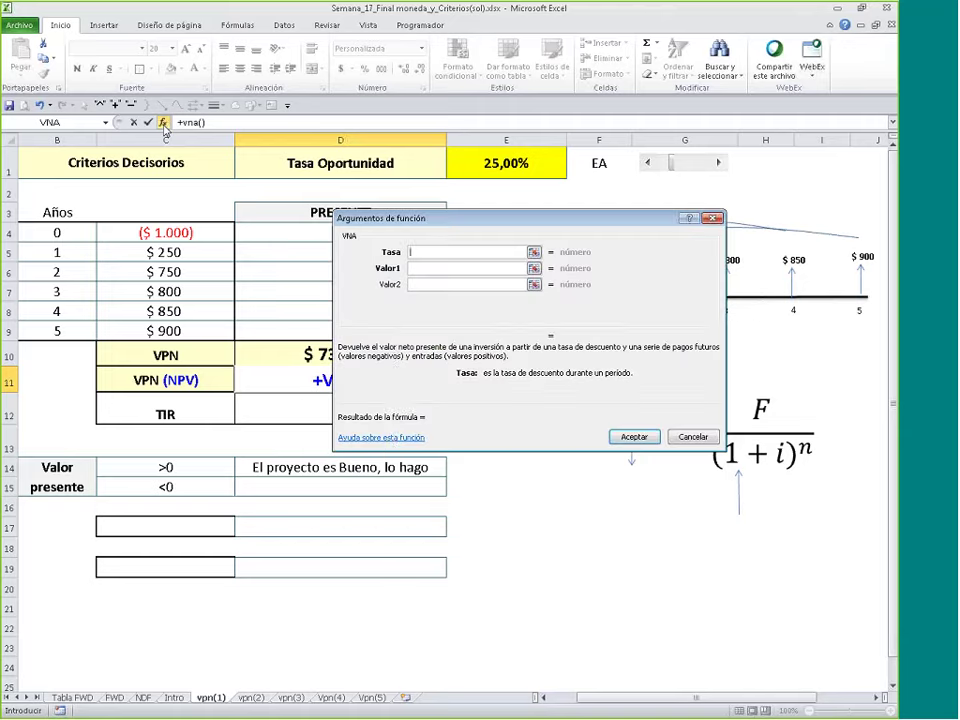
pyautogui.moveTo(520, 538); pyautogui.dragTo(518, 519)
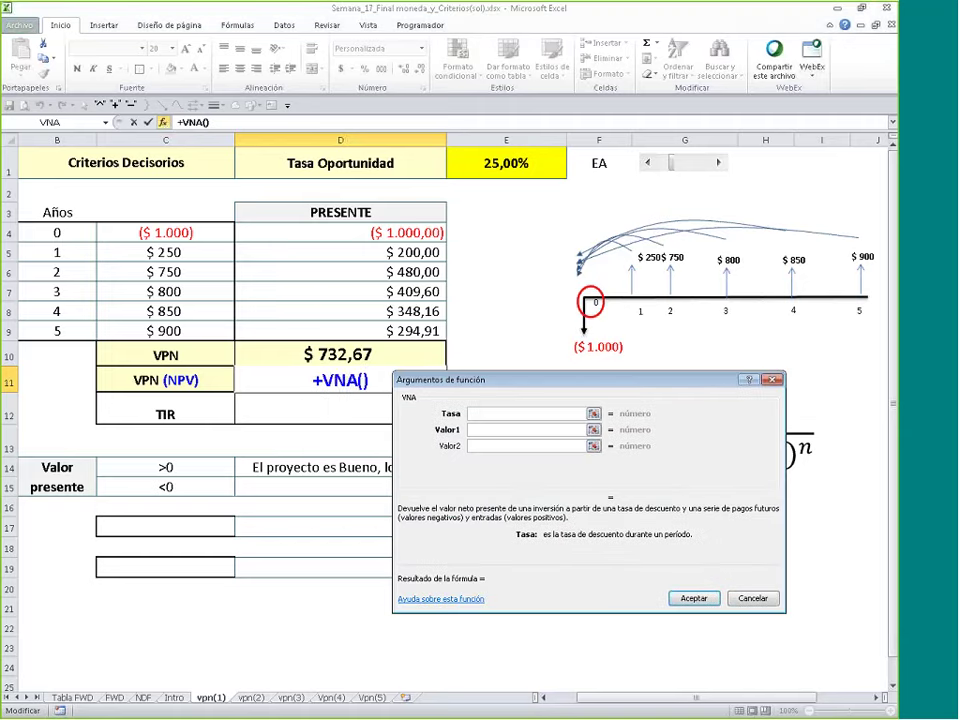
pyautogui.click(513, 165)
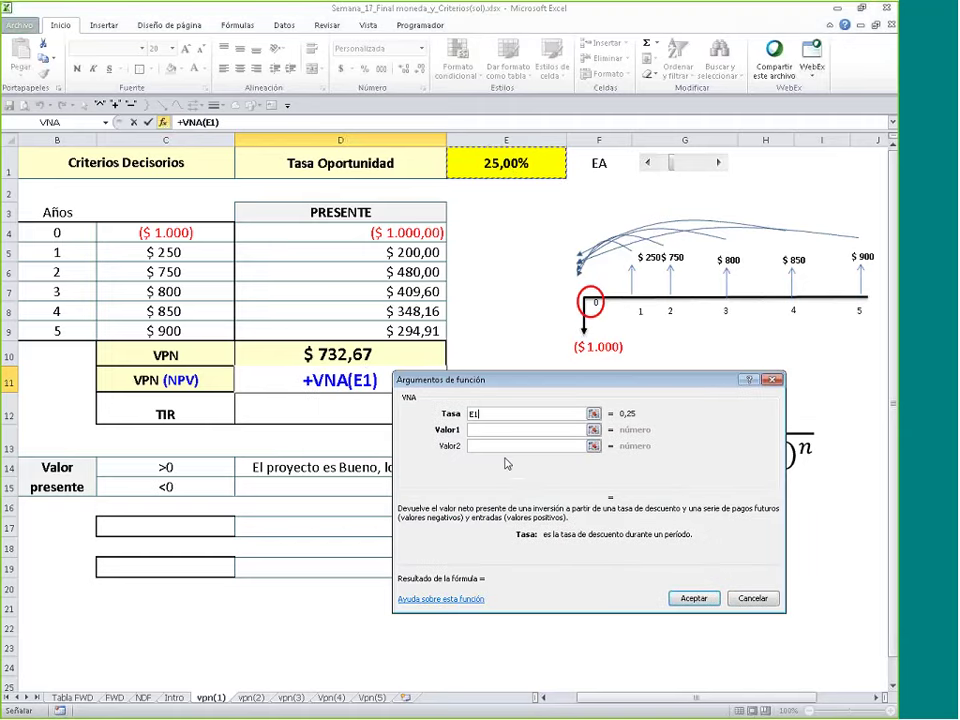
pyautogui.press('Tab')
pyautogui.moveTo(150, 253); pyautogui.dragTo(148, 323)
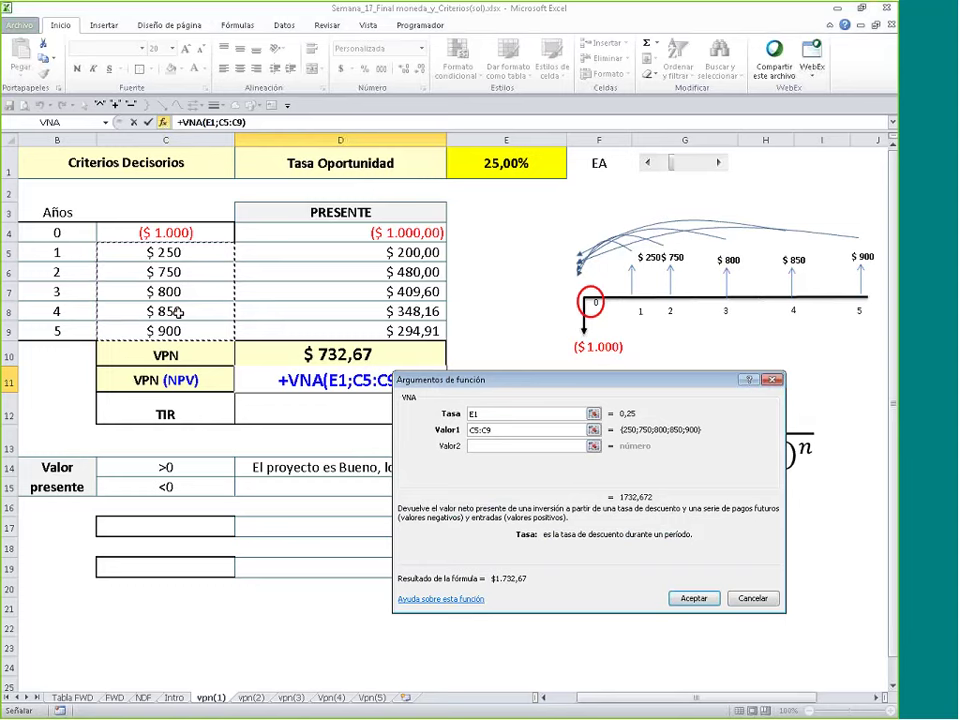
pyautogui.press('Return')
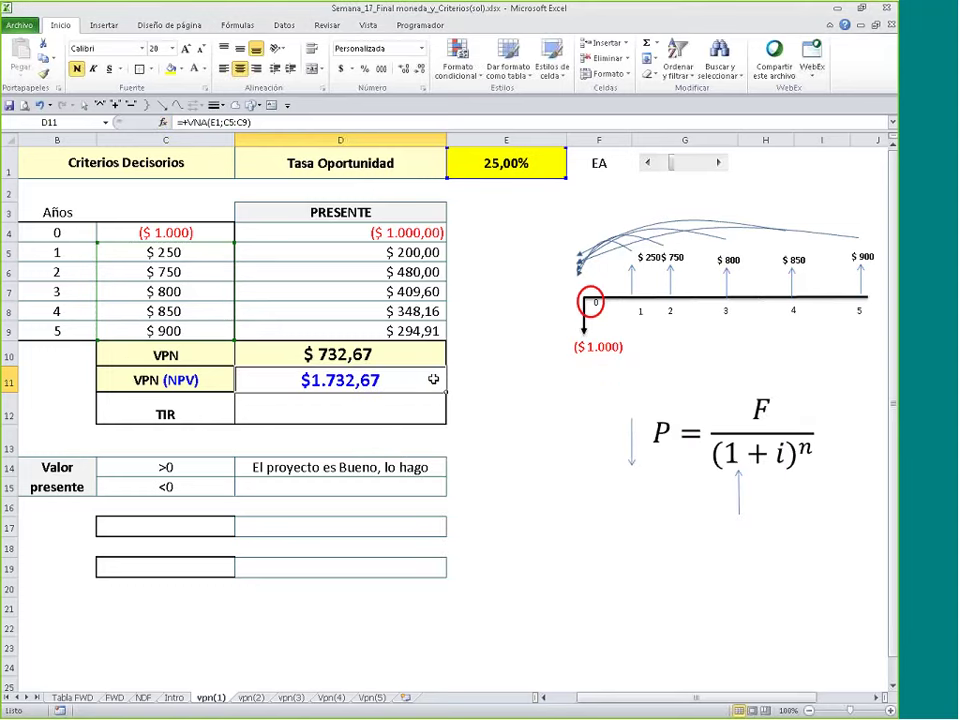
# Step: Add the initial investment in C4 to the VNA formula in D11
pyautogui.doubleClick(433, 379)
pyautogui.write('+')
pyautogui.click(186, 233)
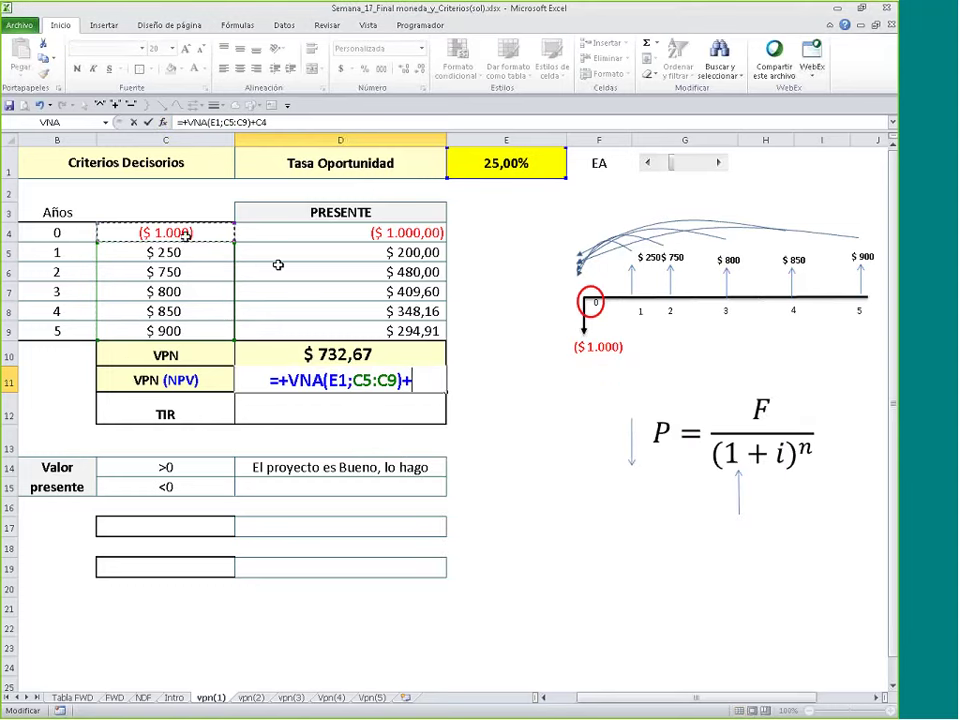
pyautogui.press('Return')
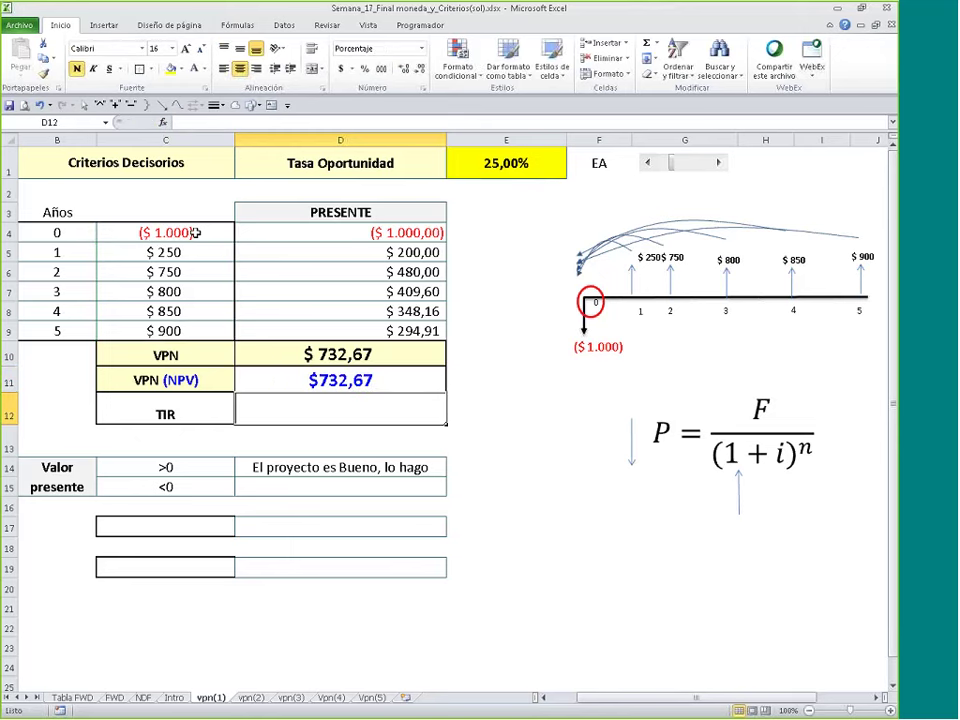
# Step: Raise the opportunity rate to 26% and check both net present values in D10 and D11
pyautogui.click(552, 219)
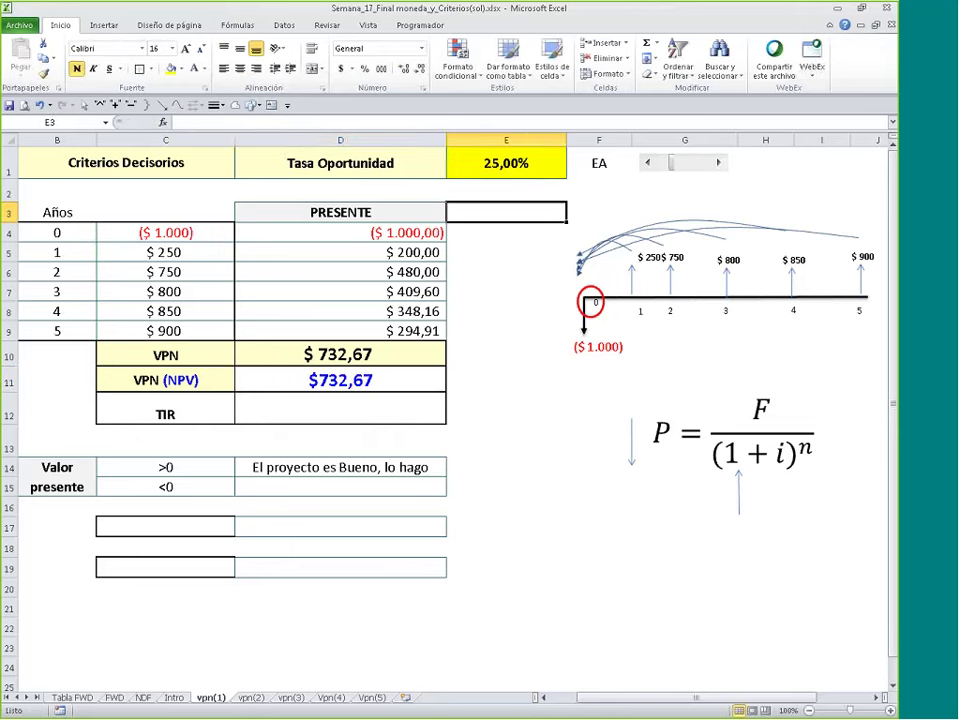
pyautogui.click(719, 163)
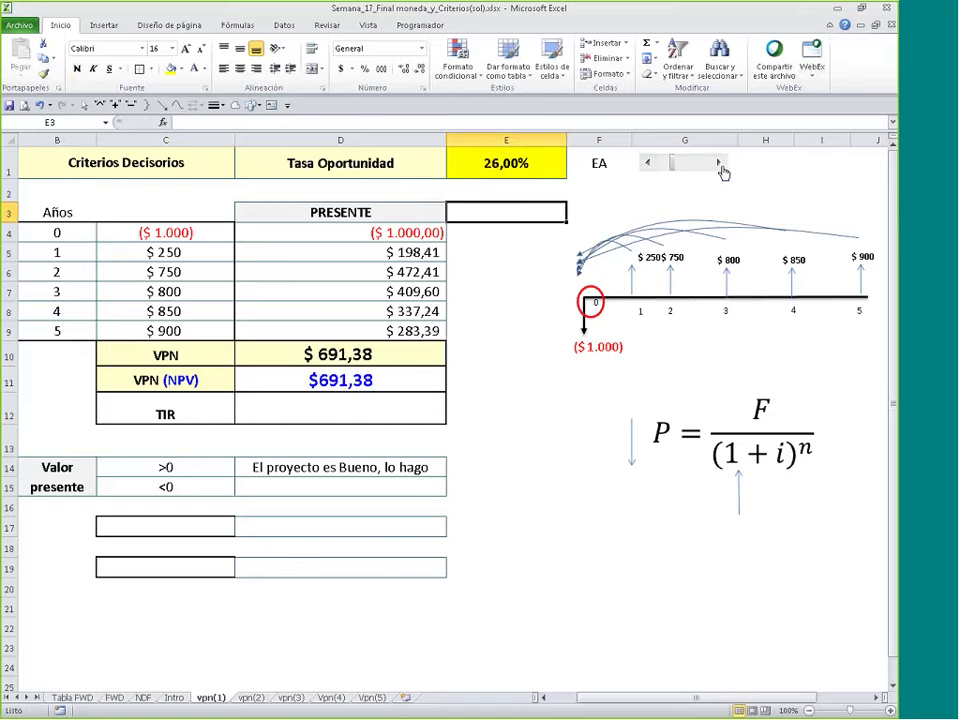
pyautogui.click(345, 357)
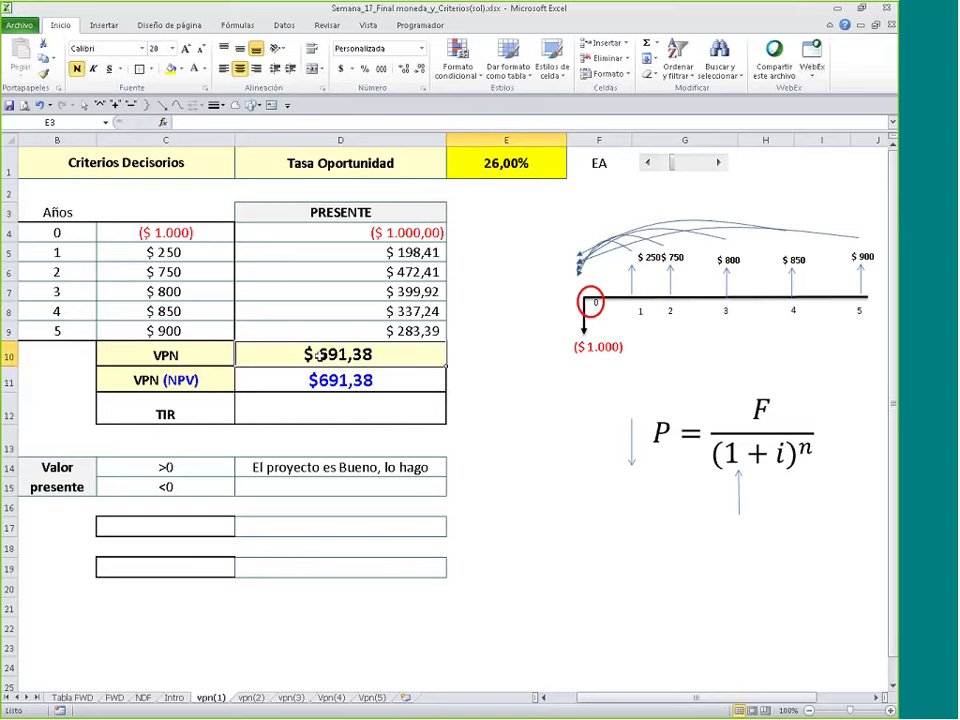
pyautogui.click(345, 380)
# Step: Place the equation's upward arrow beneath the i and move the downward arrow closer to the P
pyautogui.click(738, 508)
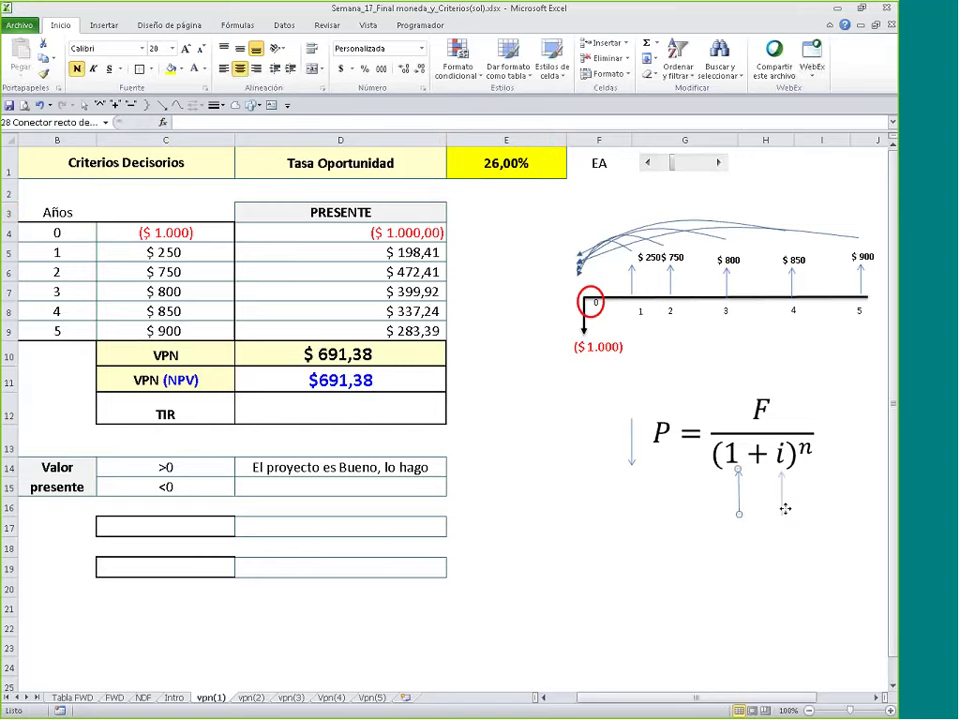
pyautogui.moveTo(738, 508); pyautogui.dragTo(786, 516)
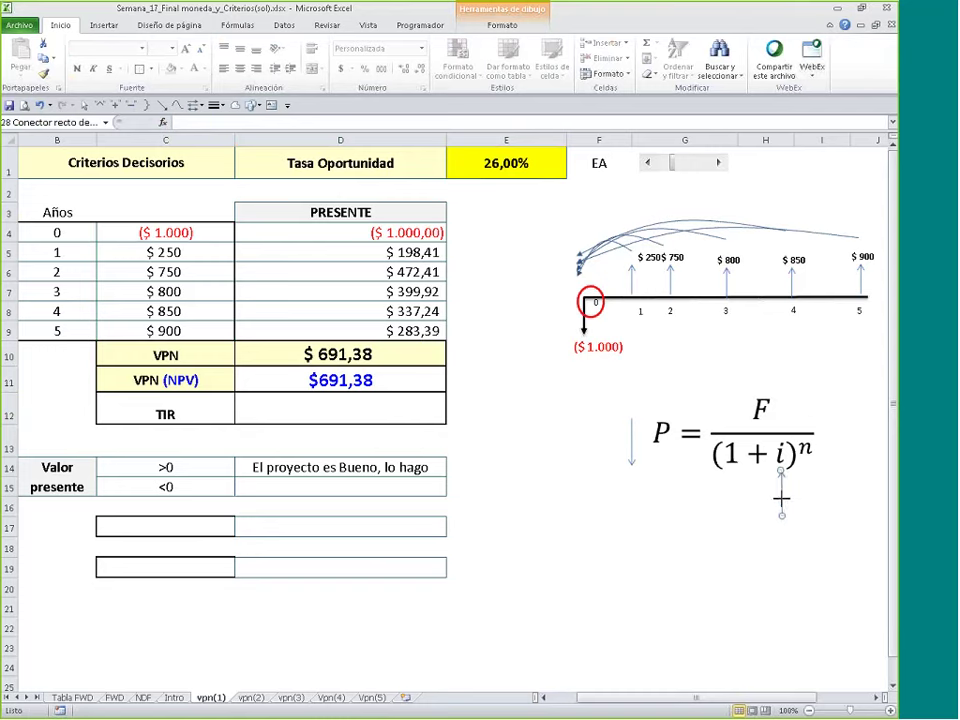
pyautogui.moveTo(781, 497); pyautogui.dragTo(781, 499)
pyautogui.moveTo(634, 453); pyautogui.dragTo(647, 450)
# Step: Raise the opportunity rate to 56% with the scroll bar control and select the rate cell E1
pyautogui.click(719, 162)
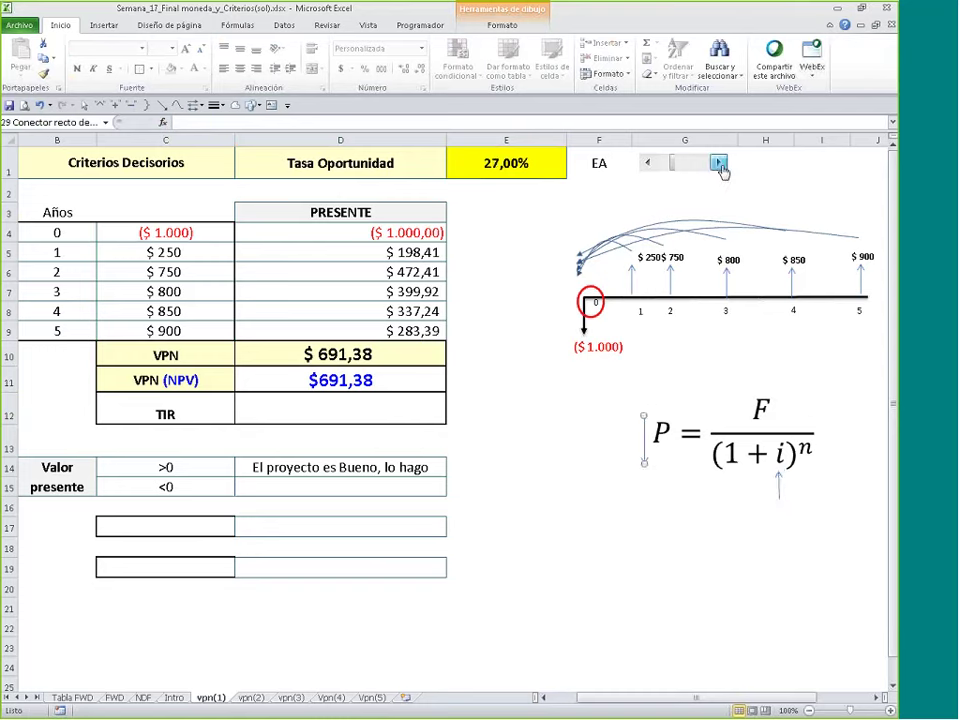
pyautogui.moveTo(719, 162); pyautogui.dragTo(719, 162)
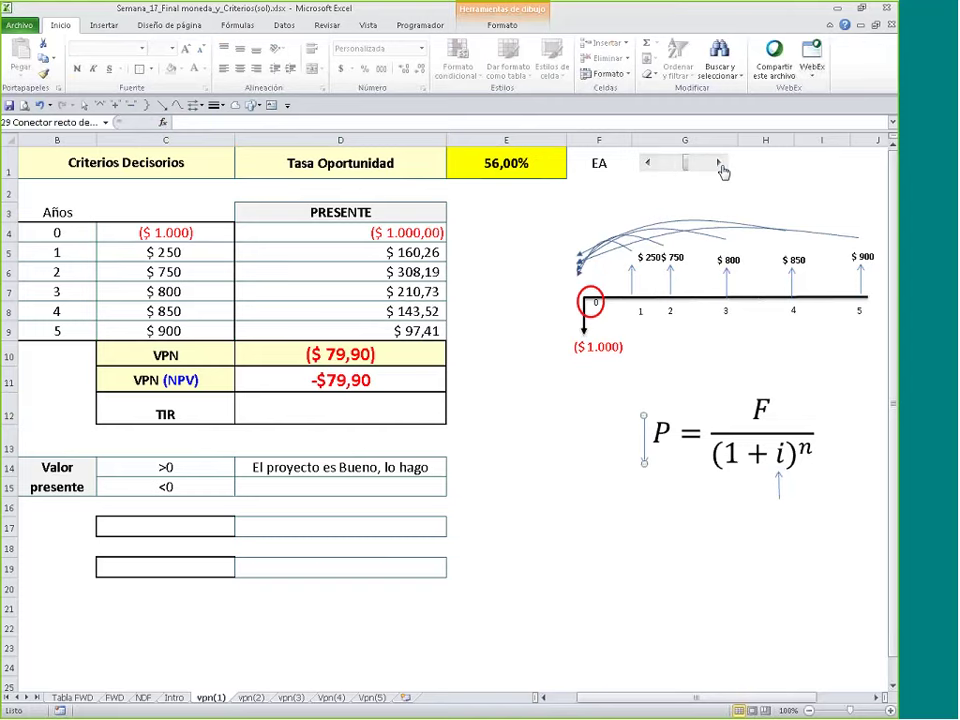
pyautogui.click(514, 163)
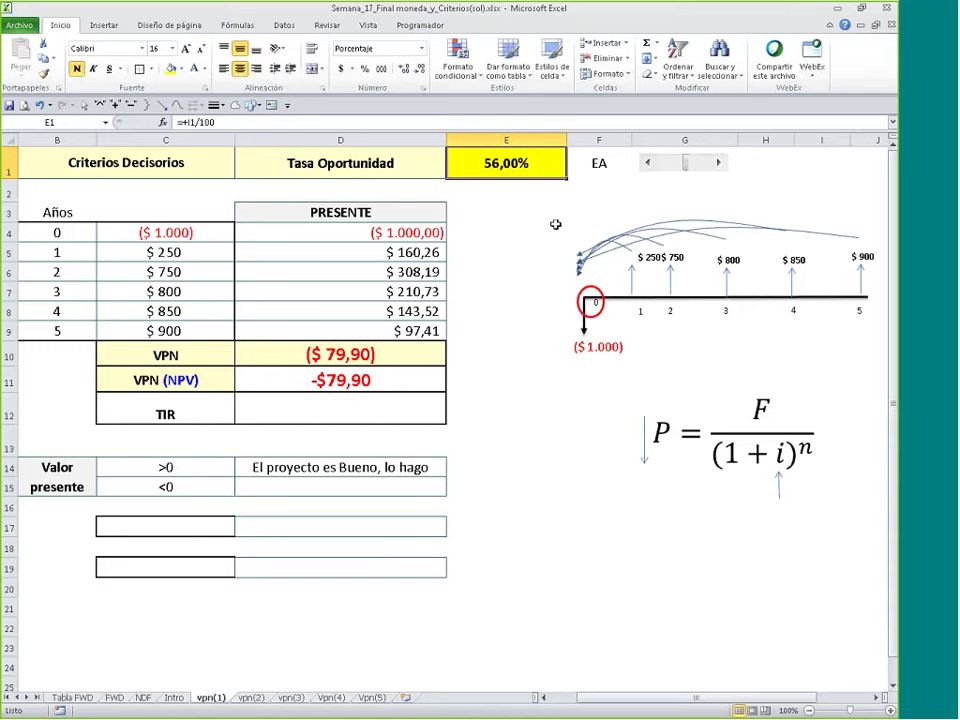
# Step: Lower the opportunity rate to 43%, select the two net present values, and raise the rate to 55%
pyautogui.click(648, 163)
pyautogui.moveTo(648, 163); pyautogui.dragTo(658, 171)
pyautogui.click(340, 354)
pyautogui.moveTo(340, 354); pyautogui.dragTo(340, 380)
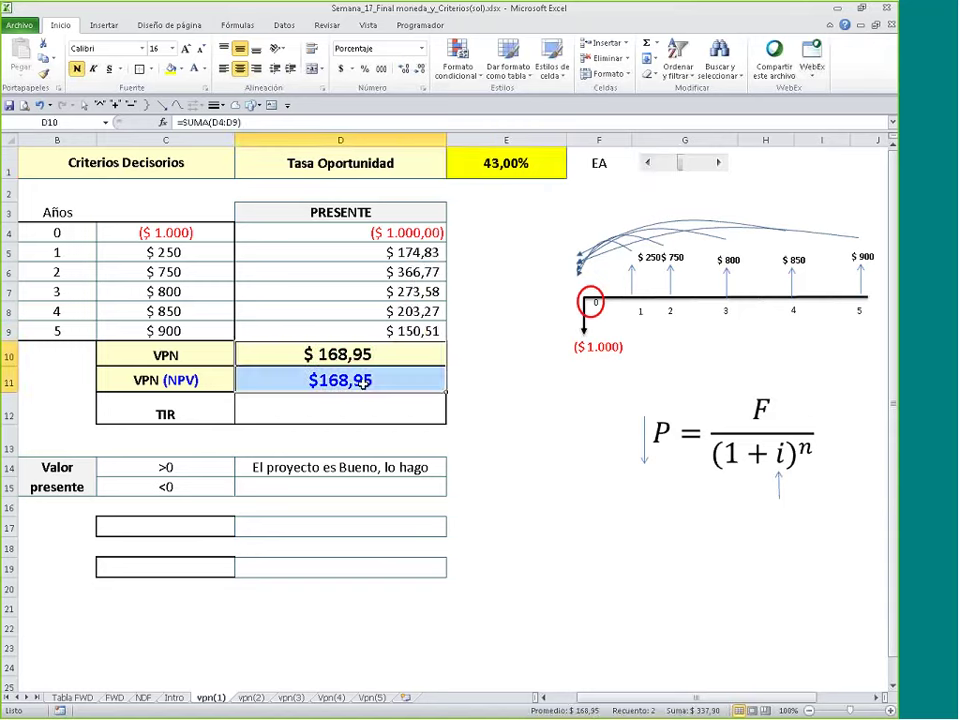
pyautogui.moveTo(720, 162); pyautogui.dragTo(720, 176)
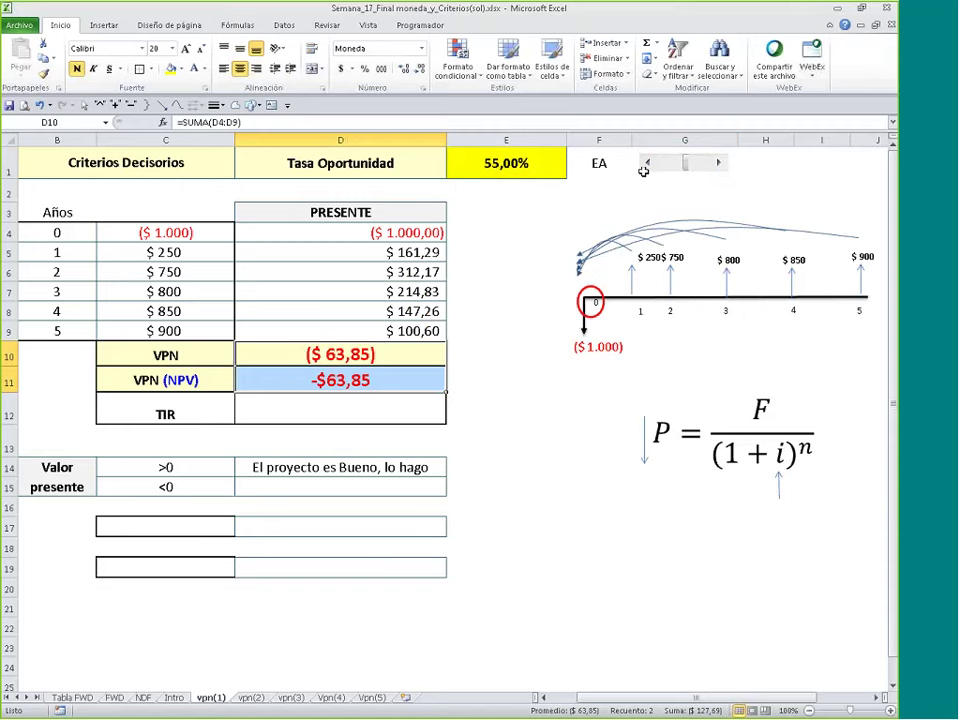
# Step: Enlarge the font of the TIR label in C12 by four size increments
pyautogui.click(276, 416)
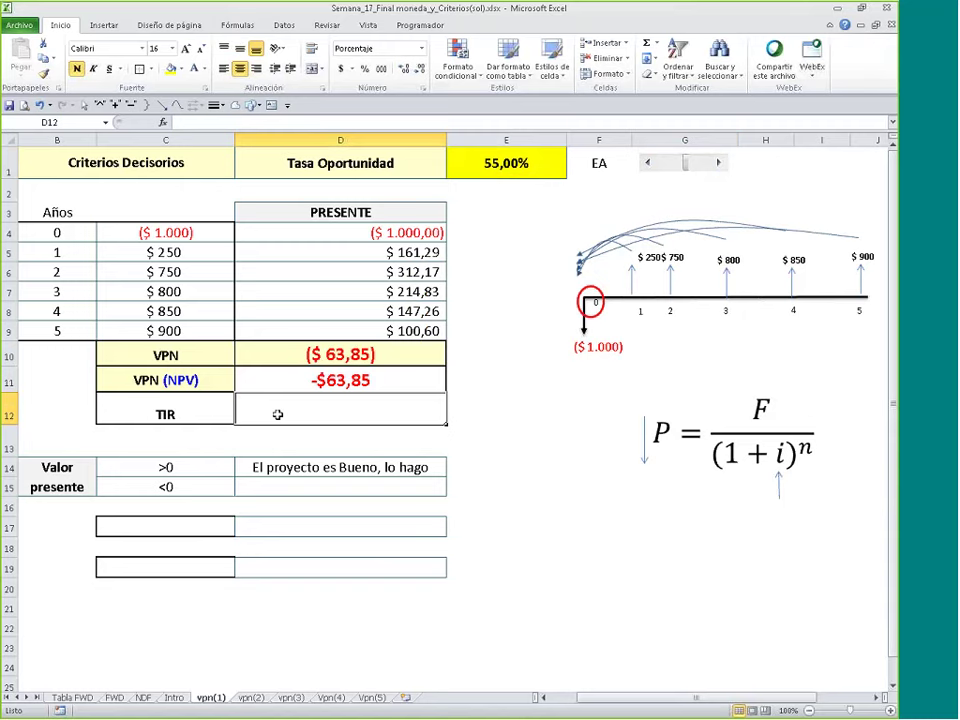
pyautogui.click(210, 405)
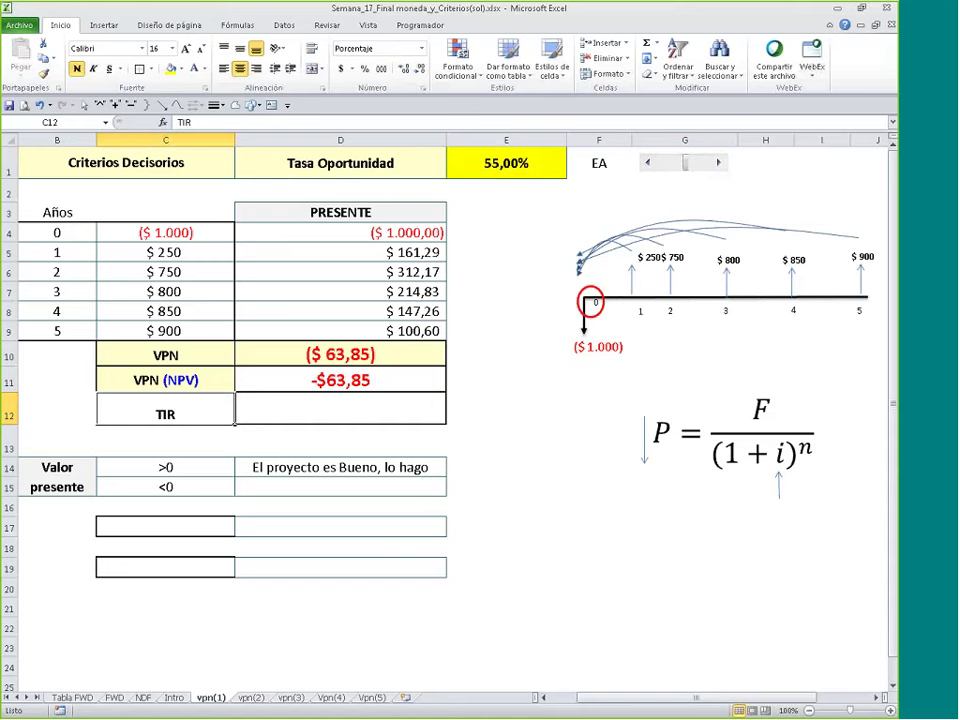
pyautogui.click(186, 48)
pyautogui.click(186, 48)
pyautogui.click(186, 48)
pyautogui.click(186, 48)
# Step: Select the opportunity rate label and value, and lower the rate to 25% with the scroll bar control
pyautogui.moveTo(510, 162); pyautogui.dragTo(336, 162)
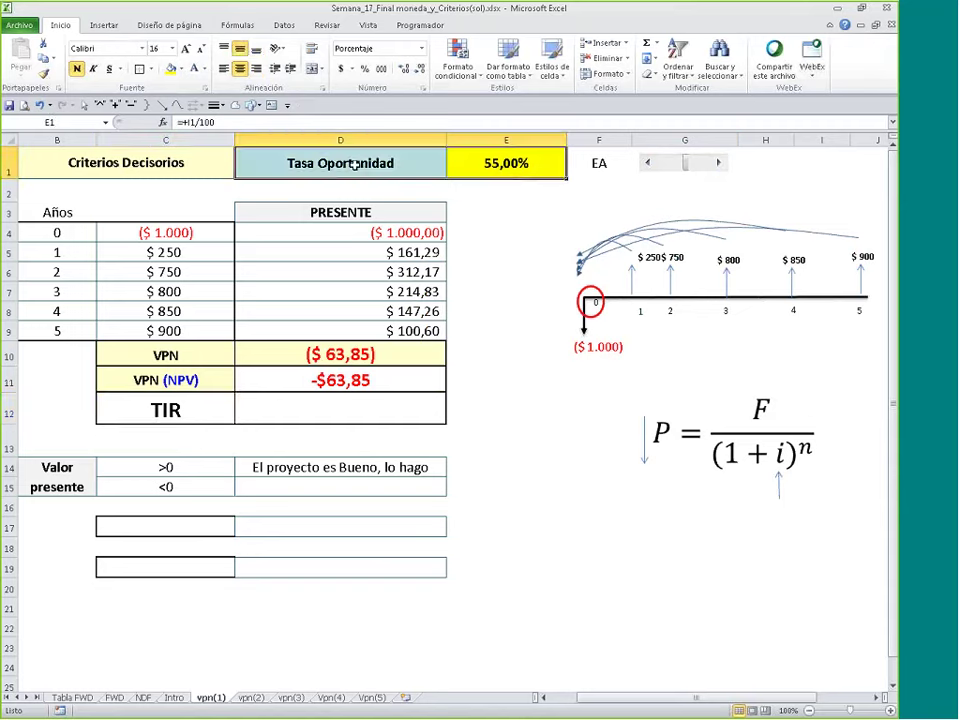
pyautogui.click(649, 163)
pyautogui.moveTo(649, 163); pyautogui.dragTo(652, 168)
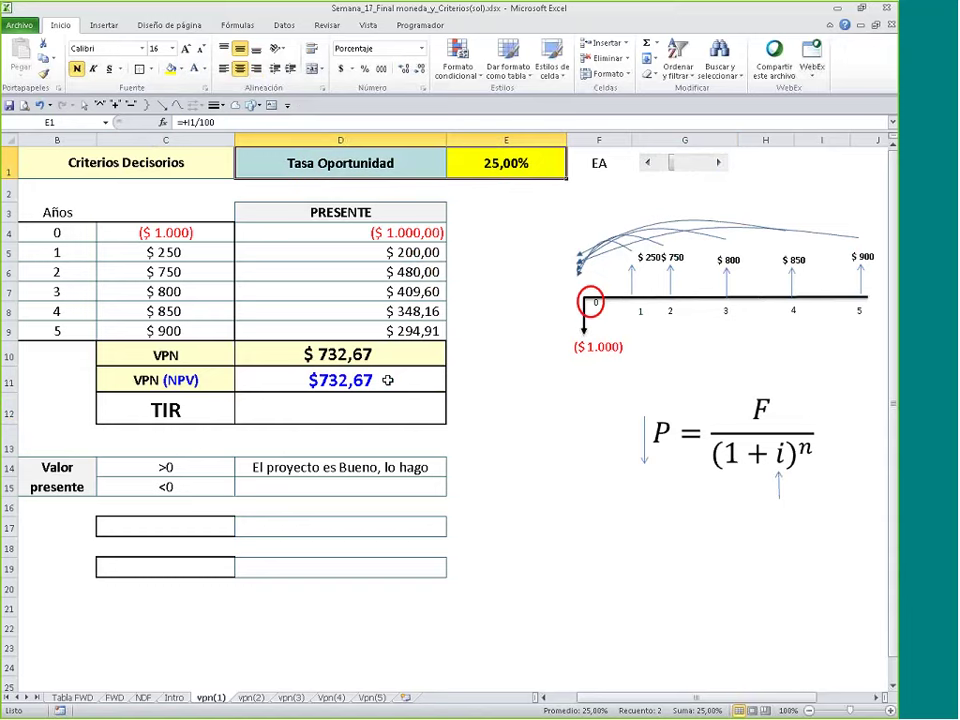
# Step: Calculate the internal rate of return in D12 by inserting the financial function TIR over the cash flows C4:C9
pyautogui.click(386, 418)
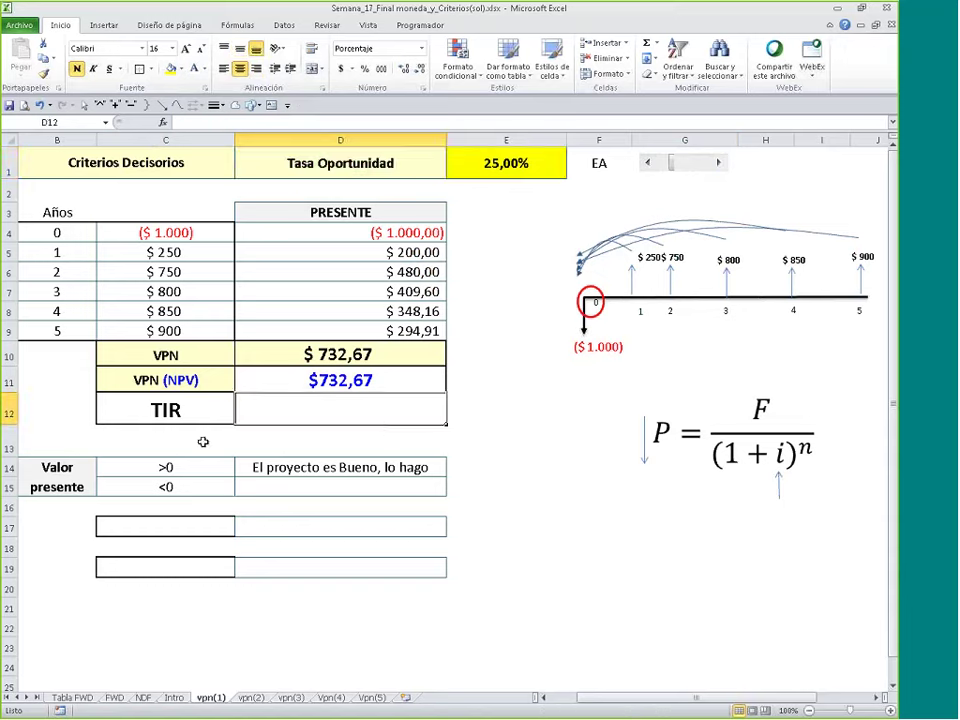
pyautogui.click(238, 27)
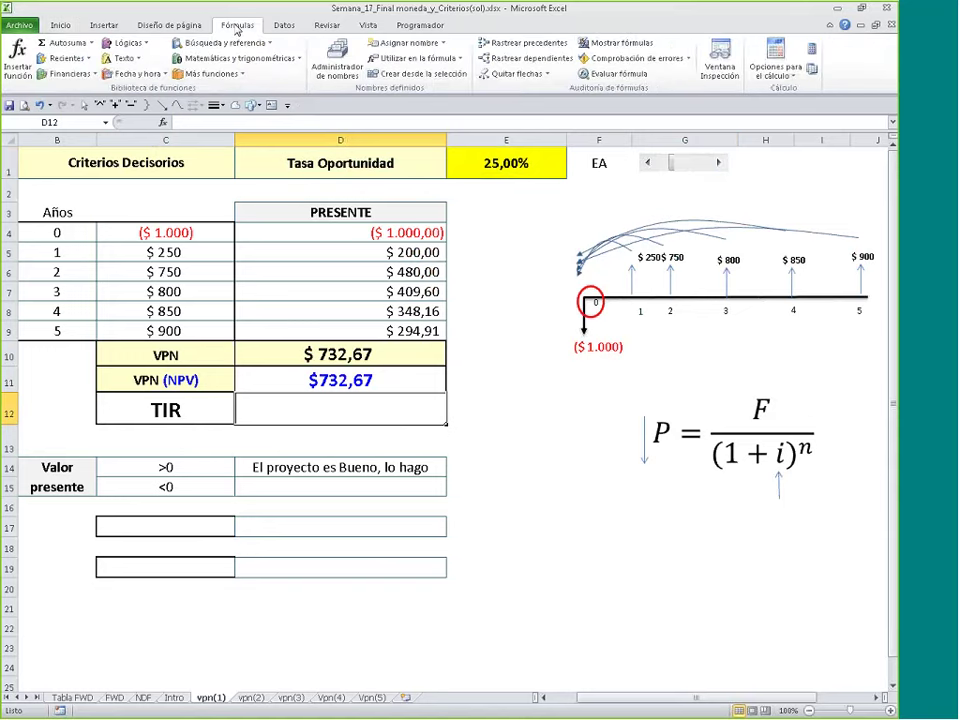
pyautogui.click(70, 74)
pyautogui.moveTo(168, 121); pyautogui.dragTo(168, 349)
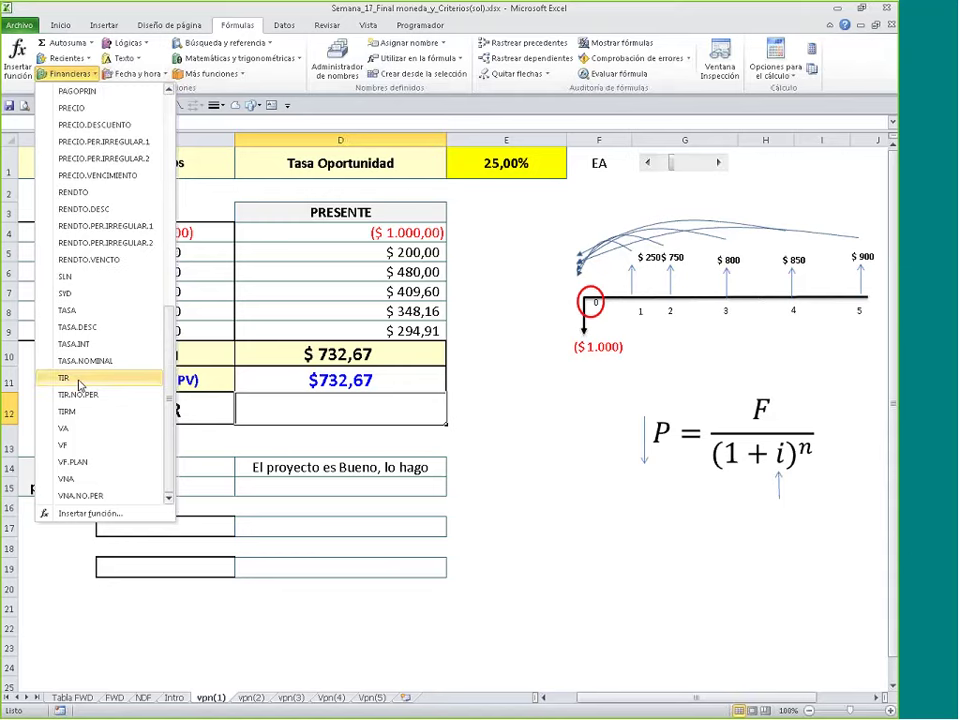
pyautogui.click(66, 378)
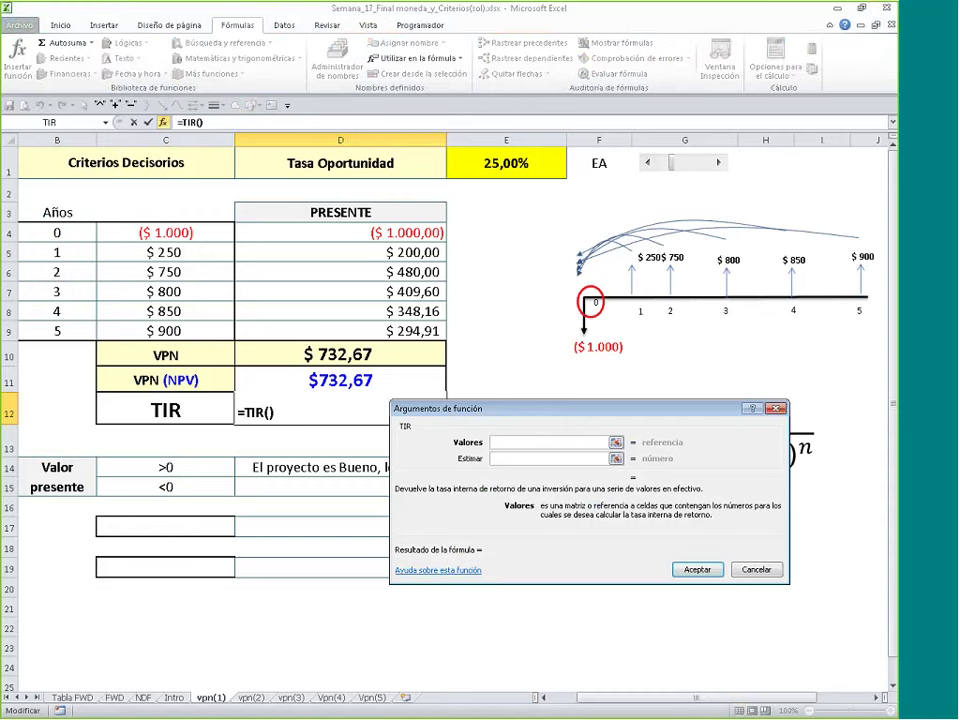
pyautogui.moveTo(472, 413); pyautogui.dragTo(321, 258)
pyautogui.moveTo(403, 251); pyautogui.dragTo(403, 232)
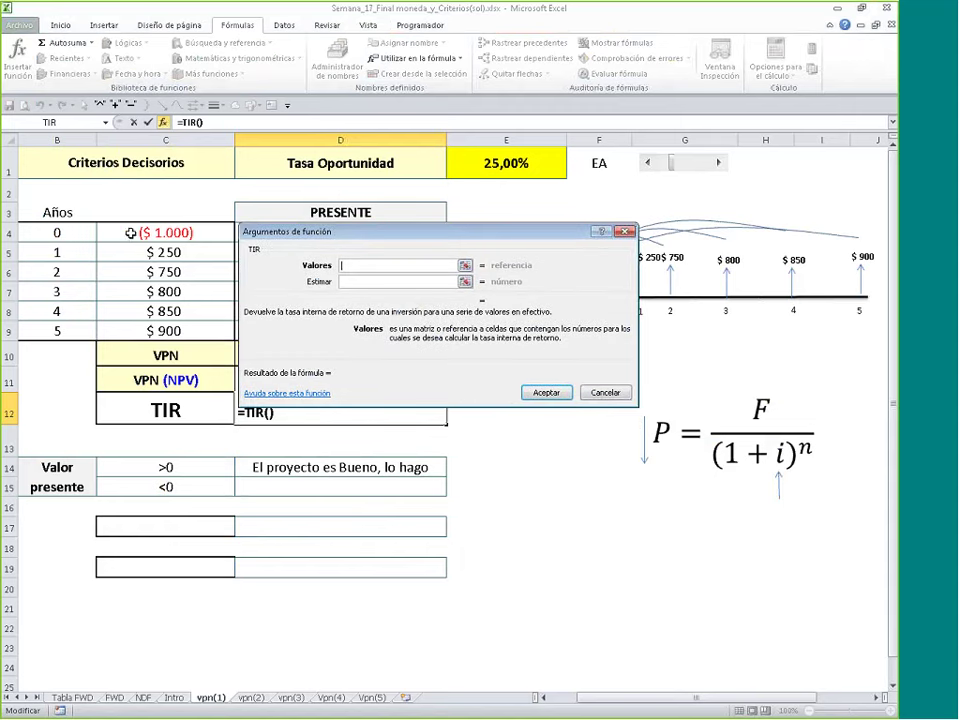
pyautogui.moveTo(128, 235); pyautogui.dragTo(129, 338)
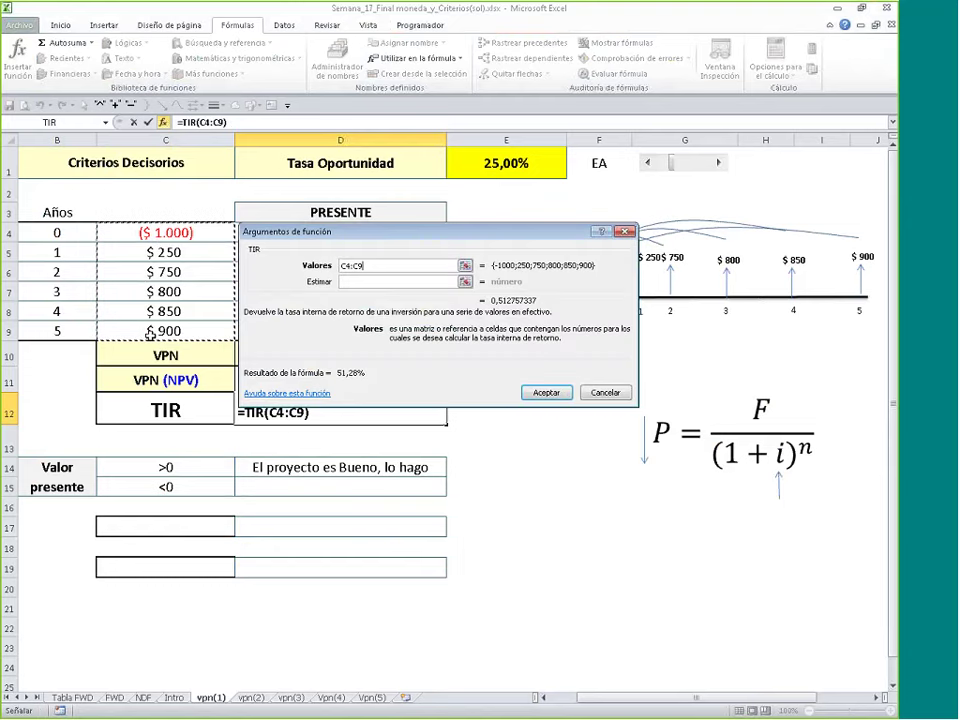
pyautogui.press('Return')
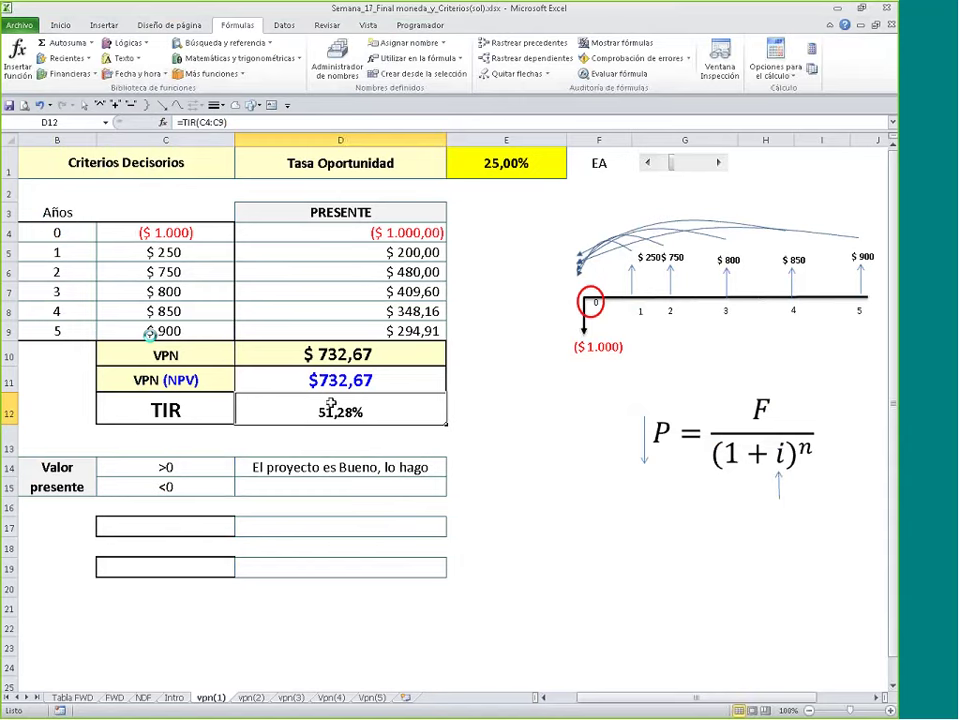
# Step: Enlarge the font of the TIR result in D12 to size 22
pyautogui.click(60, 25)
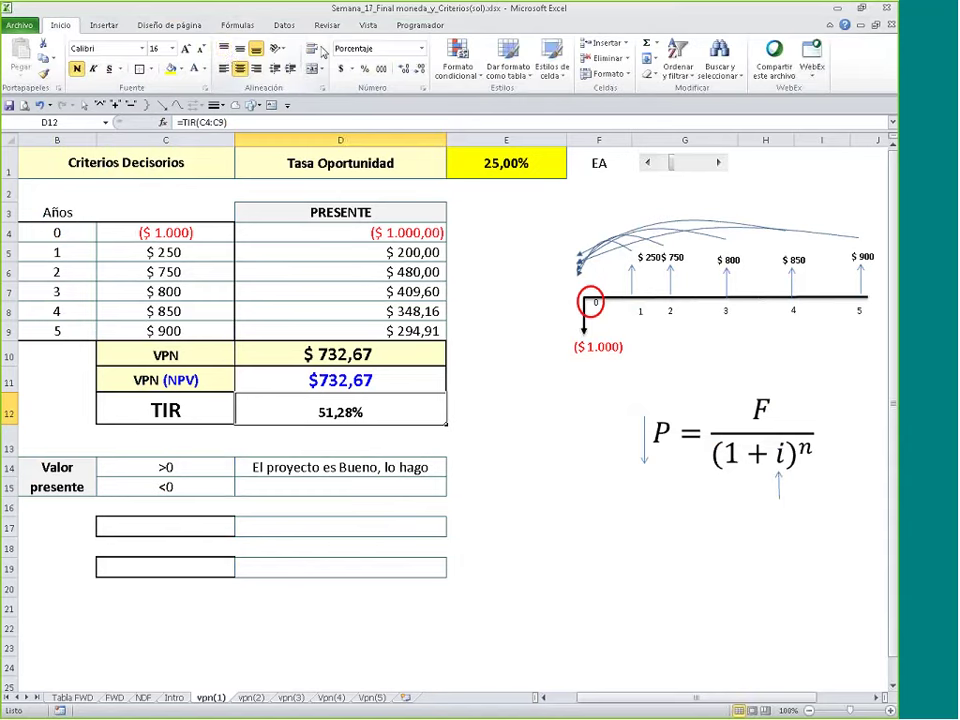
pyautogui.click(186, 50)
pyautogui.click(186, 50)
pyautogui.click(186, 50)
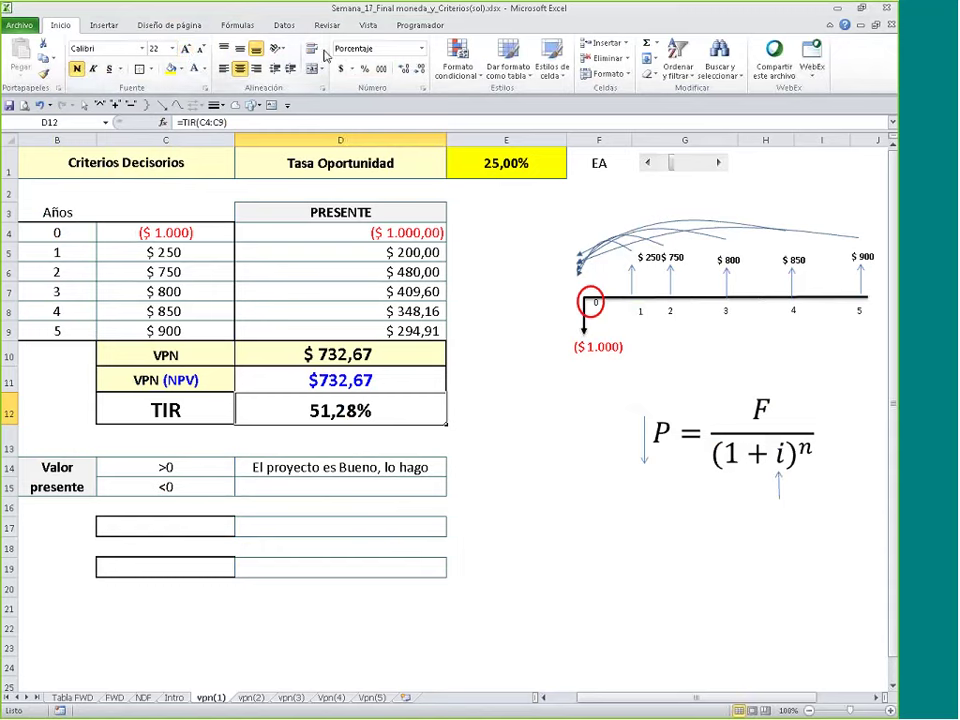
# Step: Copy the TIR result from D12 and paste it as a value only into the opportunity rate cell E1
pyautogui.click(490, 165)
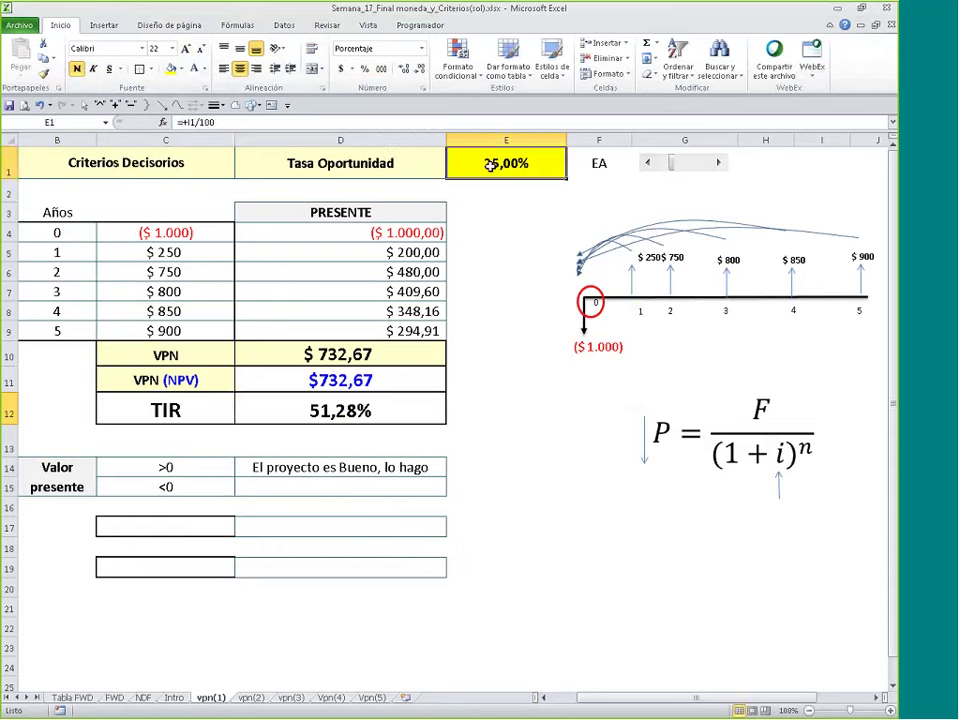
pyautogui.click(345, 411)
pyautogui.click(43, 45)
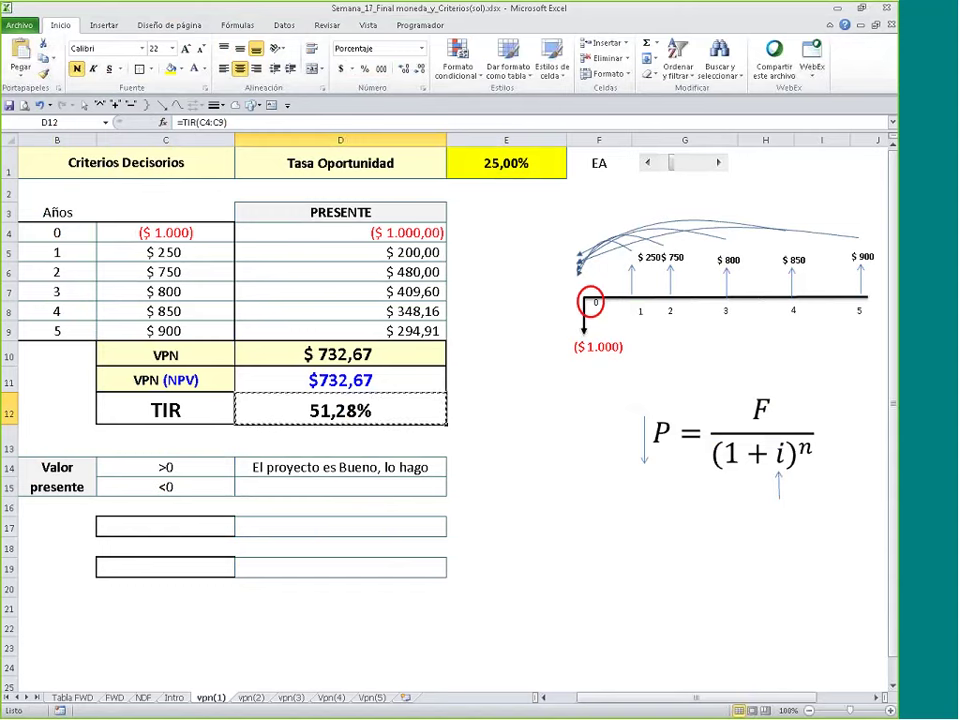
pyautogui.click(506, 163)
pyautogui.click(19, 62)
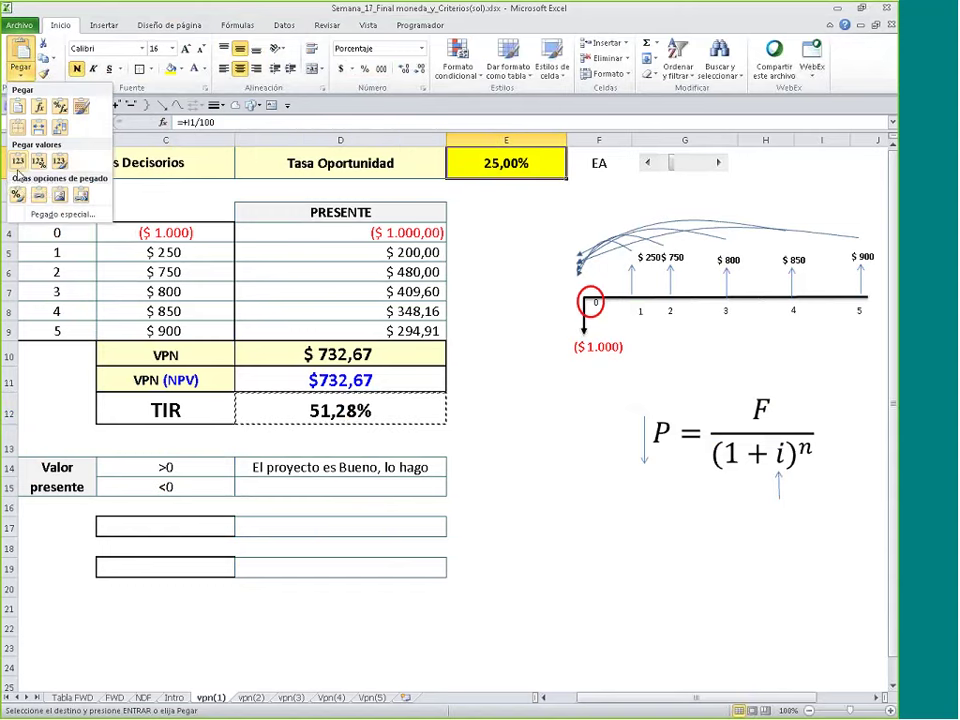
pyautogui.click(16, 152)
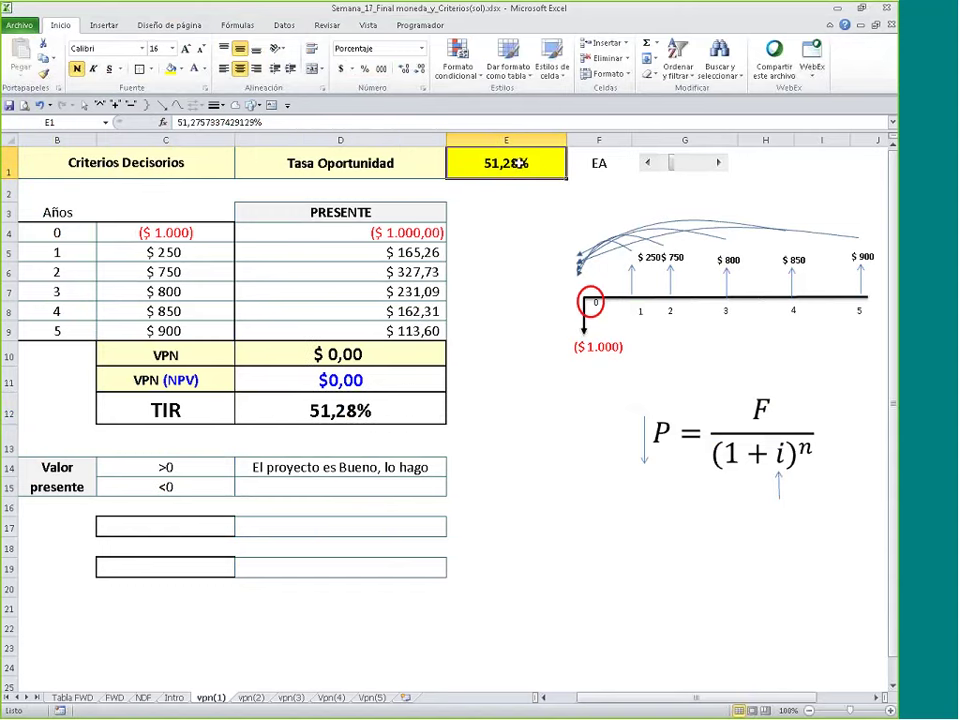
pyautogui.press('Escape')
# Step: Select the VPN and VPN (NPV) results in turn, trace the dependents of rate cell E1, and remove the arrows
pyautogui.moveTo(208, 352); pyautogui.dragTo(315, 356)
pyautogui.moveTo(165, 380); pyautogui.dragTo(309, 379)
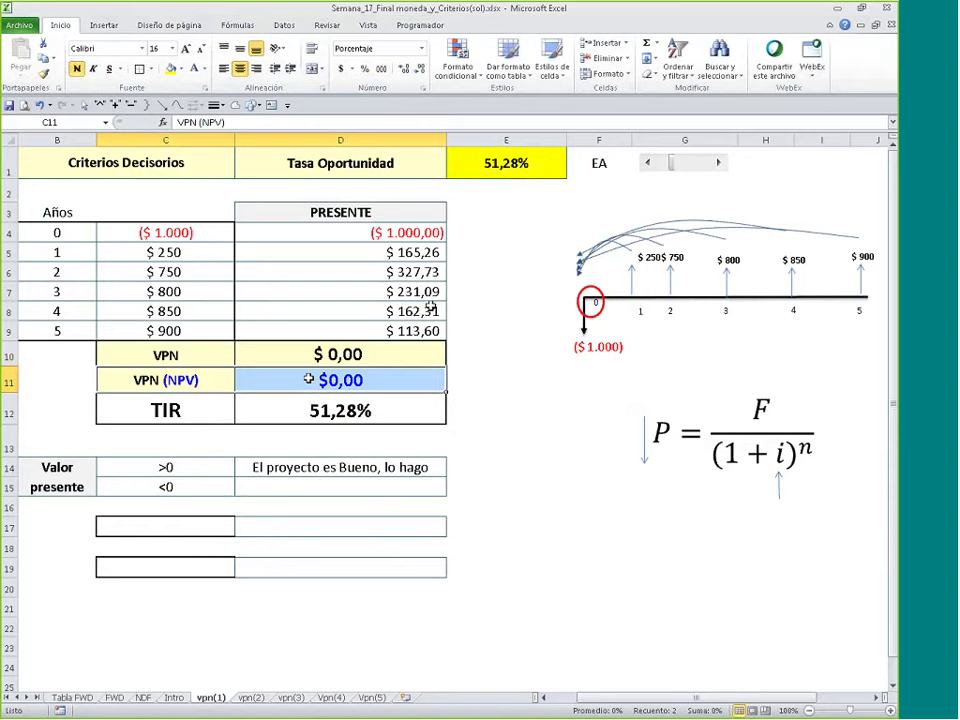
pyautogui.click(519, 163)
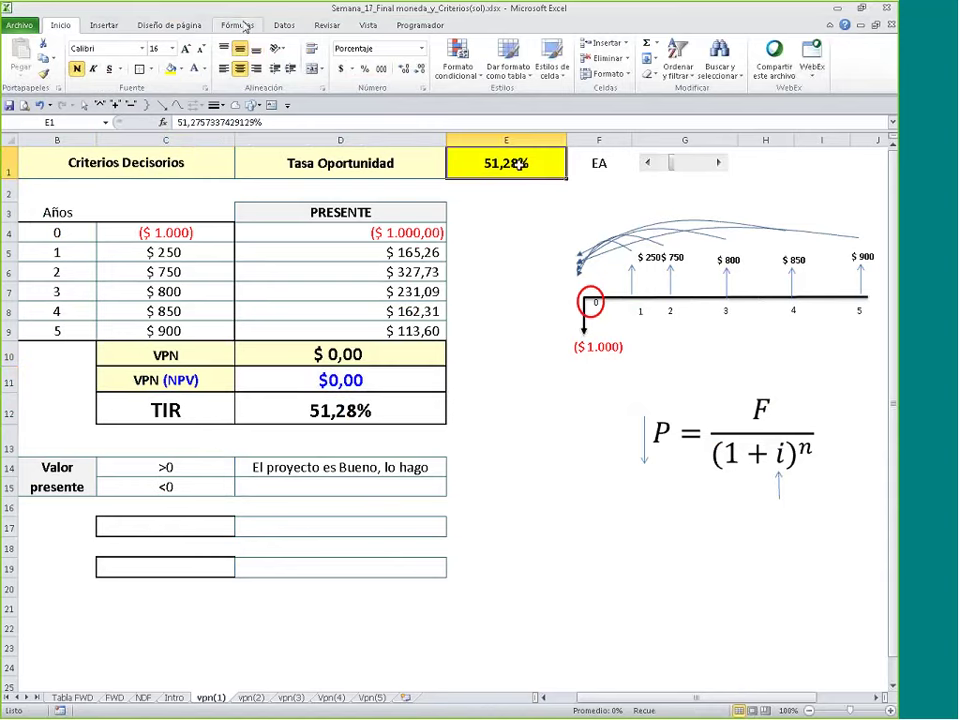
pyautogui.click(237, 25)
pyautogui.click(516, 58)
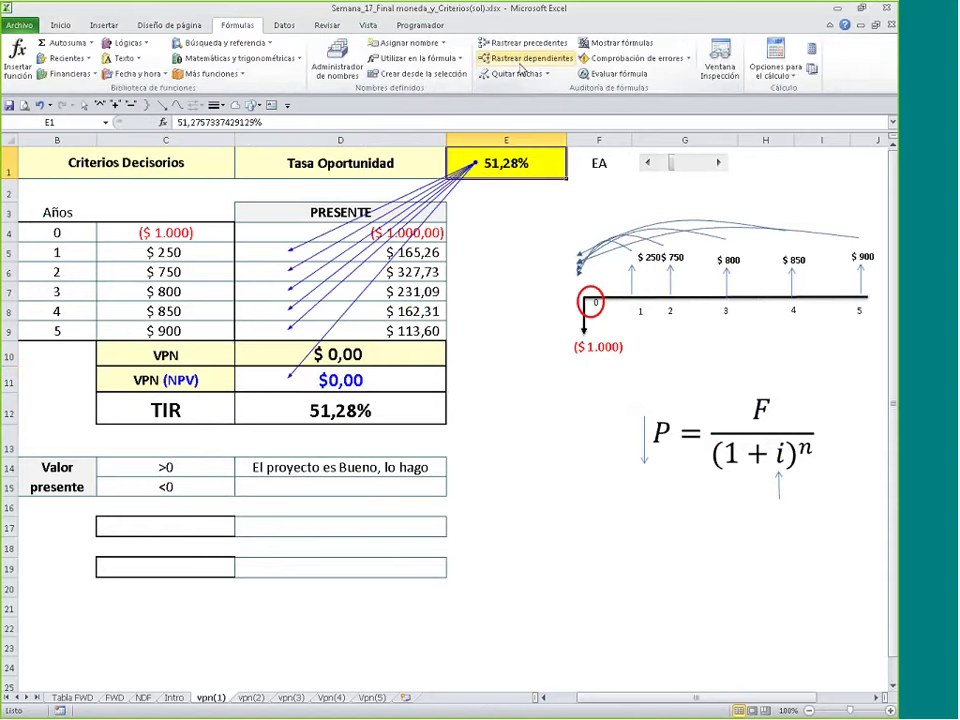
pyautogui.click(514, 73)
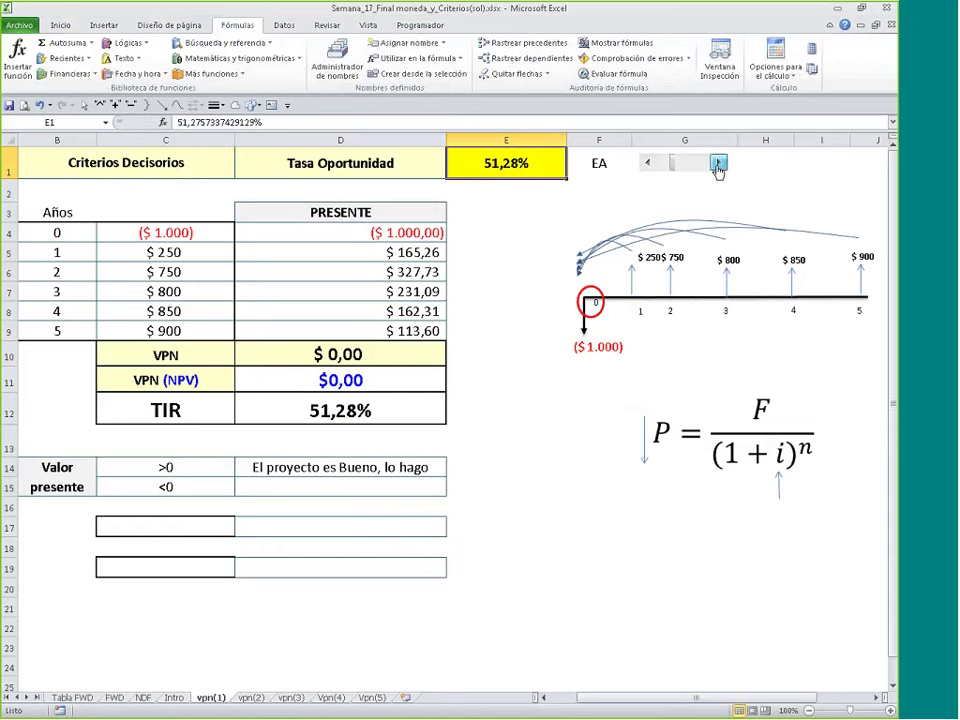
# Step: Check the scroll bar's cell link in its control format settings and point it at cell $I$1
pyautogui.click(609, 186)
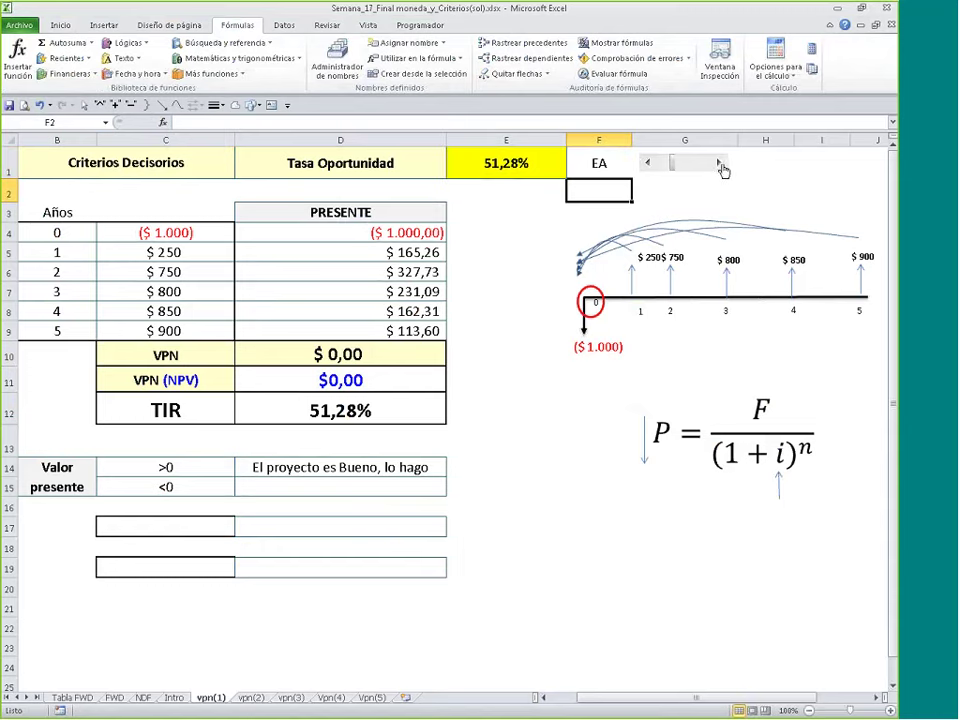
pyautogui.click(827, 162)
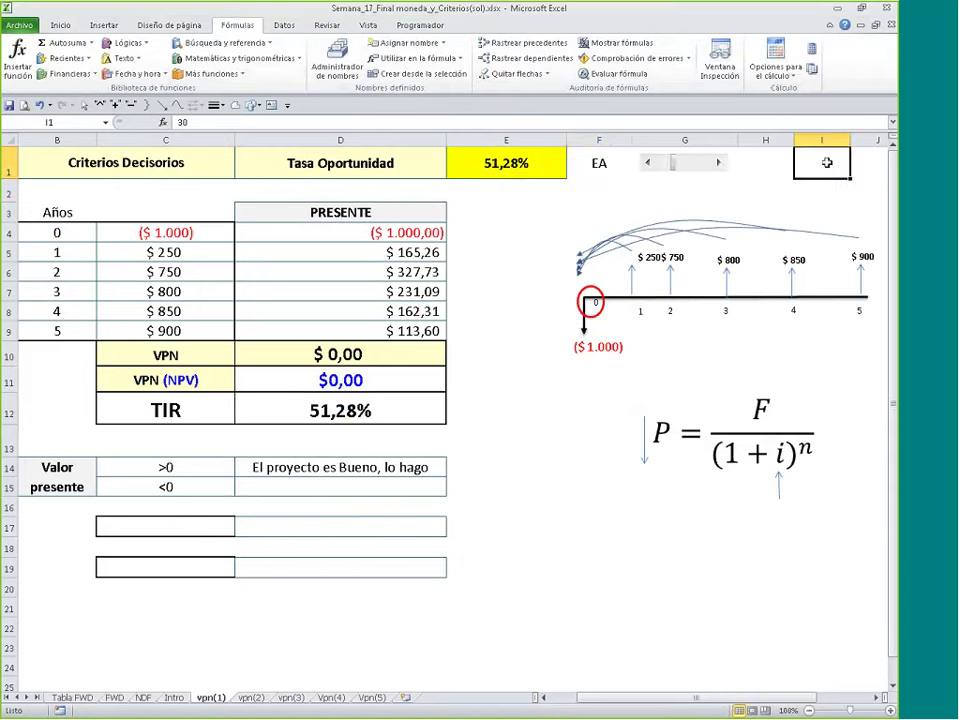
pyautogui.click(503, 162)
pyautogui.rightClick(684, 165)
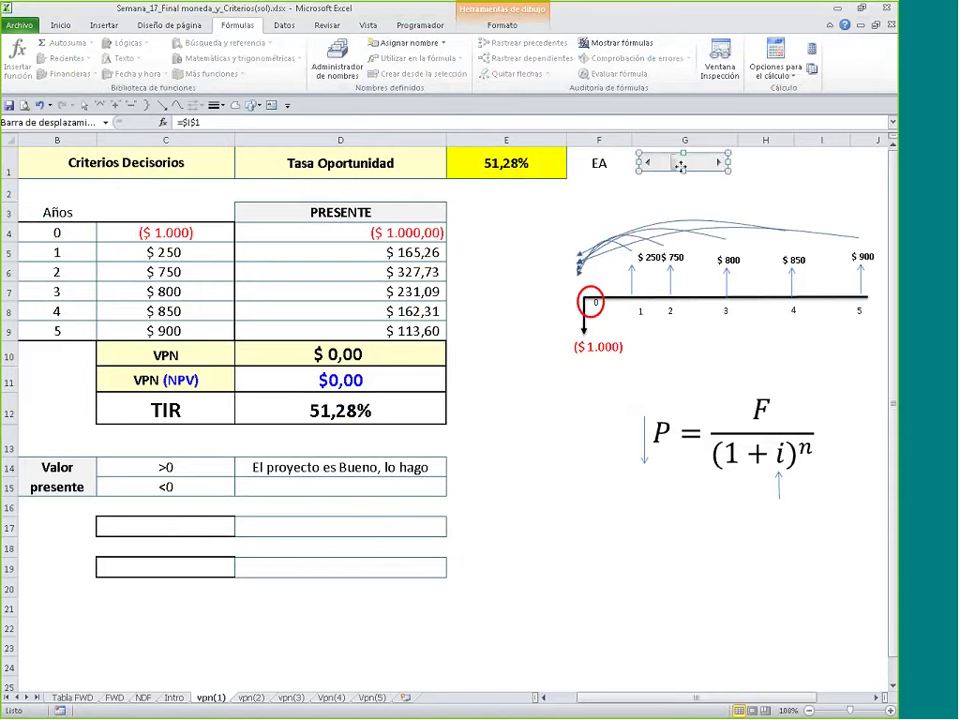
pyautogui.click(740, 274)
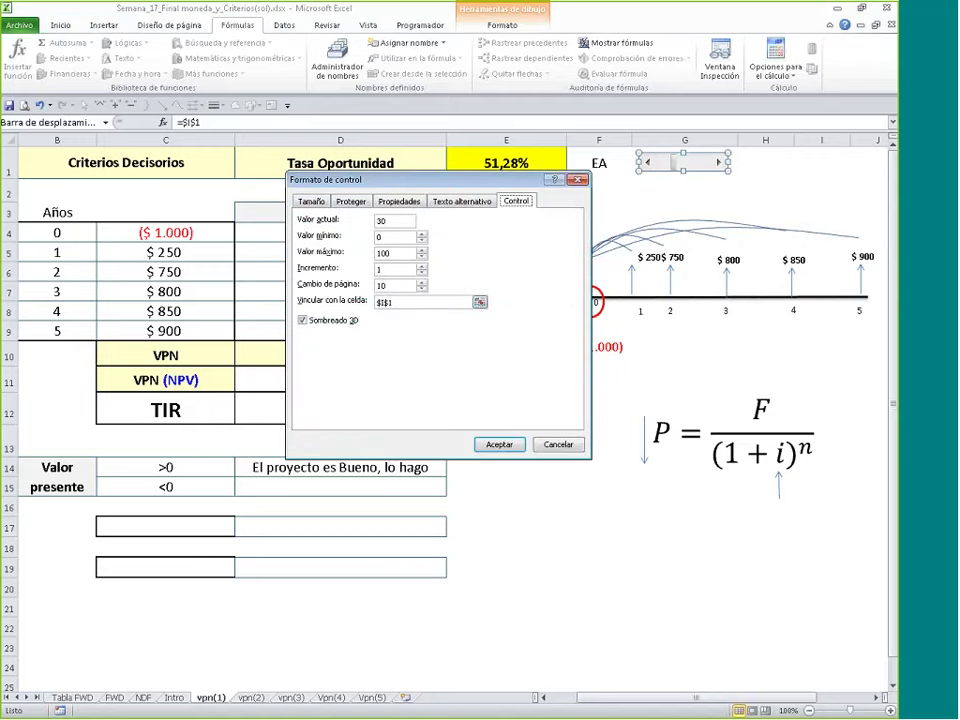
pyautogui.click(822, 163)
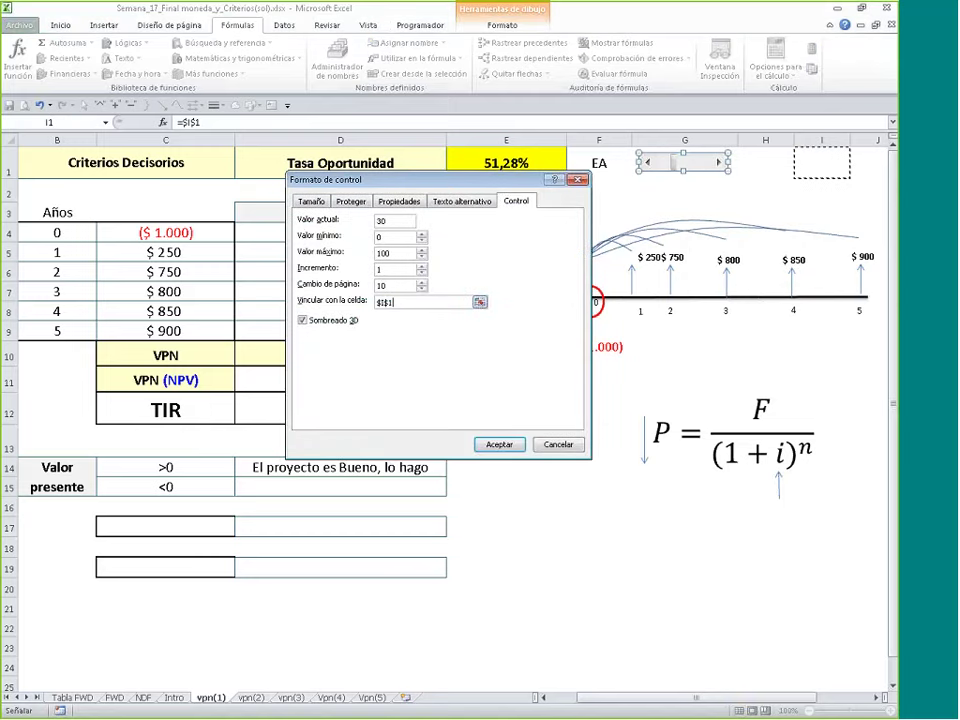
pyautogui.click(498, 444)
# Step: Link the opportunity rate in E1 back to the scroll bar with the formula +I1/100
pyautogui.click(534, 175)
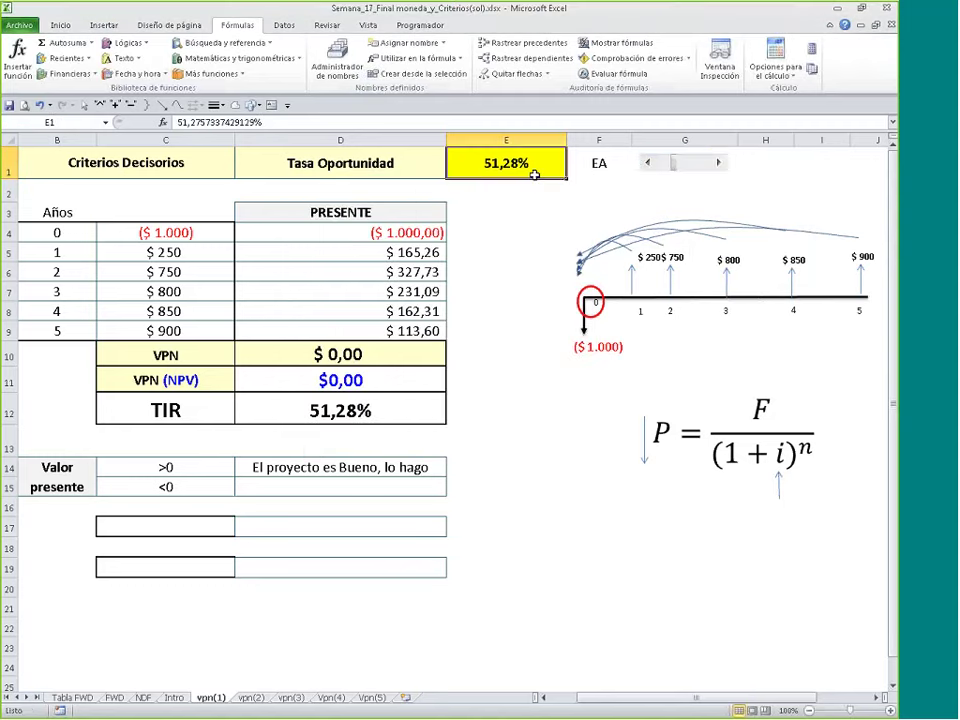
pyautogui.write('+')
pyautogui.click(817, 157)
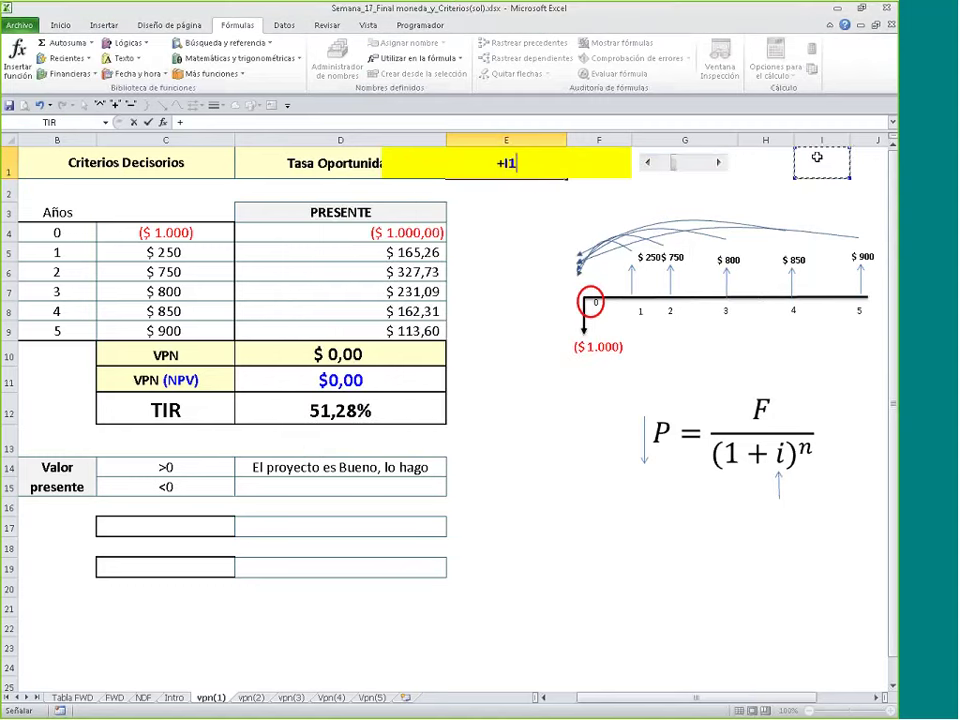
pyautogui.write('/100')
pyautogui.press('Return')
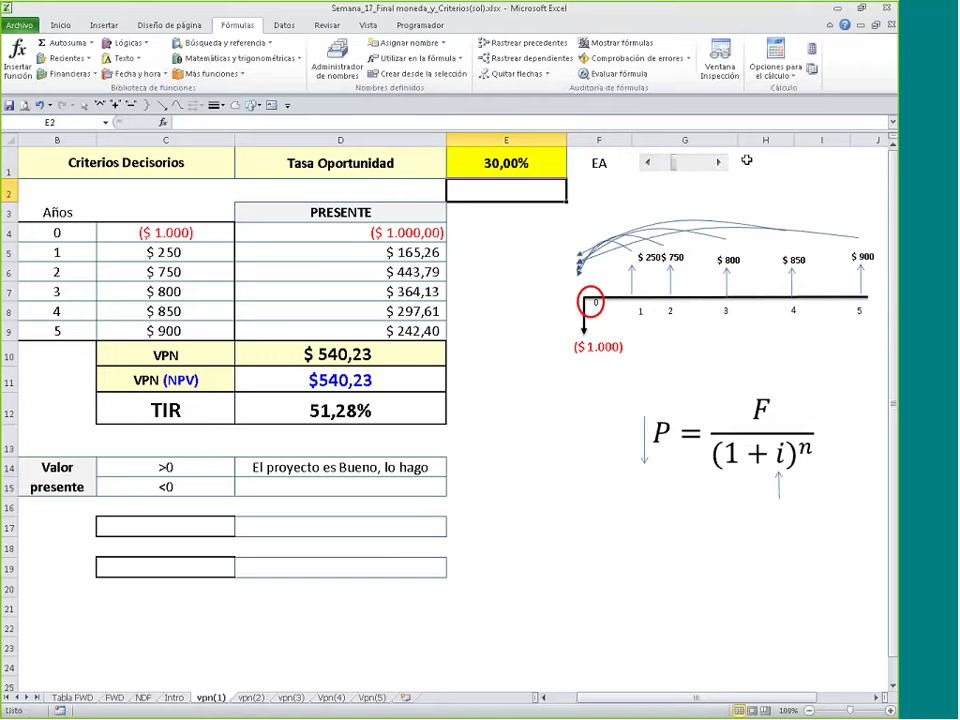
# Step: Raise the opportunity rate step by step to 56% with the scroll bar control and select the rate cell E1
pyautogui.moveTo(719, 163); pyautogui.dragTo(719, 163)
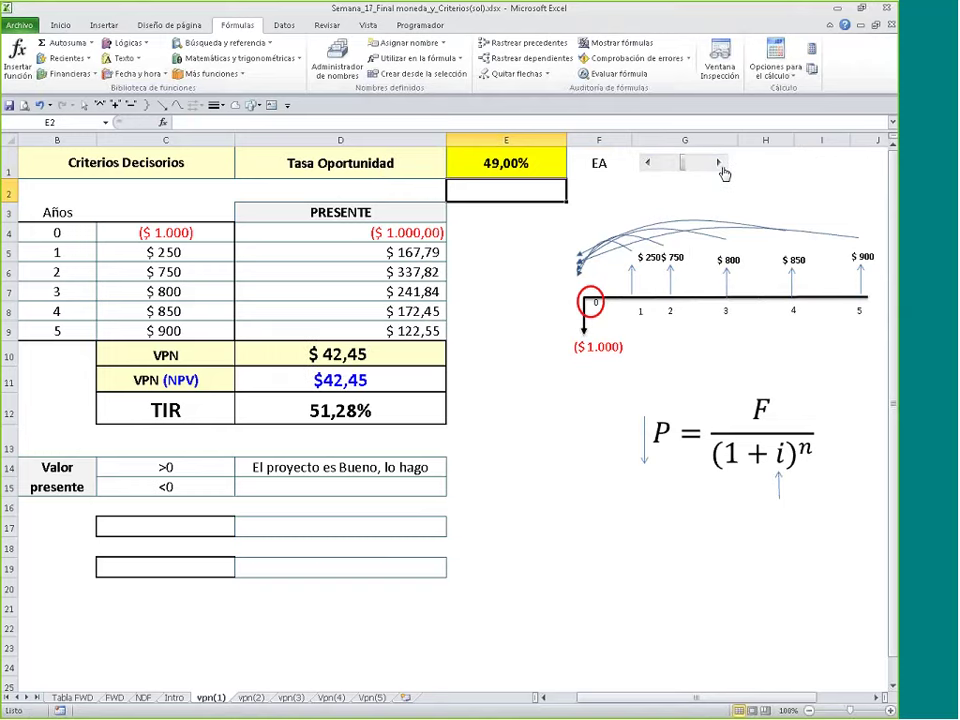
pyautogui.click(719, 165)
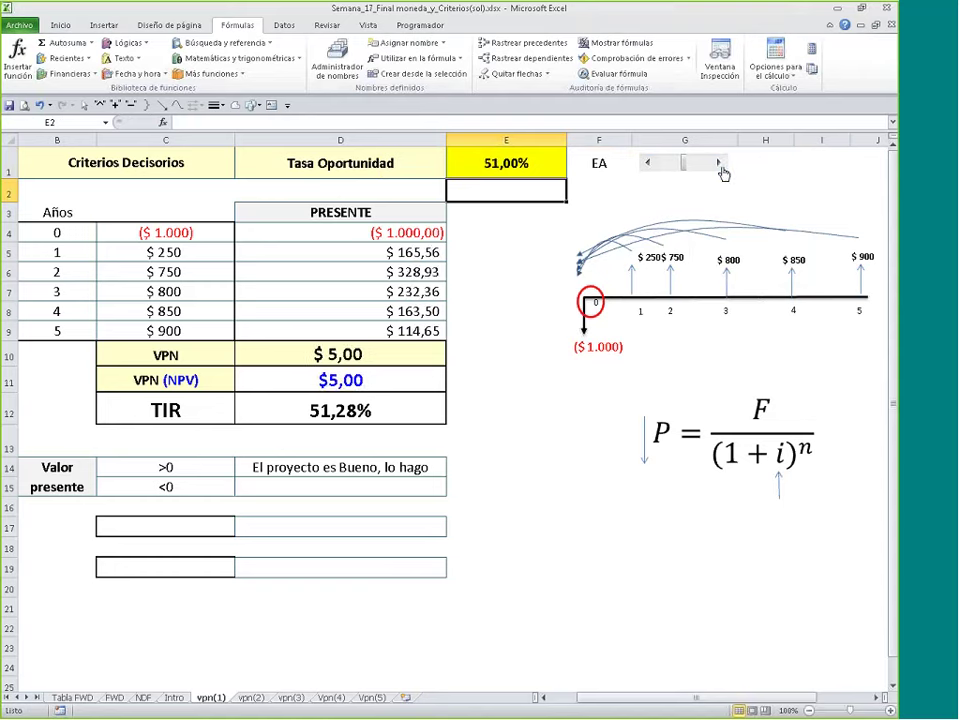
pyautogui.click(719, 165)
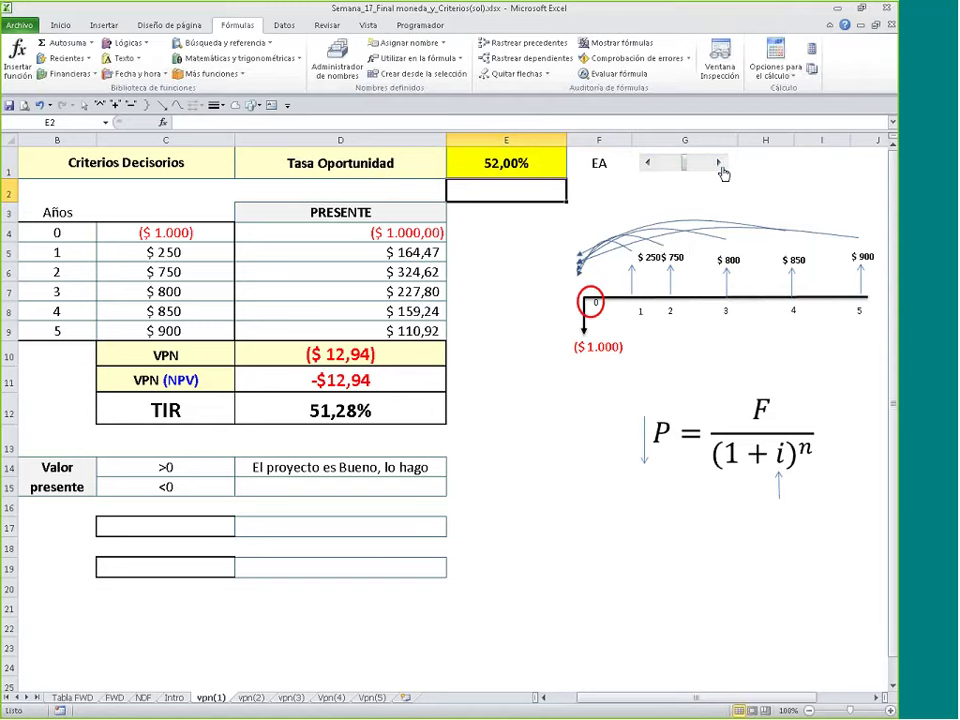
pyautogui.click(719, 165)
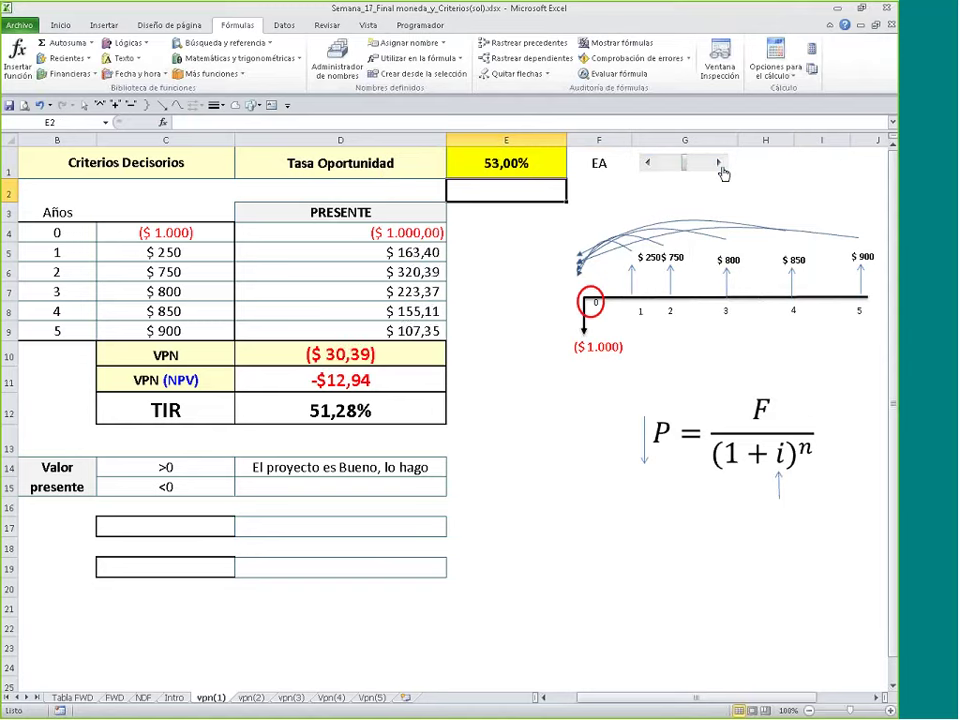
pyautogui.click(719, 165)
pyautogui.click(719, 165)
pyautogui.click(719, 165)
pyautogui.click(545, 166)
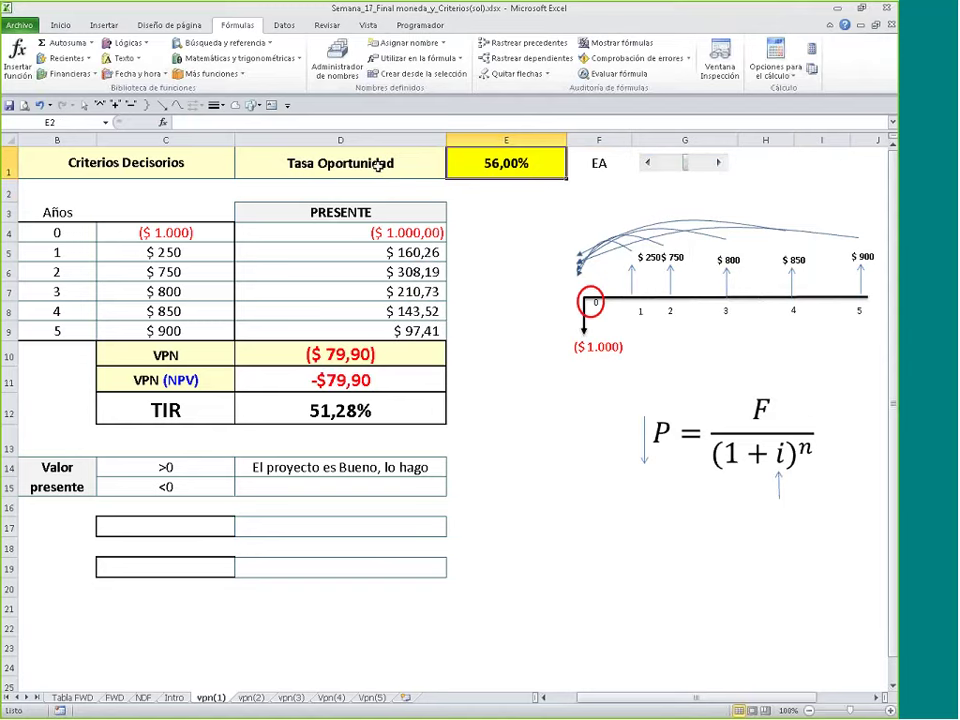
# Step: Draw a curve about 8.55 cm tall from the opportunity rate in E1 to the TIR value in D12, with arrowheads at both ends
pyautogui.click(177, 105)
pyautogui.moveTo(519, 179)
pyautogui.mouseDown()
pyautogui.moveTo(518, 340)
pyautogui.moveTo(503, 378)
pyautogui.moveTo(453, 405)
pyautogui.mouseUp()
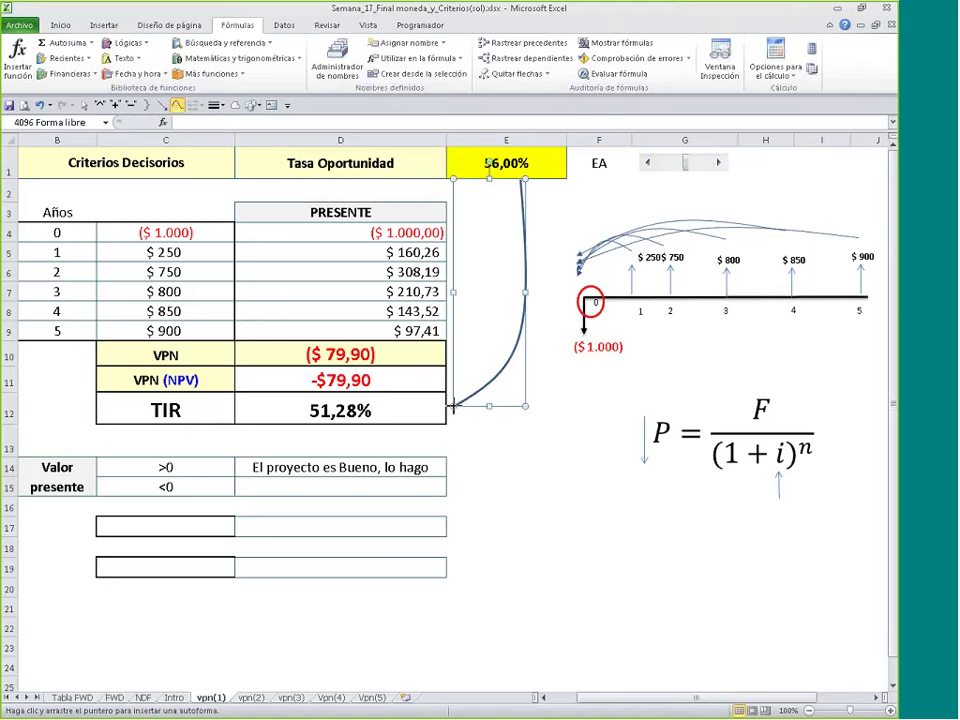
pyautogui.click(197, 105)
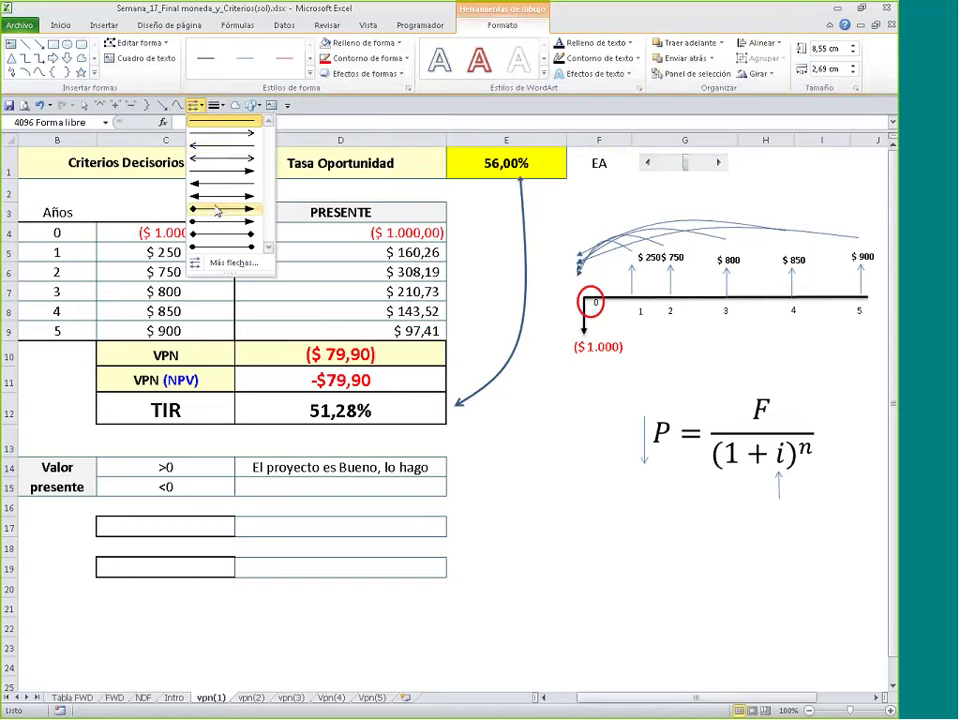
pyautogui.click(218, 160)
# Step: Enter the criterion "TIR < TIO" in C17 and select the neighbouring cell D17
pyautogui.click(197, 522)
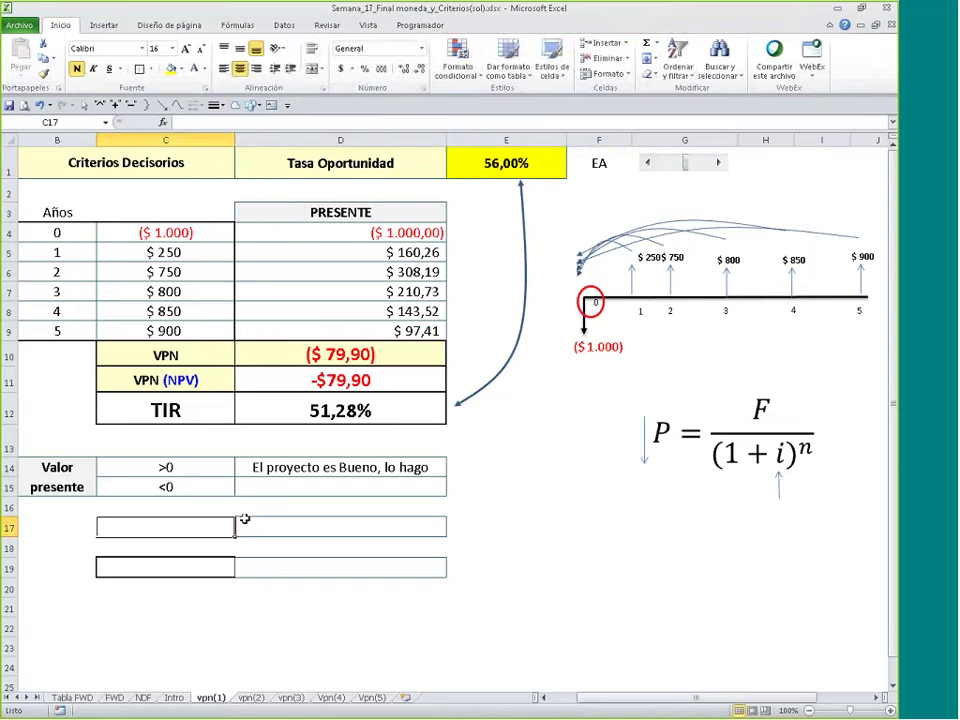
pyautogui.write('TIR')
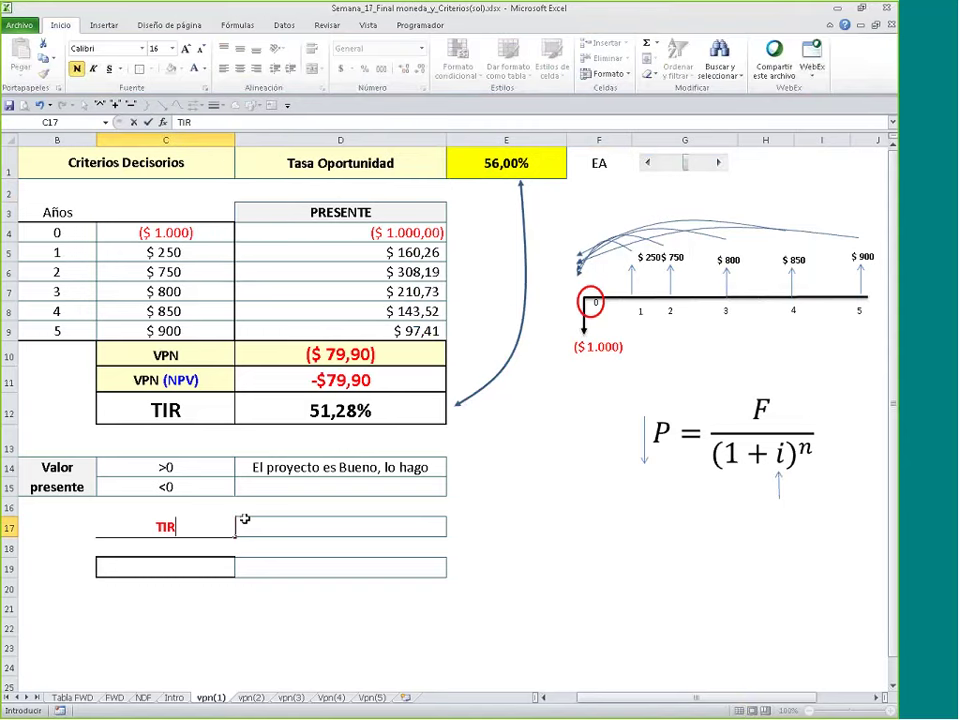
pyautogui.write(' z')
pyautogui.press('BackSpace')
pyautogui.write('>')
pyautogui.write(' T')
pyautogui.write('IO')
pyautogui.click(244, 519)
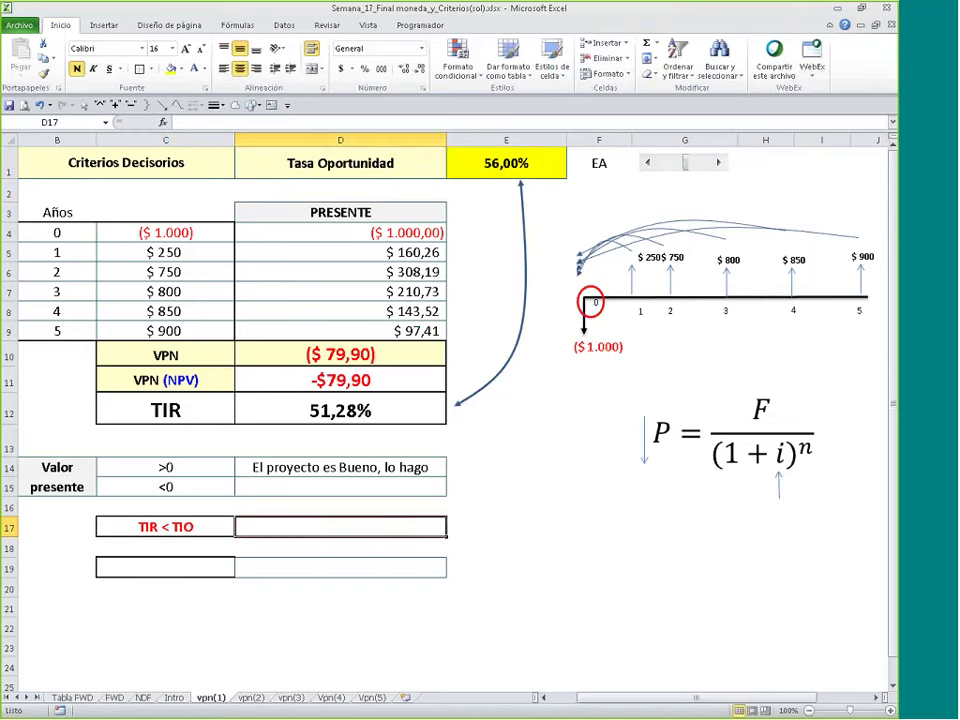
# Step: Copy the verdict text from D14 into D17 and change it to "El proyecto no se debe realizar"
pyautogui.click(330, 468)
pyautogui.moveTo(306, 477); pyautogui.dragTo(454, 527)
pyautogui.doubleClick(372, 527)
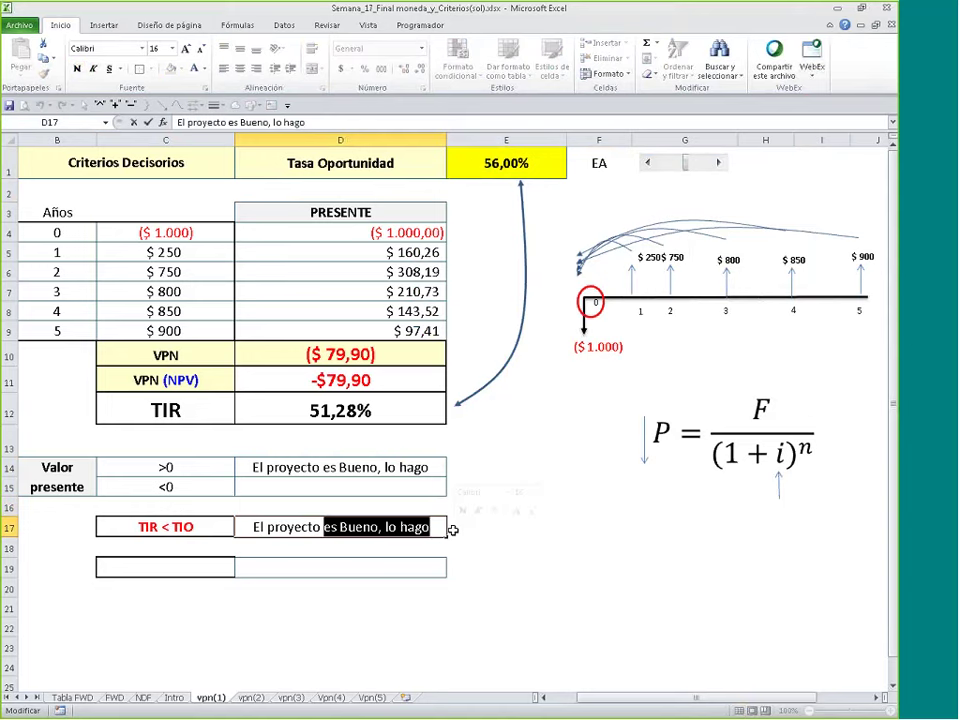
pyautogui.write('no se debe real')
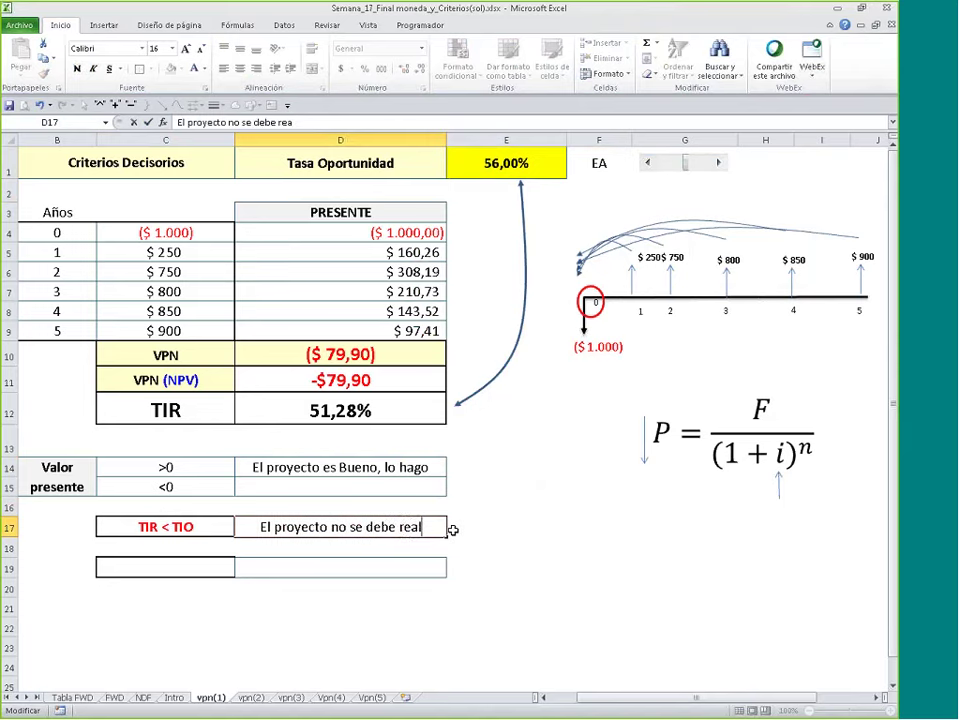
pyautogui.press('BackSpace')
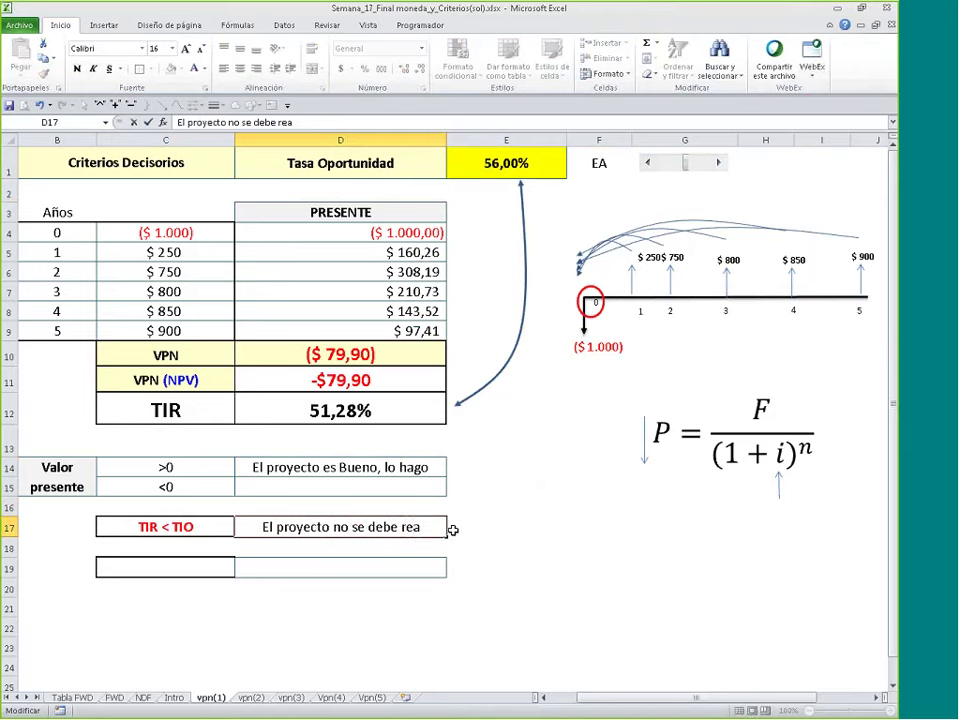
pyautogui.write('lizar')
pyautogui.press('Return')
# Step: Copy the criterion from C17 into C19 and change it to "TIR > TIO"
pyautogui.press('Up')
pyautogui.press('Left')
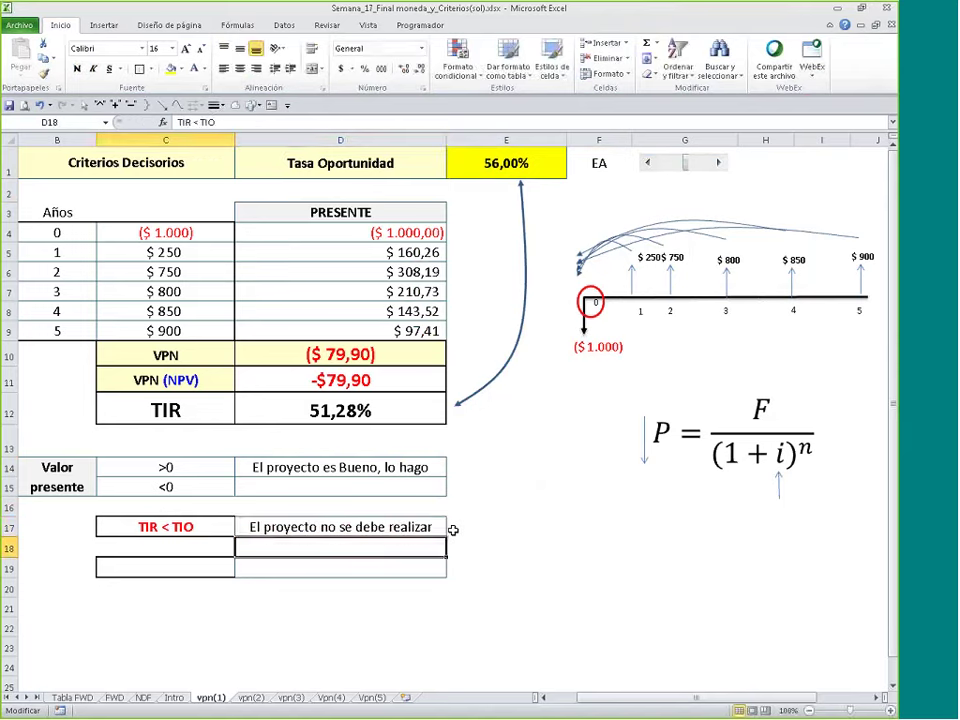
pyautogui.moveTo(201, 540); pyautogui.dragTo(190, 568)
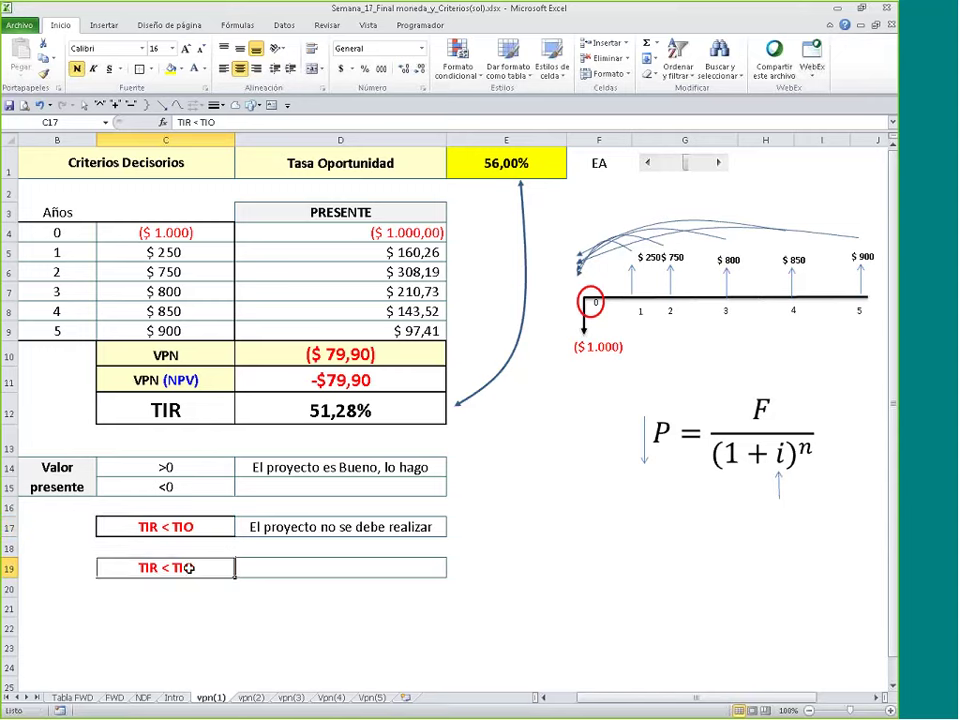
pyautogui.doubleClick(163, 567)
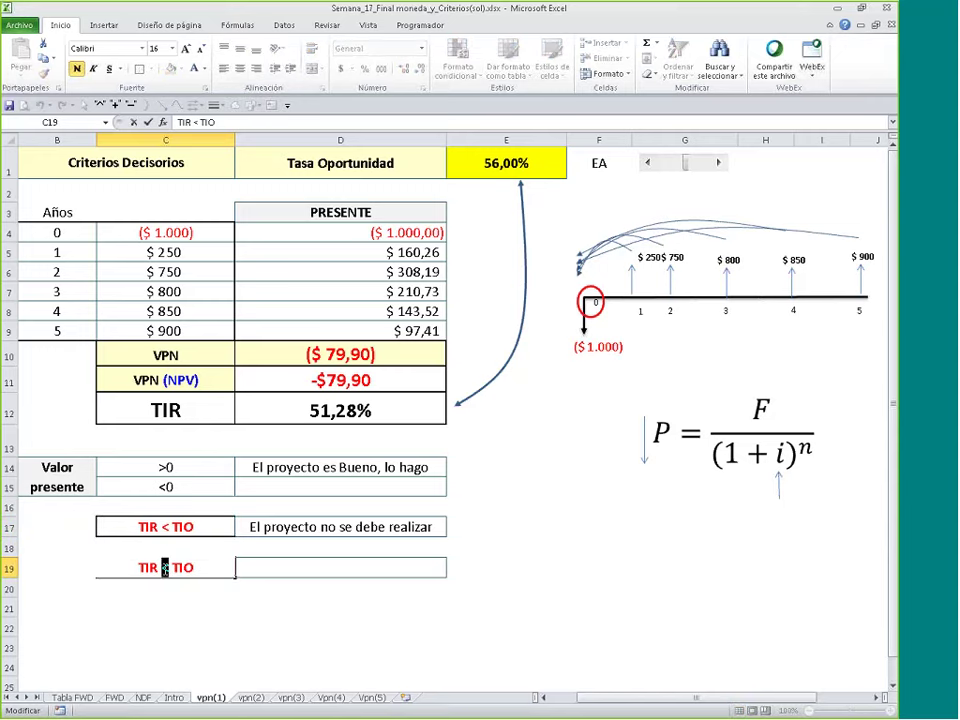
pyautogui.write('>')
pyautogui.click(539, 410)
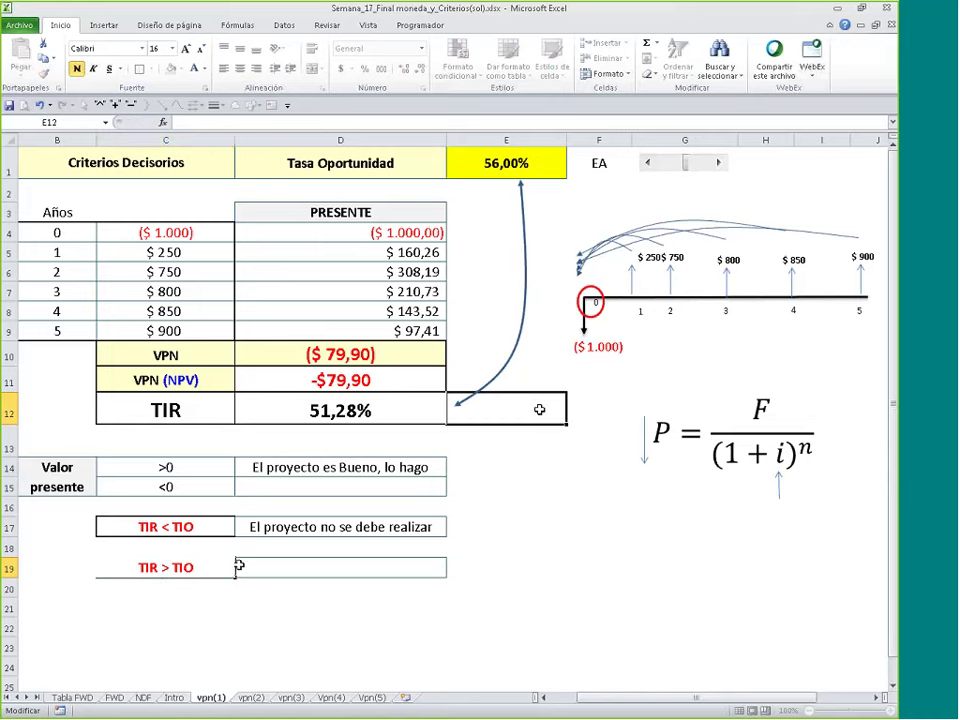
# Step: Lower the opportunity rate to 45% with the scroll bar control and select the two VPN rows, C10:D11
pyautogui.click(312, 401)
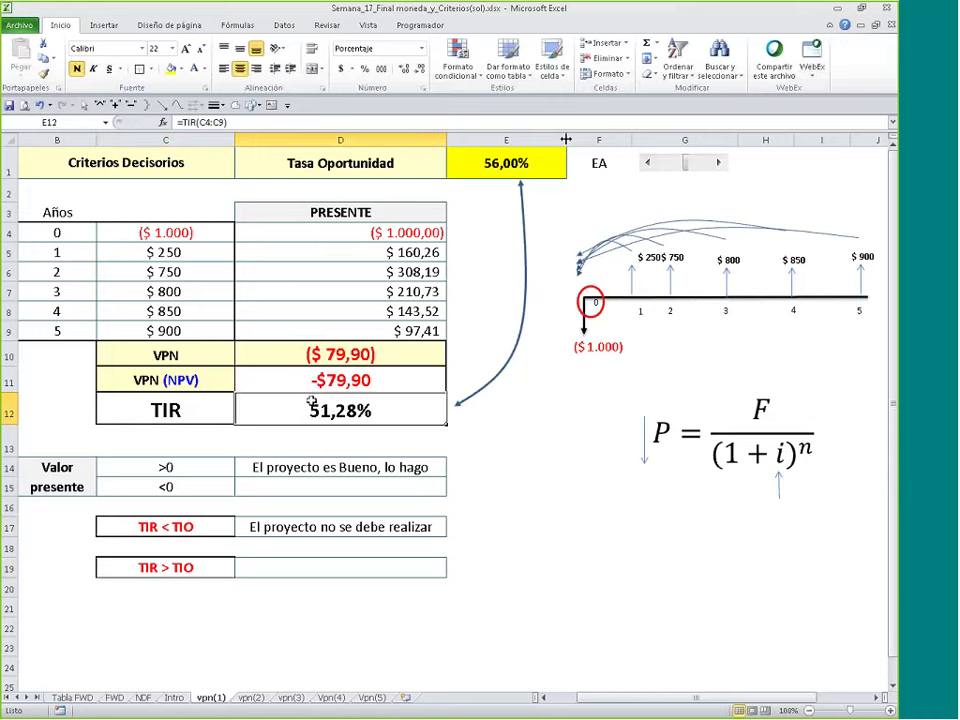
pyautogui.click(506, 163)
pyautogui.click(648, 162)
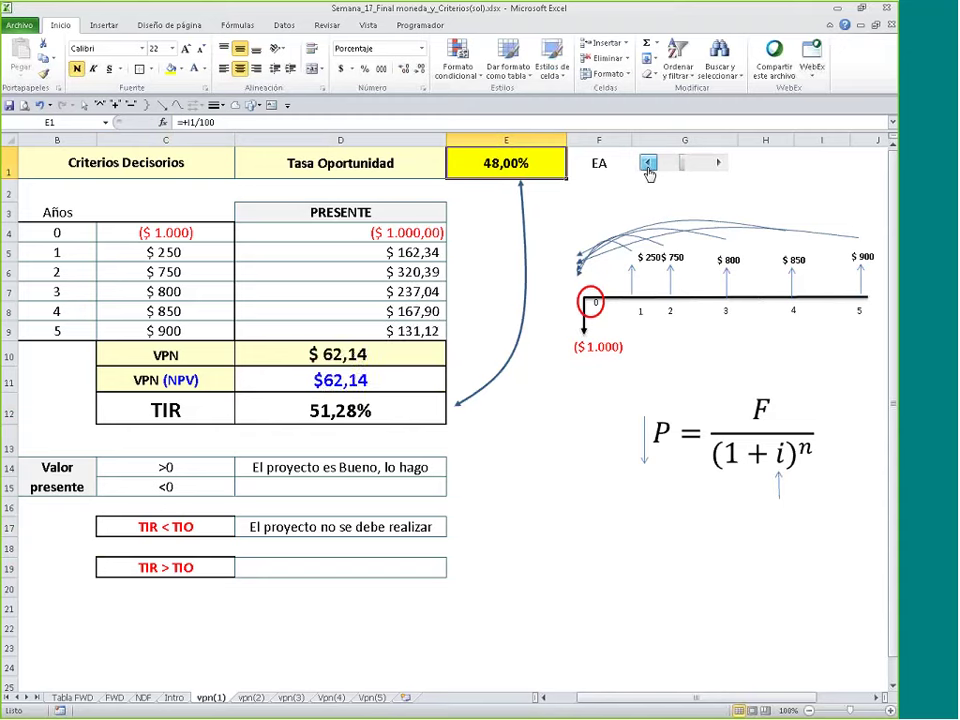
pyautogui.click(648, 163)
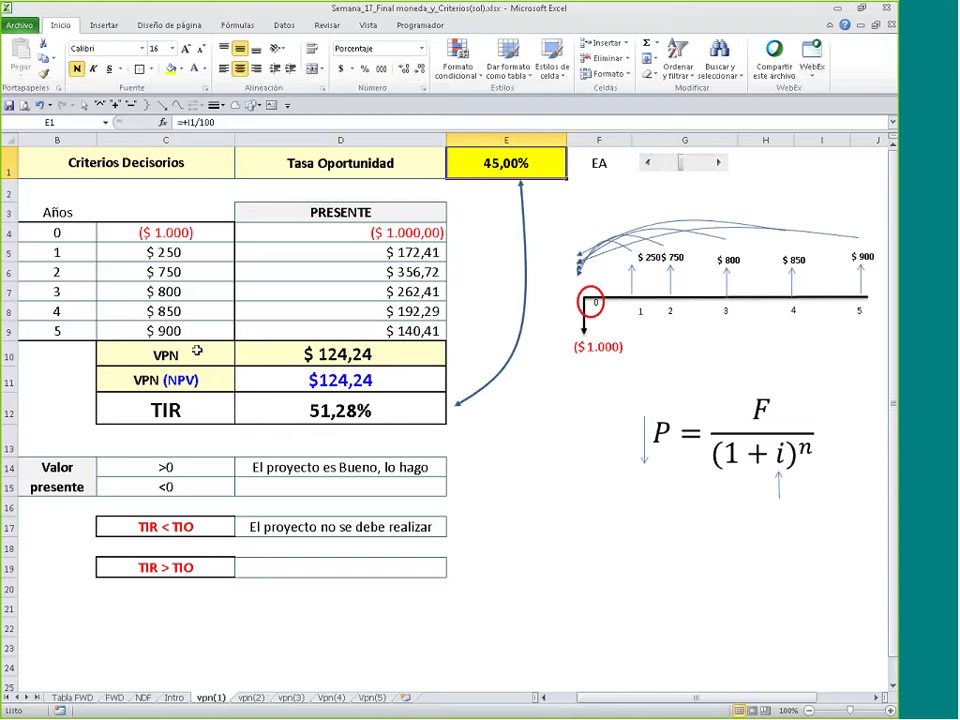
pyautogui.moveTo(197, 350); pyautogui.dragTo(312, 378)
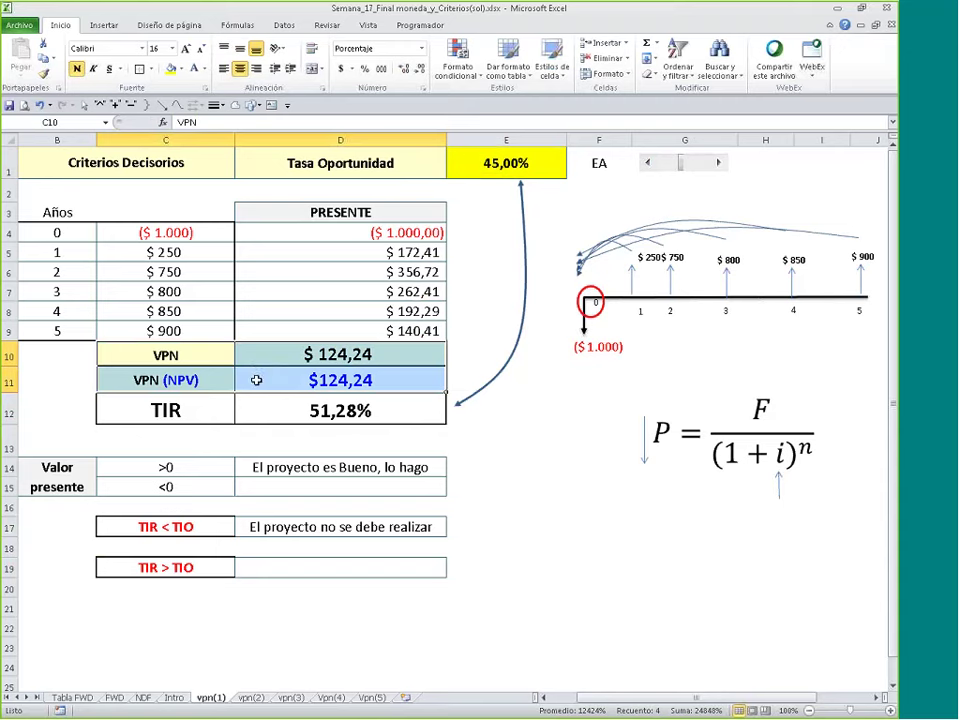
# Step: Copy the favourable verdict from D14 into D19 and the unfavourable verdict from D17 into D15
pyautogui.click(332, 561)
pyautogui.press('Up')
pyautogui.press('Up')
pyautogui.press('Up')
pyautogui.press('Up')
pyautogui.press('Up')
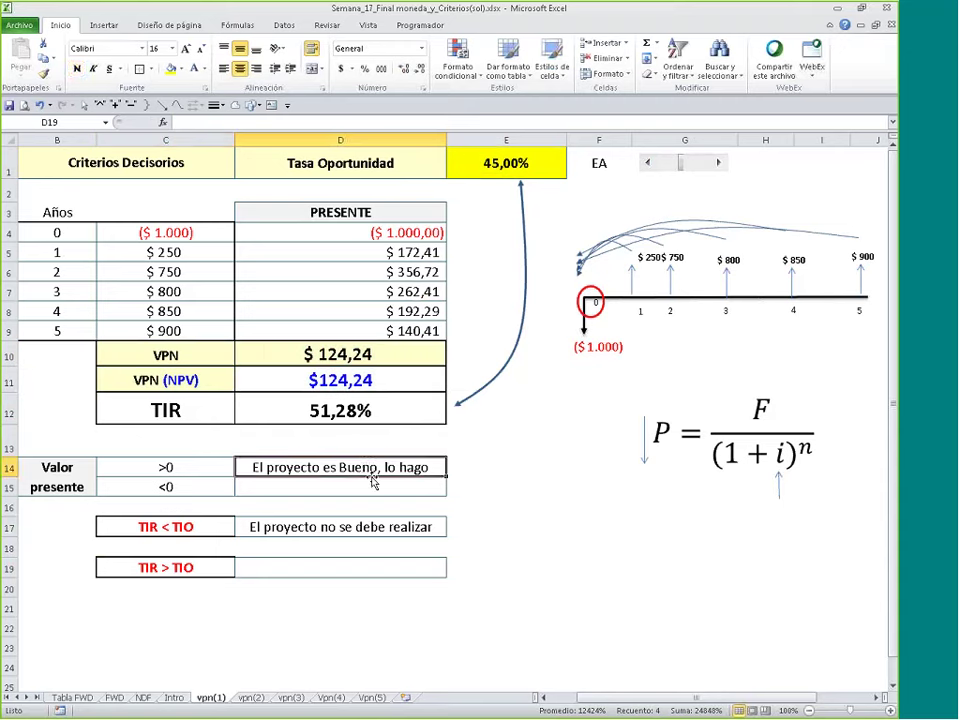
pyautogui.moveTo(372, 479); pyautogui.dragTo(369, 563)
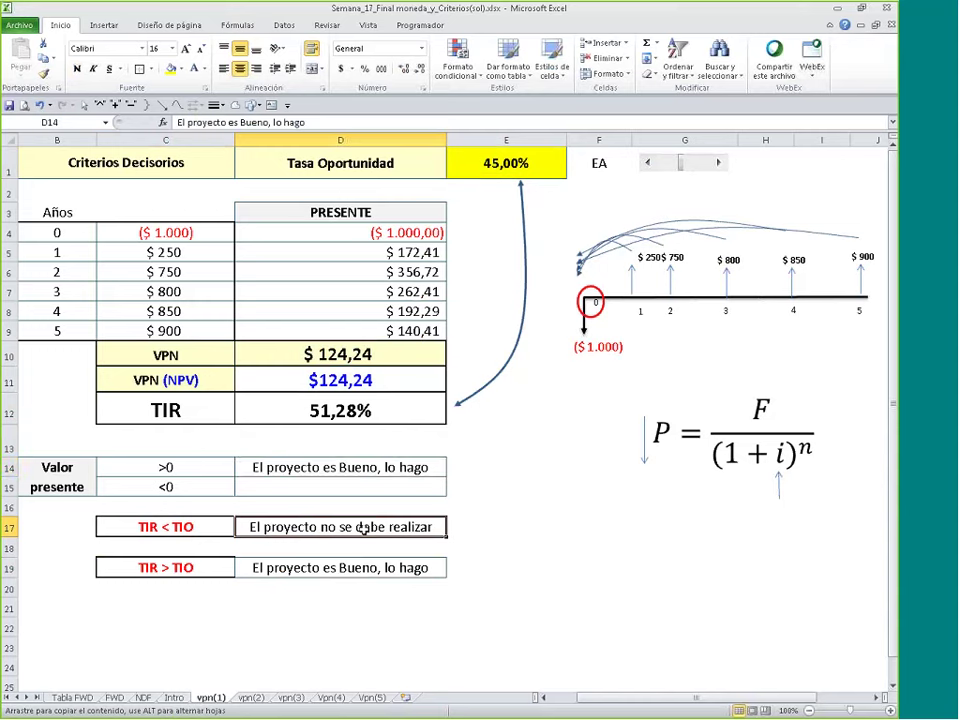
pyautogui.click(366, 523)
pyautogui.moveTo(366, 519); pyautogui.dragTo(366, 487)
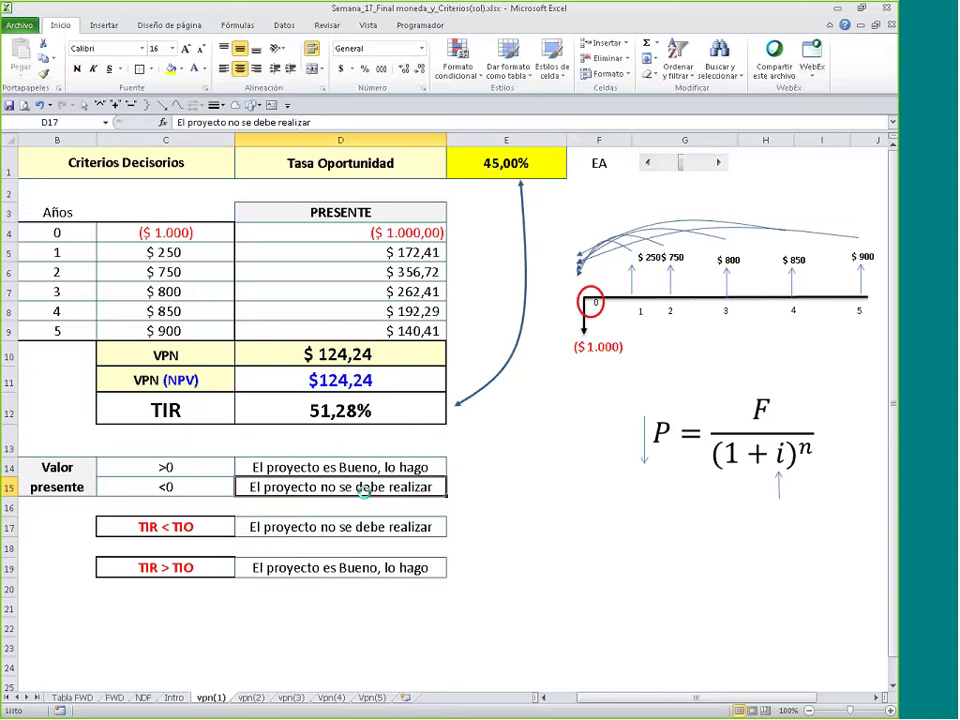
# Step: Save the workbook and replace the label in the merged cell B14 with "VPN"
pyautogui.click(532, 492)
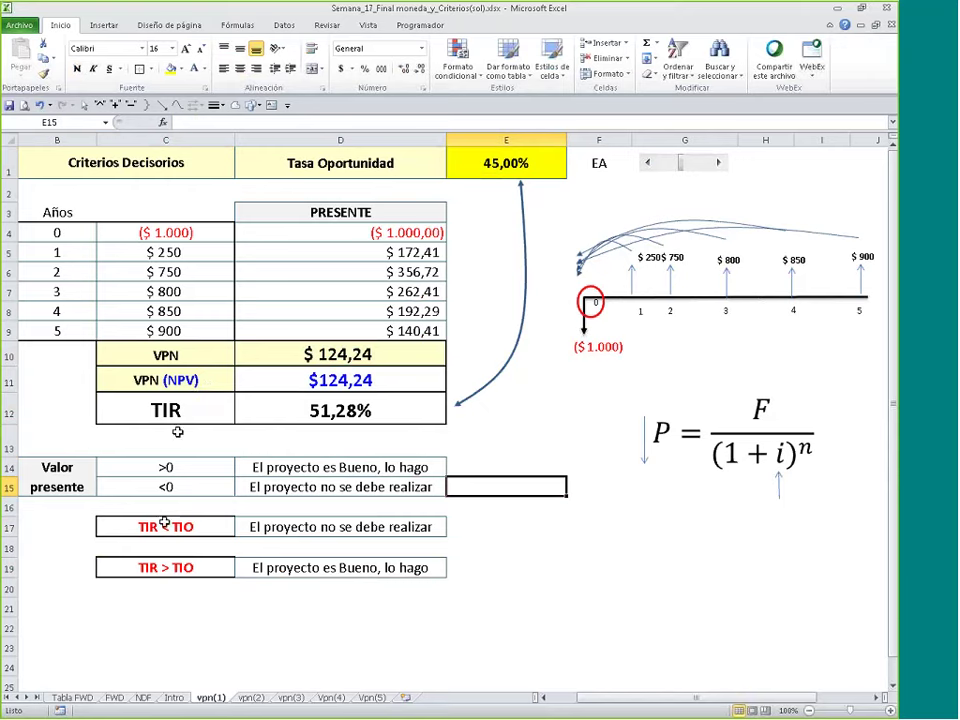
pyautogui.click(155, 402)
pyautogui.press('Up')
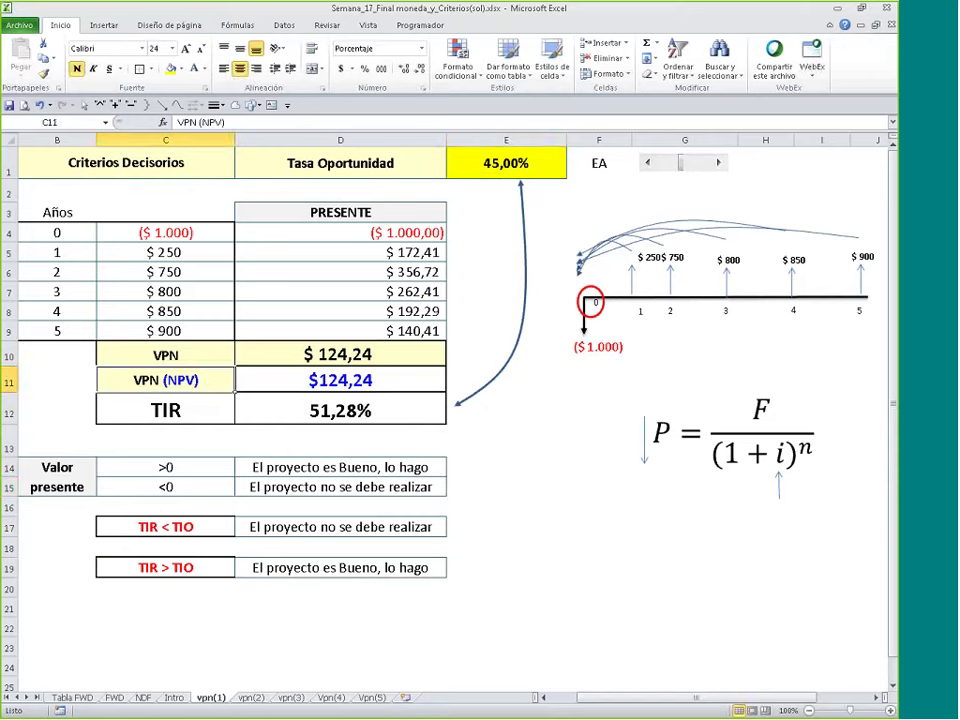
pyautogui.hotkey('ctrl', 's')
pyautogui.click(71, 467)
pyautogui.write('VPN')
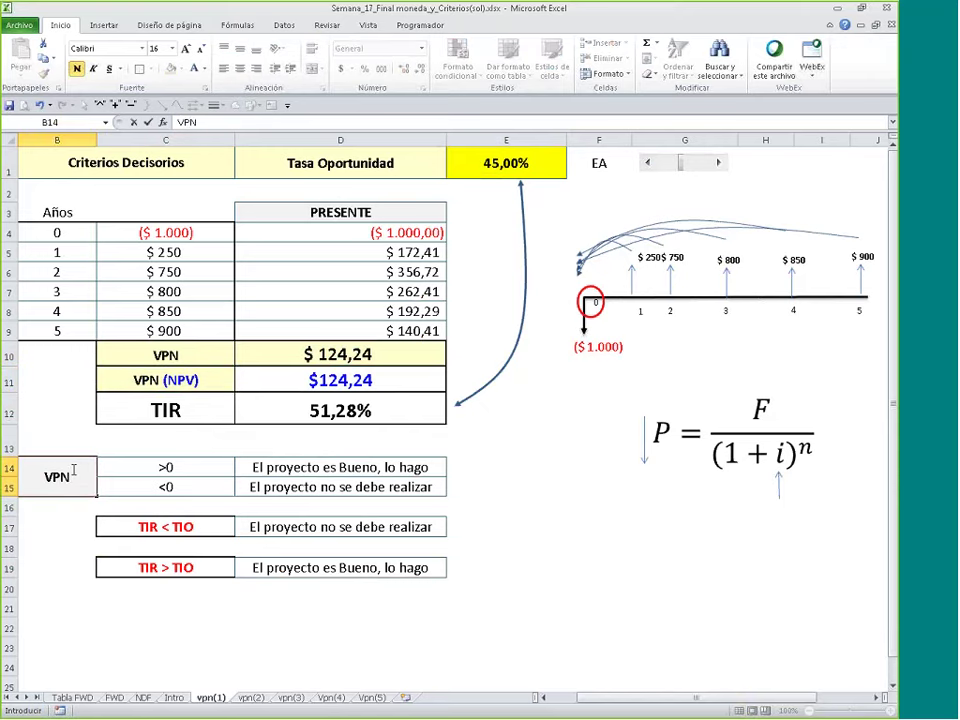
pyautogui.press('Tab')
pyautogui.press('Tab')
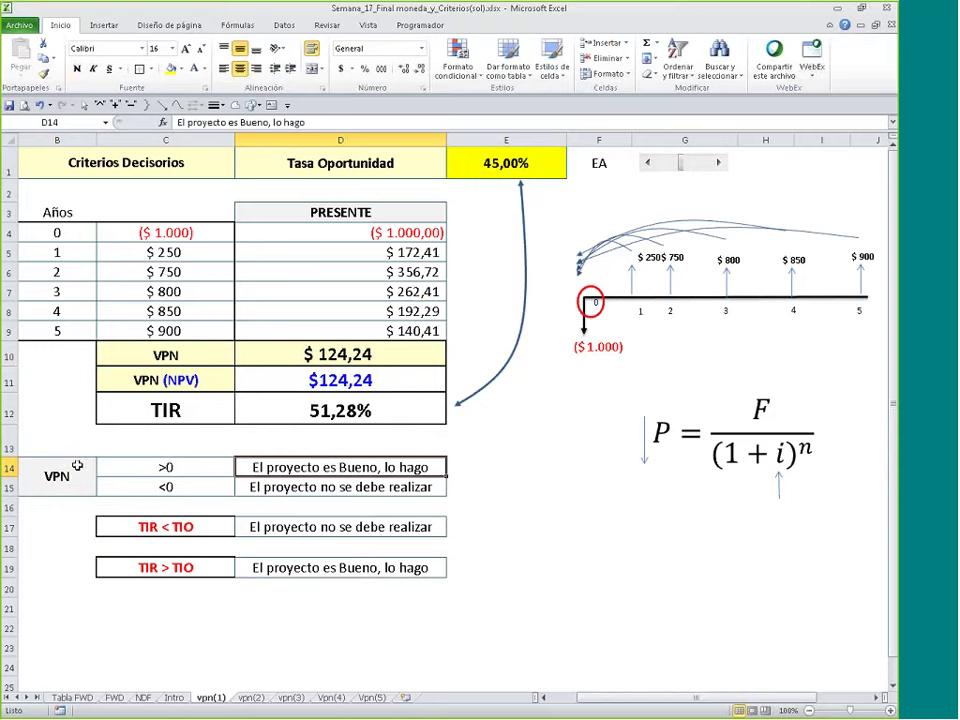
pyautogui.click(150, 567)
pyautogui.click(400, 567)
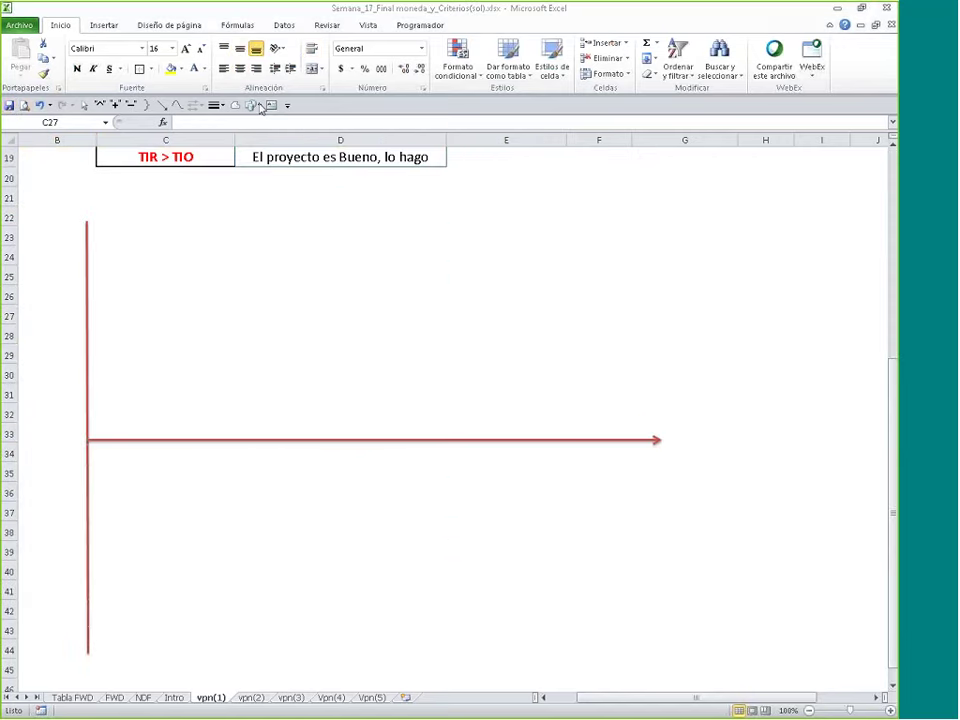
# Step: Add a text box reading "VNA" beside the upper end of the vertical axis, in bold at size 16
pyautogui.click(251, 106)
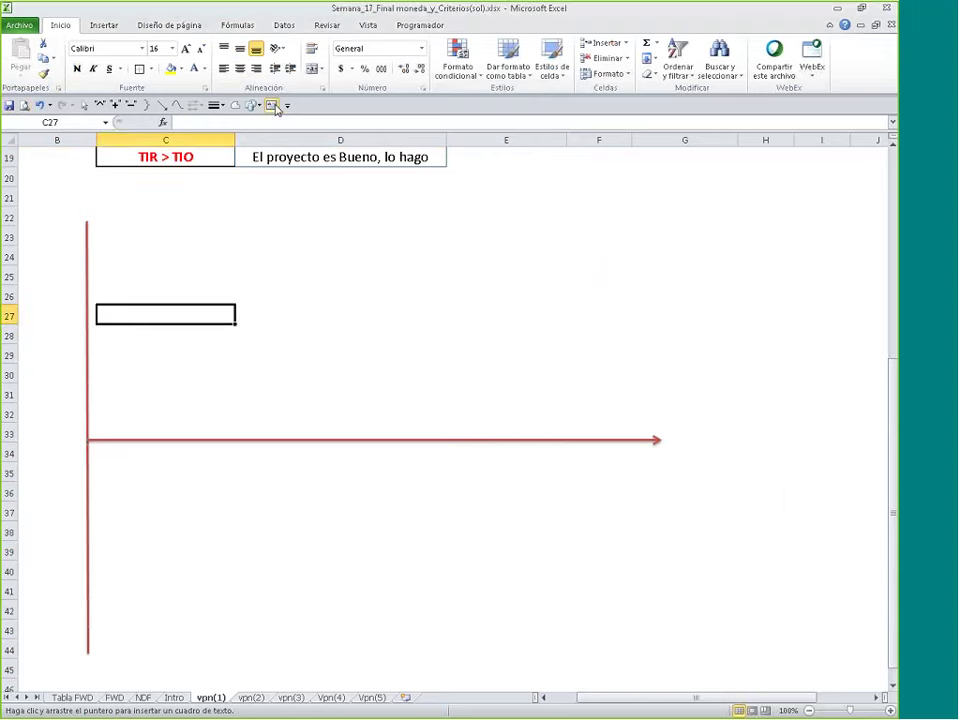
pyautogui.press('Escape')
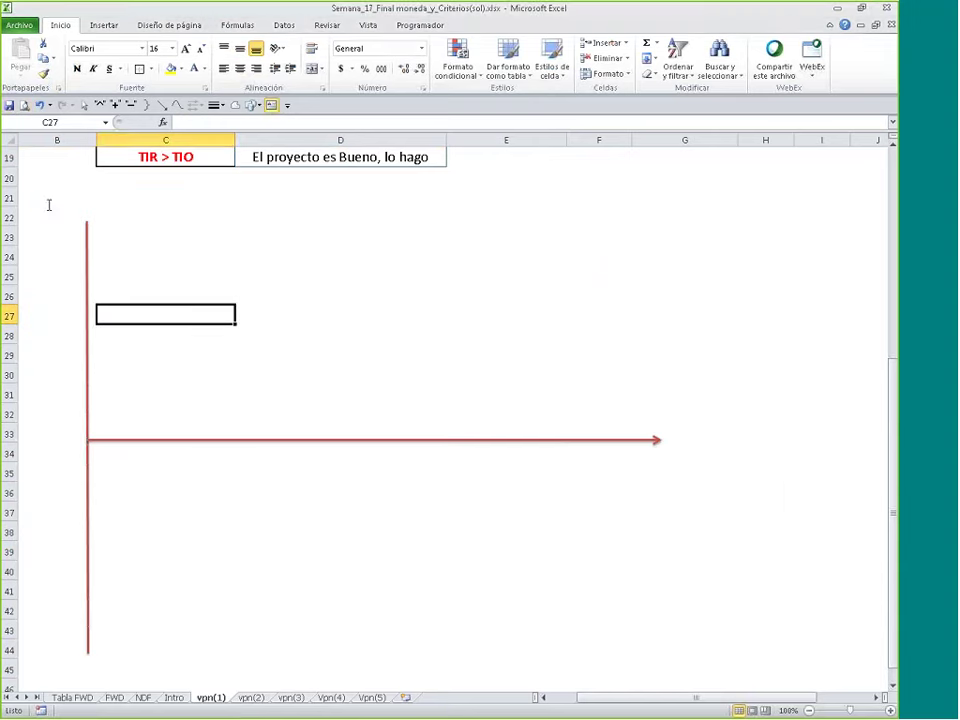
pyautogui.click(48, 205)
pyautogui.write('VNA')
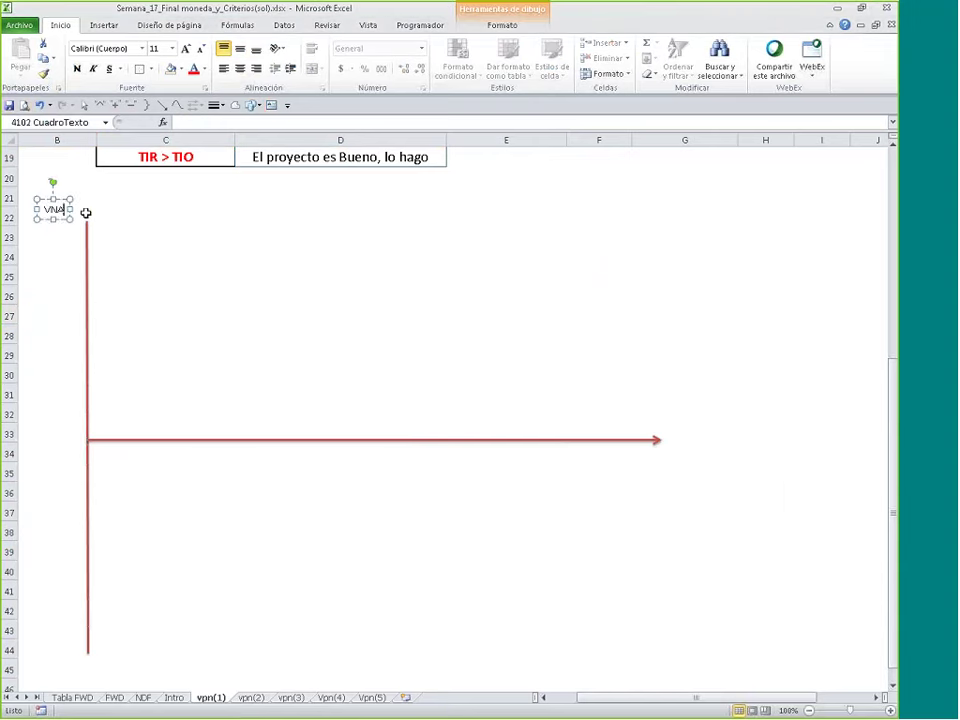
pyautogui.click(79, 71)
pyautogui.hotkey('ctrl', 'shift', '>')
pyautogui.hotkey('ctrl', 'shift', '>')
pyautogui.hotkey('ctrl', 'shift', '>')
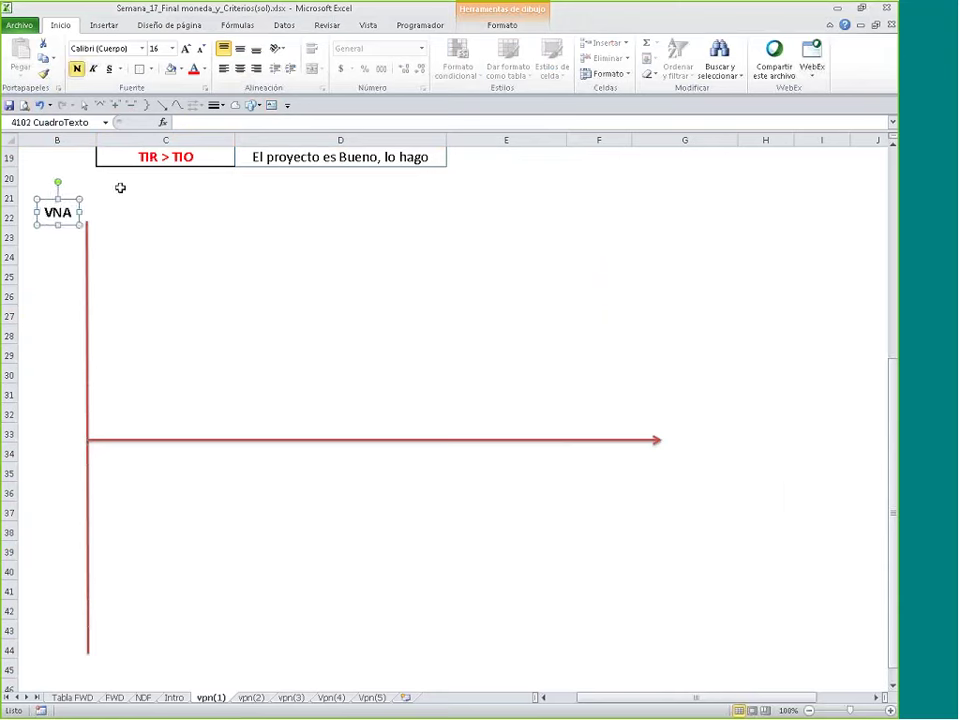
# Step: Duplicate the VNA label at the arrow end of the horizontal axis and change its text to "Tasa de descuento"
pyautogui.keyDown('ctrl'); pyautogui.moveTo(70, 226); pyautogui.dragTo(709, 452); pyautogui.keyUp('ctrl')
pyautogui.write('Tas')
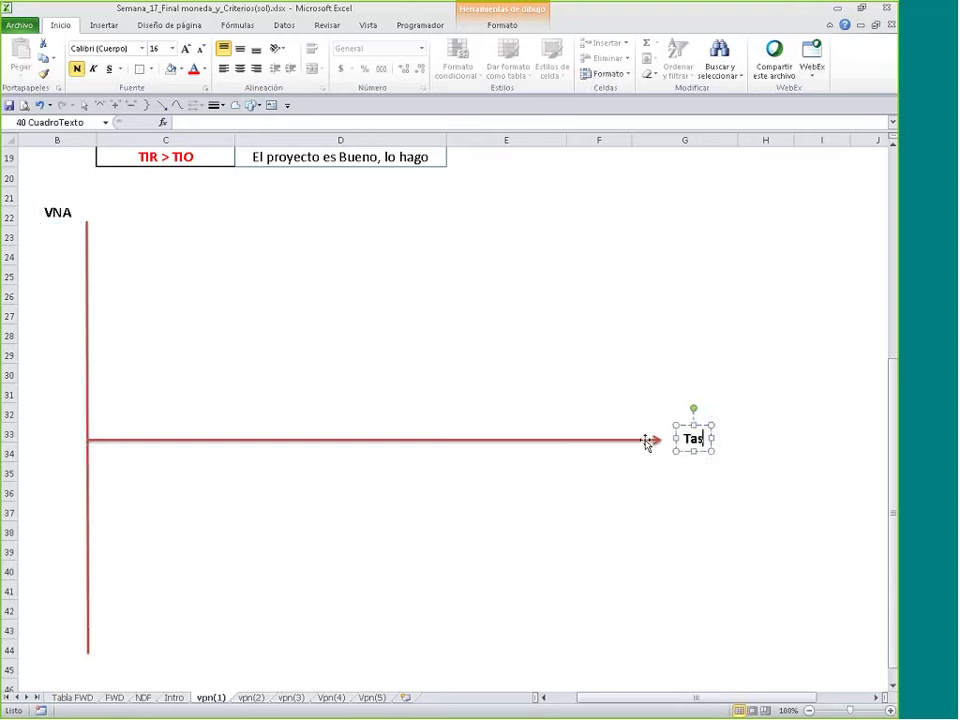
pyautogui.write('a de dewsxcuento')
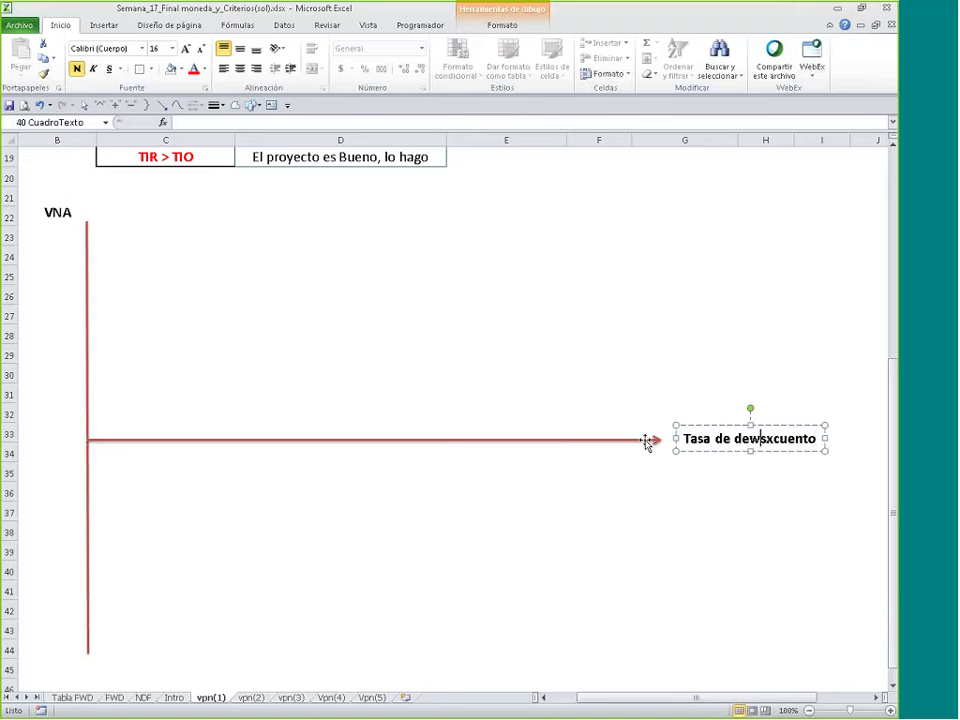
pyautogui.press('Delete')
pyautogui.press('Right')
pyautogui.press('Delete')
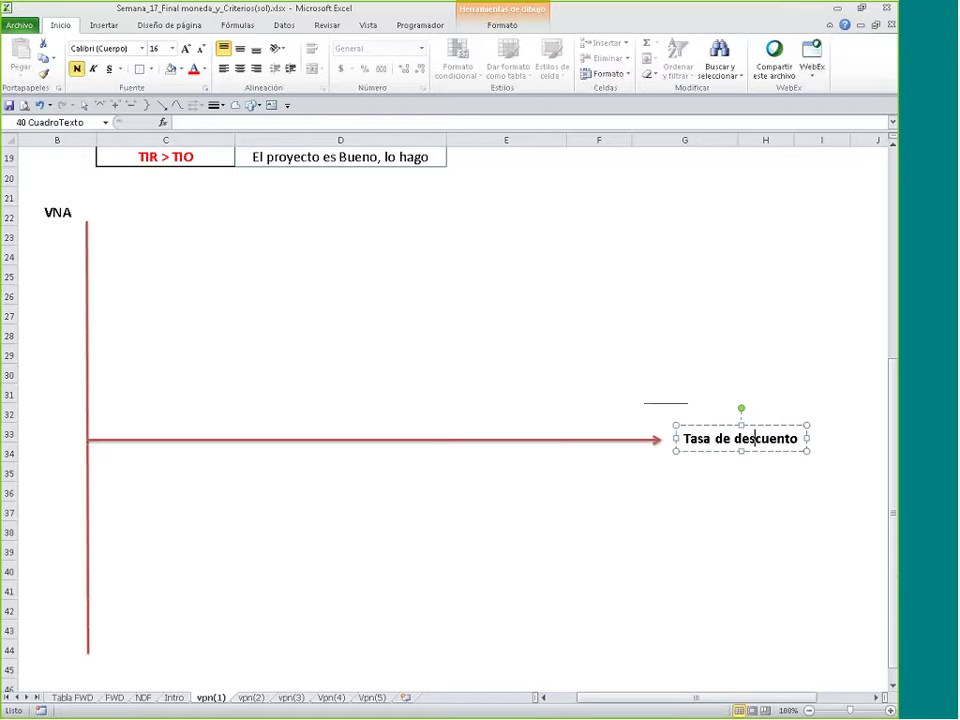
pyautogui.click(652, 389)
# Step: Lower the opportunity rate to 0% with the scroll bar control and copy the VPN result in D10
pyautogui.scroll(6, 652, 389)
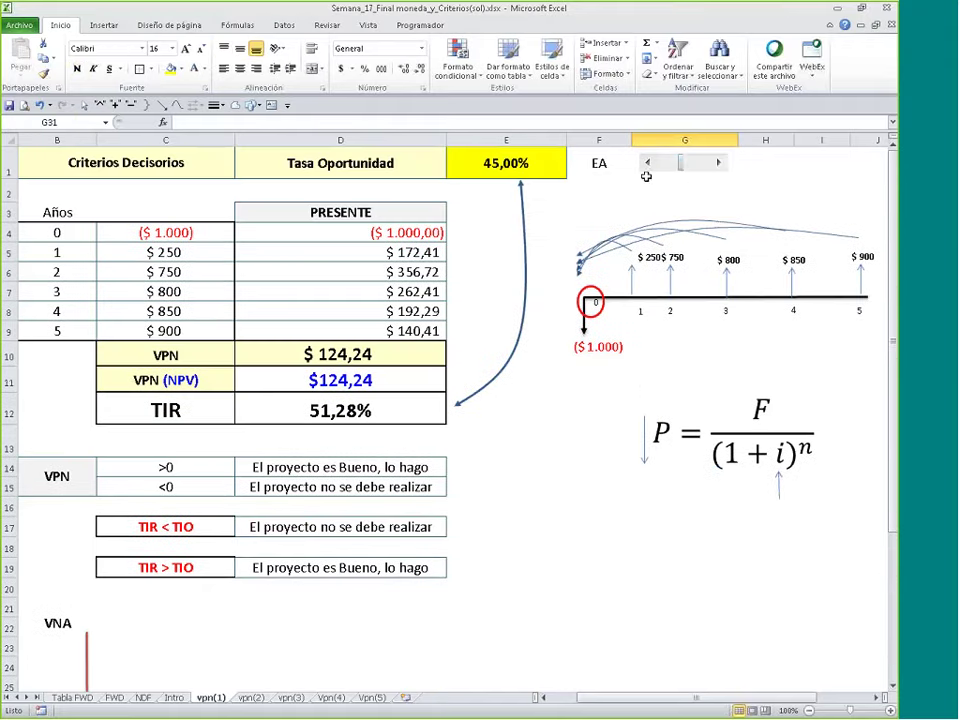
pyautogui.moveTo(680, 162); pyautogui.dragTo(658, 162)
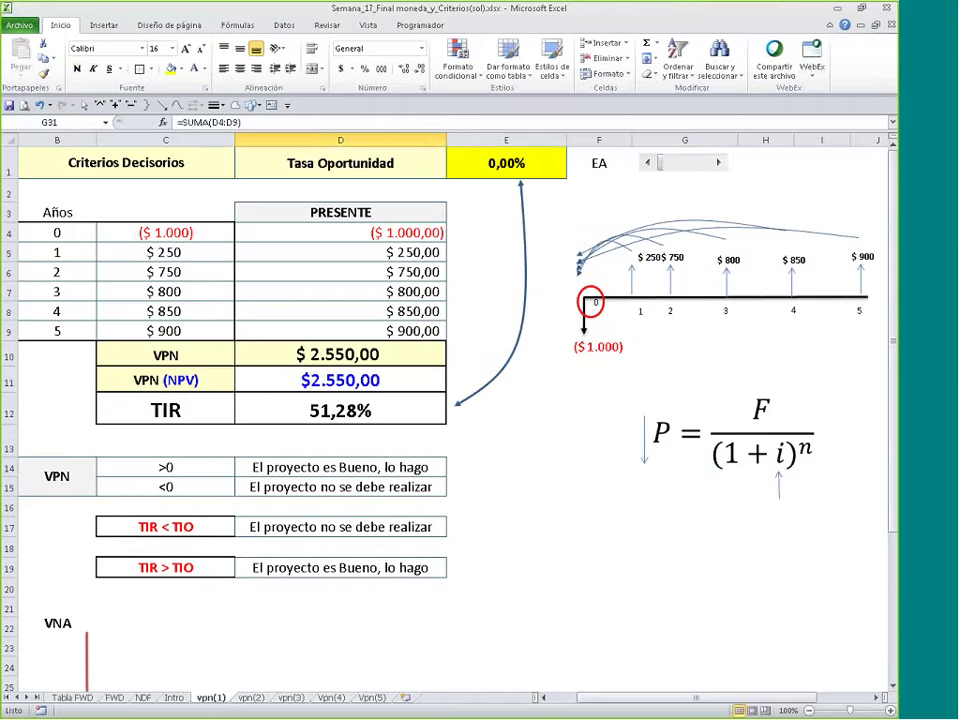
pyautogui.click(340, 354)
pyautogui.hotkey('ctrl', 'c')
# Step: Insert a text box at the upper end of the vertical axis and paste the copied VPN value into it
pyautogui.scroll(-4, 440, 405)
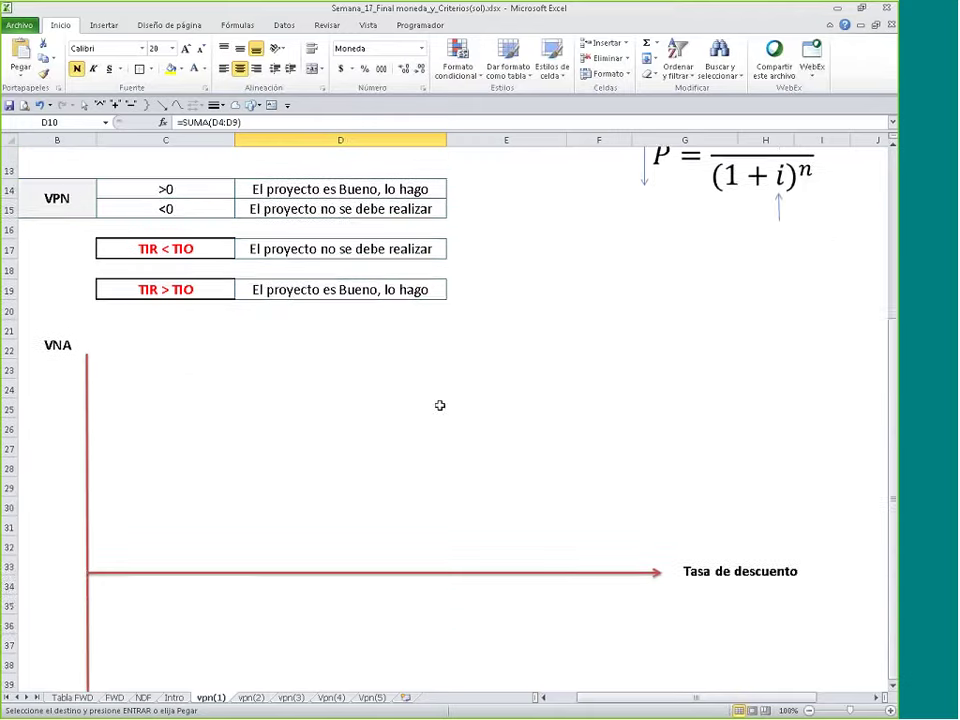
pyautogui.scroll(-1, 440, 405)
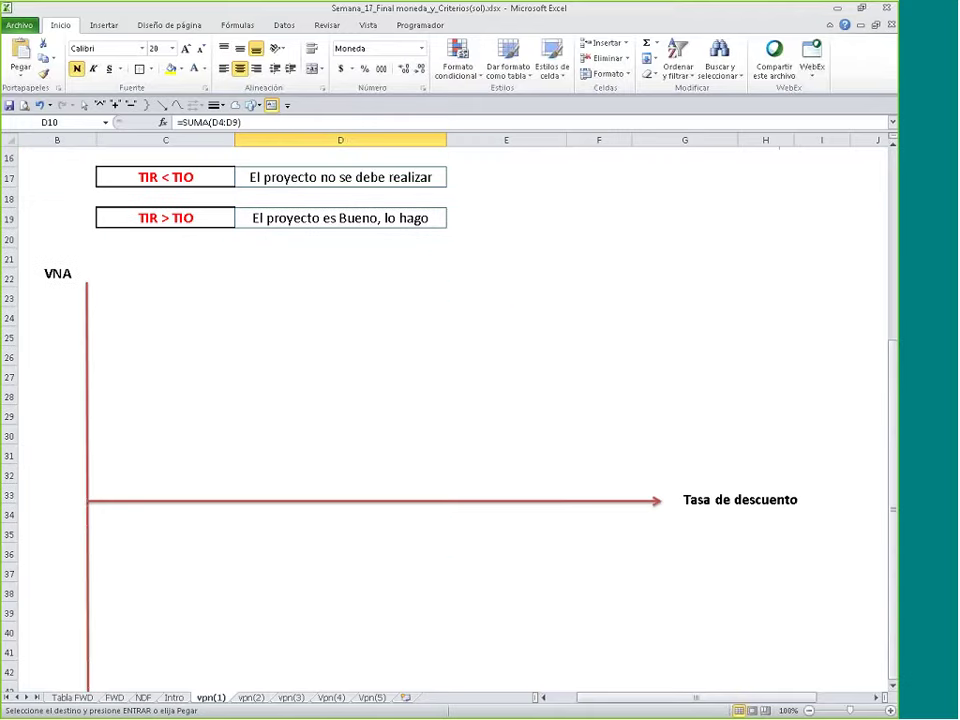
pyautogui.click(88, 272)
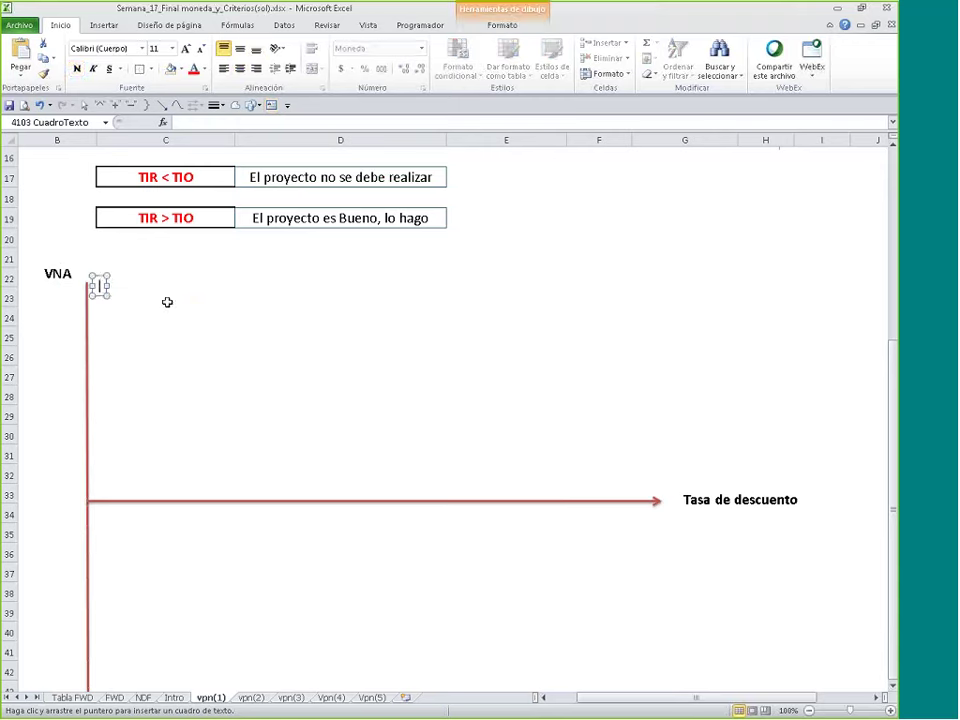
pyautogui.hotkey('ctrl', 'v')
# Step: Duplicate the pasted value label just below the axes' origin, change its text to "0%", and select both labels
pyautogui.moveTo(134, 300); pyautogui.dragTo(124, 521)
pyautogui.doubleClick(113, 511)
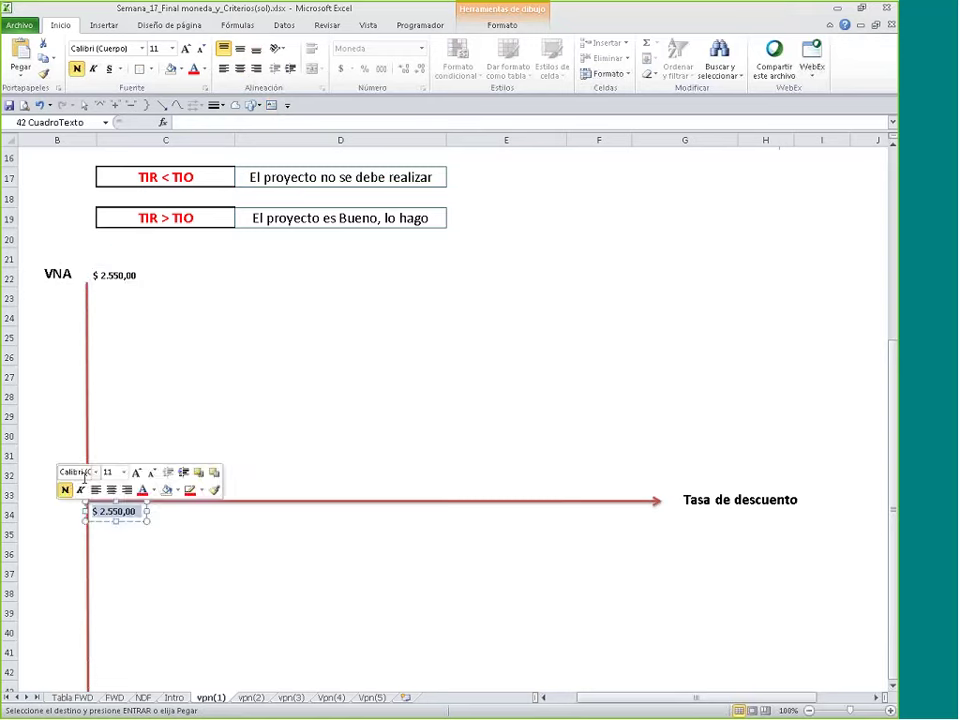
pyautogui.write('0%')
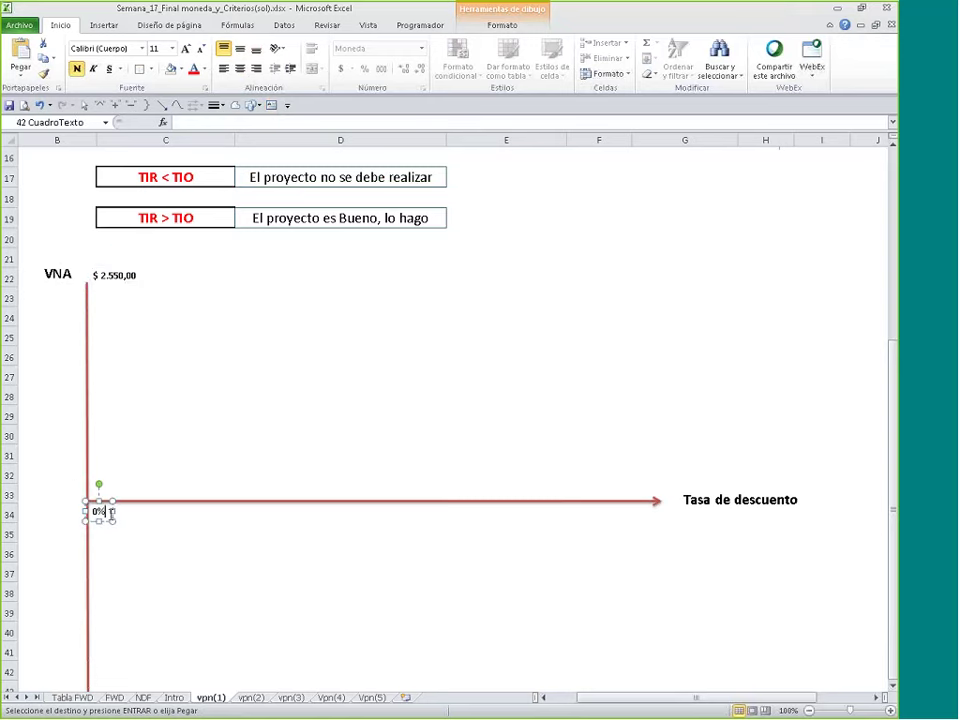
pyautogui.moveTo(103, 521); pyautogui.dragTo(105, 521)
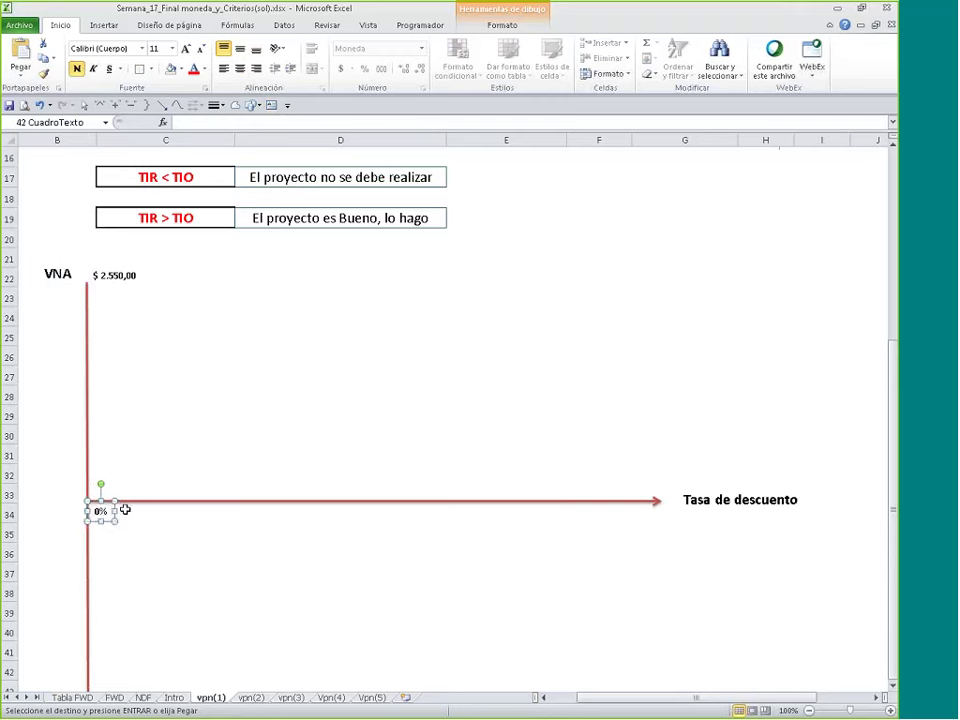
pyautogui.keyDown('shift'); pyautogui.click(108, 272); pyautogui.keyUp('shift')
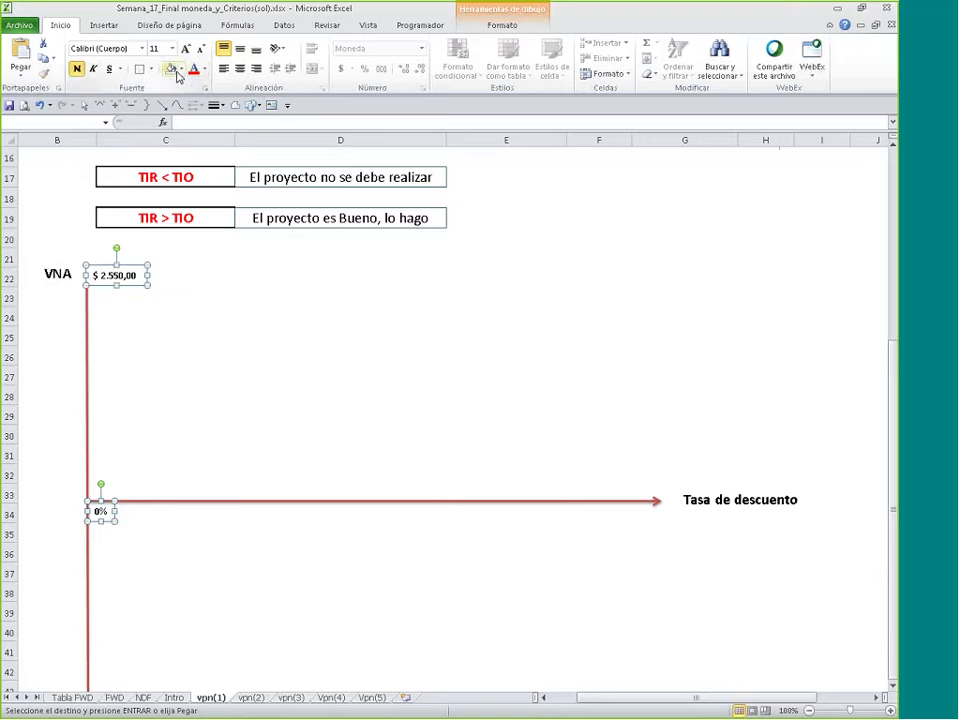
# Step: Fill the VPN value label and the 0% label with a light blue theme colour
pyautogui.click(505, 26)
pyautogui.click(398, 43)
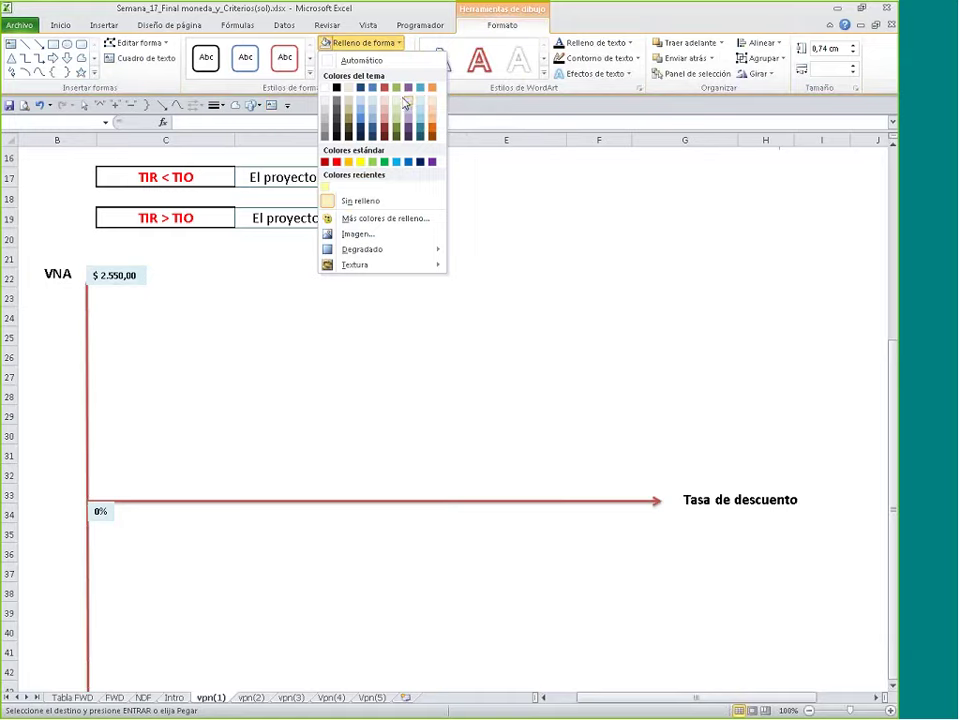
pyautogui.click(372, 104)
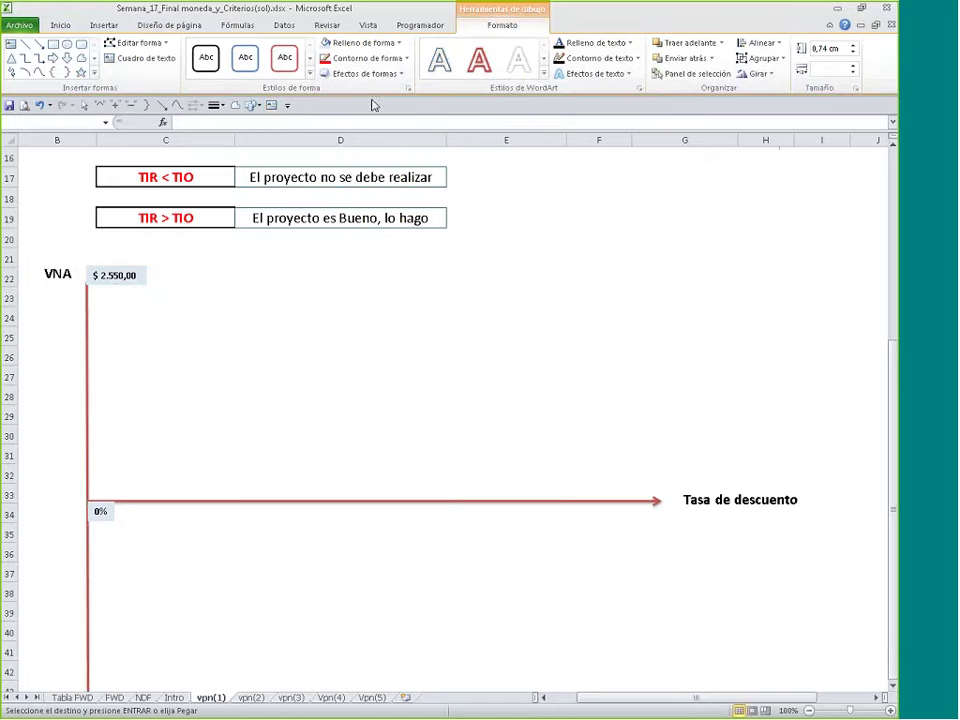
pyautogui.click(382, 358)
# Step: Raise the opportunity rate in E1 to 55% with the scroll bar control and copy that cell
pyautogui.scroll(5, 511, 292)
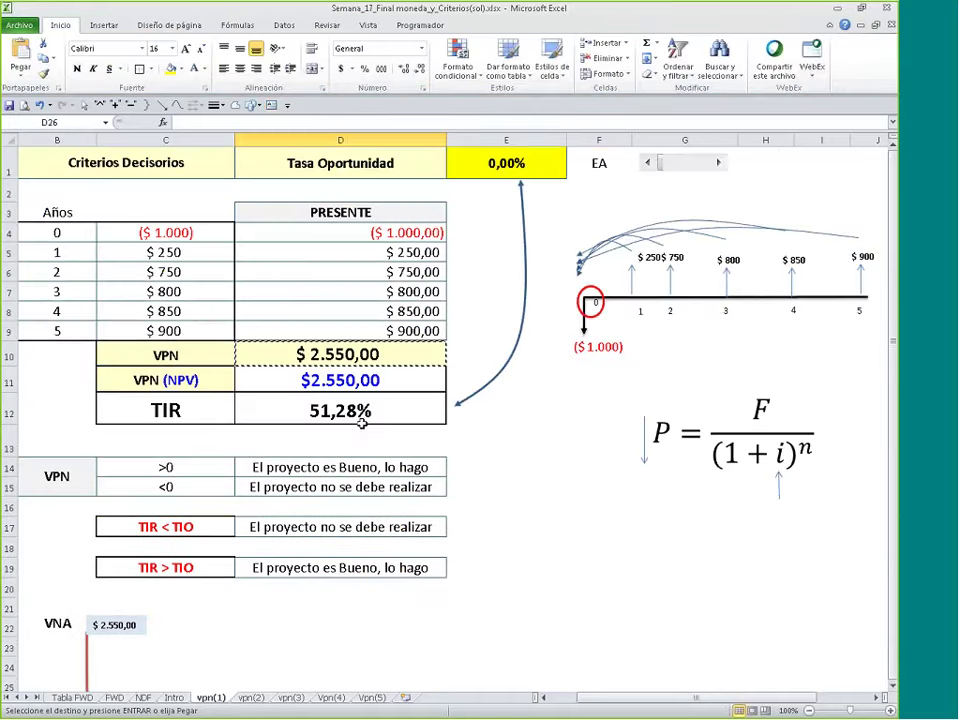
pyautogui.scroll(-4, 511, 292)
pyautogui.scroll(1, 511, 292)
pyautogui.scroll(3, 511, 292)
pyautogui.click(506, 163)
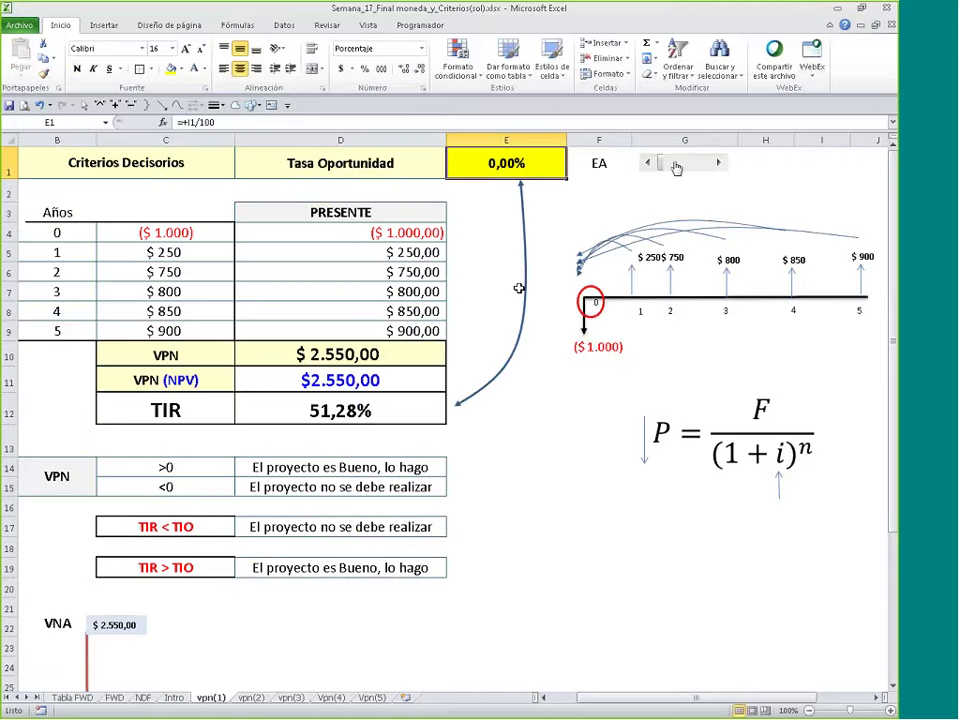
pyautogui.click(718, 164)
pyautogui.click(718, 164)
pyautogui.moveTo(718, 164); pyautogui.dragTo(718, 164)
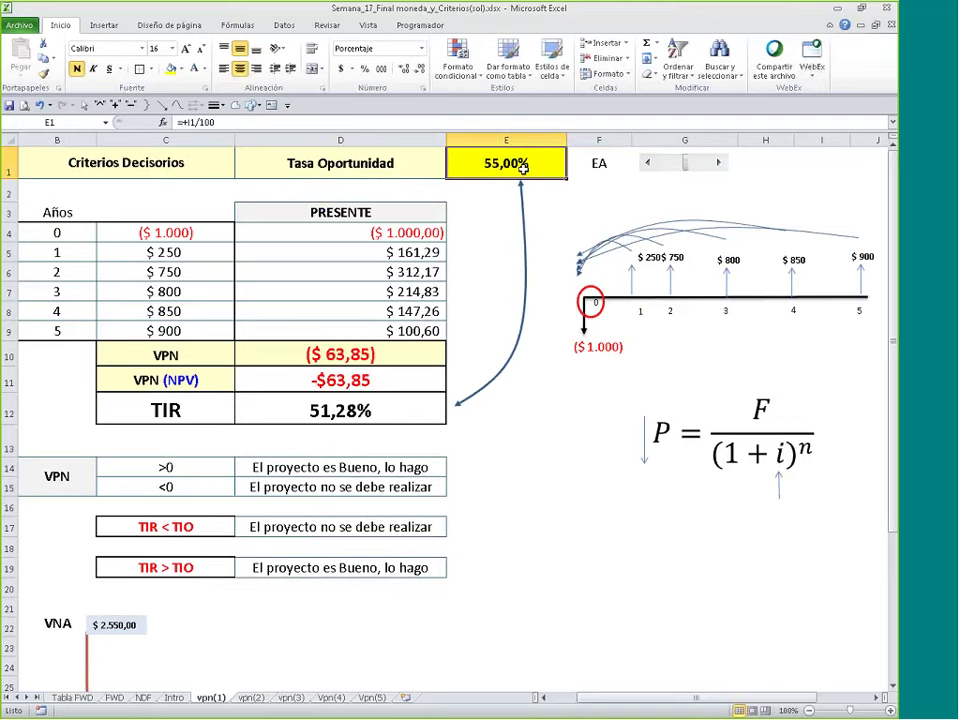
pyautogui.hotkey('ctrl', 'c')
# Step: Duplicate the 0% label below the horizontal axis near its arrow end, change its text to "55%", and narrow the box to fit
pyautogui.scroll(-5, 169, 519)
pyautogui.click(101, 512)
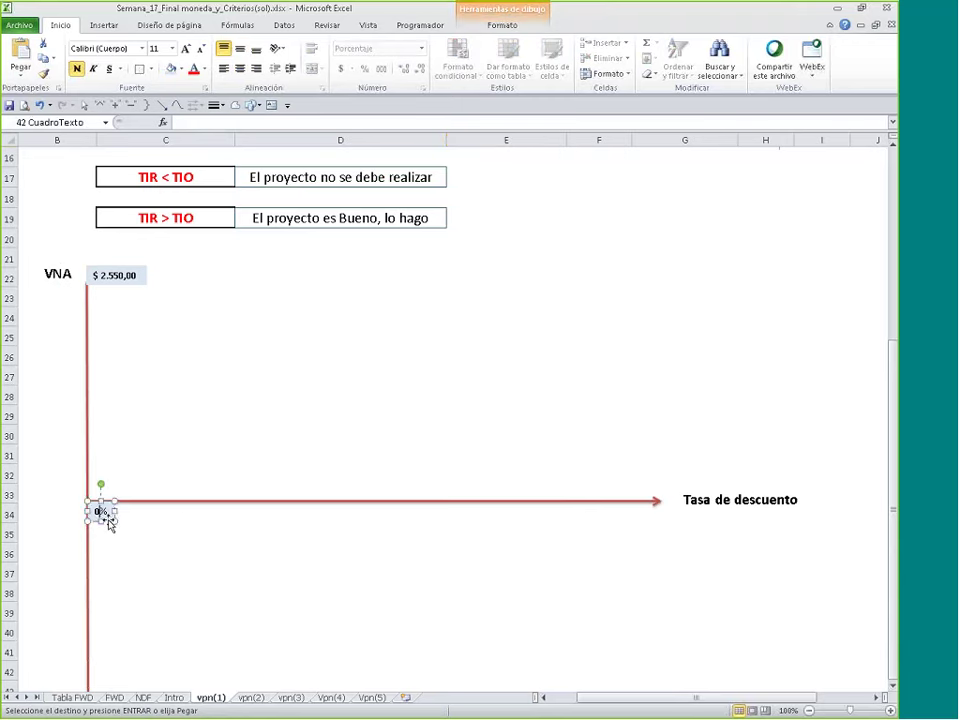
pyautogui.moveTo(101, 512); pyautogui.dragTo(627, 516)
pyautogui.write('55')
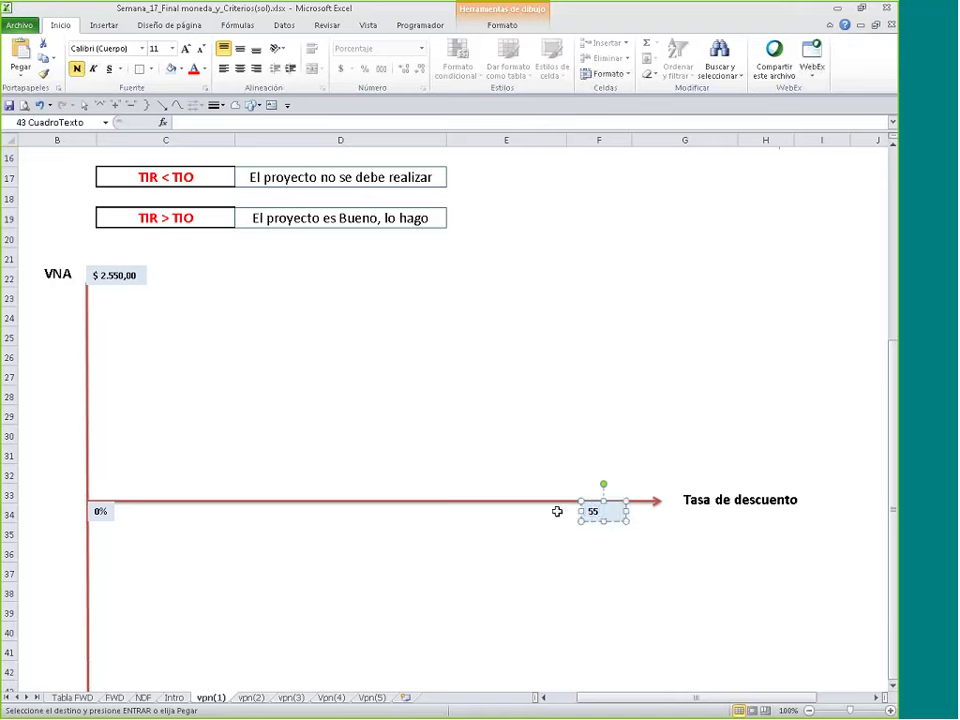
pyautogui.moveTo(628, 512); pyautogui.dragTo(616, 512)
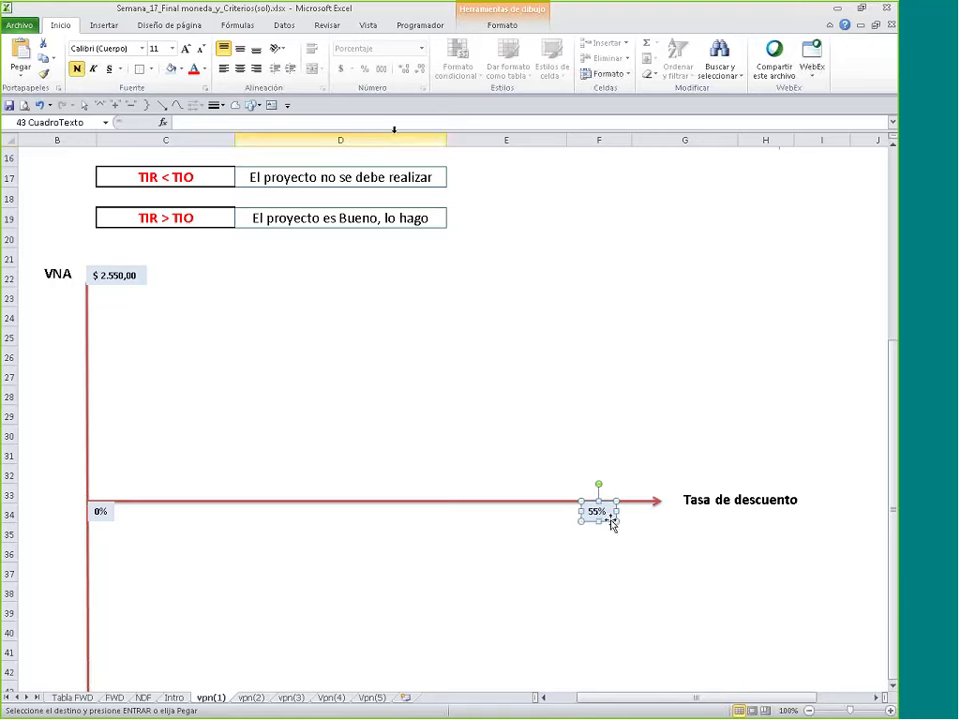
# Step: Fill the 55% label with a light orange theme colour
pyautogui.click(522, 30)
pyautogui.click(362, 43)
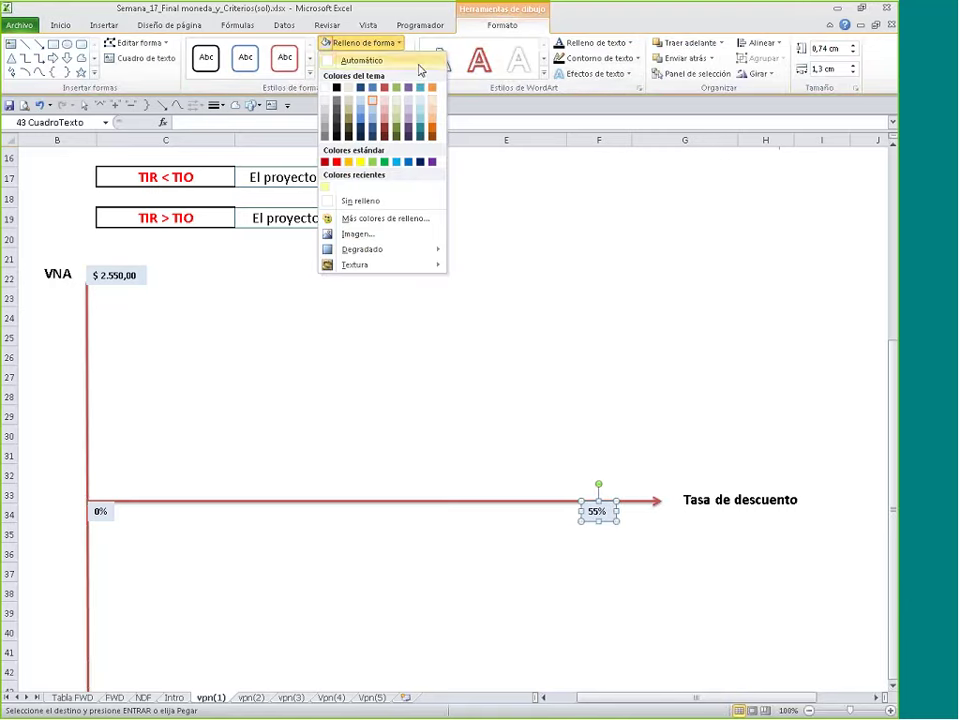
pyautogui.click(432, 101)
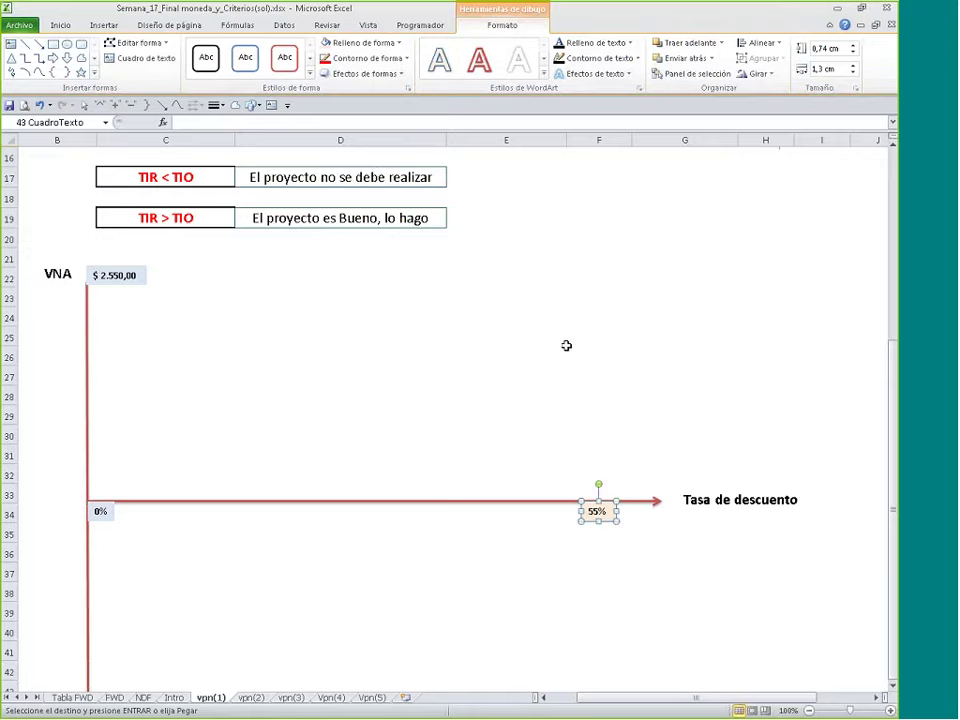
# Step: Copy the VPN (NPV) result in D11 for the 55% rate
pyautogui.scroll(5, 503, 302)
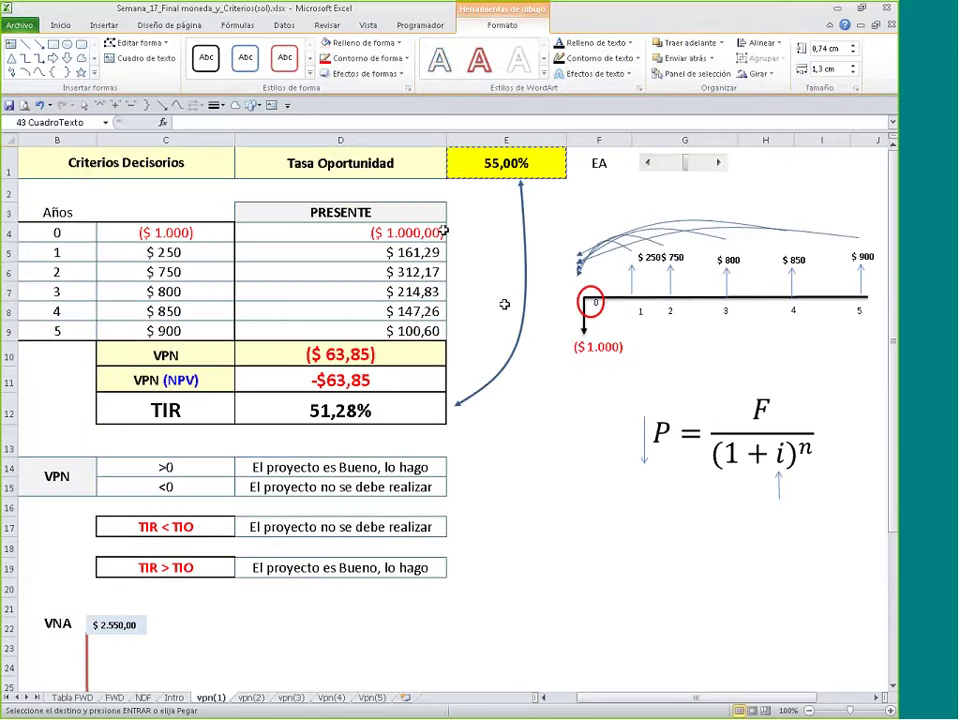
pyautogui.click(410, 355)
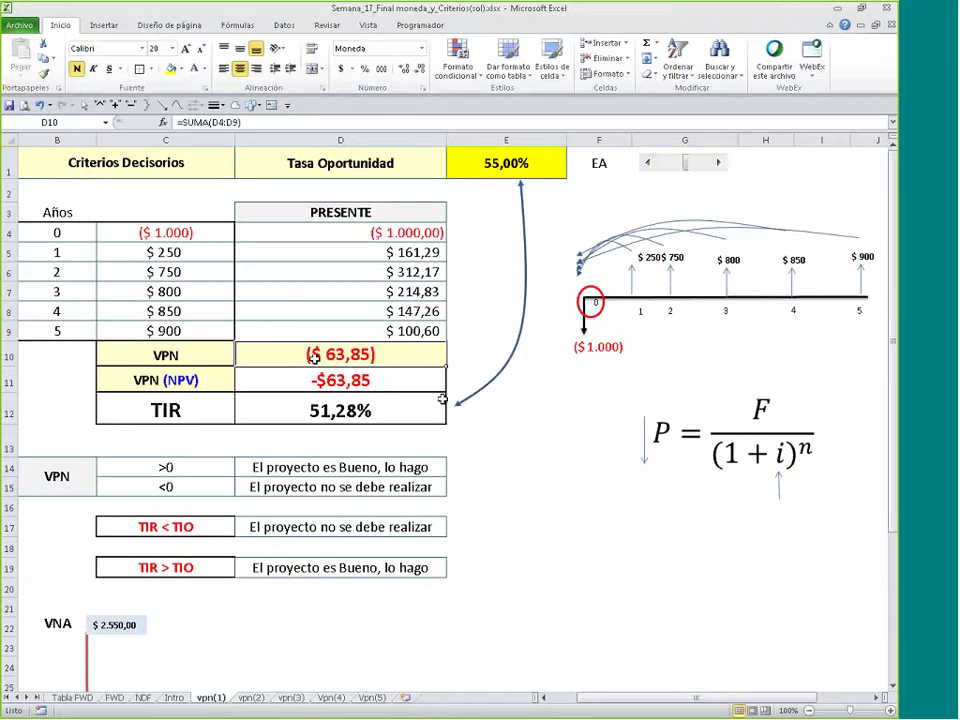
pyautogui.click(425, 382)
pyautogui.hotkey('ctrl', 'c')
pyautogui.scroll(-8, 430, 398)
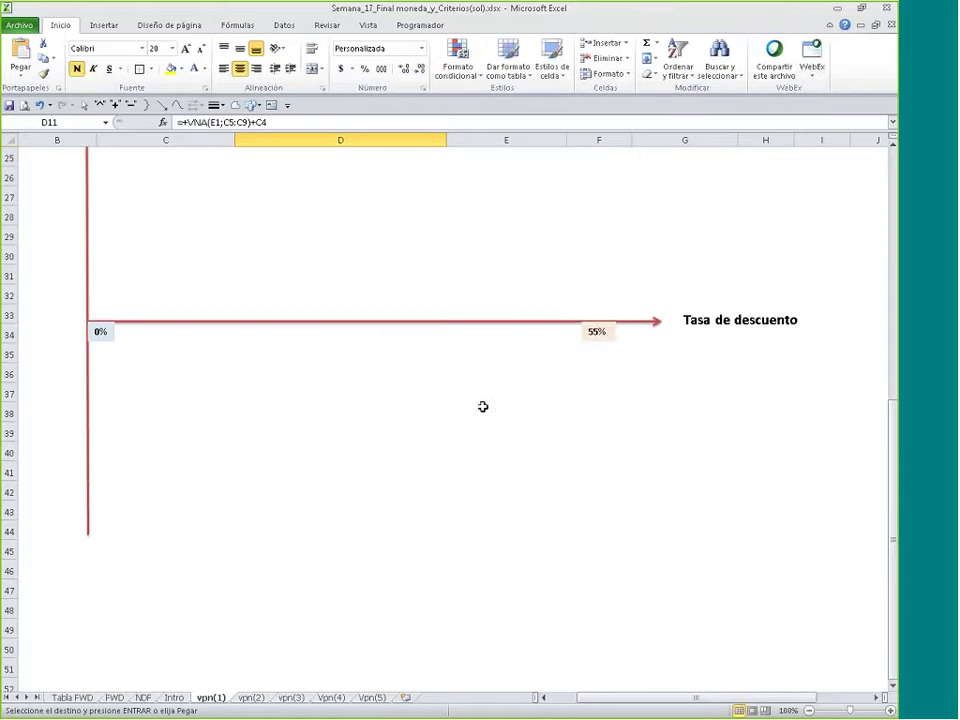
# Step: Duplicate the 55% label beside the vertical axis below the origin, replace its text with the copied VPN value, and widen it to one line
pyautogui.click(600, 340)
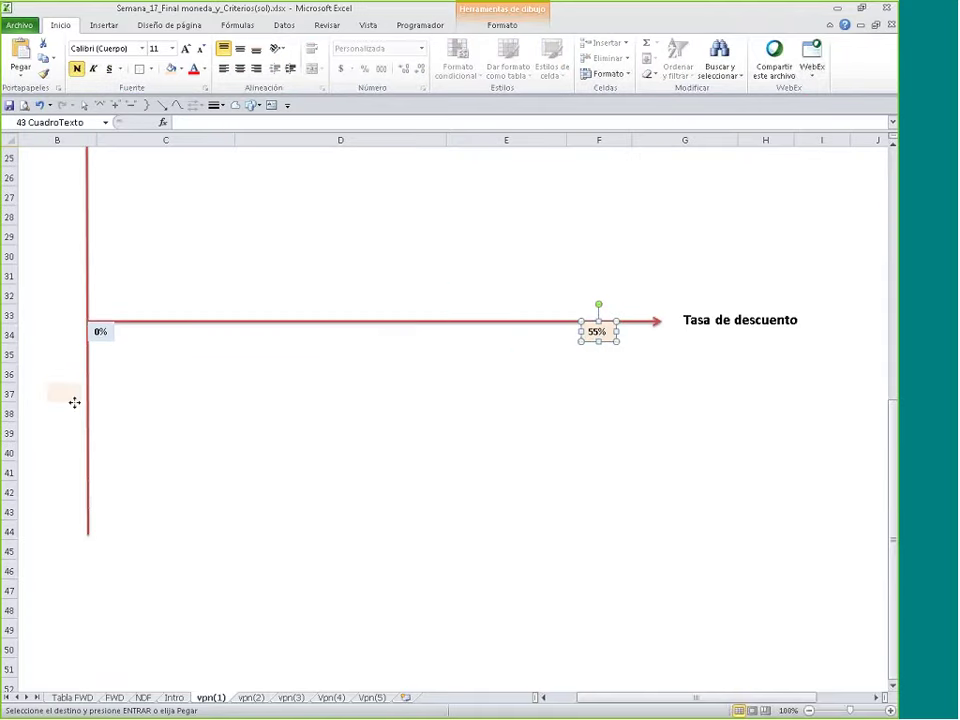
pyautogui.moveTo(73, 402); pyautogui.dragTo(76, 408)
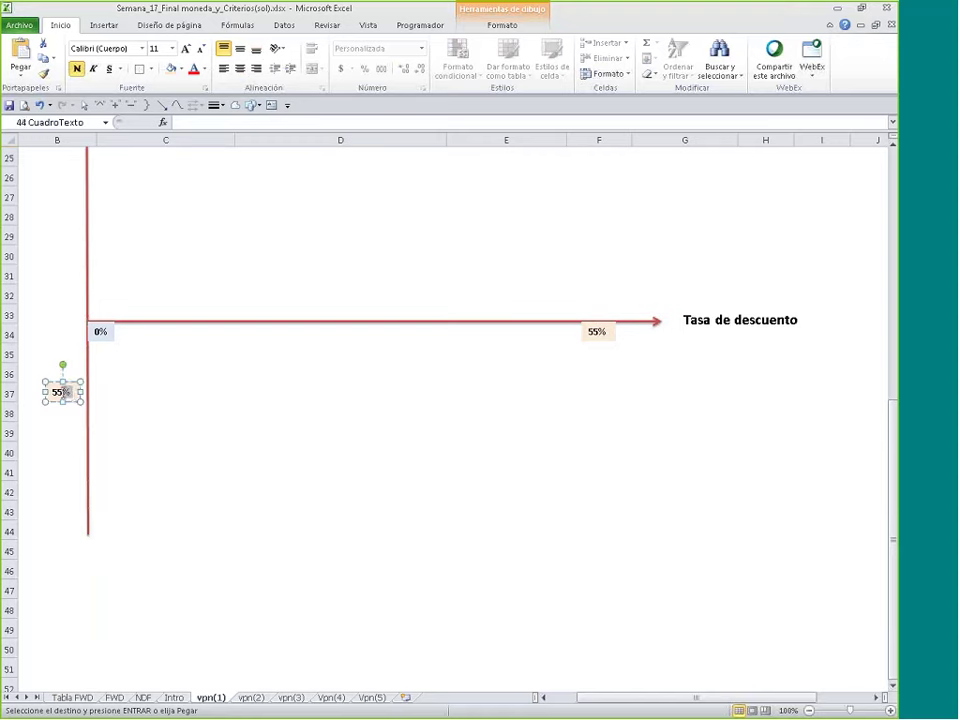
pyautogui.hotkey('ctrl', 'v')
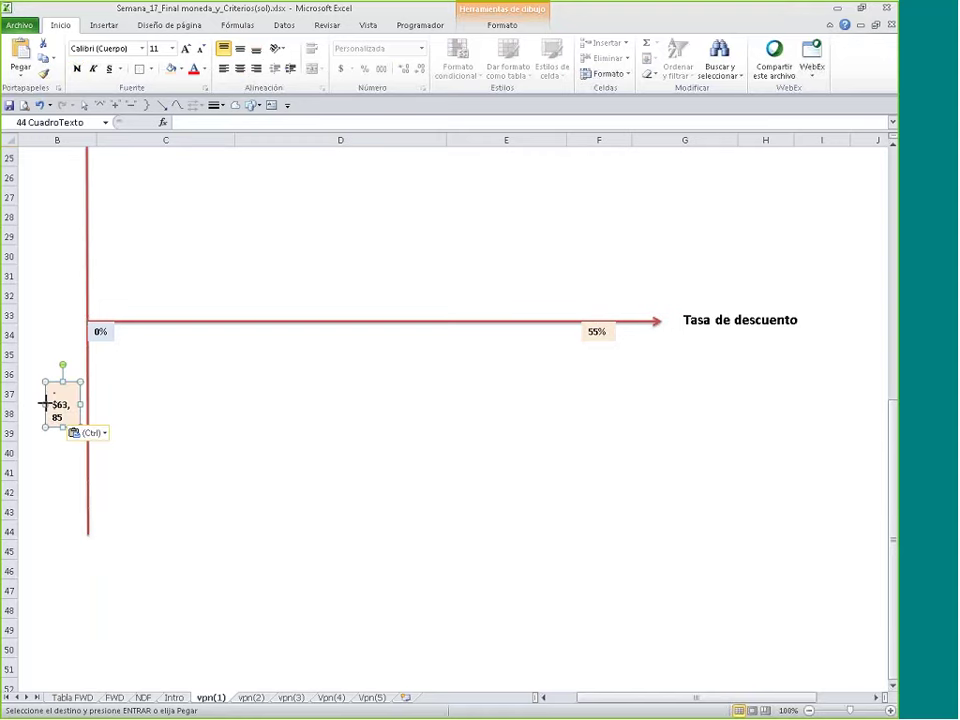
pyautogui.moveTo(44, 403); pyautogui.dragTo(32, 401)
# Step: Draw a circle marker about 0,4 by 0,34 cm on the vertical axis's upper end and duplicate it below the 55% label, level with -$63,85
pyautogui.scroll(1, 231, 394)
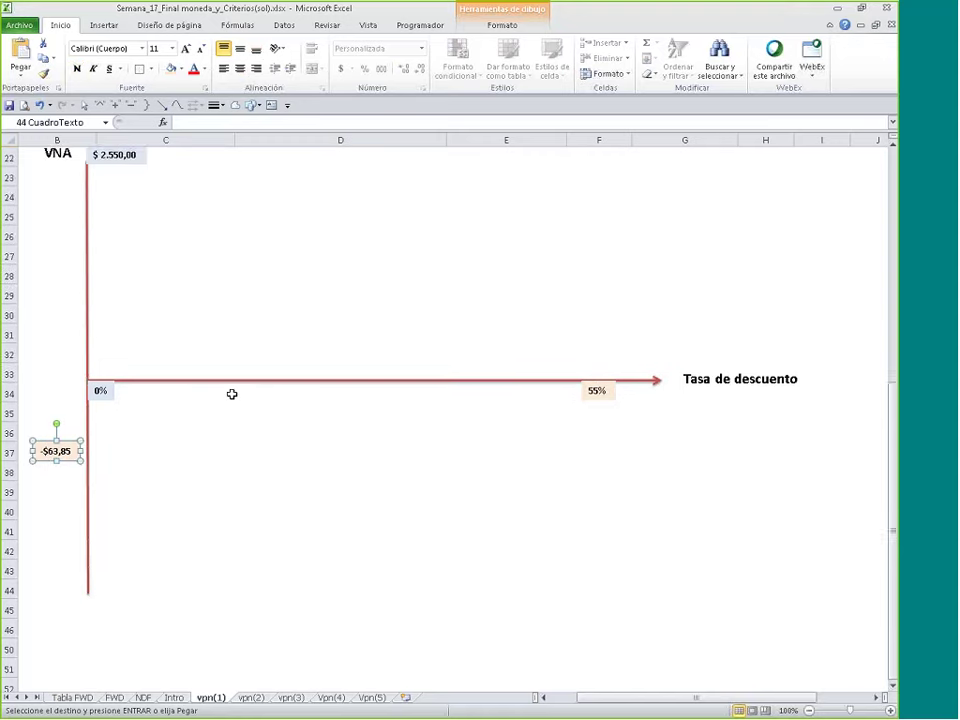
pyautogui.scroll(1, 231, 394)
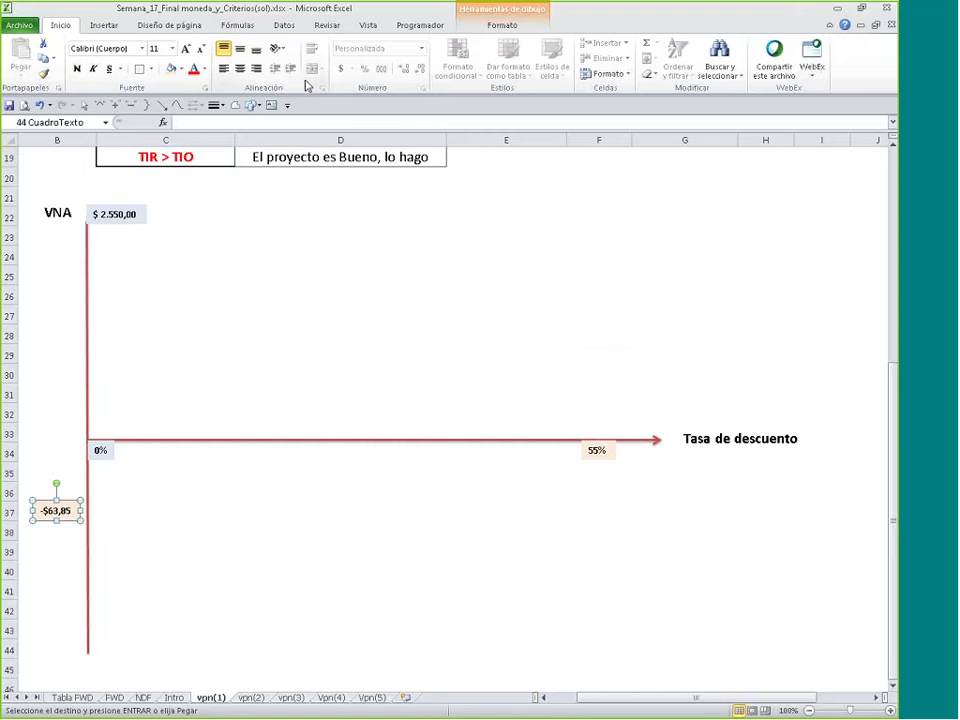
pyautogui.click(254, 104)
pyautogui.click(313, 131)
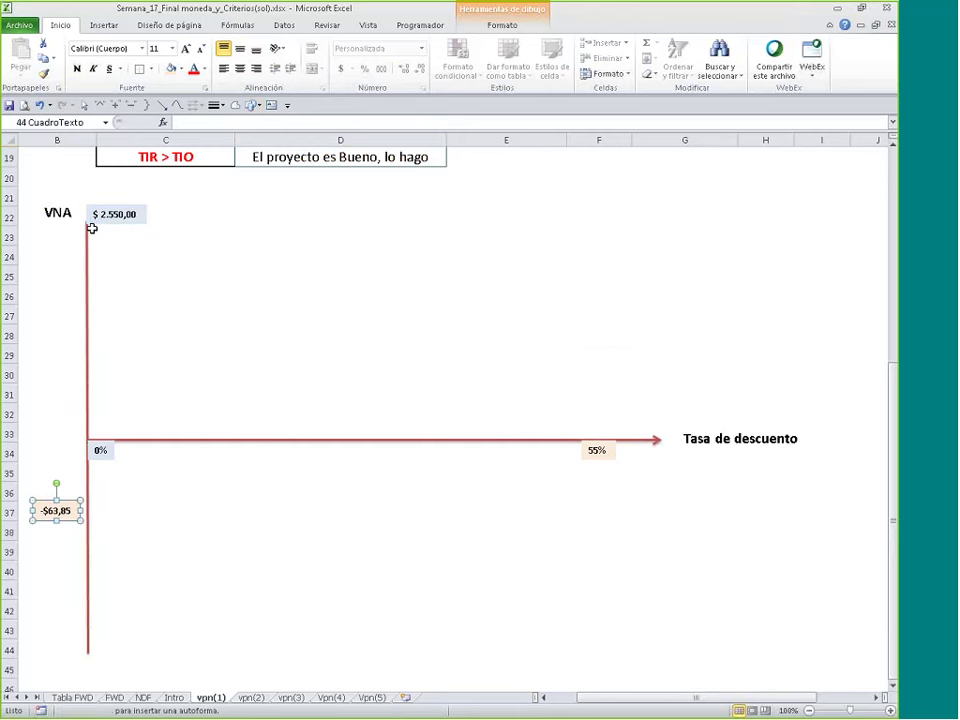
pyautogui.moveTo(92, 228); pyautogui.dragTo(83, 217)
pyautogui.moveTo(531, 496); pyautogui.dragTo(596, 507)
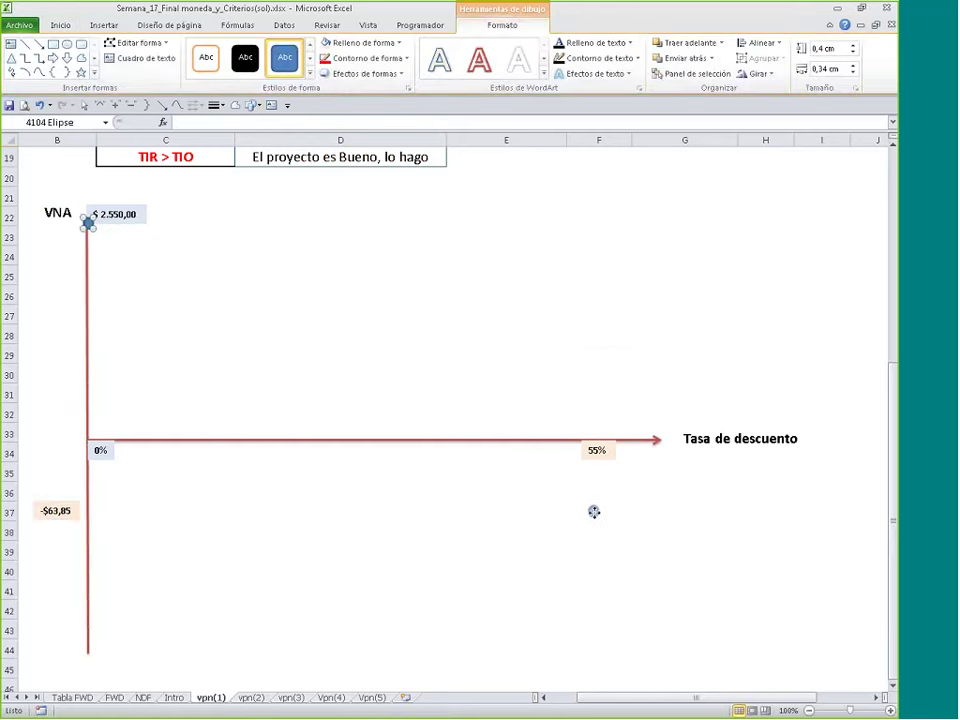
pyautogui.moveTo(593, 517); pyautogui.dragTo(596, 516)
# Step: Copy the TIR result in D12 and paste only its value into the opportunity rate cell E1
pyautogui.scroll(6, 612, 508)
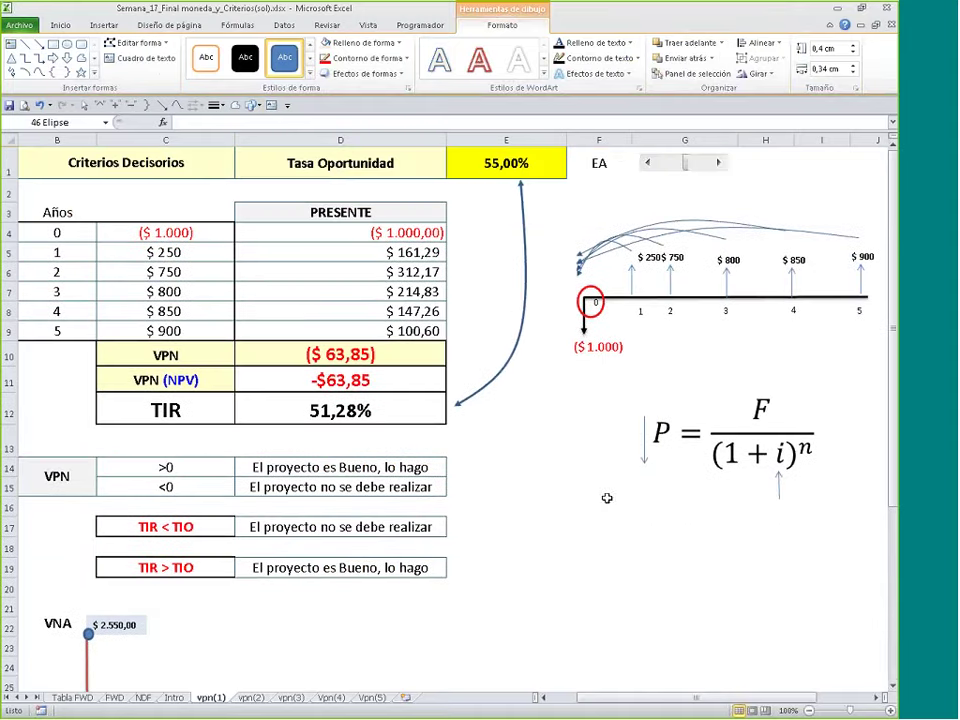
pyautogui.click(330, 411)
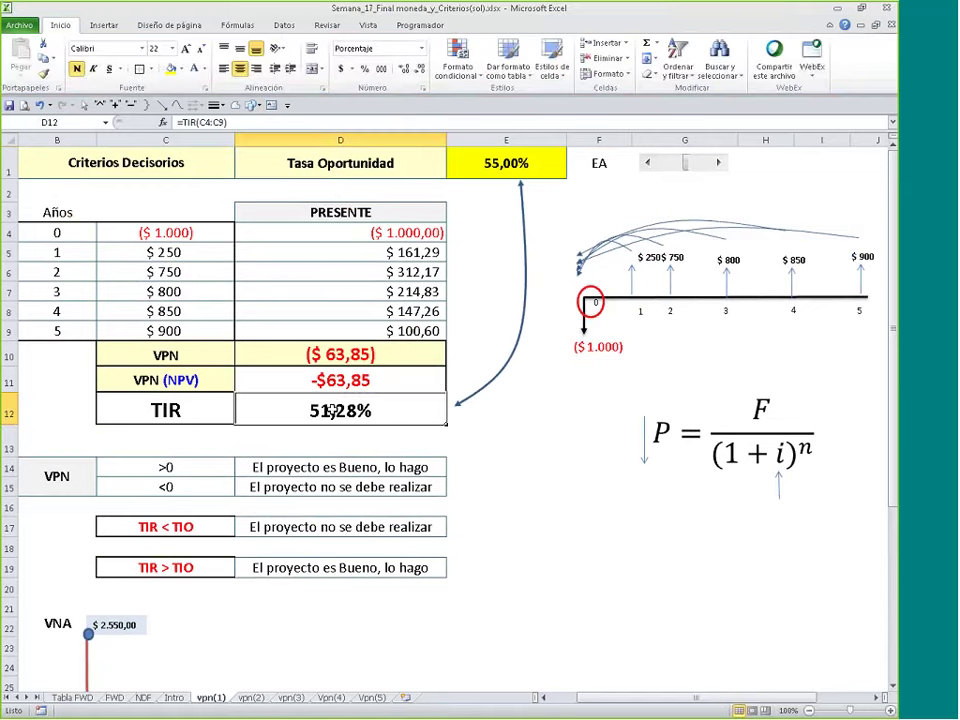
pyautogui.hotkey('ctrl', 'c')
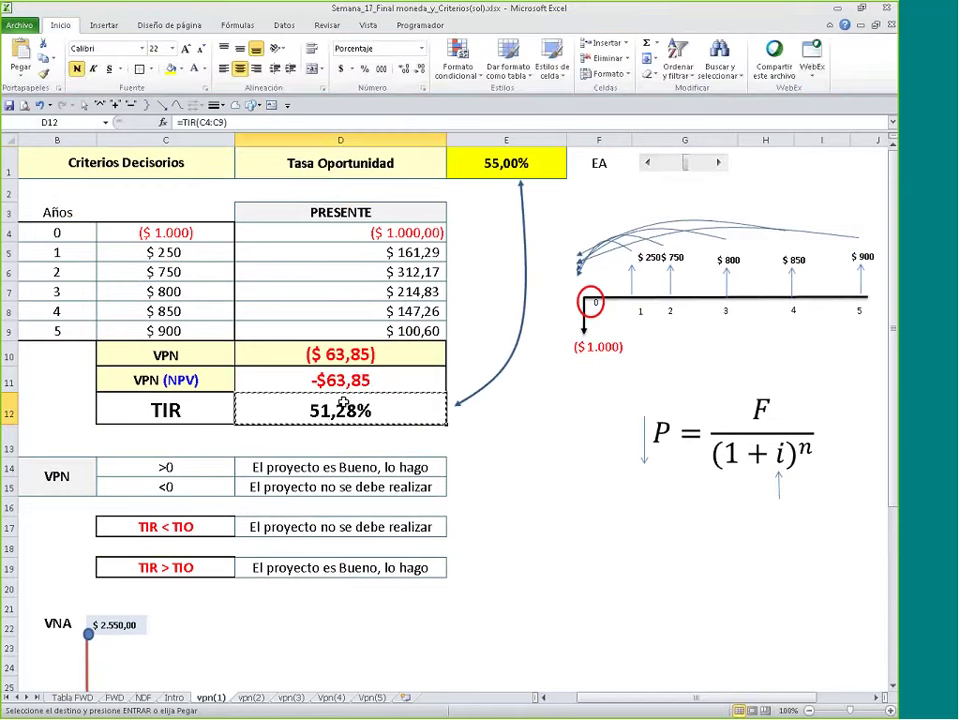
pyautogui.hotkey('ctrl', 'Home')
pyautogui.click(20, 66)
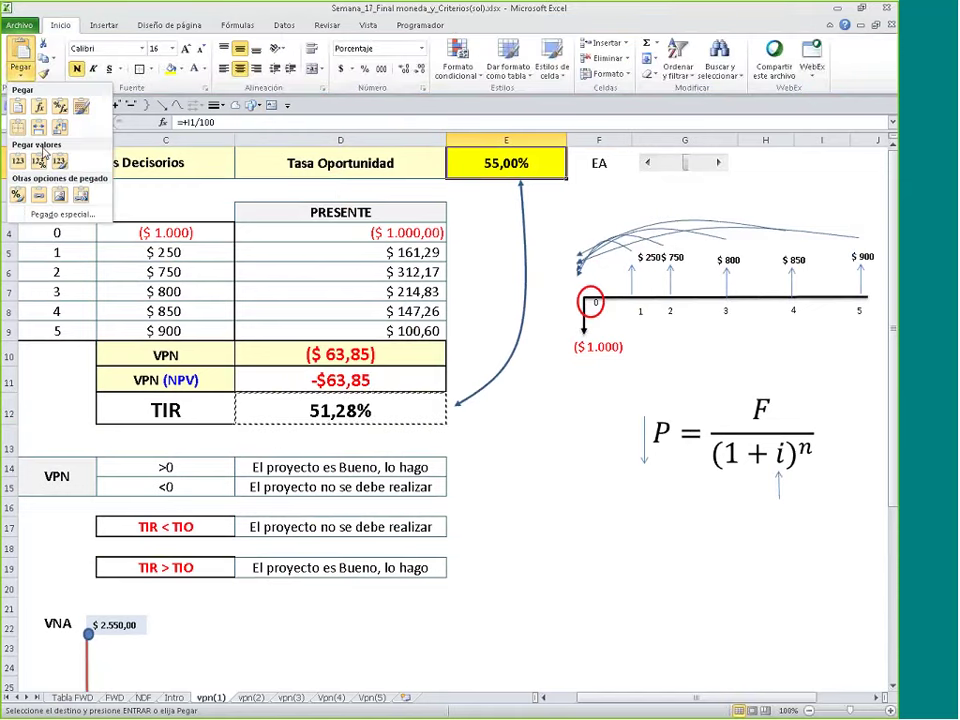
pyautogui.click(14, 120)
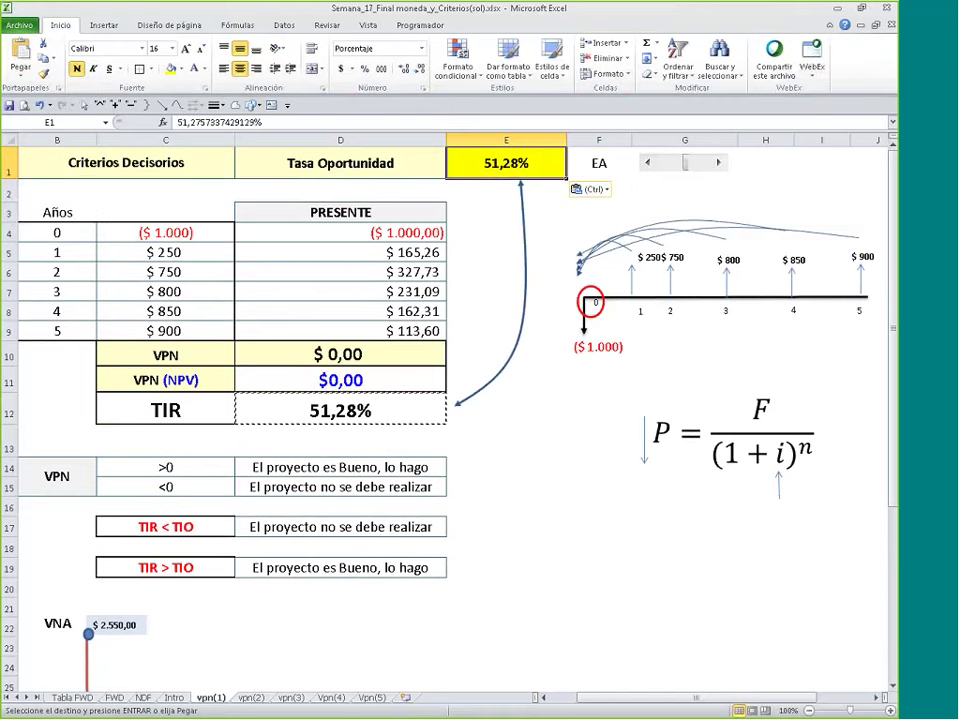
pyautogui.press('Escape')
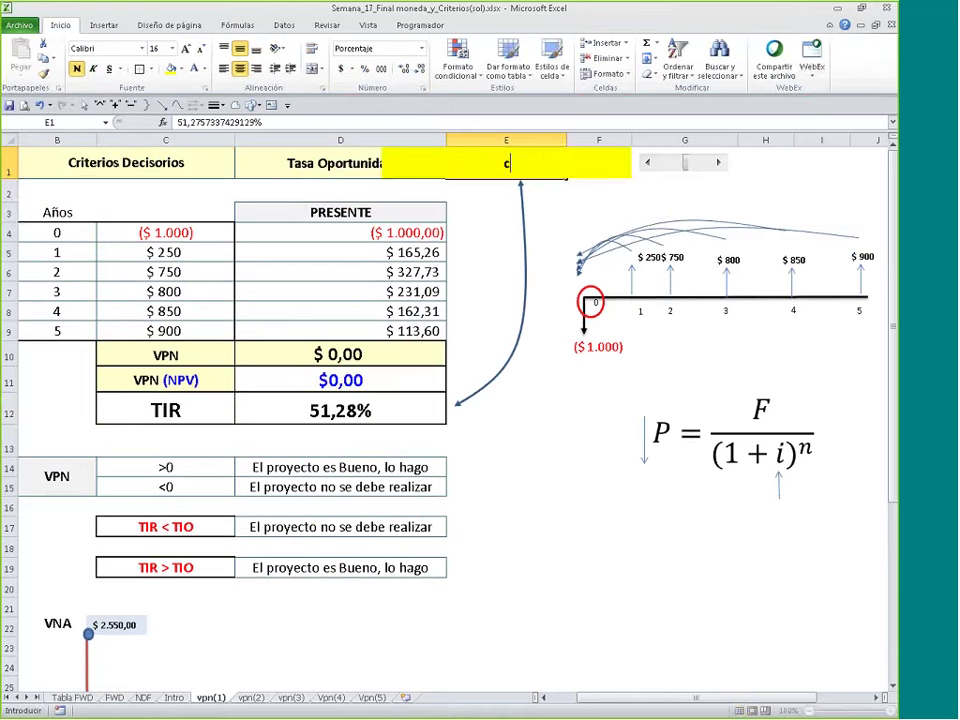
# Step: Copy the TIR in D12, duplicate the 55% label closer to the origin along the horizontal axis, and paste 51,28% as its text
pyautogui.click(345, 410)
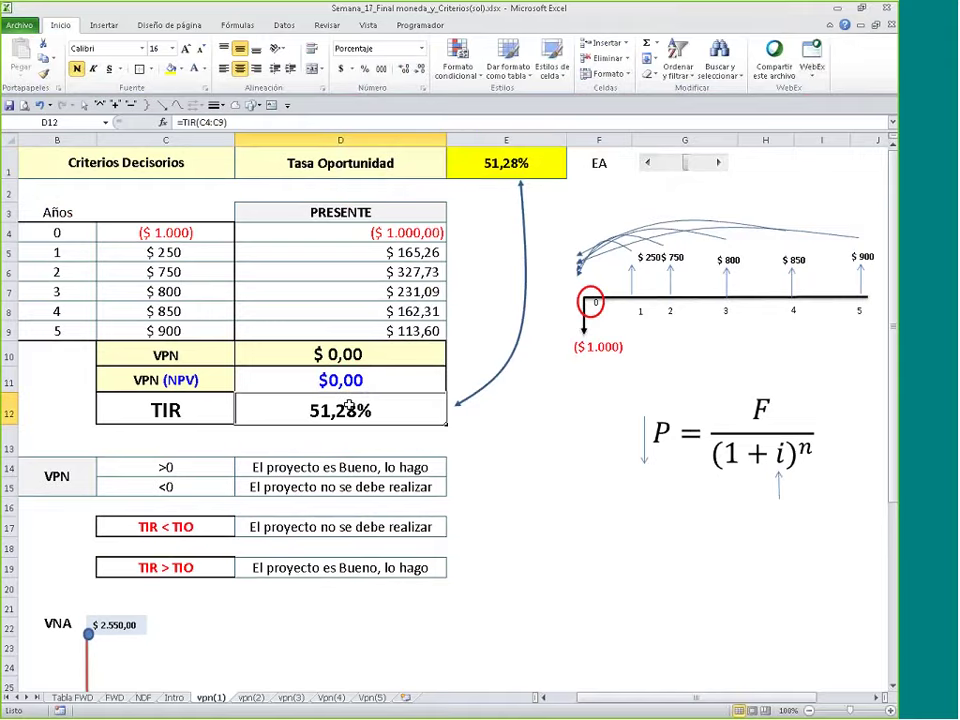
pyautogui.hotkey('ctrl', 'c')
pyautogui.scroll(-6, 572, 461)
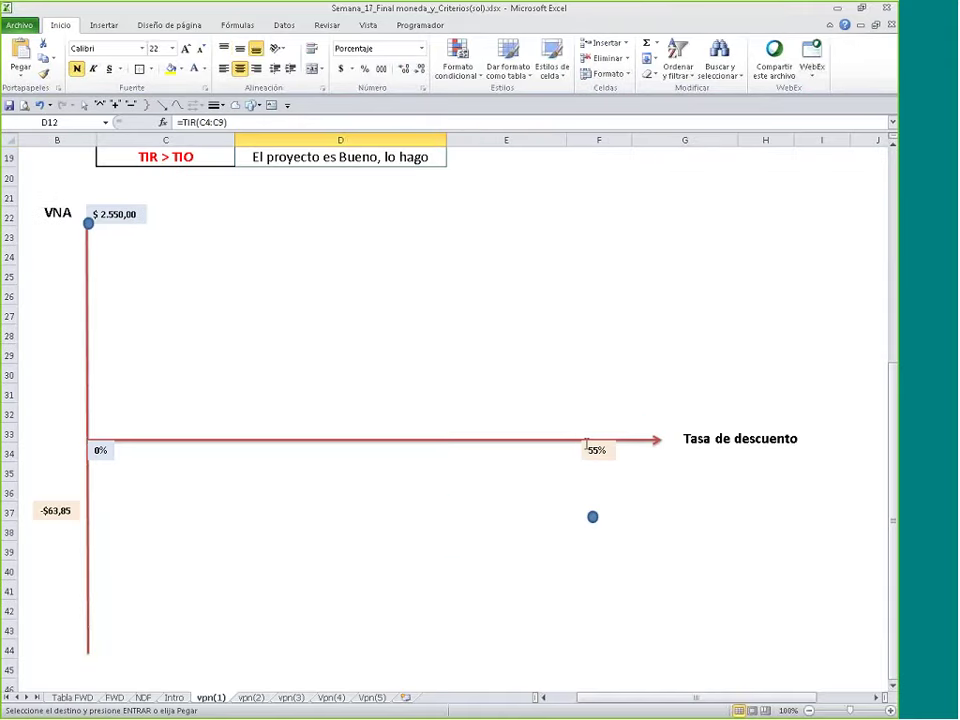
pyautogui.click(587, 446)
pyautogui.moveTo(608, 461); pyautogui.dragTo(473, 451)
pyautogui.hotkey('ctrl', 'v')
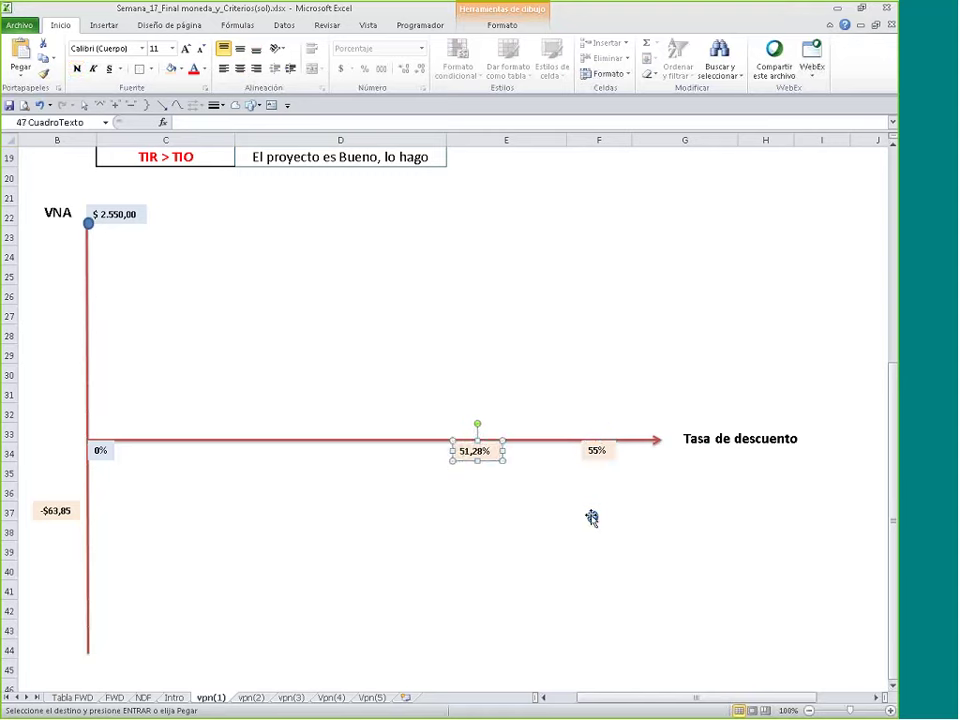
# Step: Duplicate the lower circle marker onto the horizontal axis and move the 51,28% label just above the new marker
pyautogui.click(593, 516)
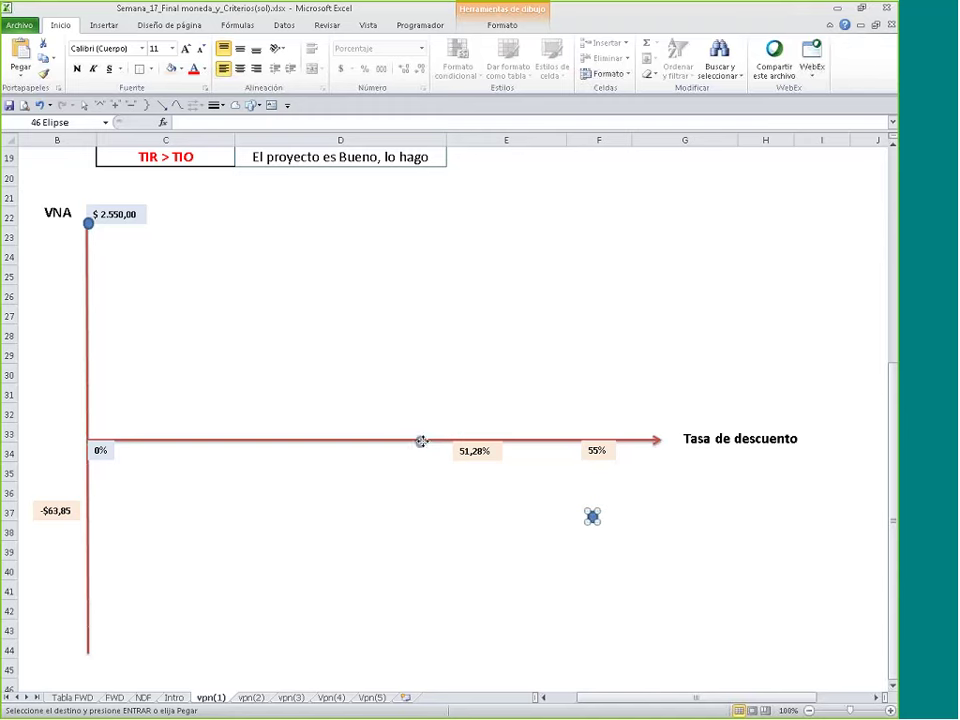
pyautogui.moveTo(593, 516); pyautogui.dragTo(421, 441)
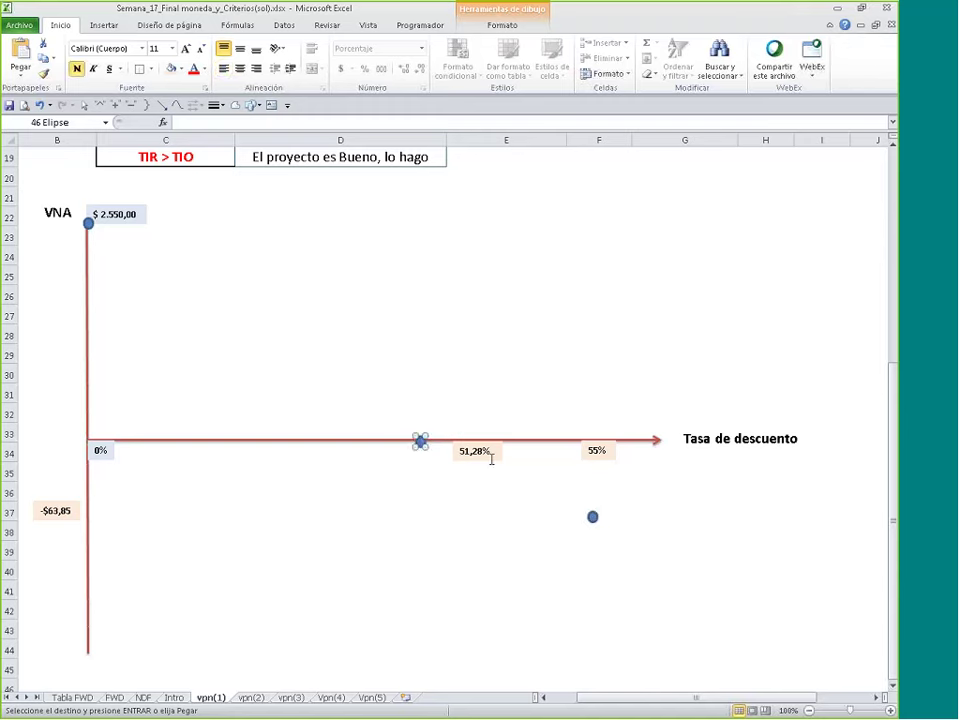
pyautogui.click(492, 458)
pyautogui.moveTo(492, 458); pyautogui.dragTo(438, 428)
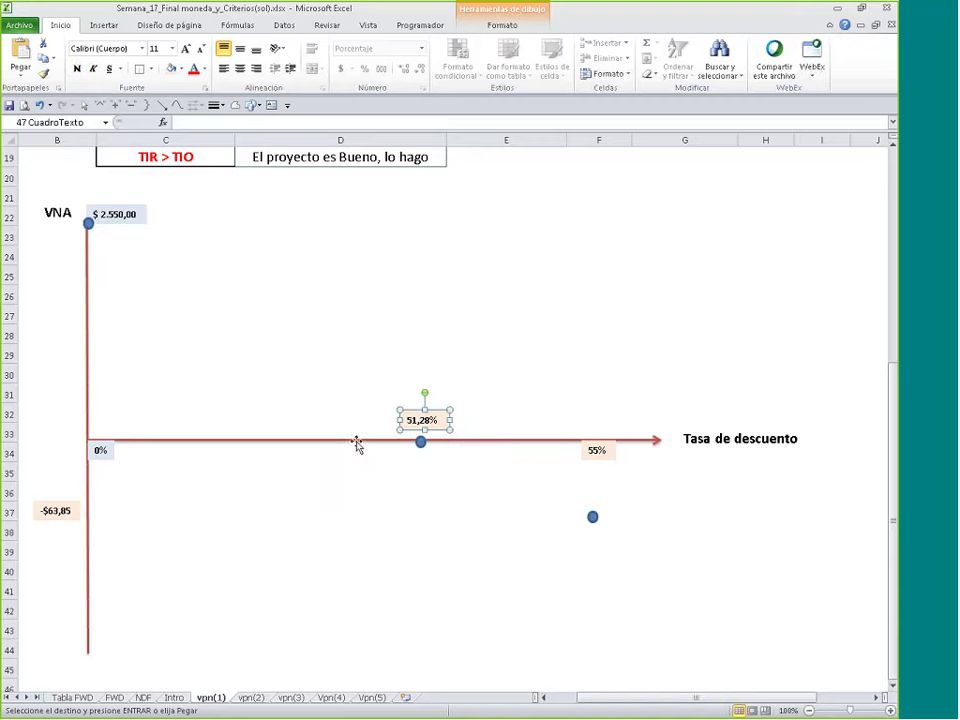
# Step: Change the 51,28% label's fill colour to light green
pyautogui.click(502, 25)
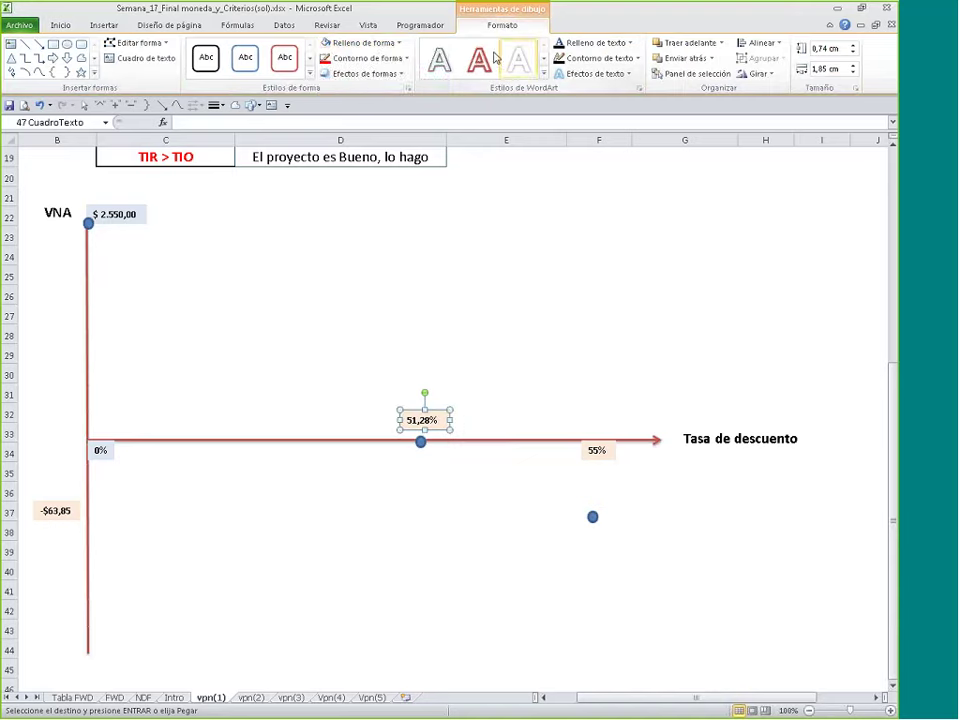
pyautogui.click(363, 42)
pyautogui.click(398, 104)
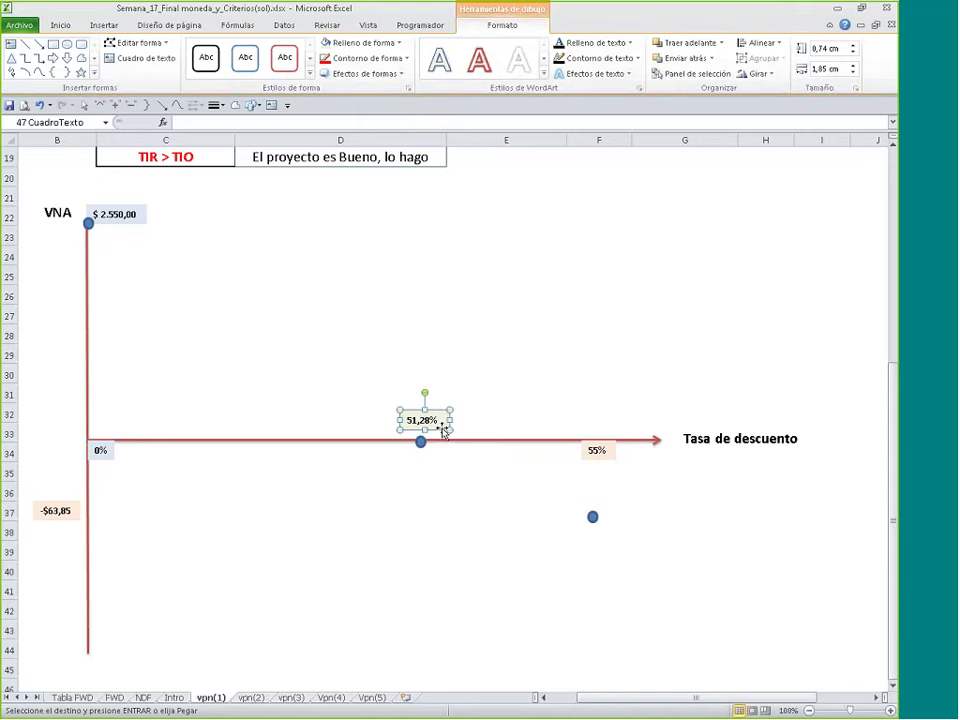
# Step: Duplicate the green 51,28% label to just left of the origin on the vertical axis and change its text to 0
pyautogui.moveTo(444, 430); pyautogui.dragTo(80, 445)
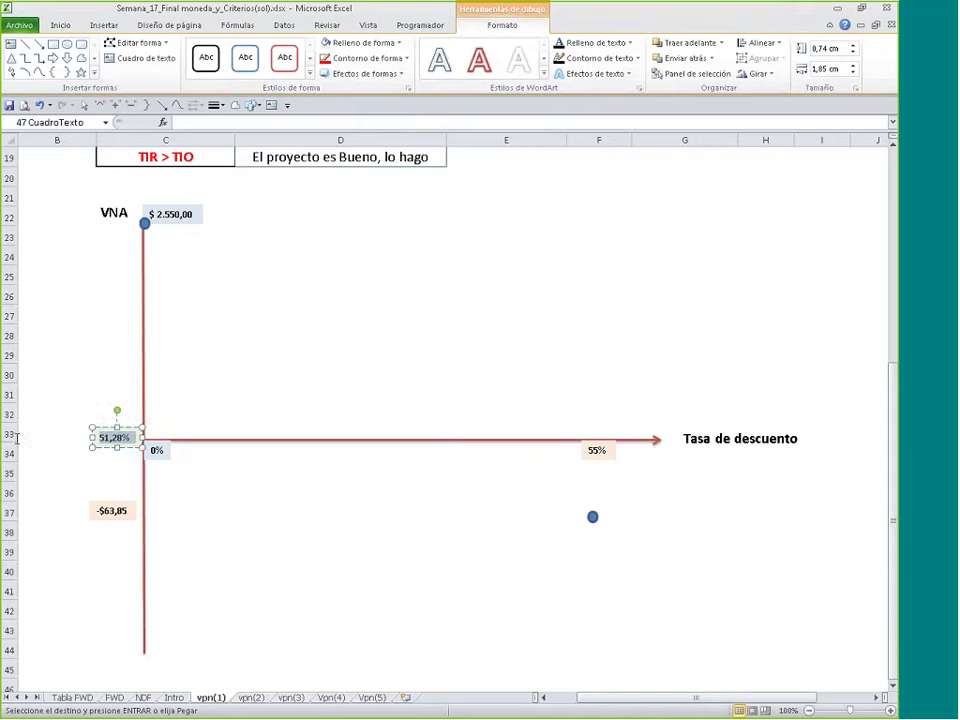
pyautogui.write('0')
pyautogui.press('Escape')
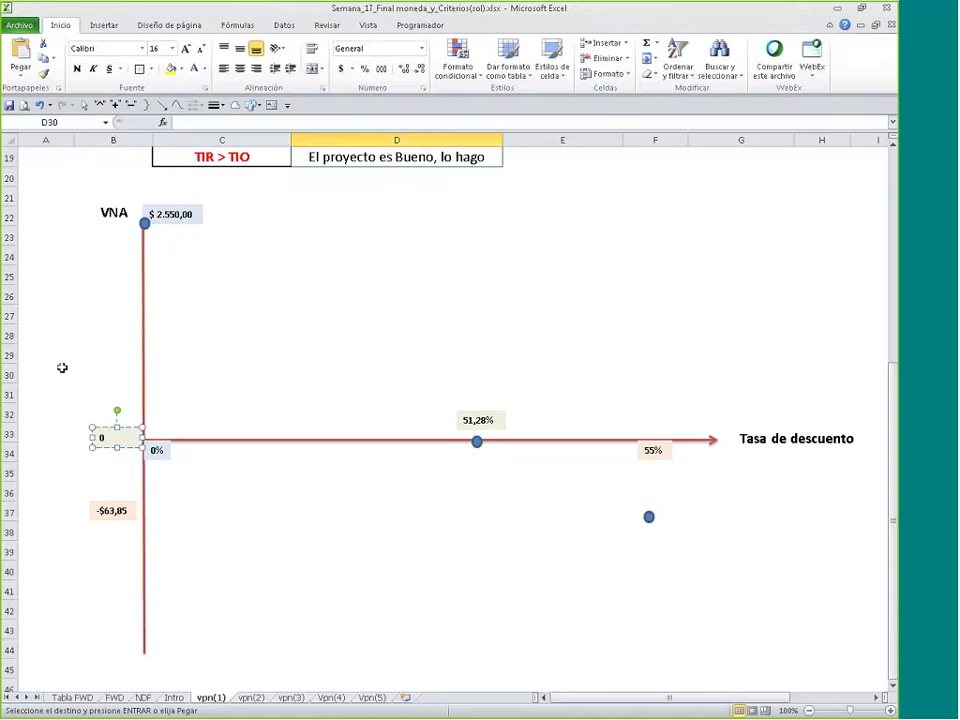
pyautogui.press('Escape')
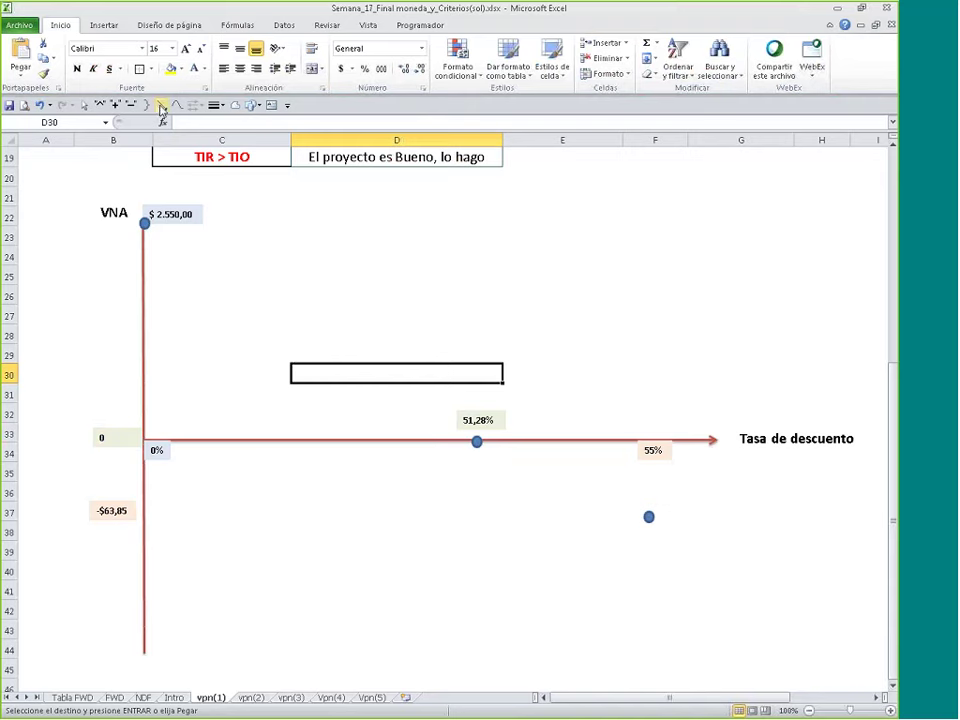
pyautogui.moveTo(145, 222)
pyautogui.mouseDown()
pyautogui.moveTo(491, 459)
pyautogui.moveTo(602, 519)
pyautogui.moveTo(662, 516)
pyautogui.moveTo(649, 513)
pyautogui.mouseUp()
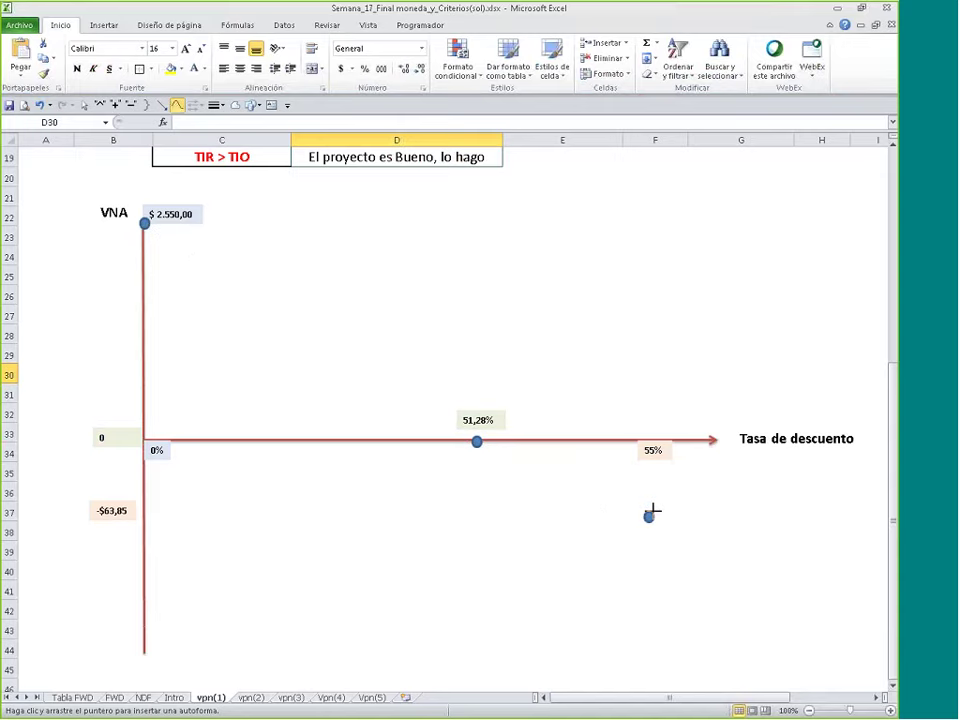
pyautogui.click(435, 368)
pyautogui.hotkey('ctrl', 'z')
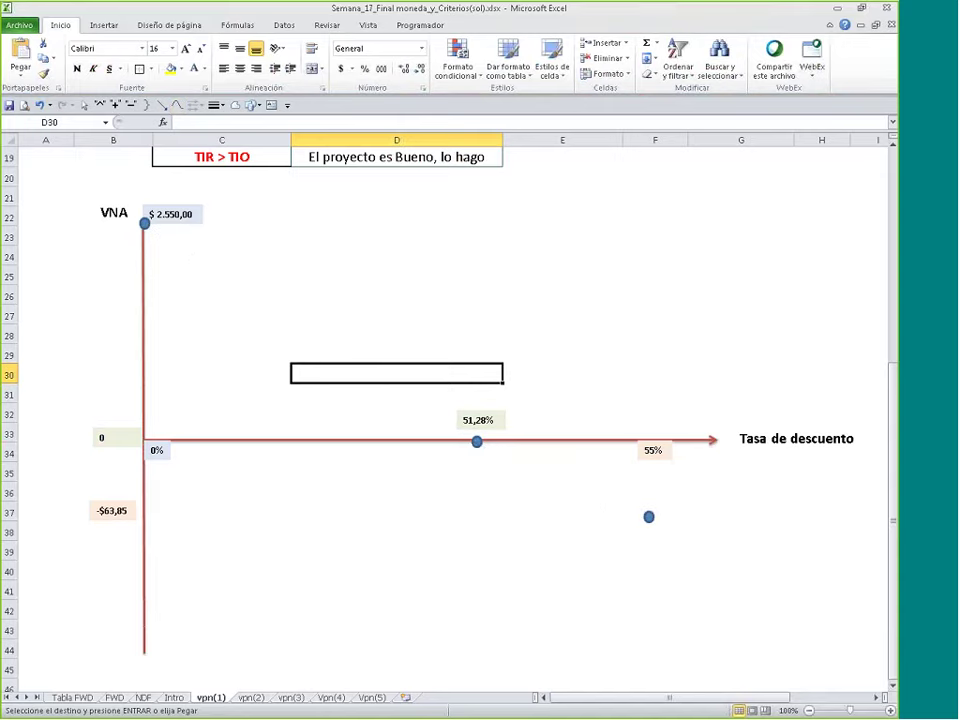
# Step: Move the circle marker on the horizontal axis and its 51,28% label slightly closer to the origin
pyautogui.click(474, 440)
pyautogui.moveTo(470, 440); pyautogui.dragTo(437, 439)
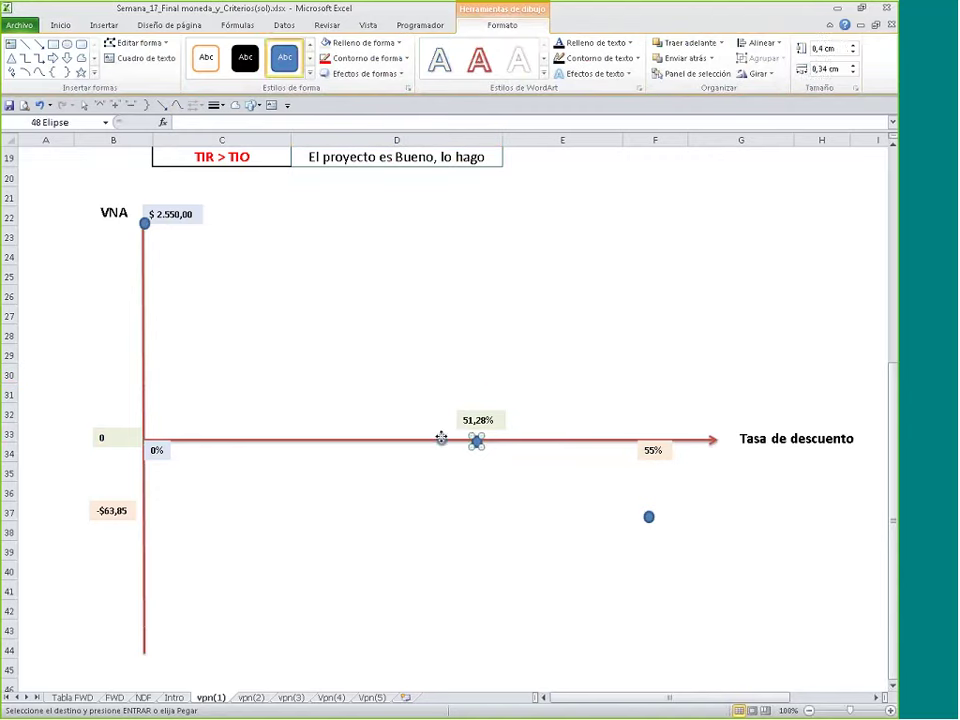
pyautogui.click(497, 430)
pyautogui.moveTo(497, 430); pyautogui.dragTo(476, 431)
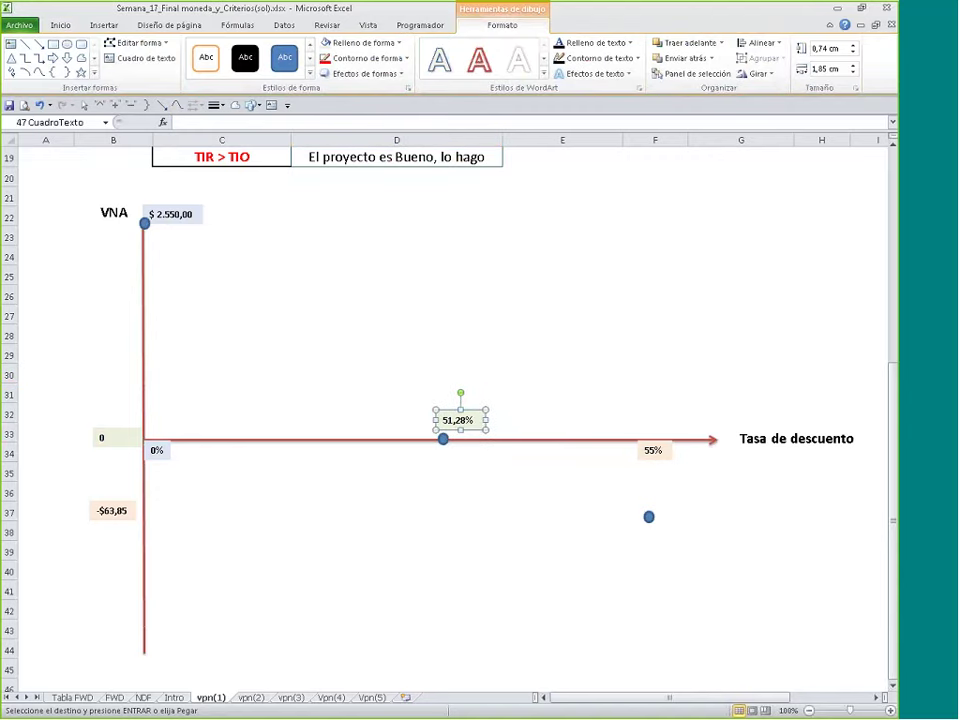
# Step: Draw a curve about 10,98 by 19,74 cm from the $ 2.550,00 marker through the 51,28% marker to just past the 55% marker
pyautogui.click(176, 105)
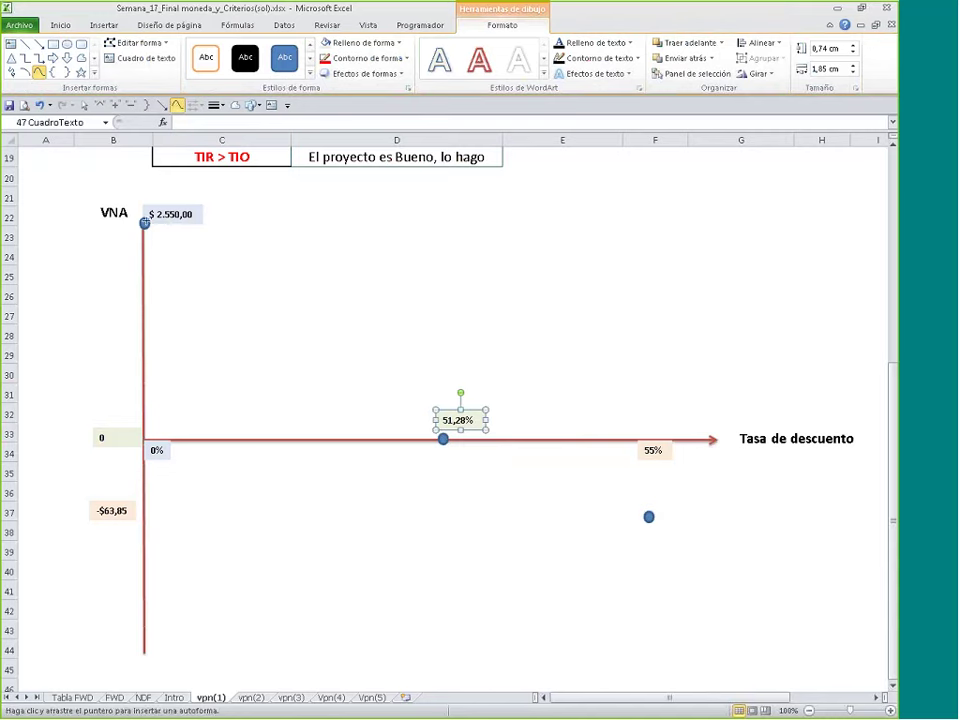
pyautogui.click(145, 222)
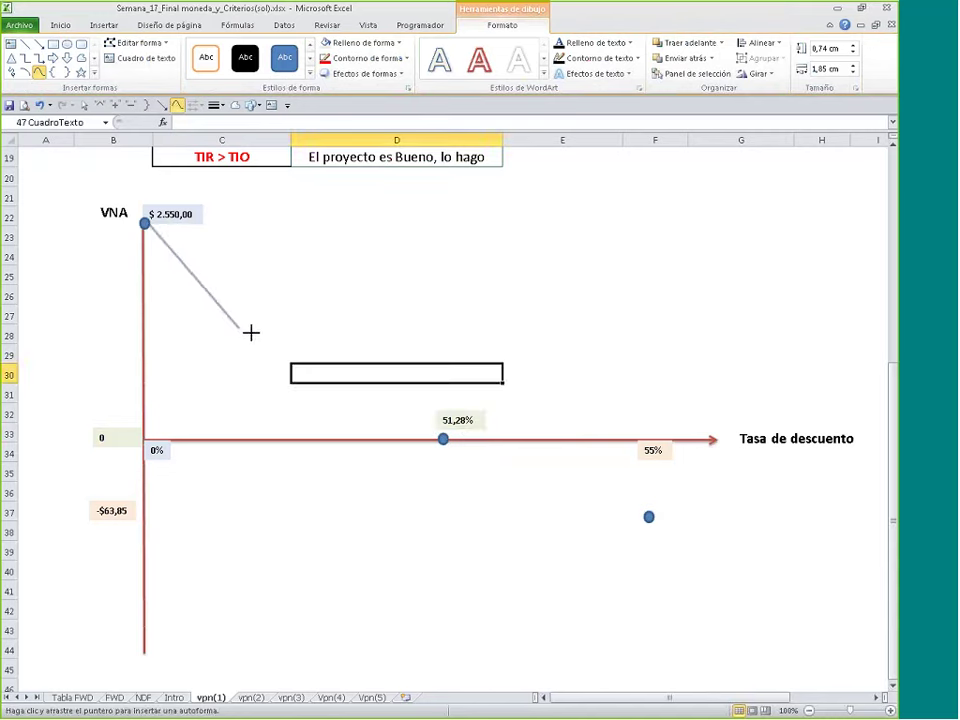
pyautogui.click(443, 440)
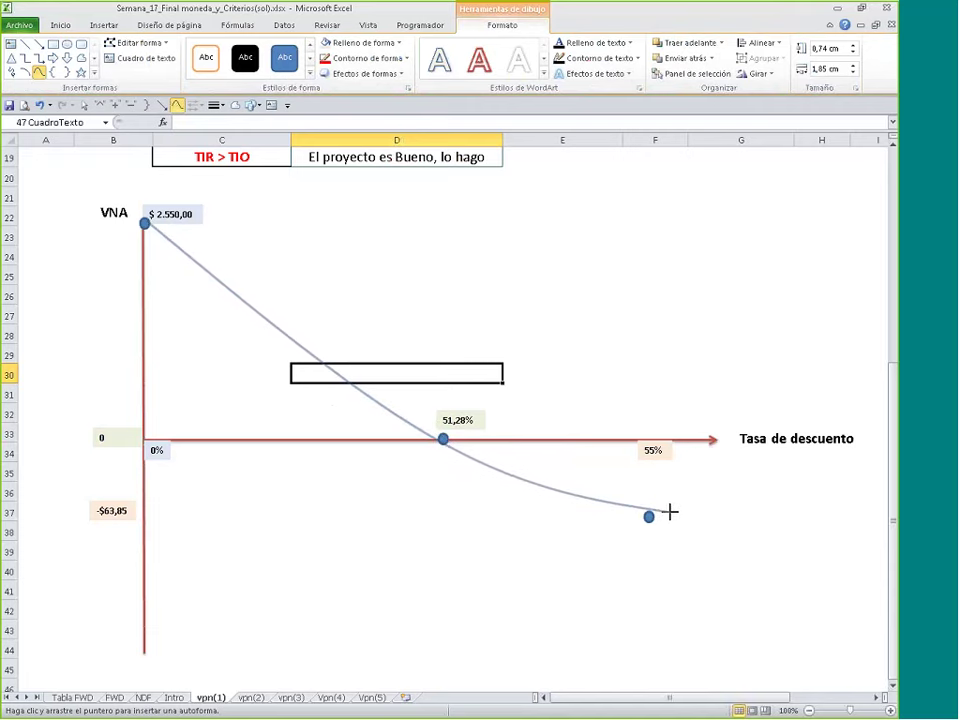
pyautogui.doubleClick(670, 512)
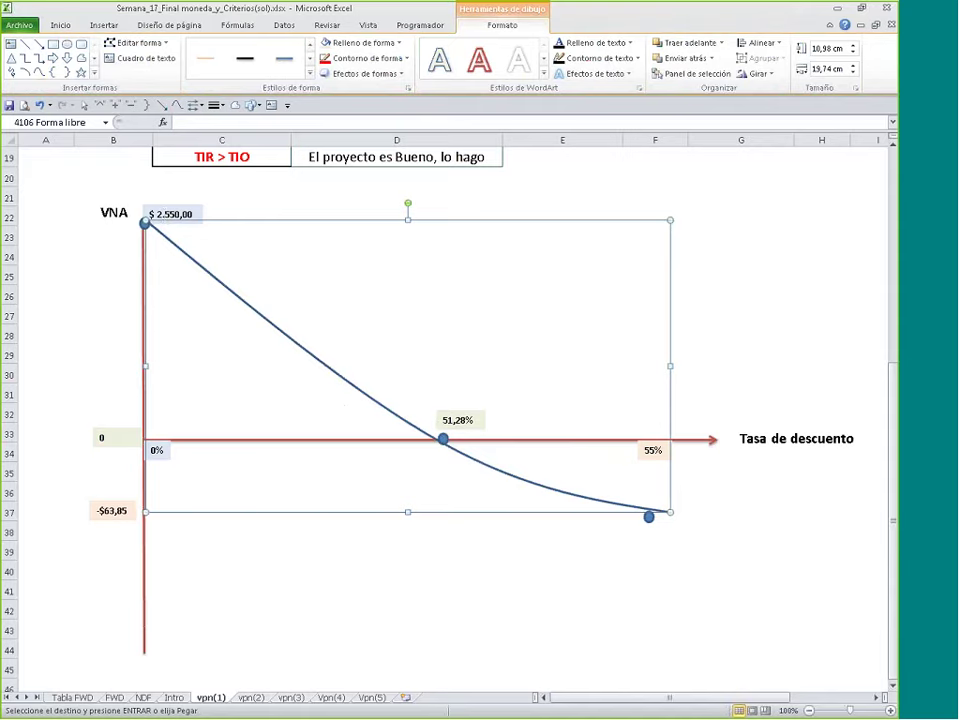
pyautogui.click(745, 368)
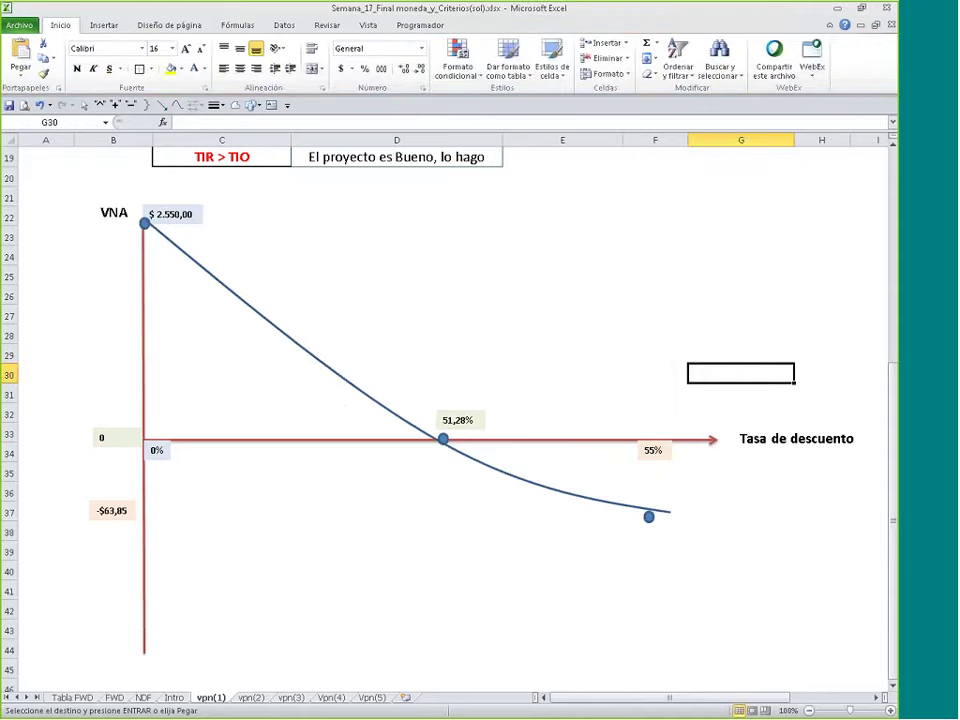
# Step: Link the opportunity rate in E1 back to the scroll bar's cell with the formula +I1/100
pyautogui.click(156, 450)
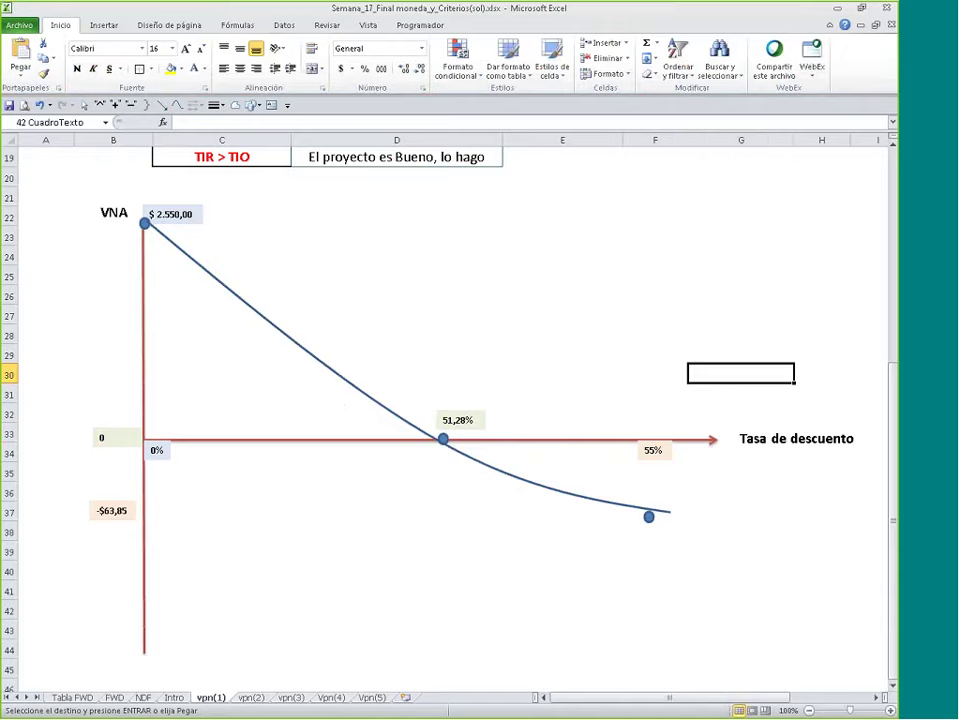
pyautogui.scroll(6, 211, 413)
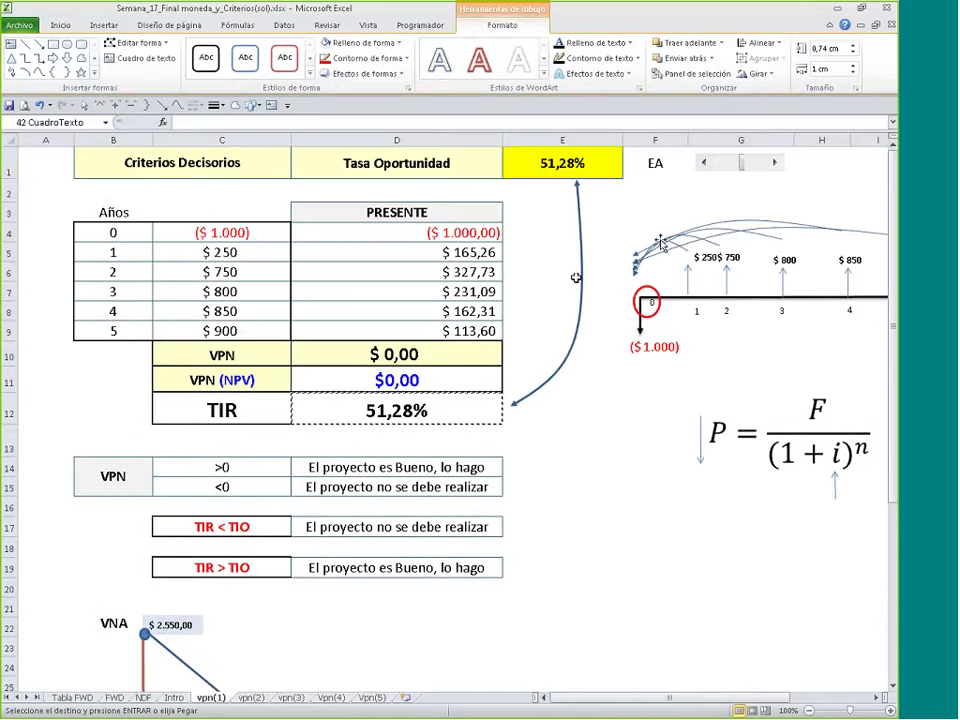
pyautogui.click(591, 164)
pyautogui.write('+')
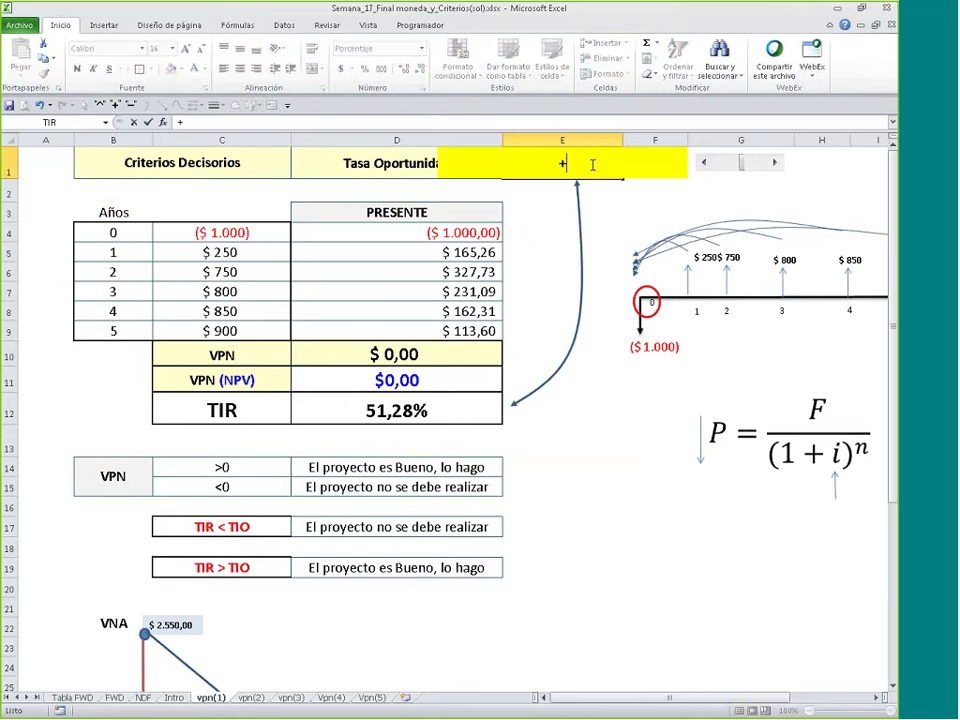
pyautogui.click(863, 157)
pyautogui.write('/100')
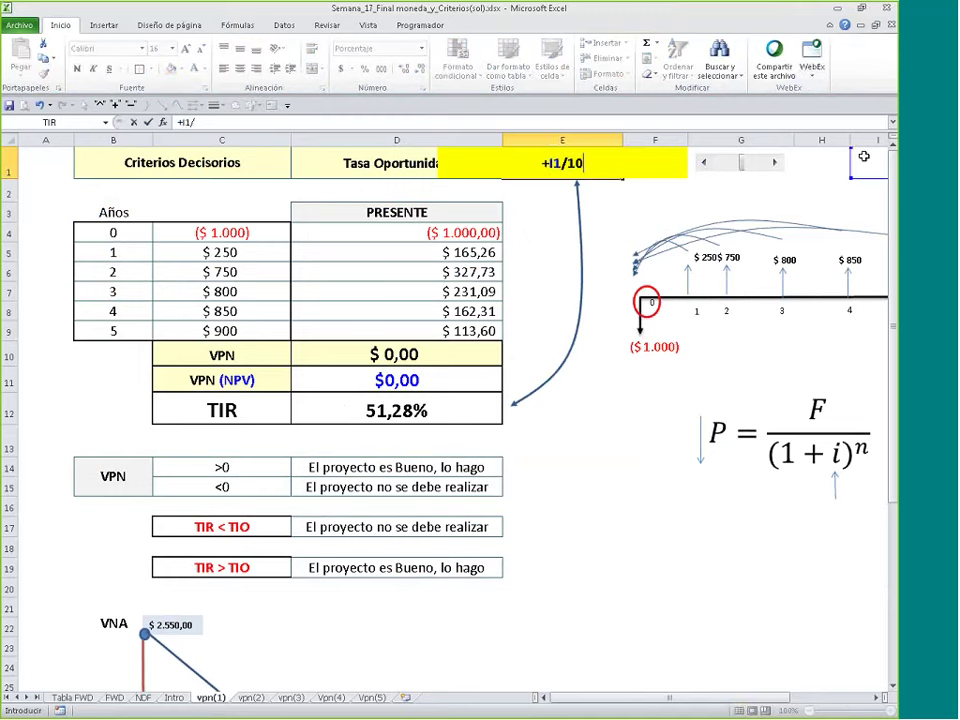
pyautogui.press('Return')
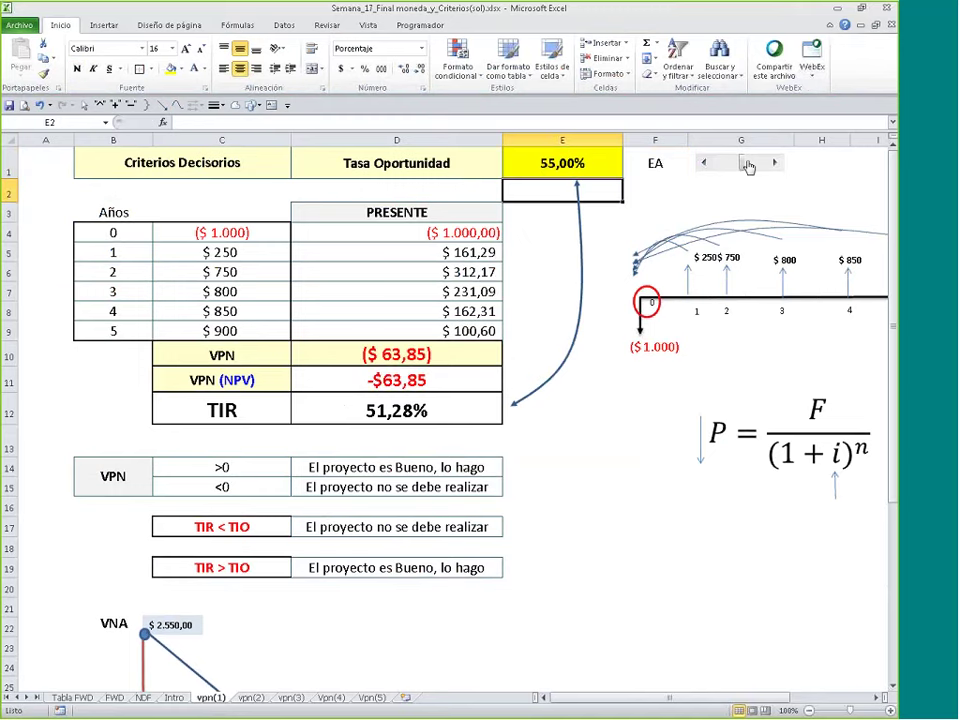
# Step: Lower the opportunity rate to 0% with the scroll bar control and raise it gradually to 16%
pyautogui.moveTo(742, 170); pyautogui.dragTo(716, 170)
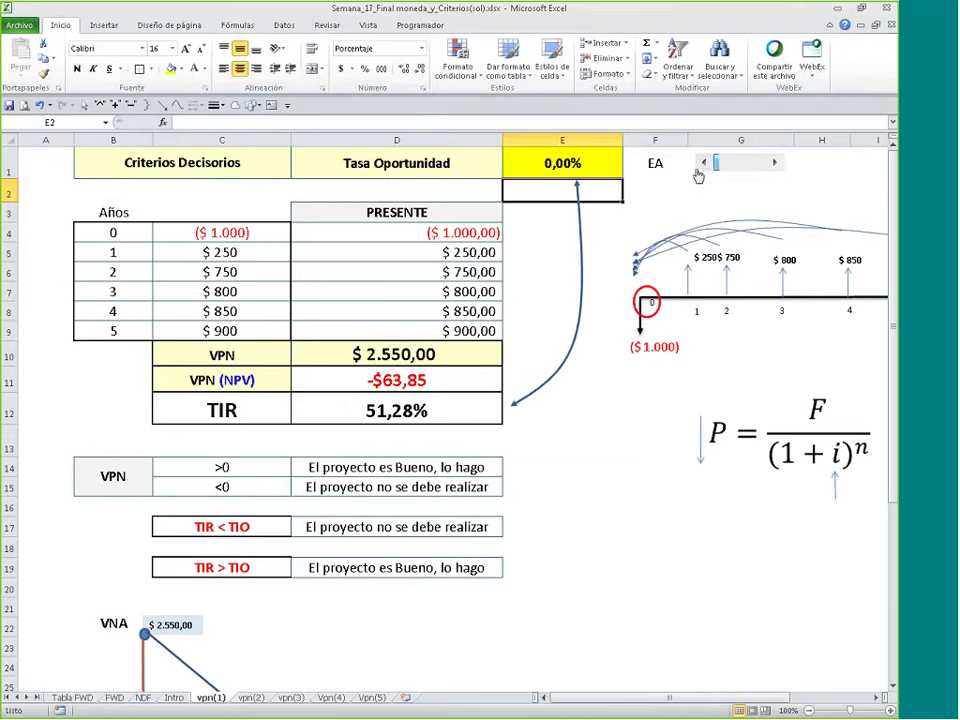
pyautogui.click(774, 165)
pyautogui.click(774, 165)
pyautogui.click(774, 165)
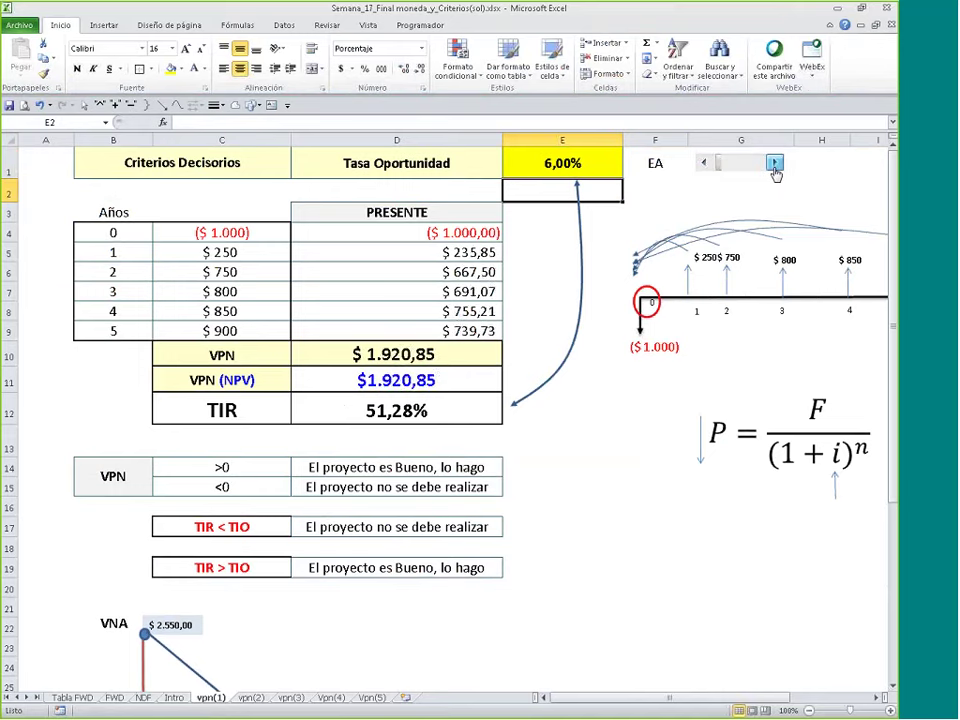
pyautogui.click(774, 165)
pyautogui.click(775, 165)
pyautogui.click(775, 165)
pyautogui.click(775, 165)
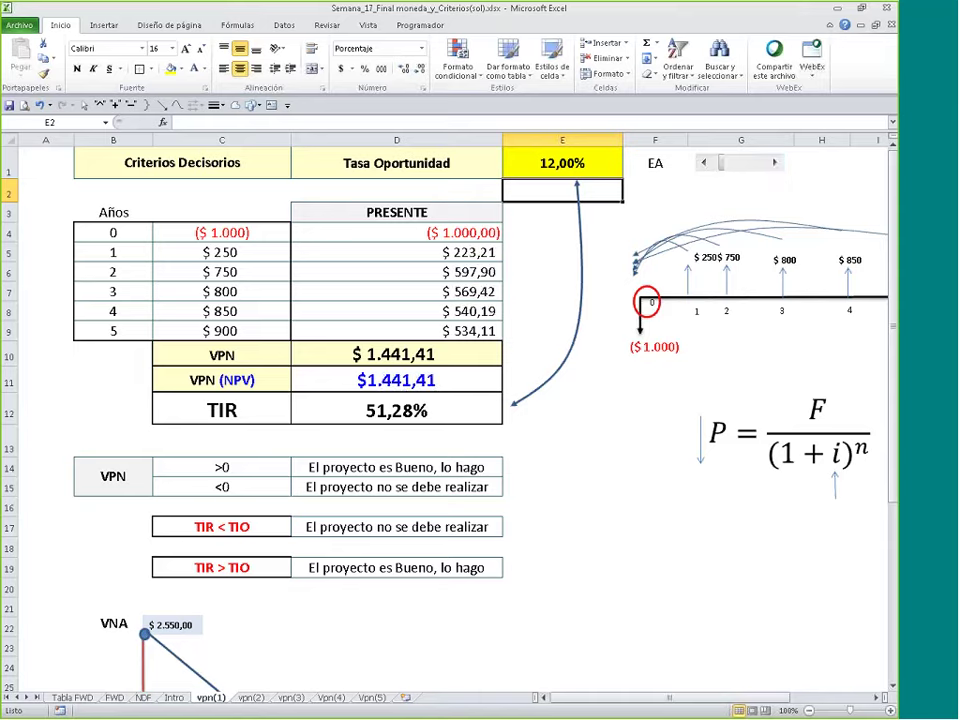
pyautogui.click(776, 165)
pyautogui.click(776, 165)
pyautogui.click(775, 165)
pyautogui.click(775, 165)
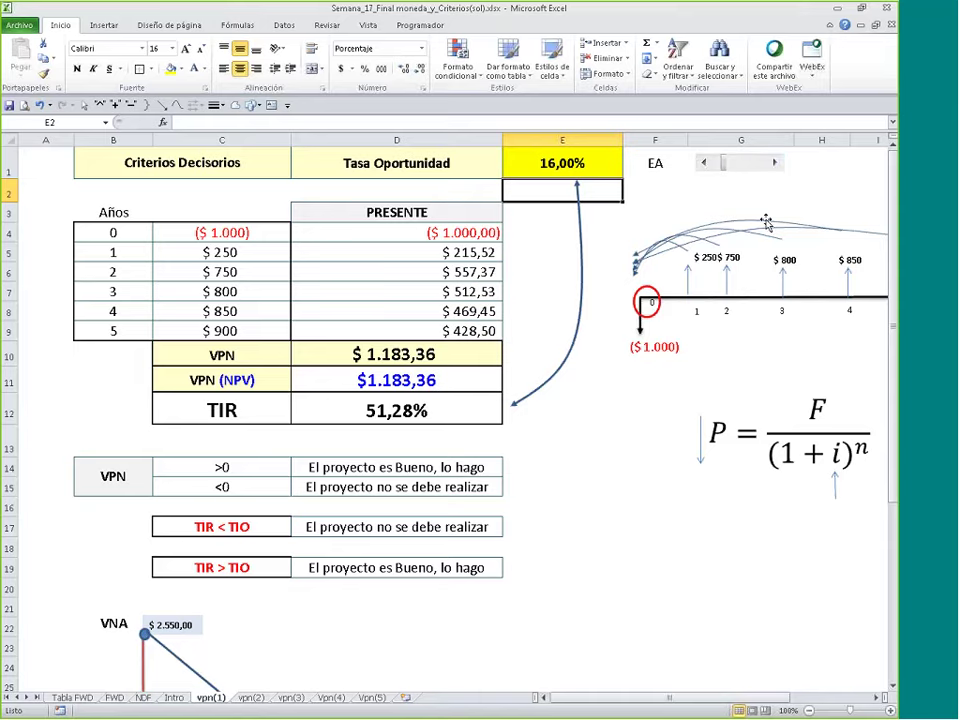
# Step: Raise the opportunity rate gradually from 16% to well beyond the 51,28% TIR, comparing the VPN with the curve
pyautogui.keyDown('ctrl'); pyautogui.scroll(-2, 757, 237); pyautogui.keyUp('ctrl')
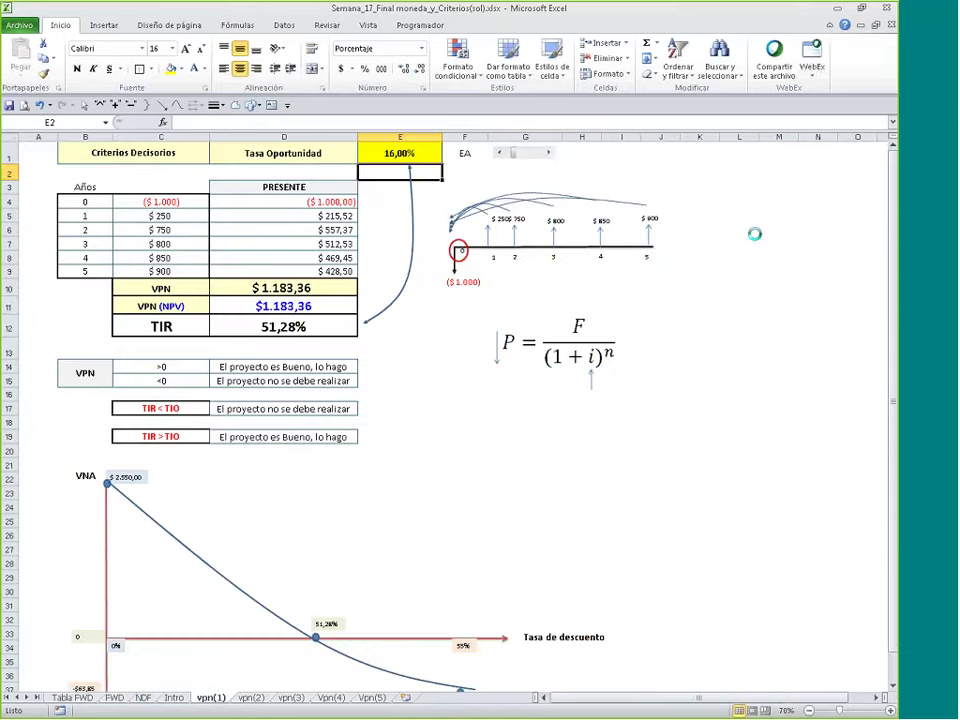
pyautogui.click(549, 155)
pyautogui.click(549, 155)
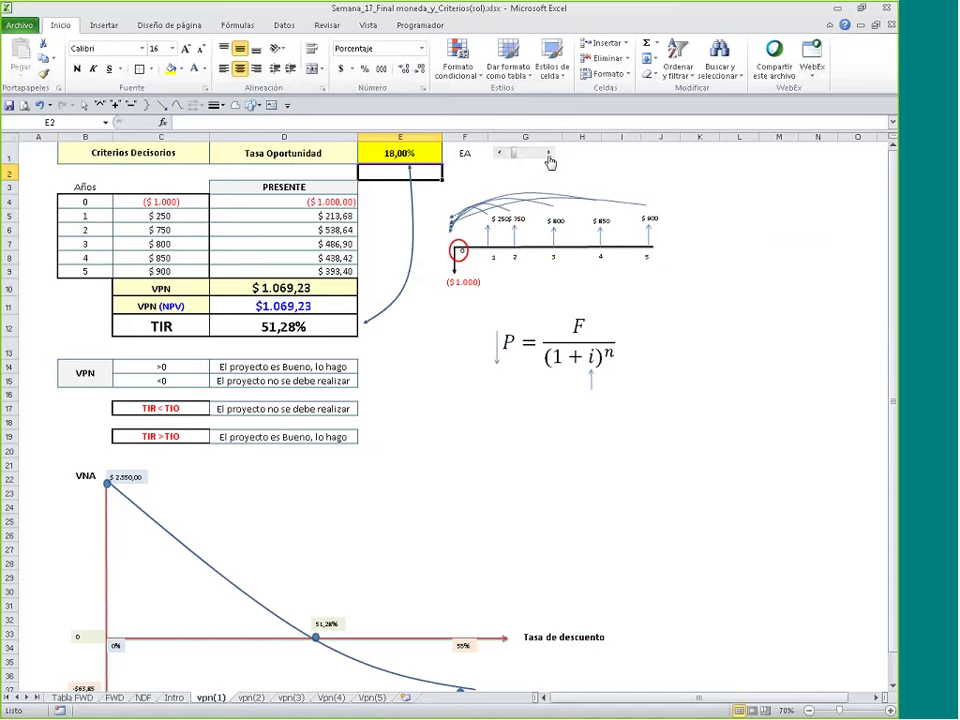
pyautogui.click(549, 155)
pyautogui.click(549, 155)
pyautogui.click(549, 155)
pyautogui.click(549, 155)
pyautogui.click(549, 155)
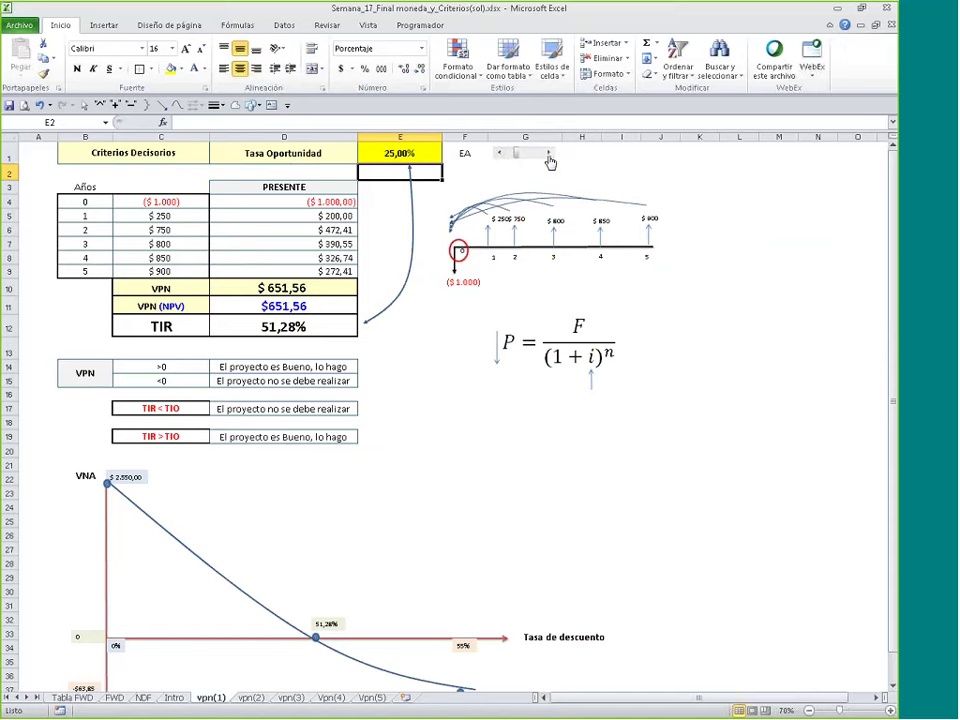
pyautogui.click(549, 155)
pyautogui.click(549, 155)
pyautogui.click(549, 155)
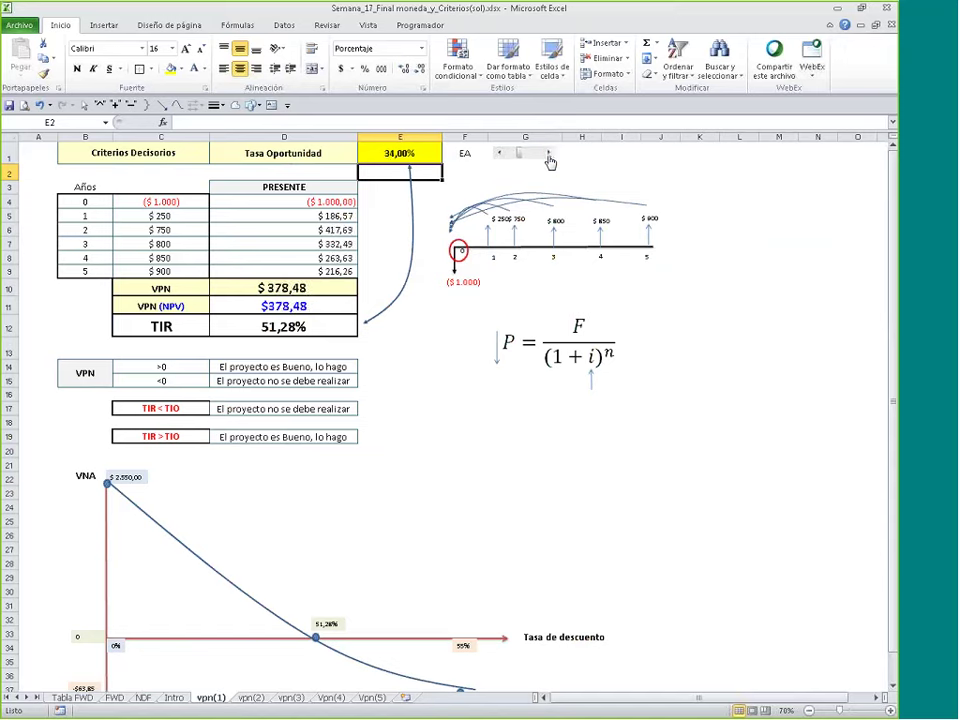
pyautogui.click(549, 155)
pyautogui.click(549, 155)
pyautogui.click(549, 155)
pyautogui.click(549, 155)
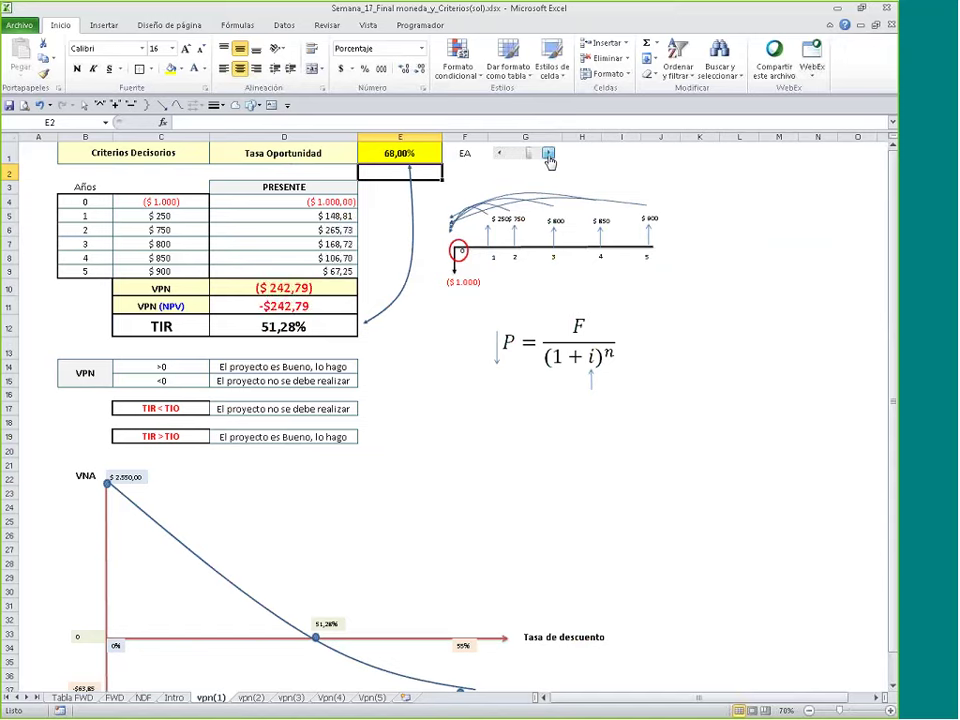
pyautogui.click(549, 155)
pyautogui.click(549, 155)
pyautogui.click(549, 155)
pyautogui.click(549, 155)
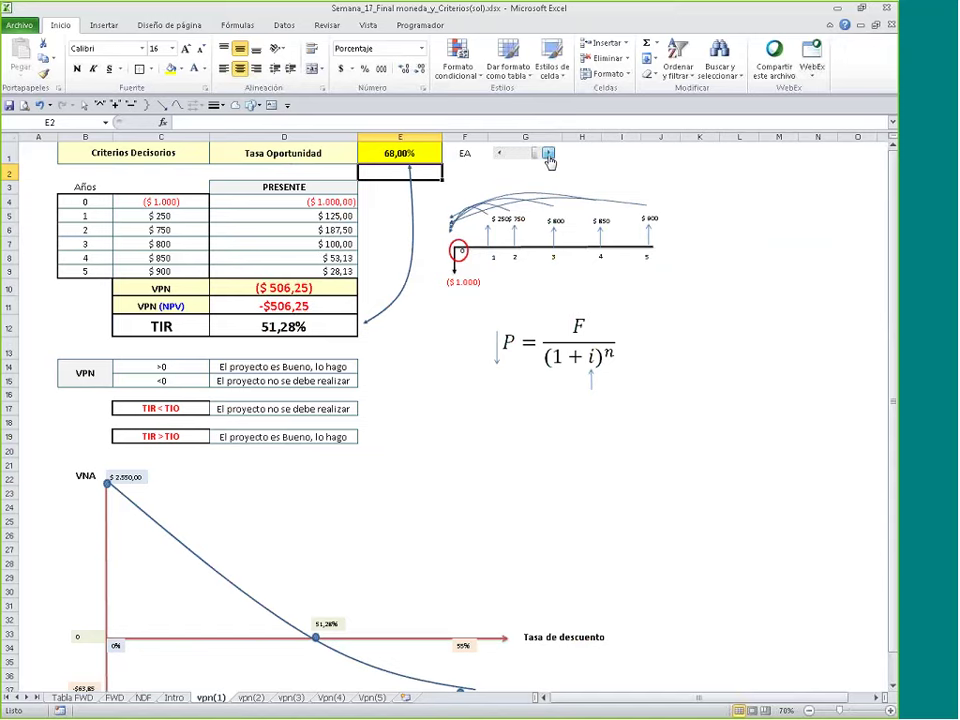
# Step: Bring the opportunity rate back down to 25% with the scroll bar control
pyautogui.click(530, 155)
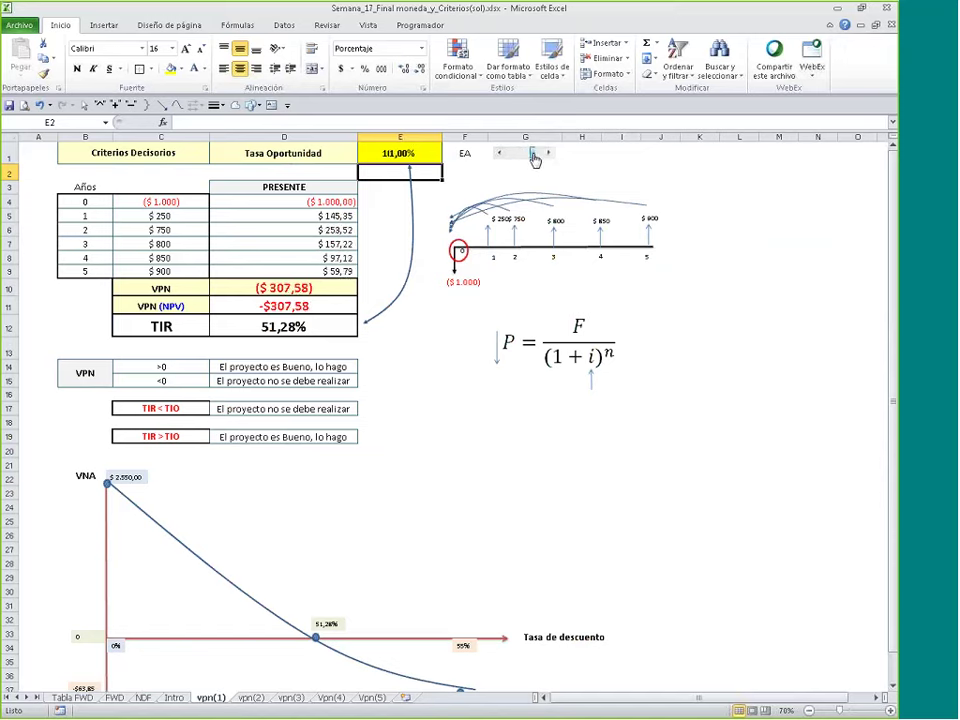
pyautogui.moveTo(529, 160); pyautogui.dragTo(502, 160)
pyautogui.click(499, 154)
pyautogui.click(470, 451)
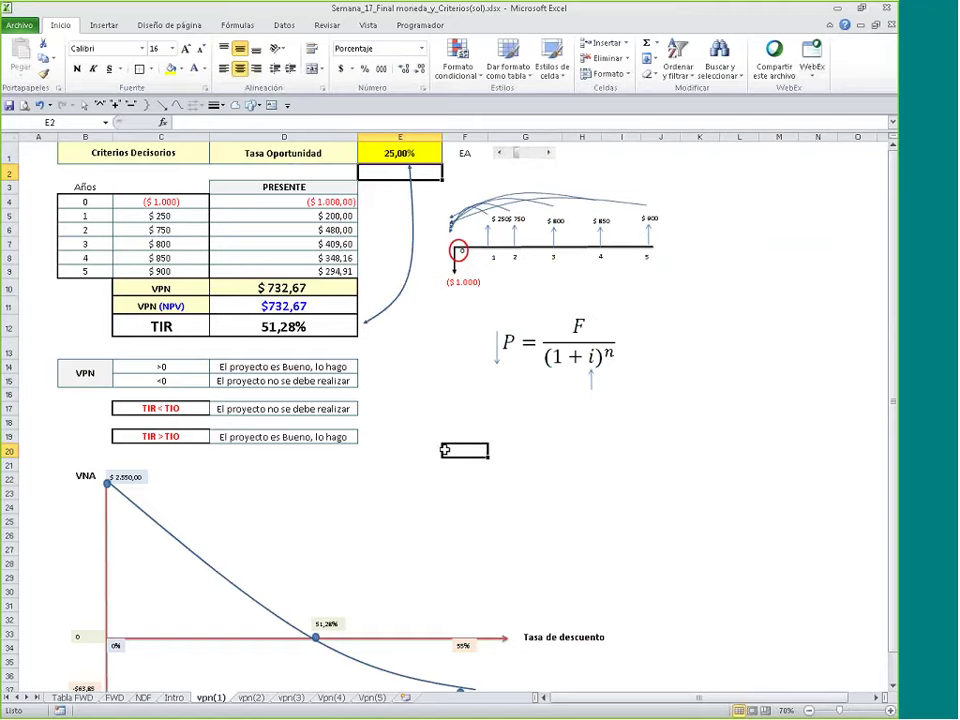
# Step: Nudge the 51,28% label slightly higher above its marker on the graph's horizontal axis
pyautogui.scroll(1, 480, 448)
pyautogui.scroll(1, 479, 430)
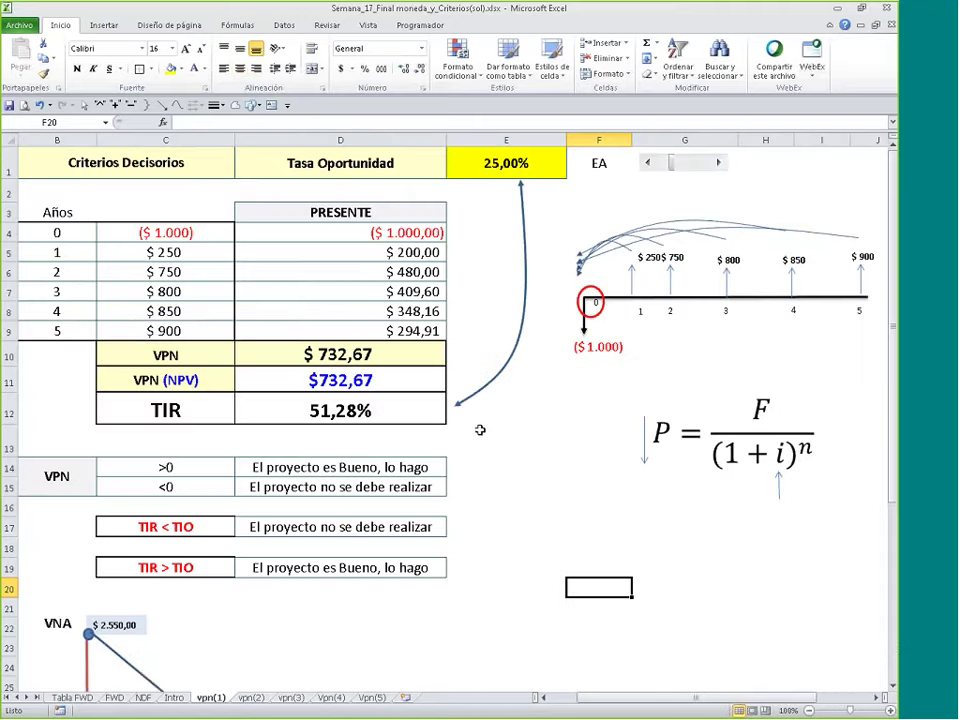
pyautogui.scroll(-5, 479, 430)
pyautogui.scroll(-1, 481, 428)
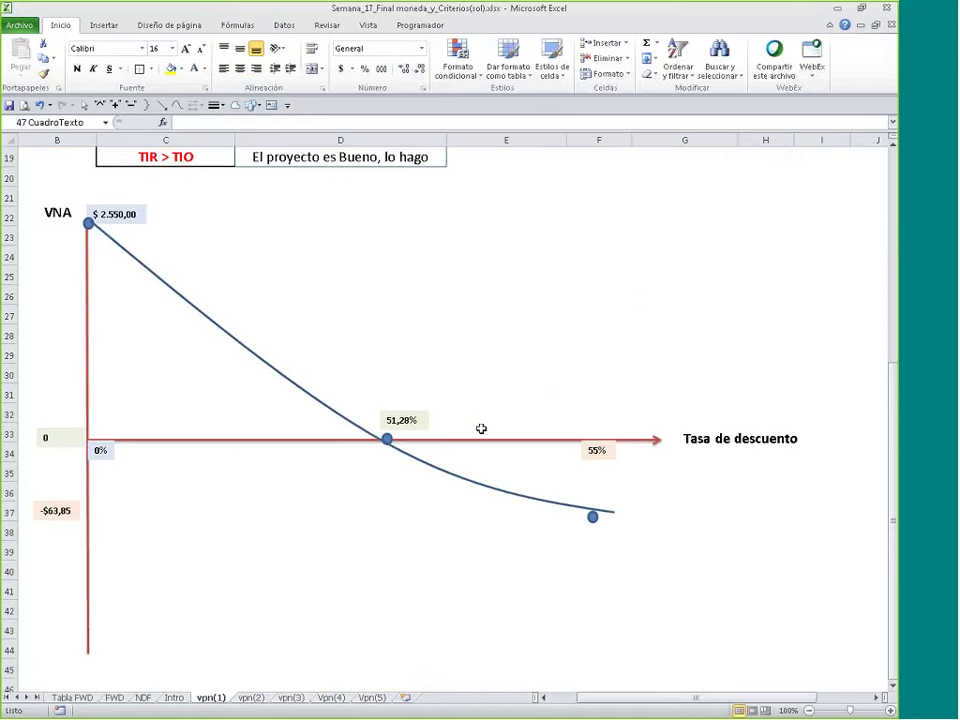
pyautogui.click(436, 418)
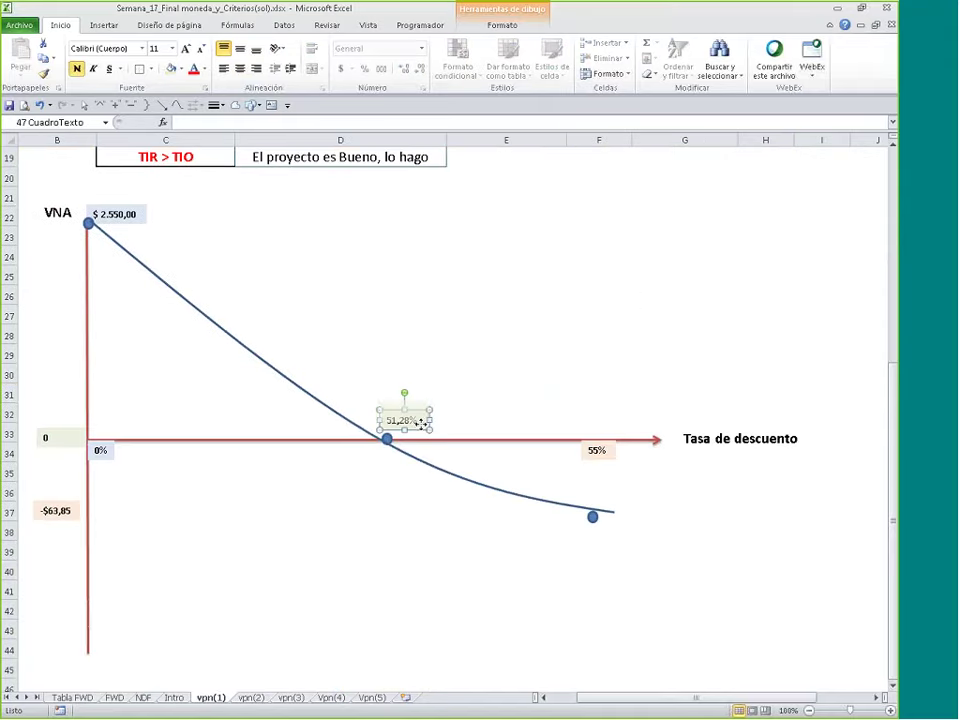
pyautogui.moveTo(421, 423); pyautogui.dragTo(425, 427)
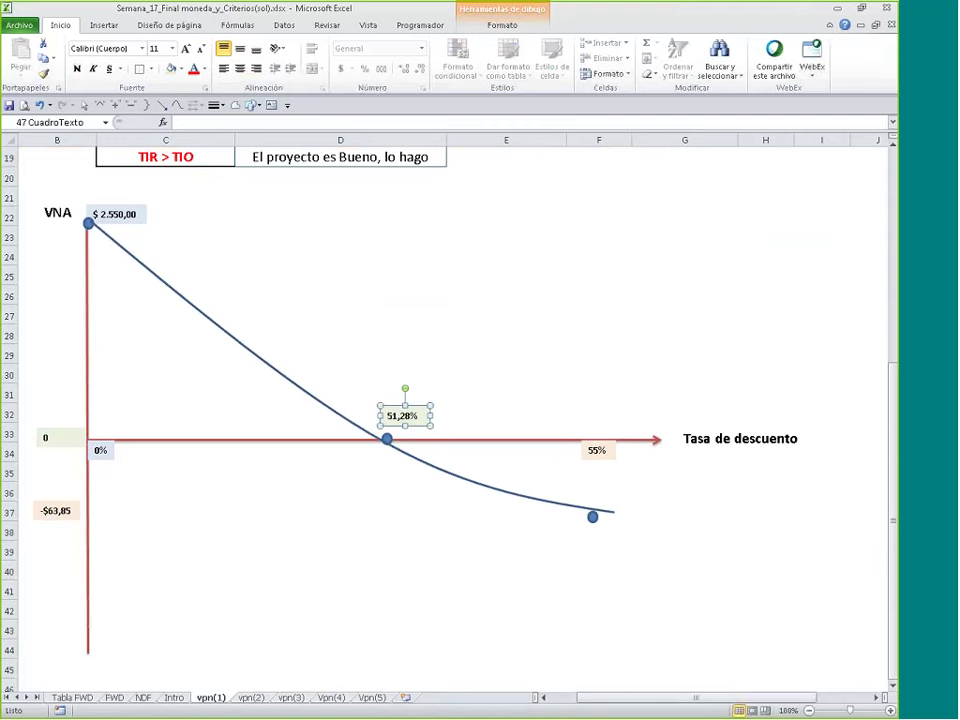
# Step: Extend the horizontal axis label to read "Tasa de descuento (TIO)" and nudge it slightly closer to the arrowhead
pyautogui.click(686, 441)
pyautogui.moveTo(686, 441); pyautogui.dragTo(816, 441)
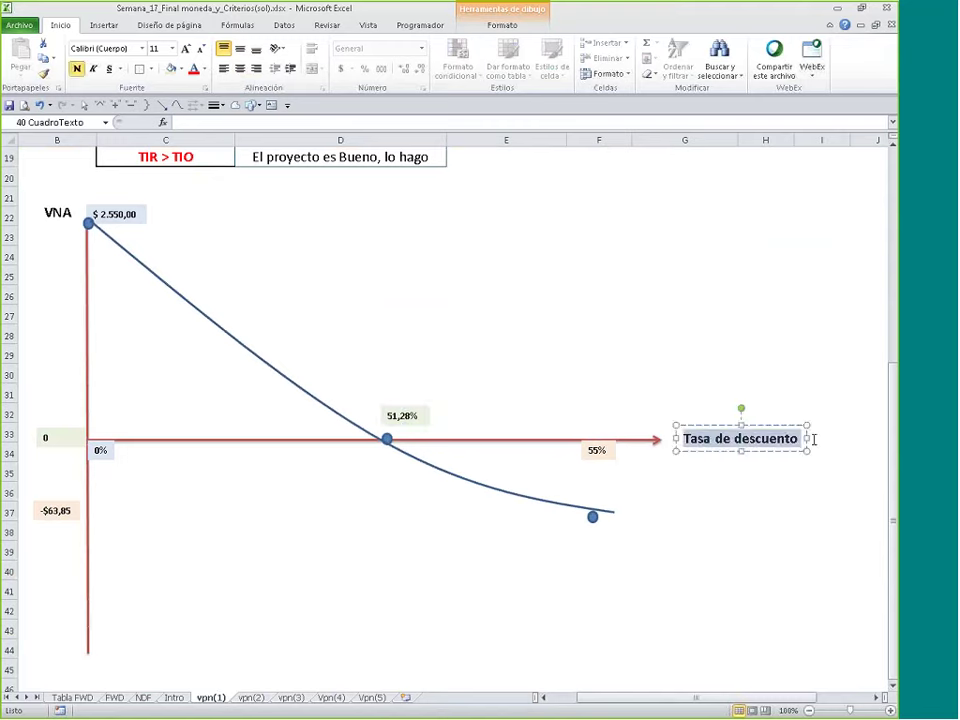
pyautogui.click(801, 440)
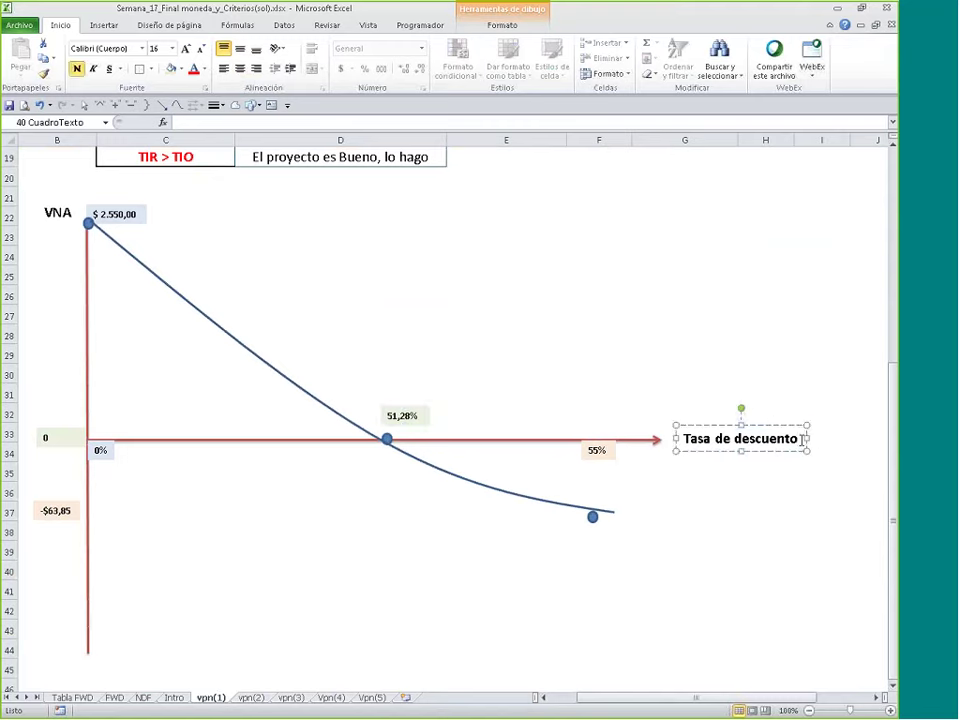
pyautogui.write('(TIO)')
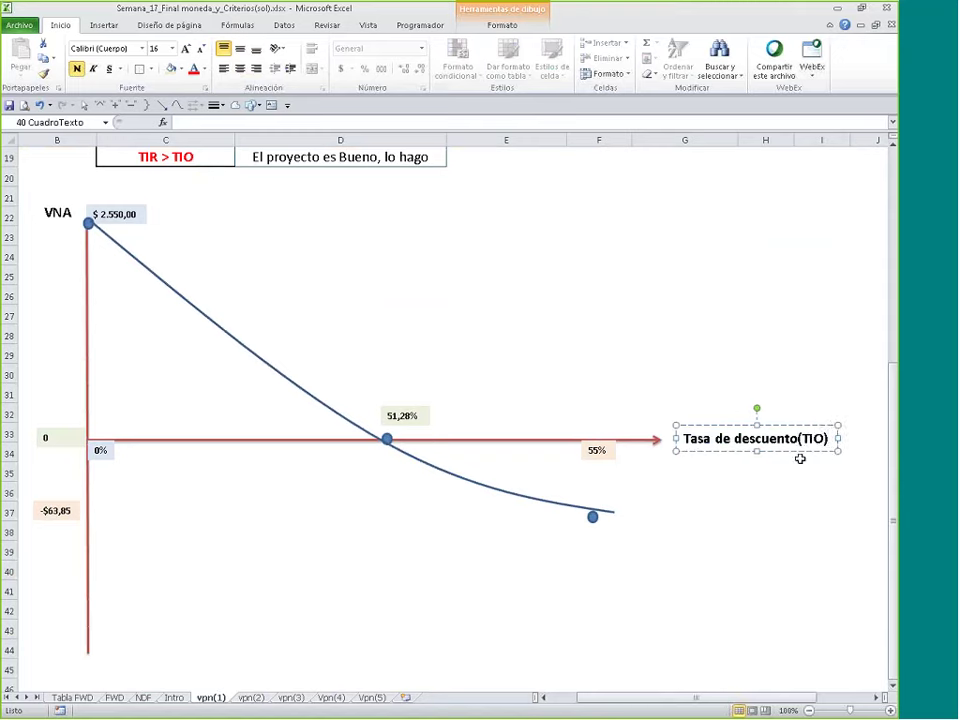
pyautogui.press('Left')
pyautogui.press('Left')
pyautogui.press('Left')
pyautogui.press('Left')
pyautogui.press('Left')
pyautogui.click(790, 452)
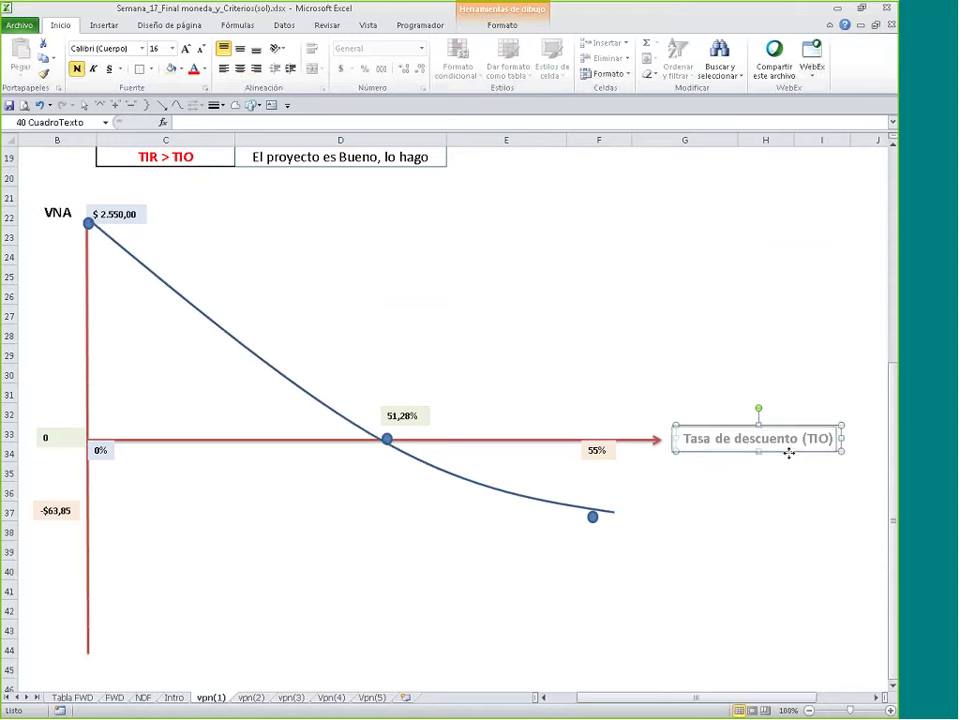
pyautogui.moveTo(790, 452); pyautogui.dragTo(785, 452)
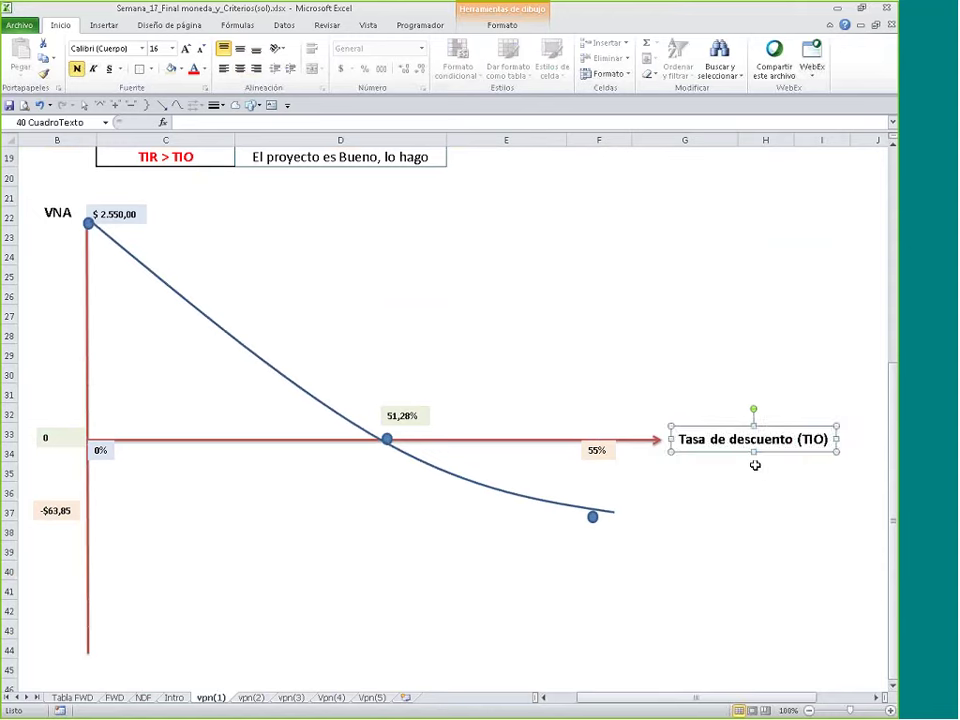
# Step: Nudge the 51,28% label slightly closer to its point on the discount rate axis
pyautogui.click(411, 427)
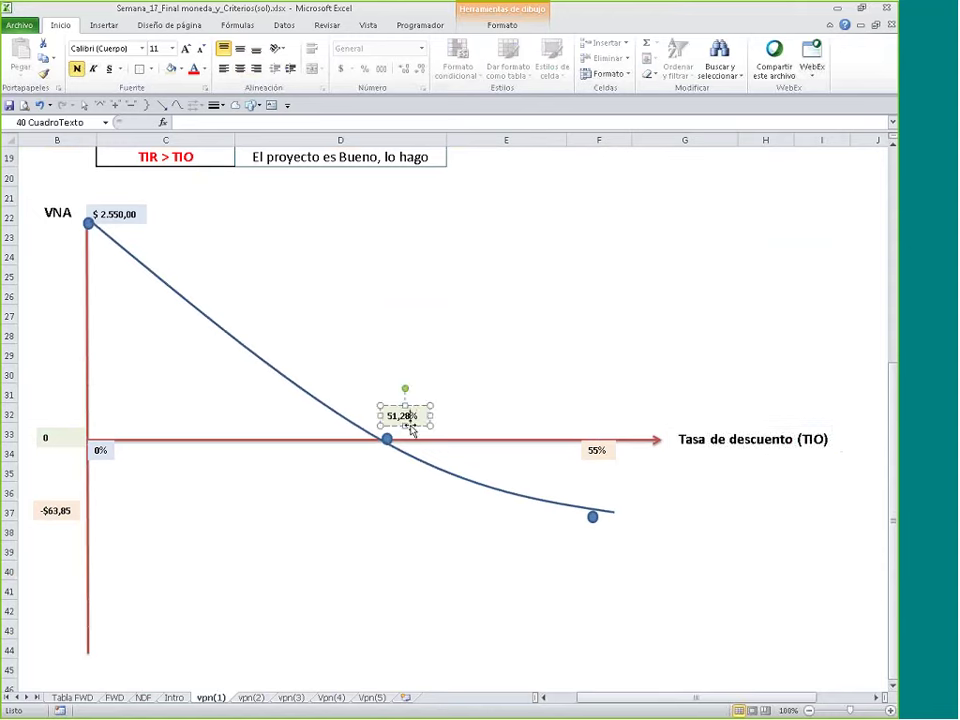
pyautogui.moveTo(411, 427); pyautogui.dragTo(413, 428)
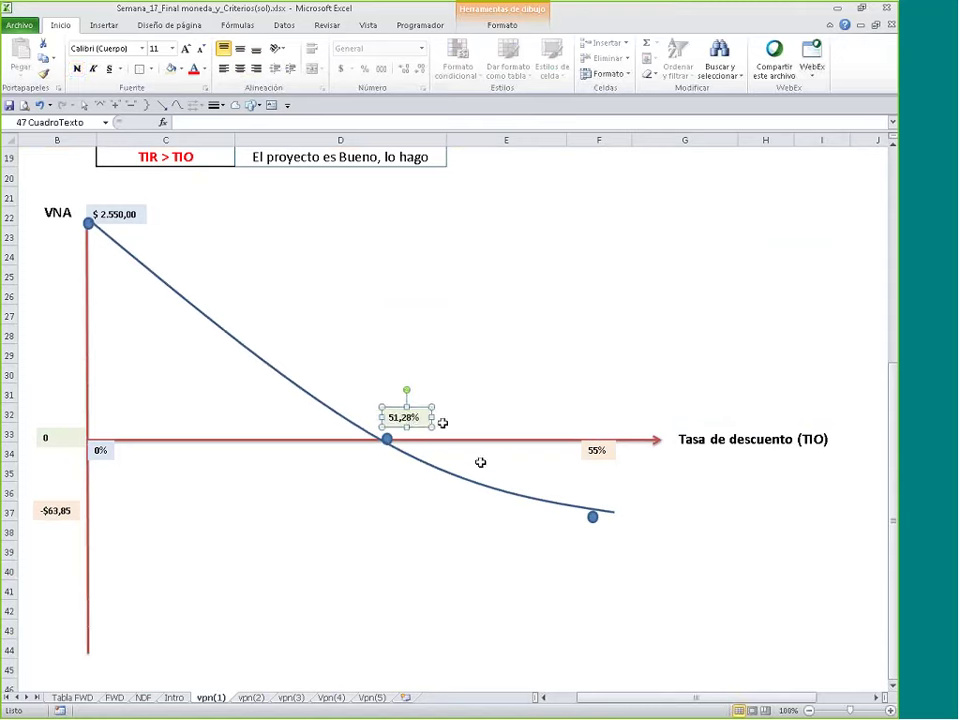
pyautogui.moveTo(489, 451); pyautogui.dragTo(536, 380)
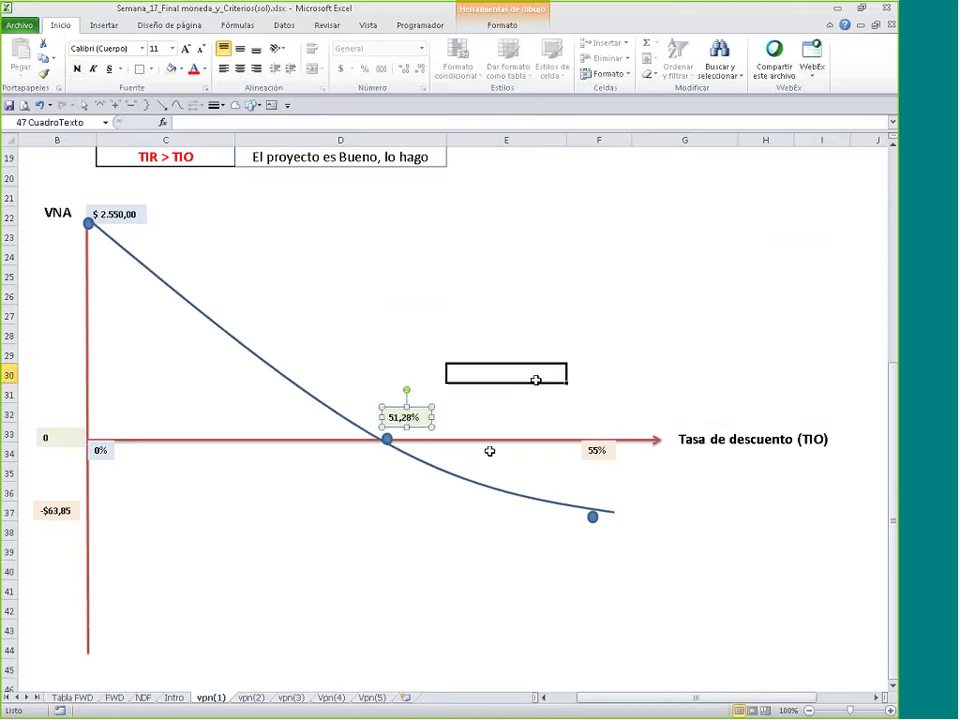
pyautogui.click(536, 380)
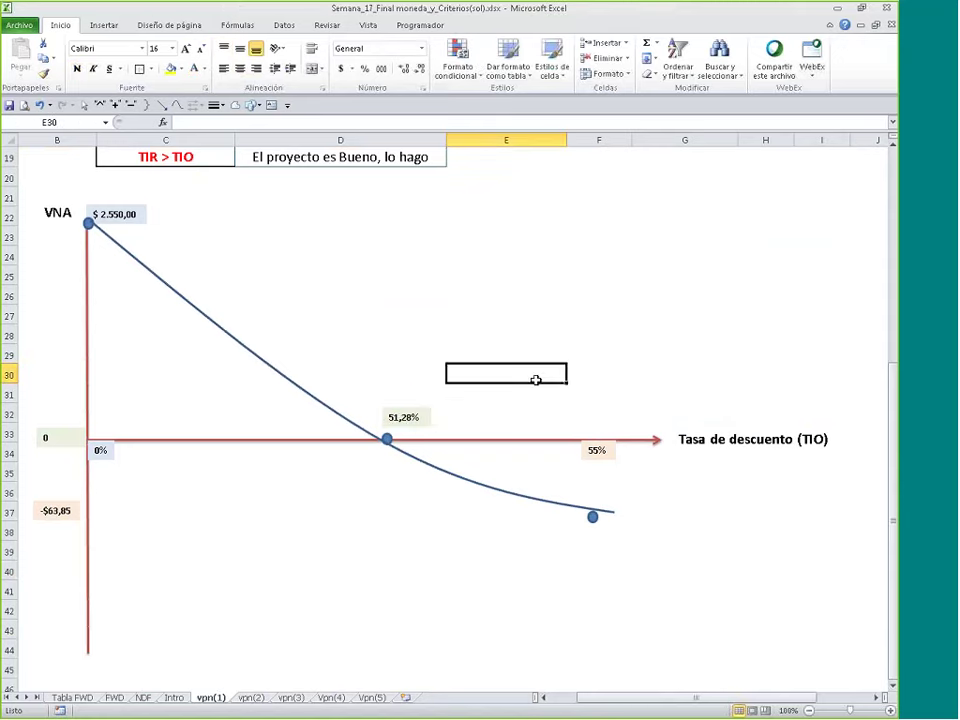
# Step: Apply a thicker blue preset line style with shadow to the descending VNA curve
pyautogui.click(152, 271)
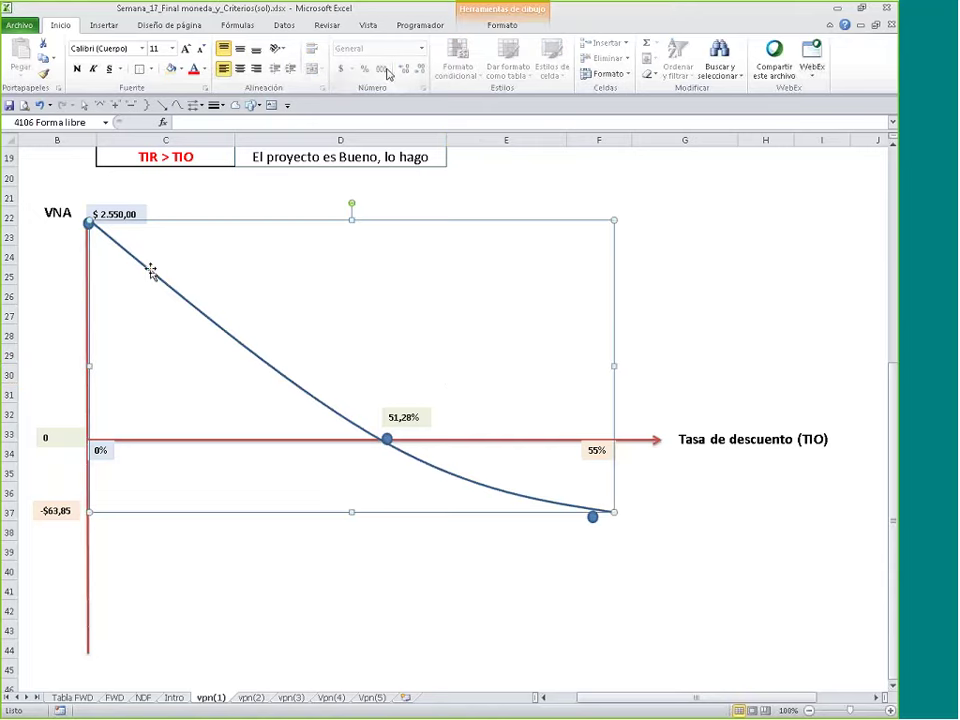
pyautogui.click(503, 25)
pyautogui.click(308, 78)
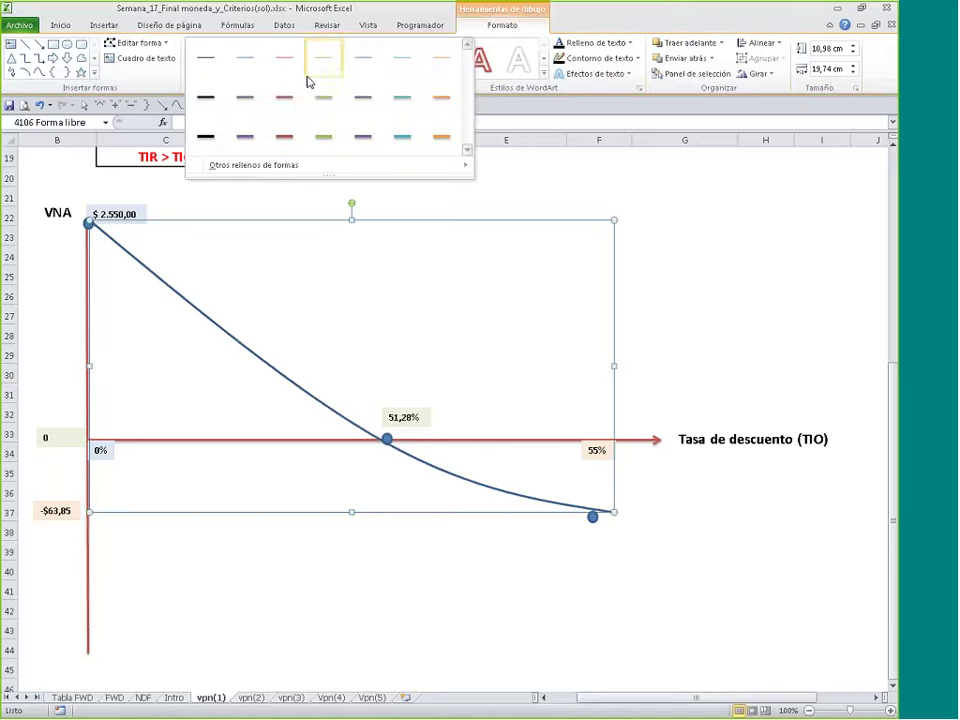
pyautogui.click(242, 131)
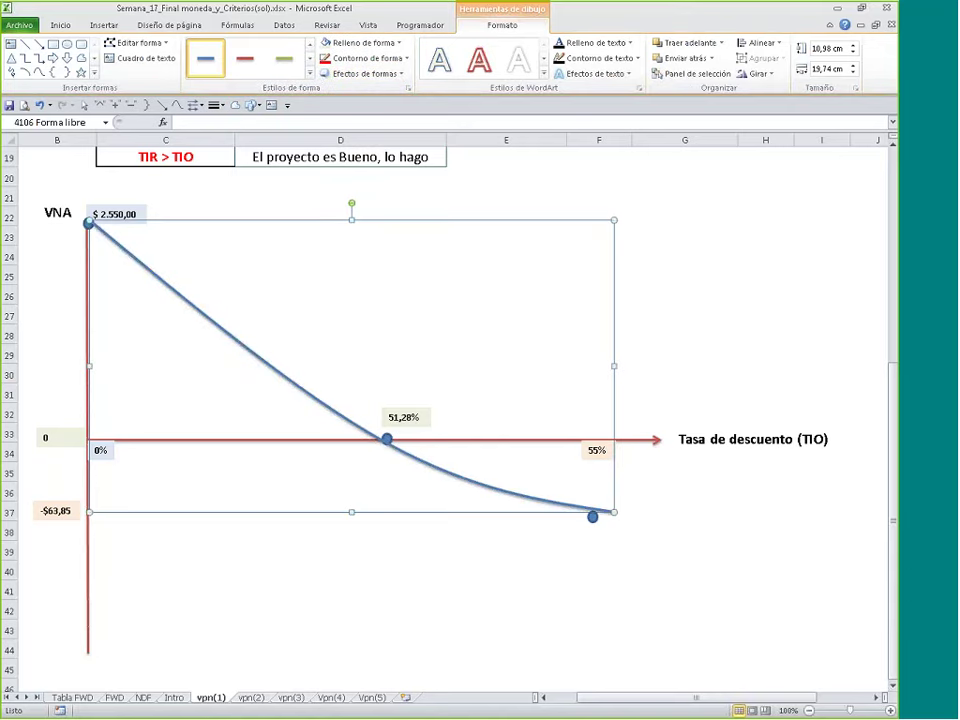
# Step: Draw a freehand wavy curve about 12 by 21,56 cm crossing the axis three times, and mark its first crossing with a red circle
pyautogui.click(236, 107)
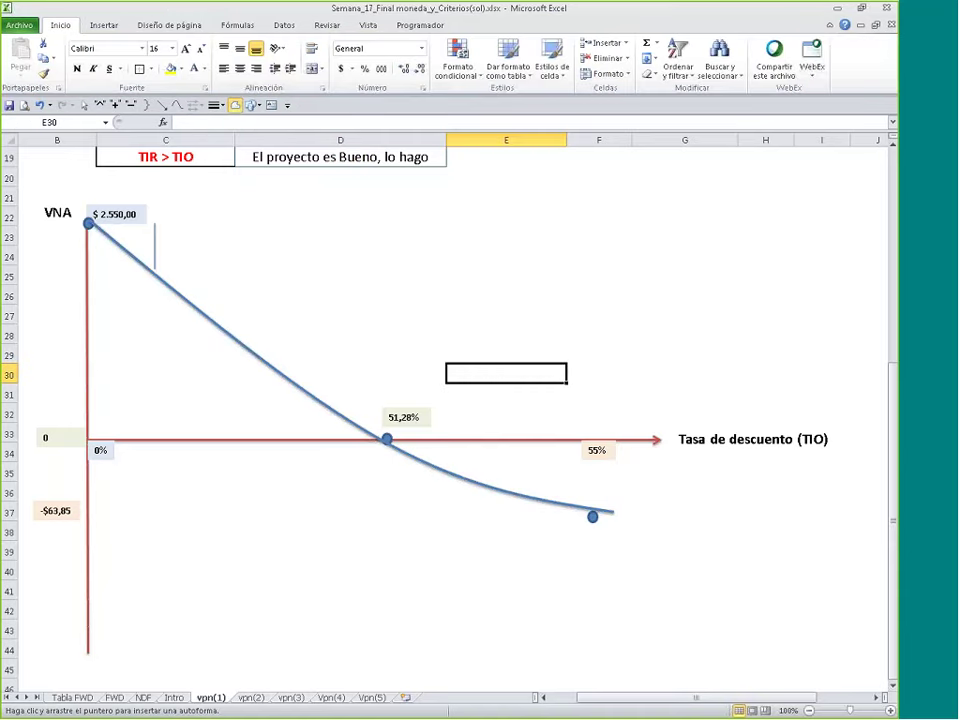
pyautogui.moveTo(155, 268)
pyautogui.mouseDown()
pyautogui.moveTo(244, 482)
pyautogui.moveTo(493, 336)
pyautogui.moveTo(692, 540)
pyautogui.moveTo(729, 540)
pyautogui.mouseUp()
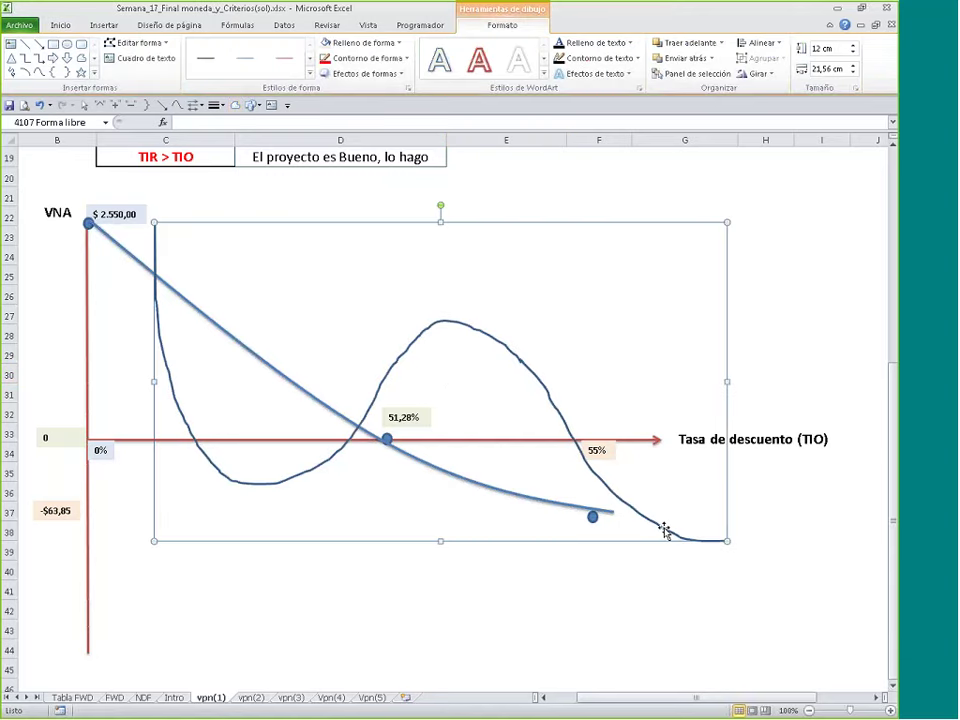
pyautogui.click(592, 517)
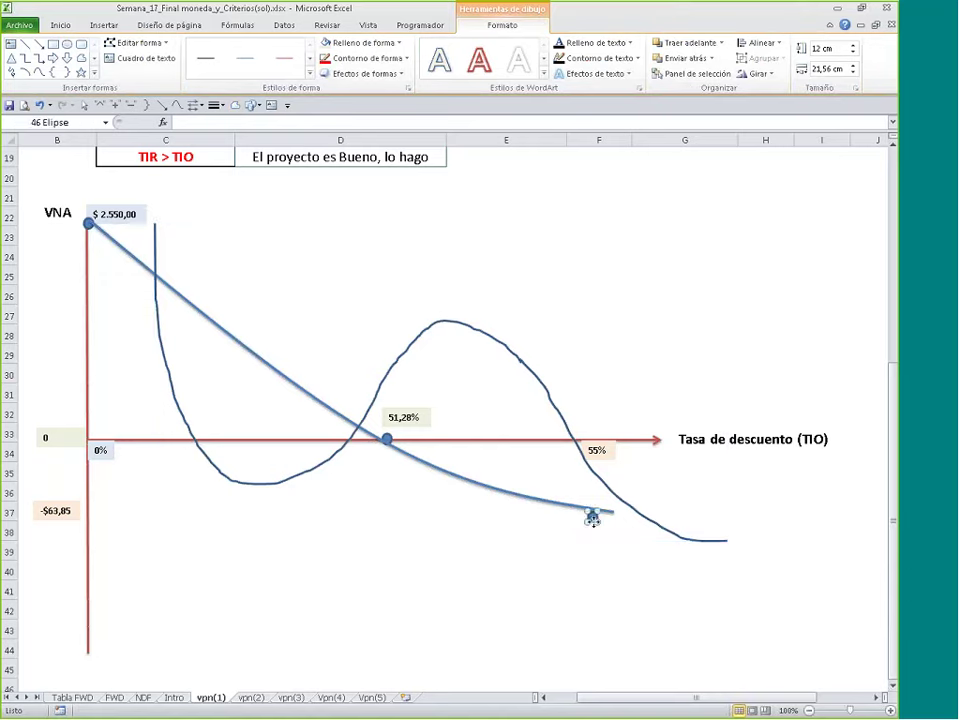
pyautogui.click(195, 442)
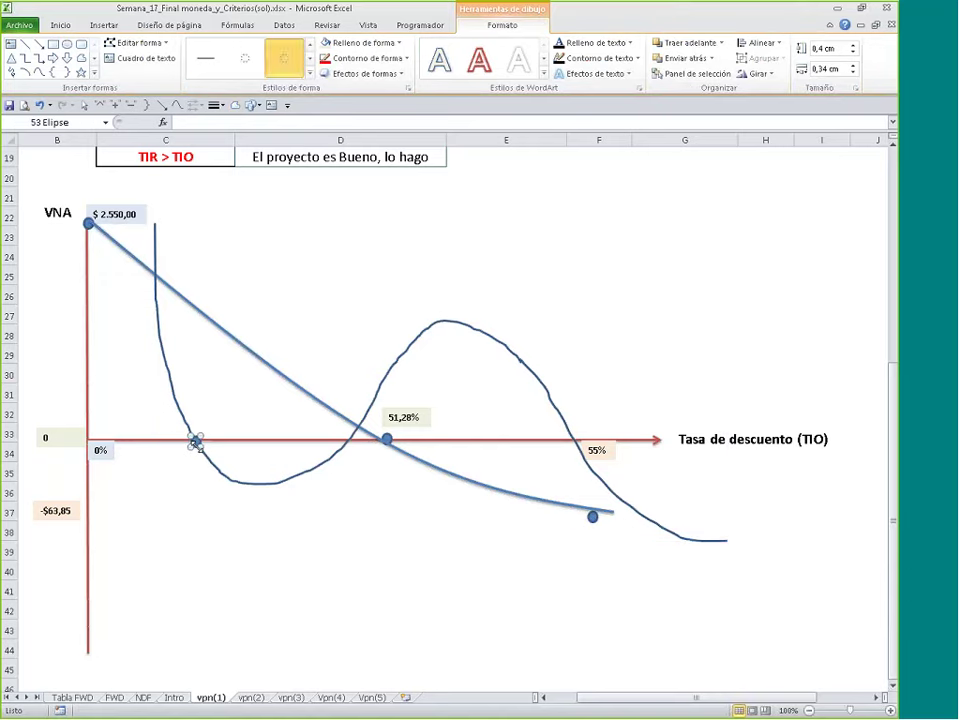
pyautogui.click(310, 73)
pyautogui.click(285, 95)
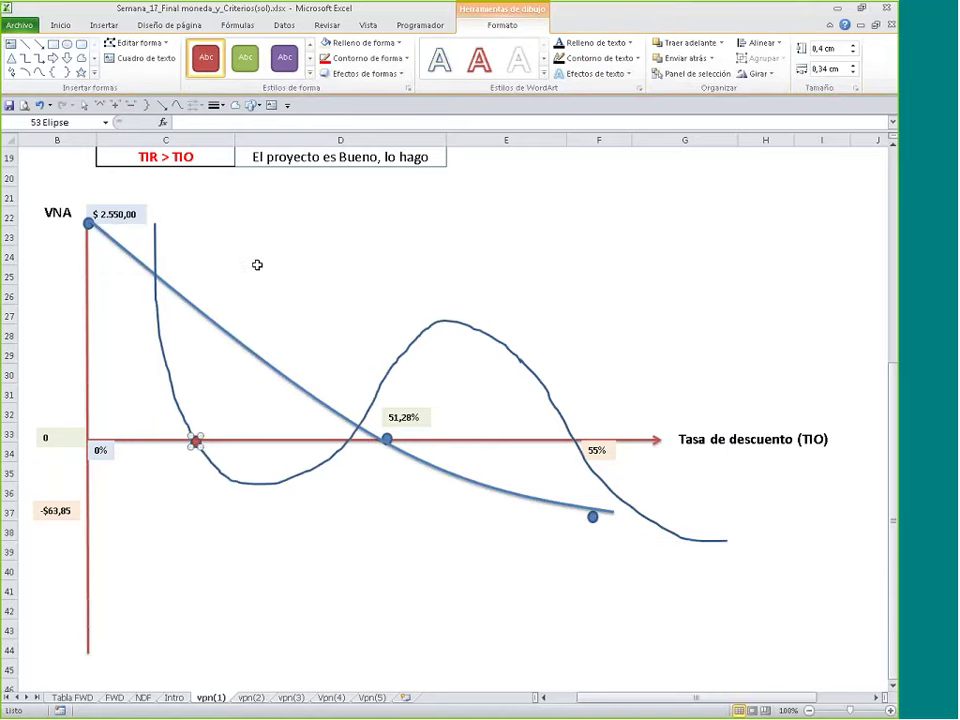
# Step: Give the wavy curve the red line style and place red circles on its other two axis crossings
pyautogui.click(210, 467)
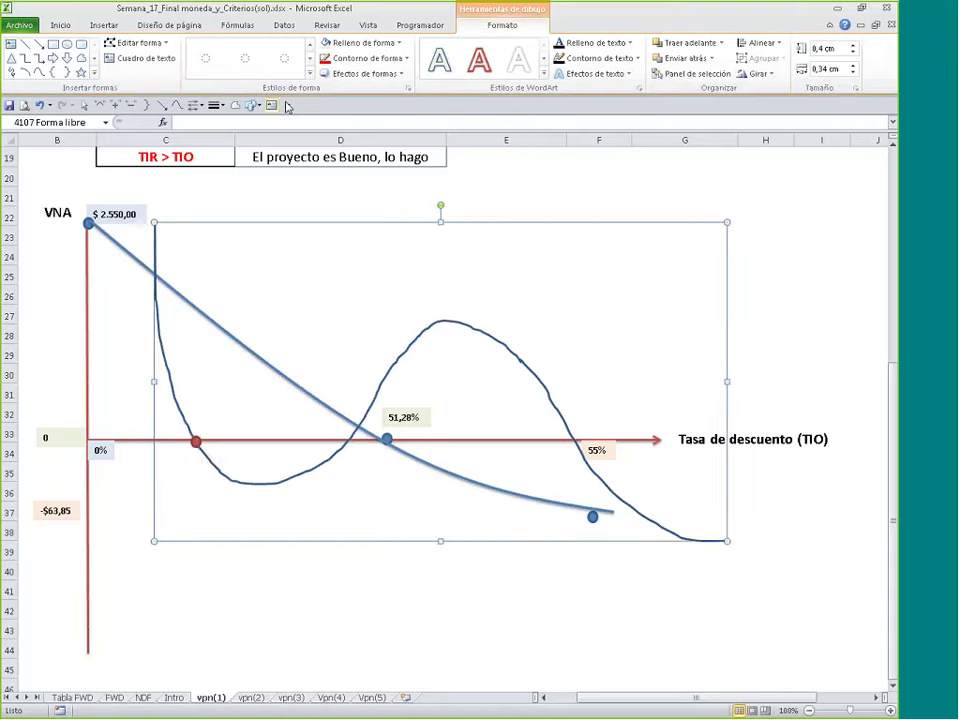
pyautogui.click(208, 62)
pyautogui.click(195, 441)
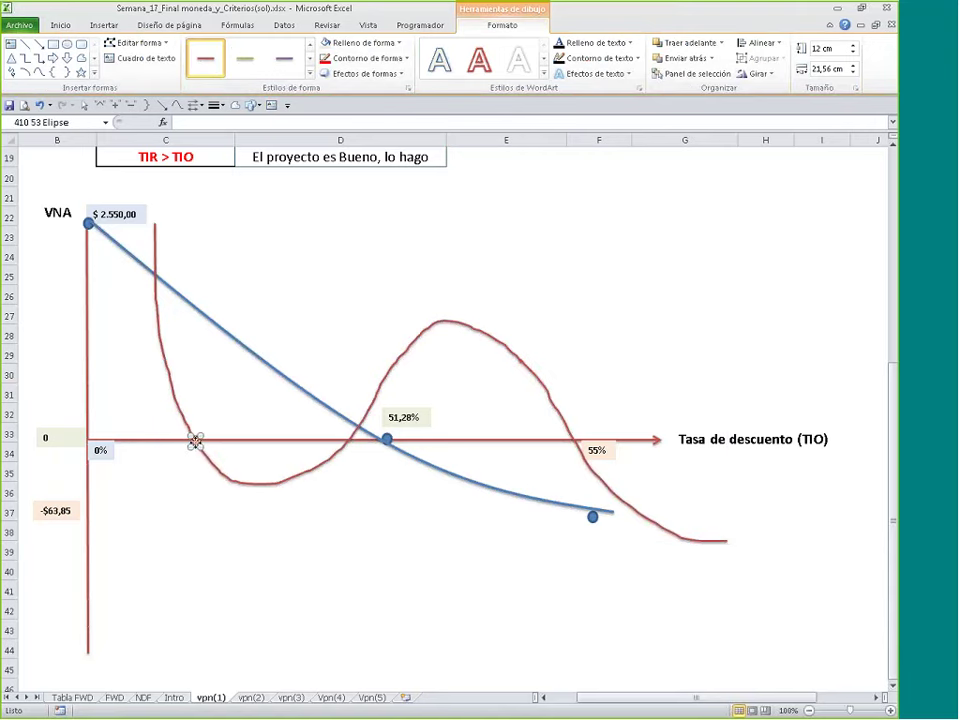
pyautogui.moveTo(195, 441)
pyautogui.mouseDown()
pyautogui.moveTo(521, 461)
pyautogui.moveTo(533, 457)
pyautogui.moveTo(348, 446)
pyautogui.moveTo(573, 441)
pyautogui.mouseUp()
pyautogui.click(469, 562)
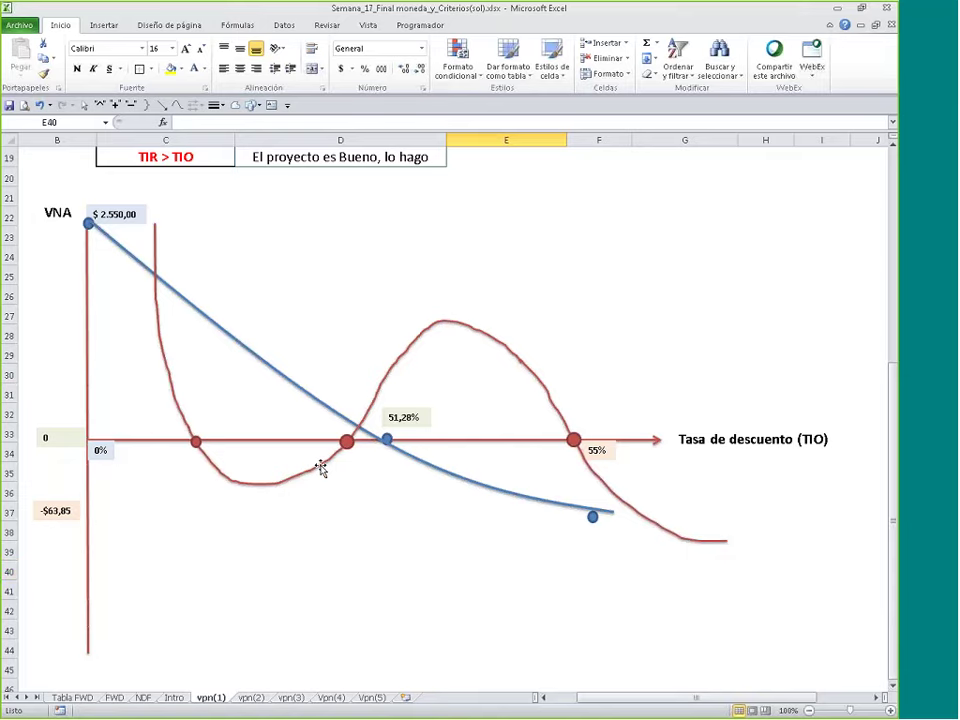
# Step: Delete the wavy red curve and the three red circles on the axis
pyautogui.click(321, 464)
pyautogui.press('Delete')
pyautogui.click(347, 443)
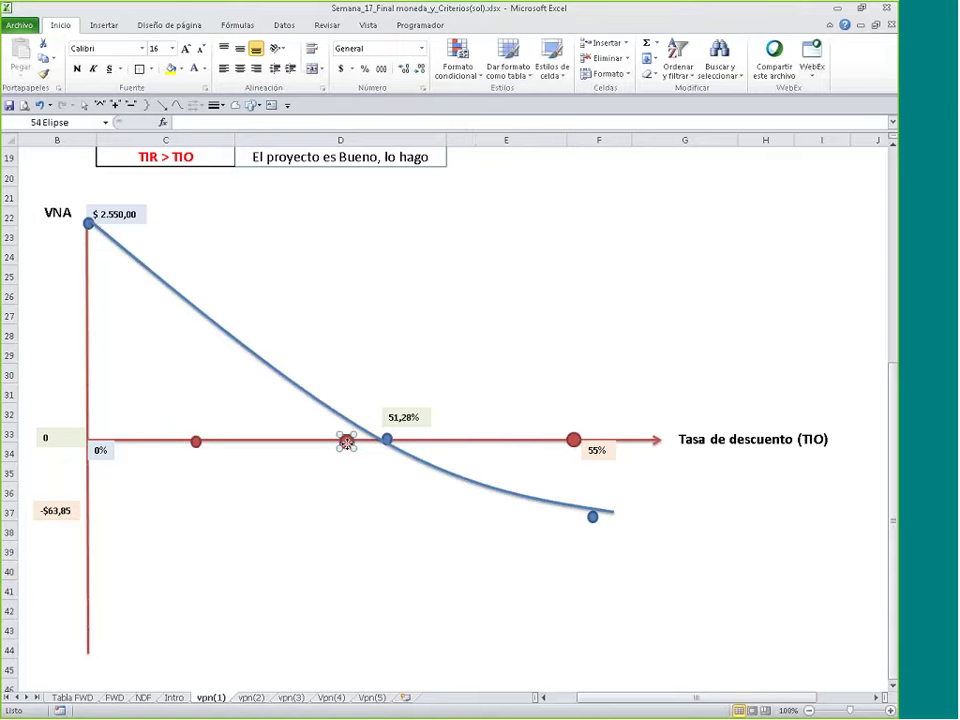
pyautogui.press('Delete')
pyautogui.click(195, 441)
pyautogui.press('Delete')
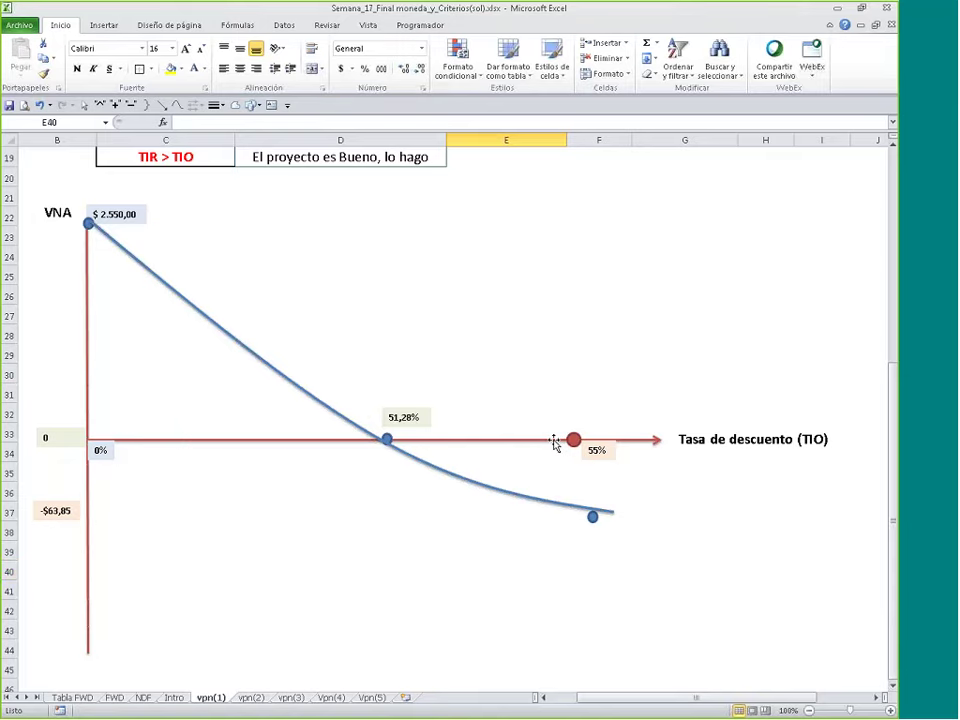
pyautogui.click(573, 440)
pyautogui.press('Delete')
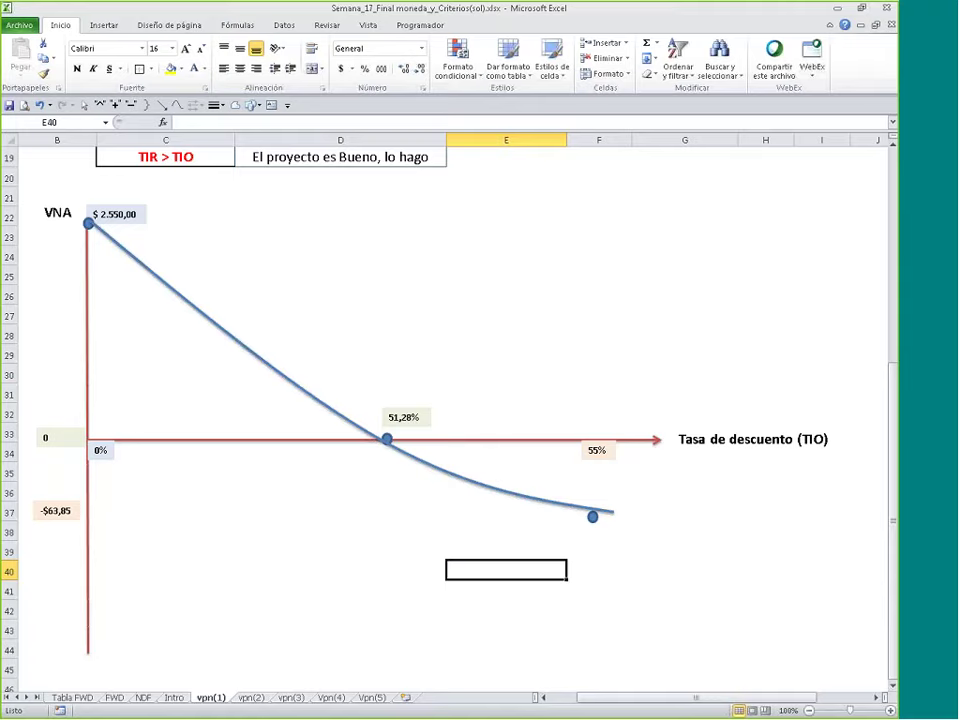
# Step: Look through the other vpn sheets up to Vpn(5), then open the vpn(2) sheet
pyautogui.click(291, 697)
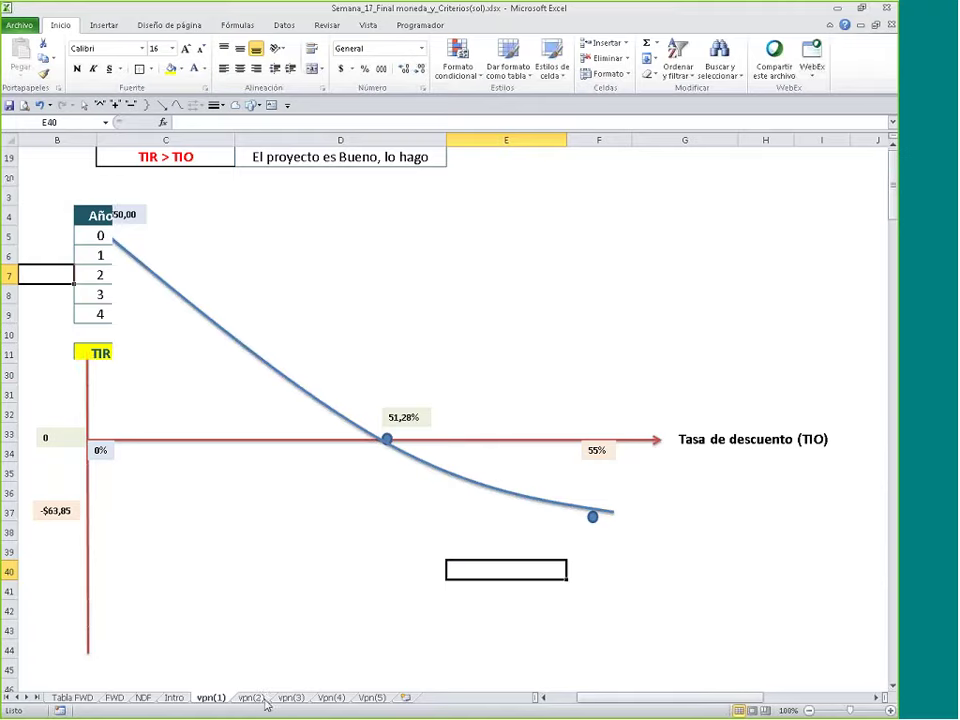
pyautogui.click(327, 700)
pyautogui.click(371, 697)
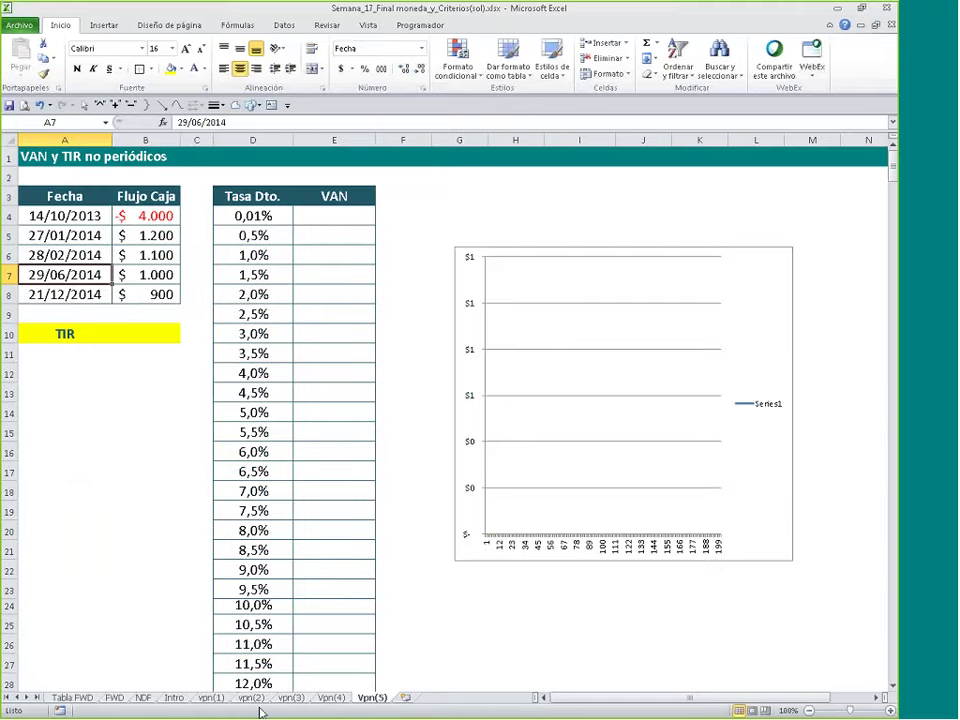
pyautogui.click(225, 697)
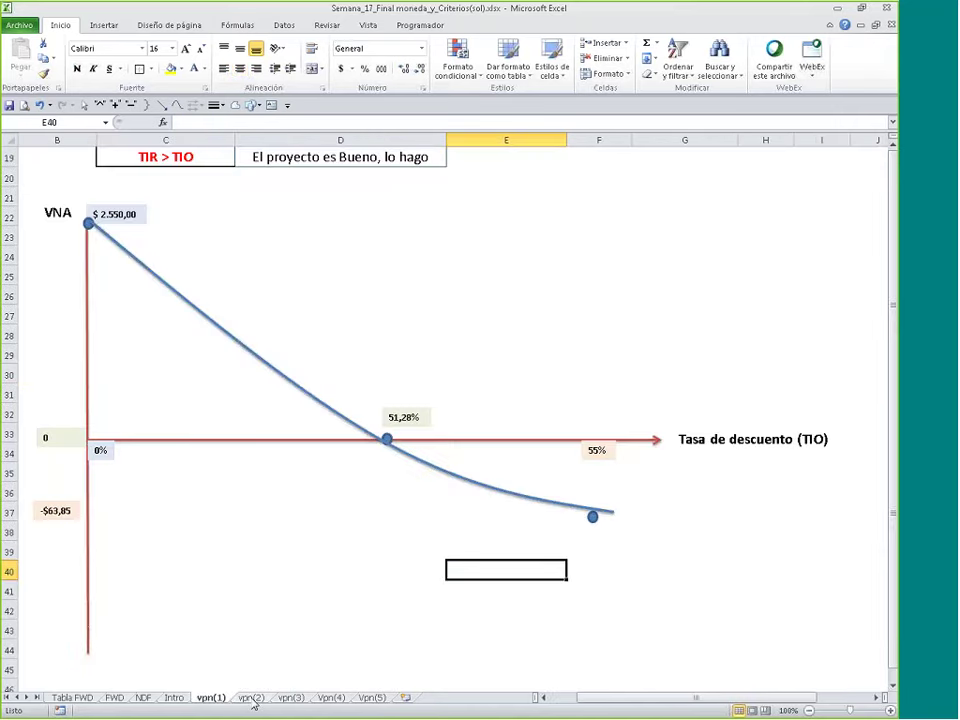
pyautogui.click(252, 698)
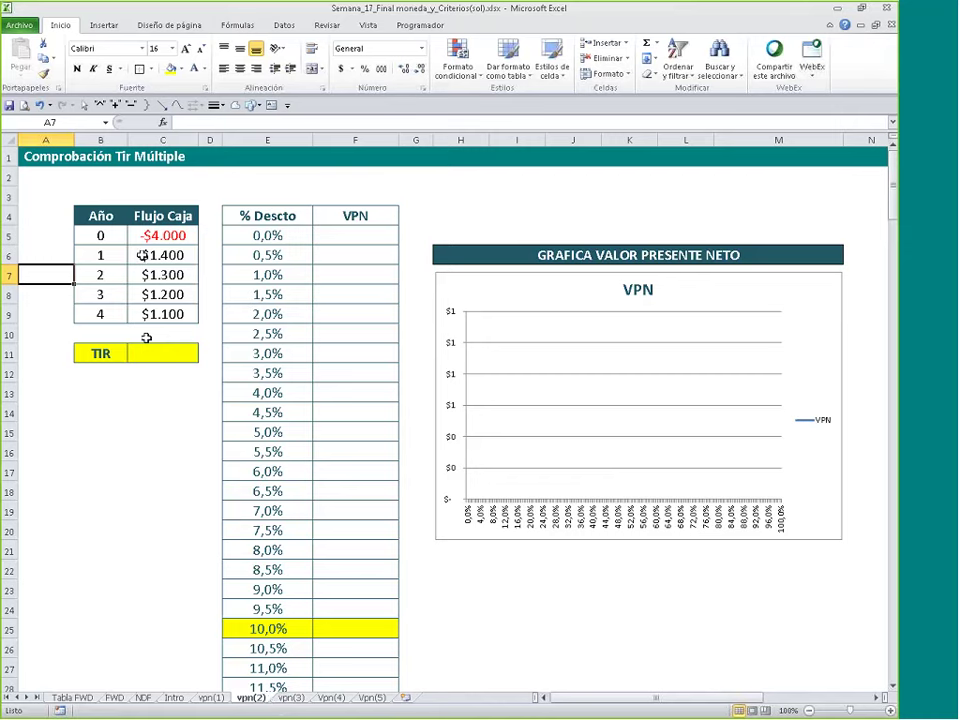
# Step: Calculate the internal rate of return in C11 with the TIR function over cash flows C5:C9
pyautogui.moveTo(140, 240); pyautogui.dragTo(158, 305)
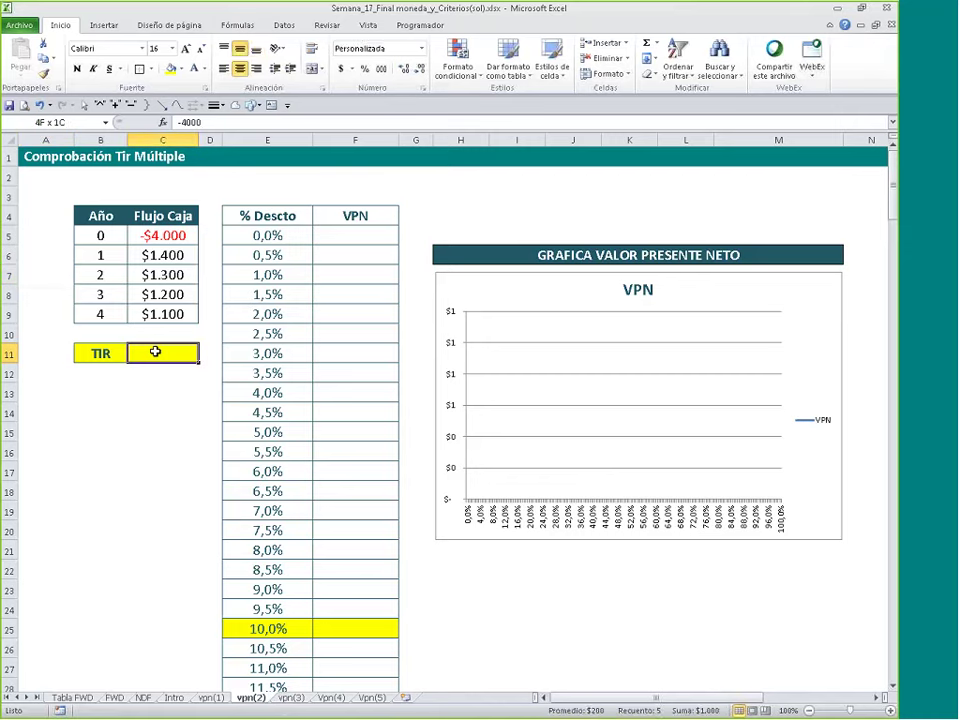
pyautogui.click(156, 352)
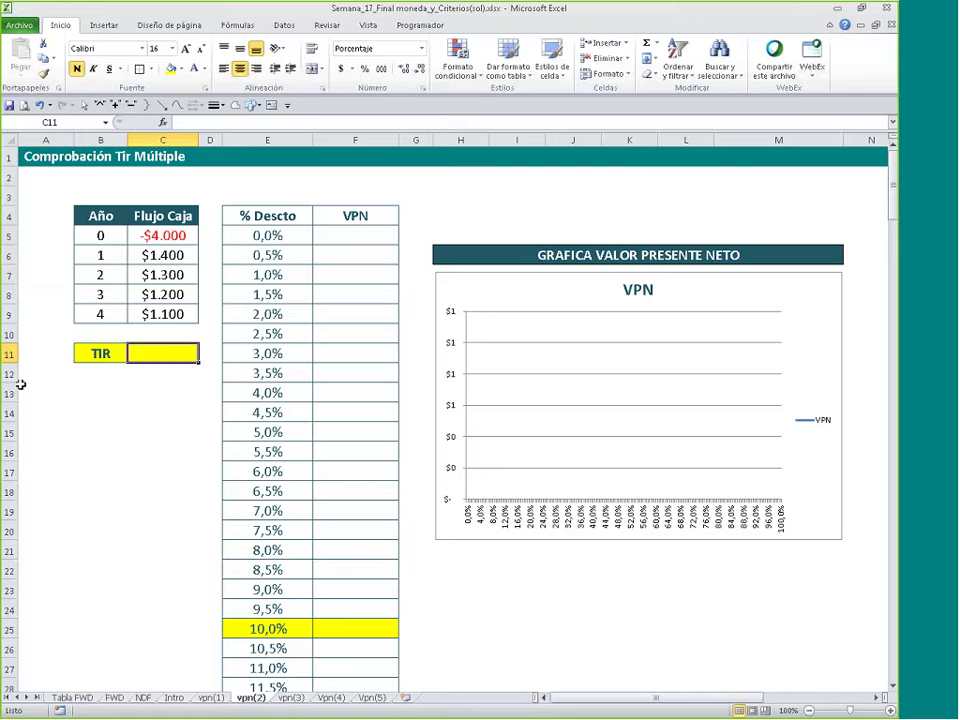
pyautogui.doubleClick(174, 352)
pyautogui.press('Escape')
pyautogui.click(237, 24)
pyautogui.click(68, 73)
pyautogui.moveTo(168, 120); pyautogui.dragTo(176, 358)
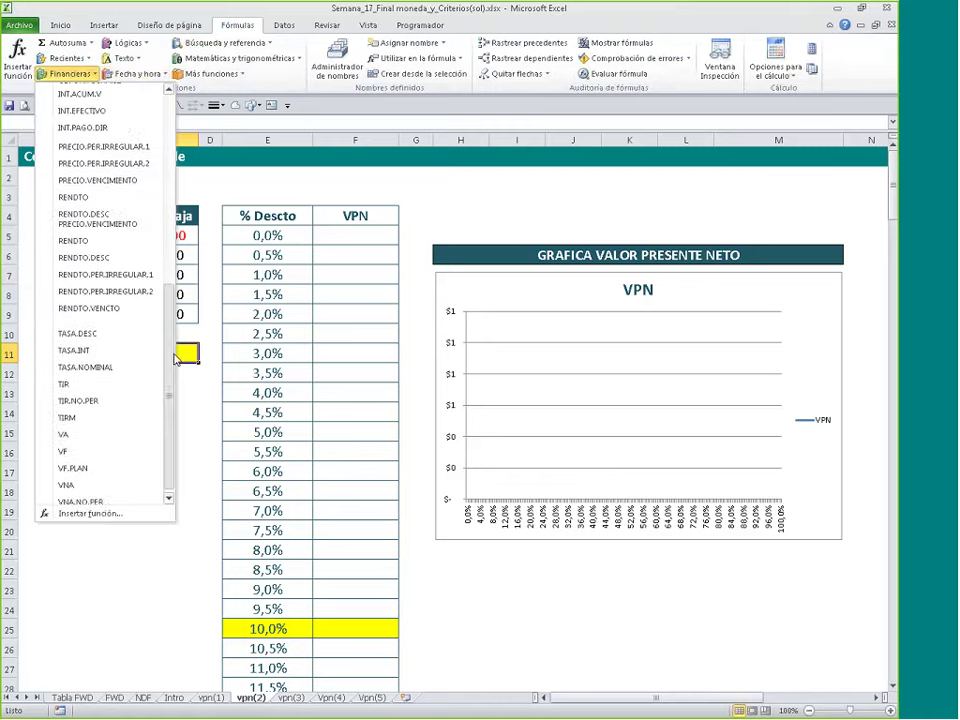
pyautogui.click(128, 377)
pyautogui.moveTo(163, 235); pyautogui.dragTo(165, 315)
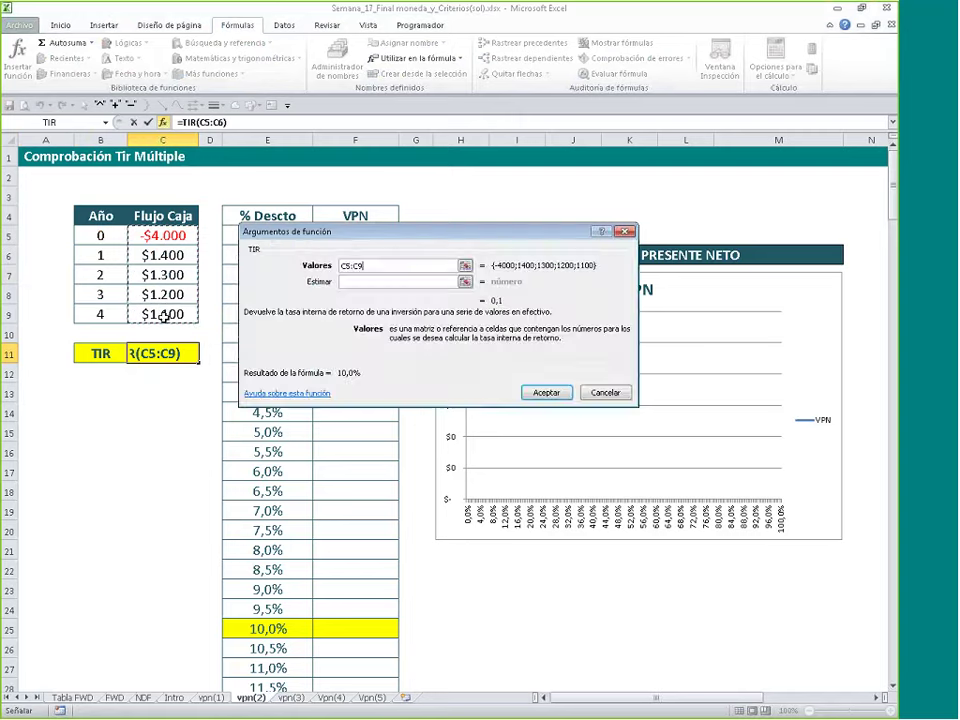
pyautogui.press('Return')
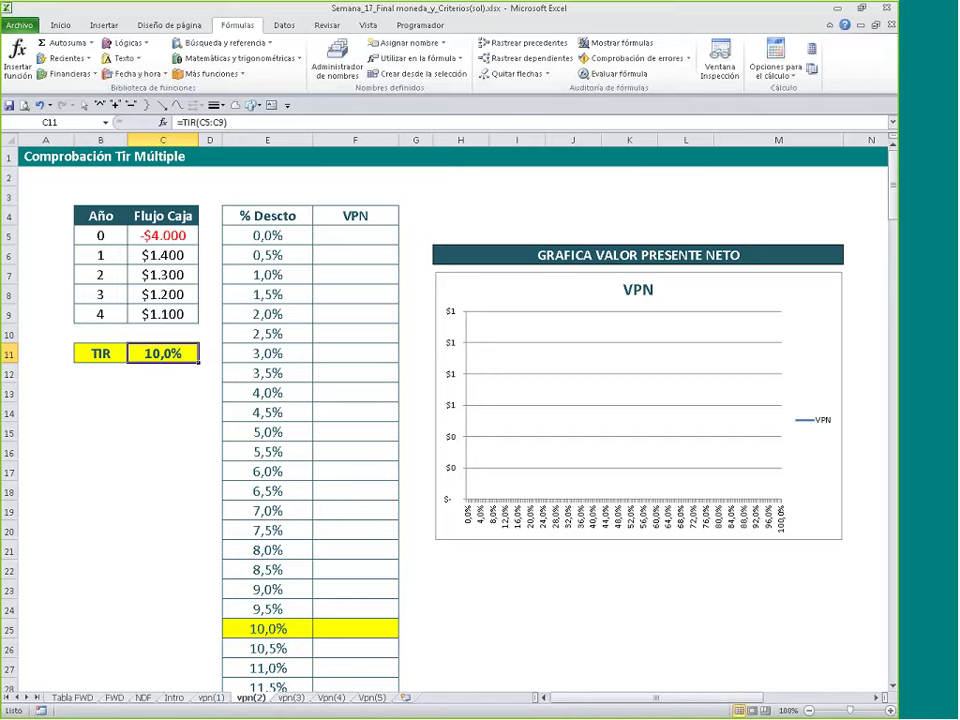
# Step: Sketch a freehand curve across the axis on the vpn(1) sheet, delete it and return to vpn(2)
pyautogui.click(30, 157)
pyautogui.click(212, 699)
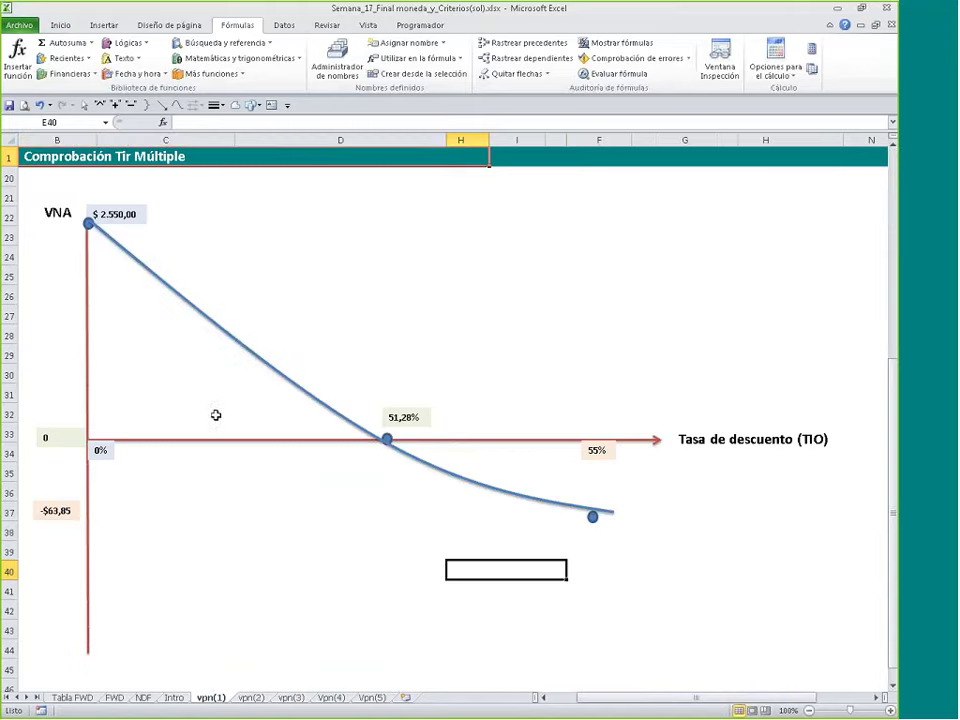
pyautogui.click(235, 105)
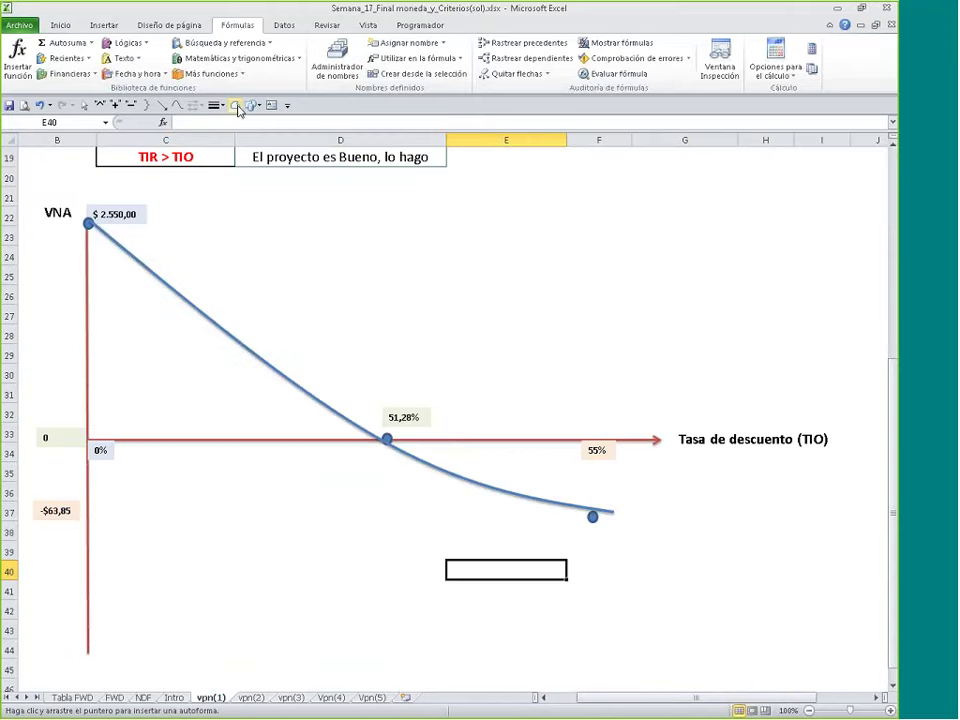
pyautogui.moveTo(133, 322)
pyautogui.mouseDown()
pyautogui.moveTo(303, 358)
pyautogui.moveTo(400, 465)
pyautogui.moveTo(549, 411)
pyautogui.moveTo(707, 506)
pyautogui.moveTo(797, 476)
pyautogui.mouseUp()
pyautogui.press('Delete')
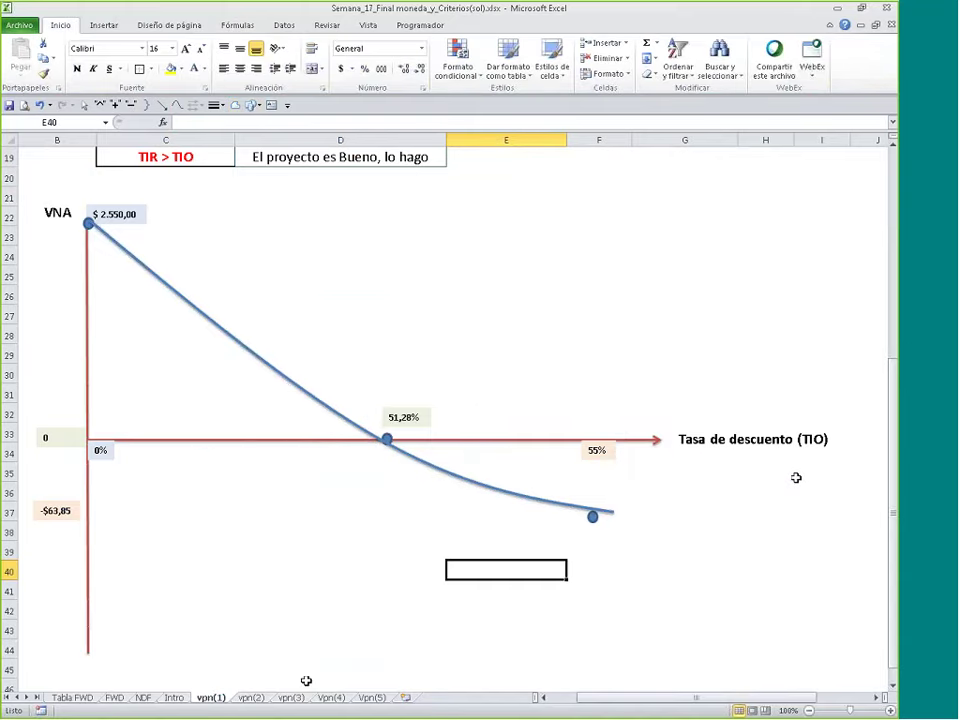
pyautogui.click(251, 697)
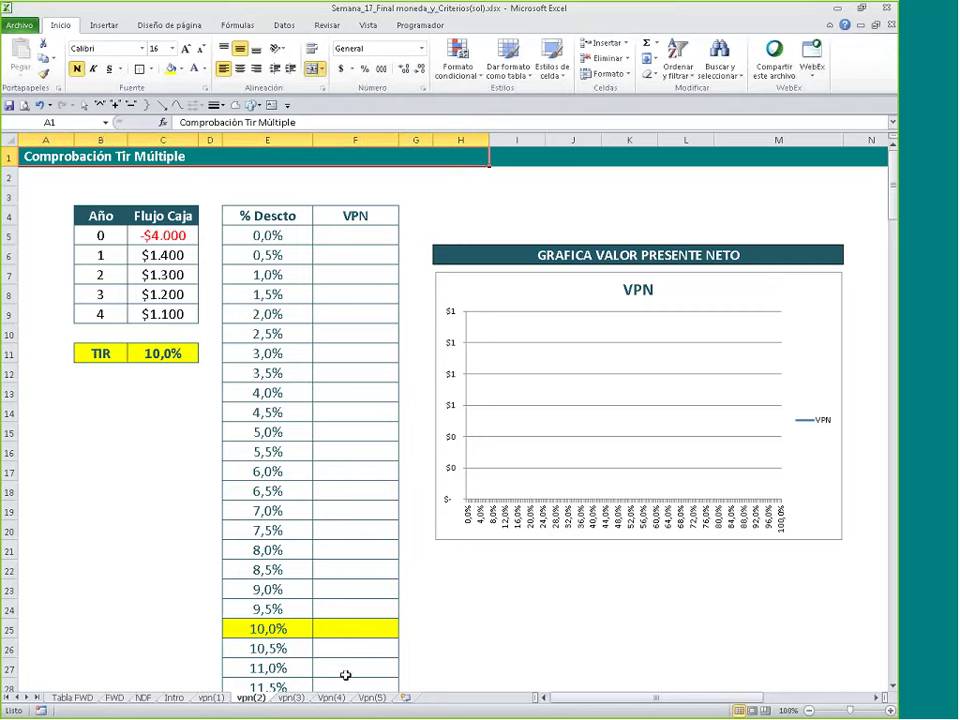
# Step: Examine the discount rates in the % Descto column, from the first row down to the end of the list
pyautogui.click(297, 242)
pyautogui.click(298, 262)
pyautogui.click(298, 282)
pyautogui.click(298, 301)
pyautogui.click(298, 321)
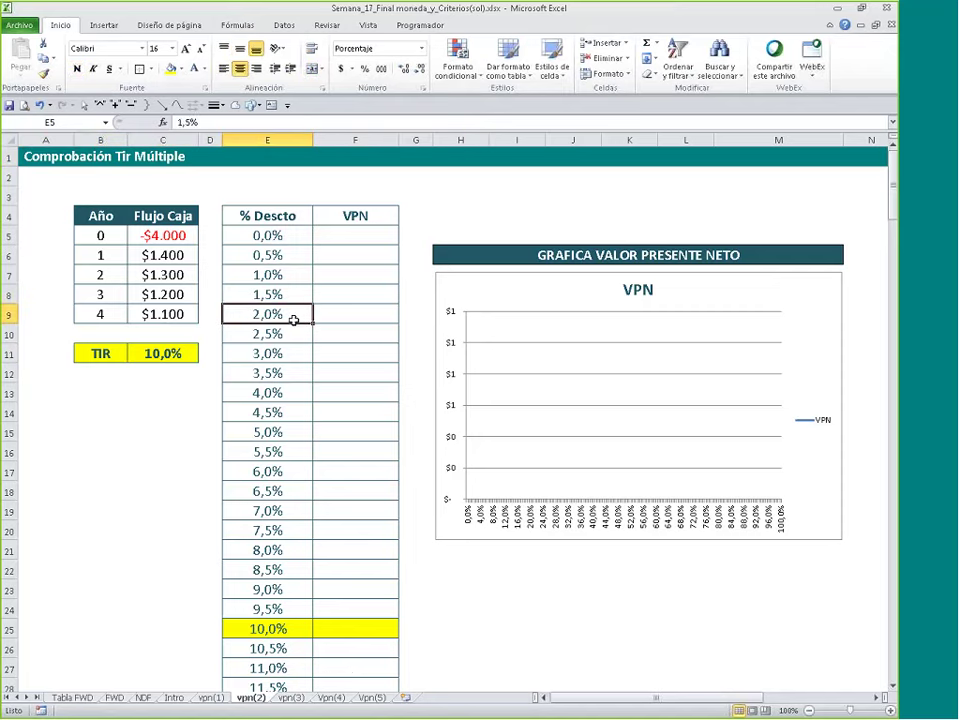
pyautogui.click(298, 341)
pyautogui.click(298, 353)
pyautogui.click(298, 373)
pyautogui.click(298, 393)
pyautogui.click(298, 412)
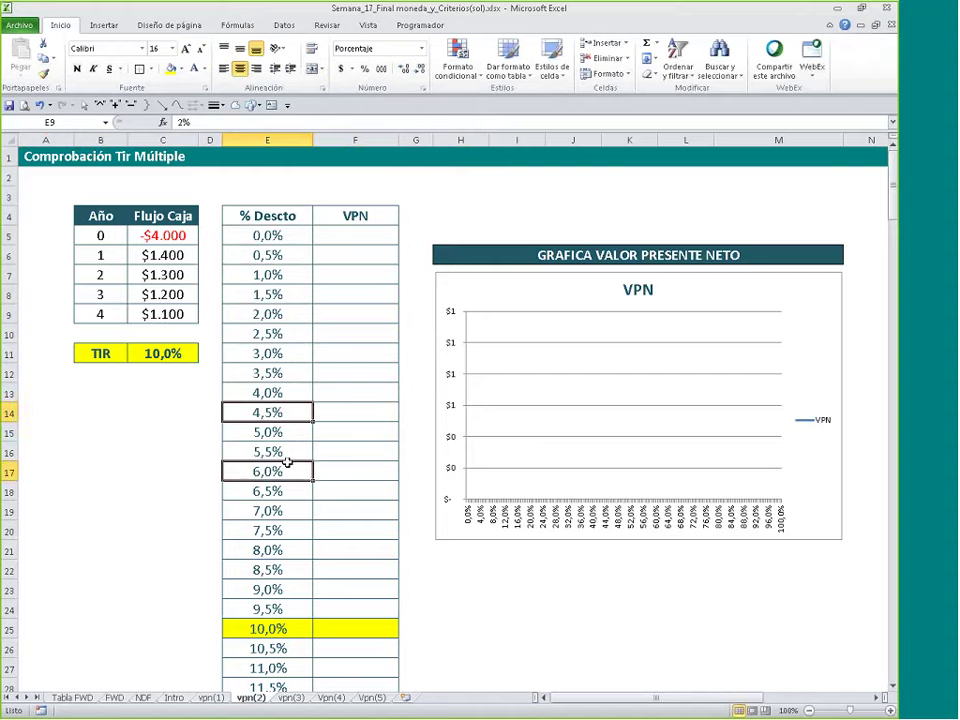
pyautogui.click(297, 432)
pyautogui.click(297, 452)
pyautogui.click(297, 471)
pyautogui.scroll(-12, 304, 426)
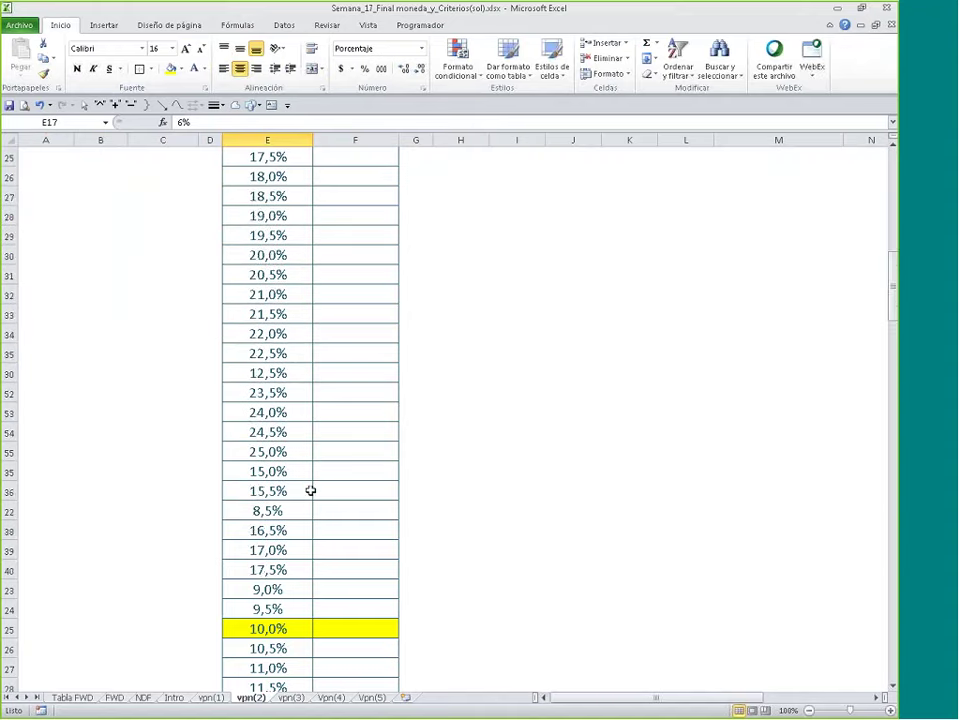
pyautogui.scroll(-20, 308, 528)
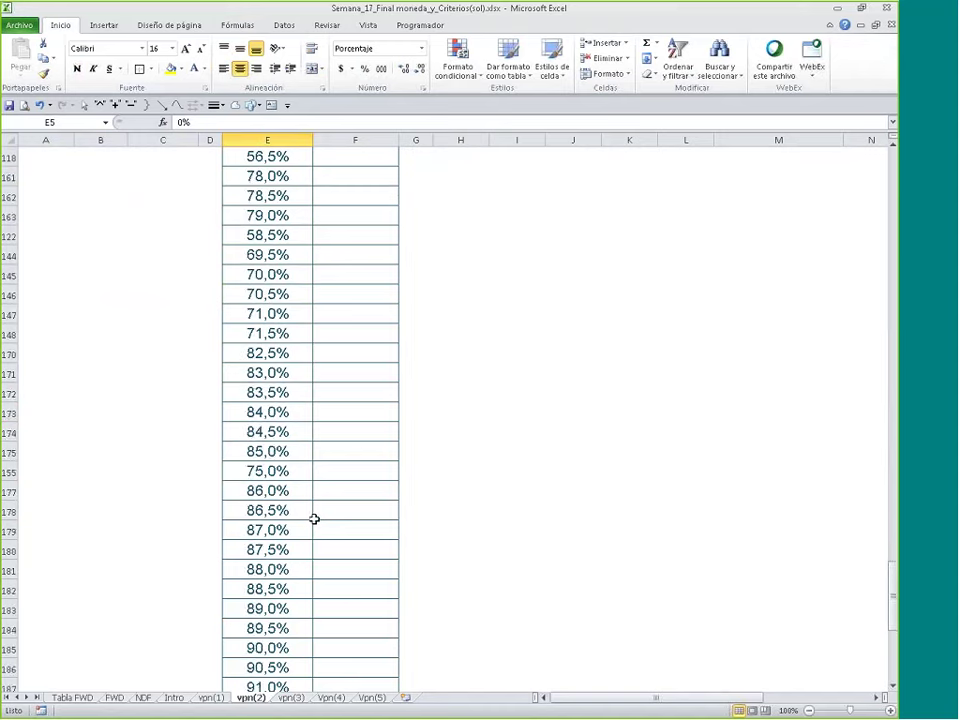
# Step: Clear all the discount rates in E5:E205, keeping the column header
pyautogui.click(294, 621)
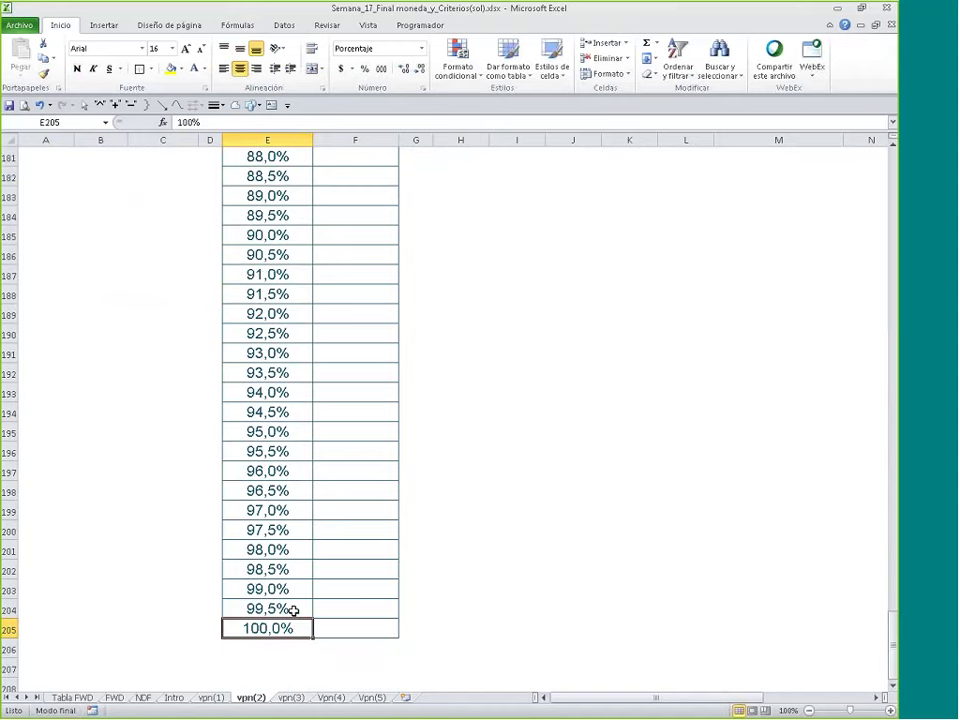
pyautogui.hotkey('ctrl', 'shift', 'Up')
pyautogui.press('Delete')
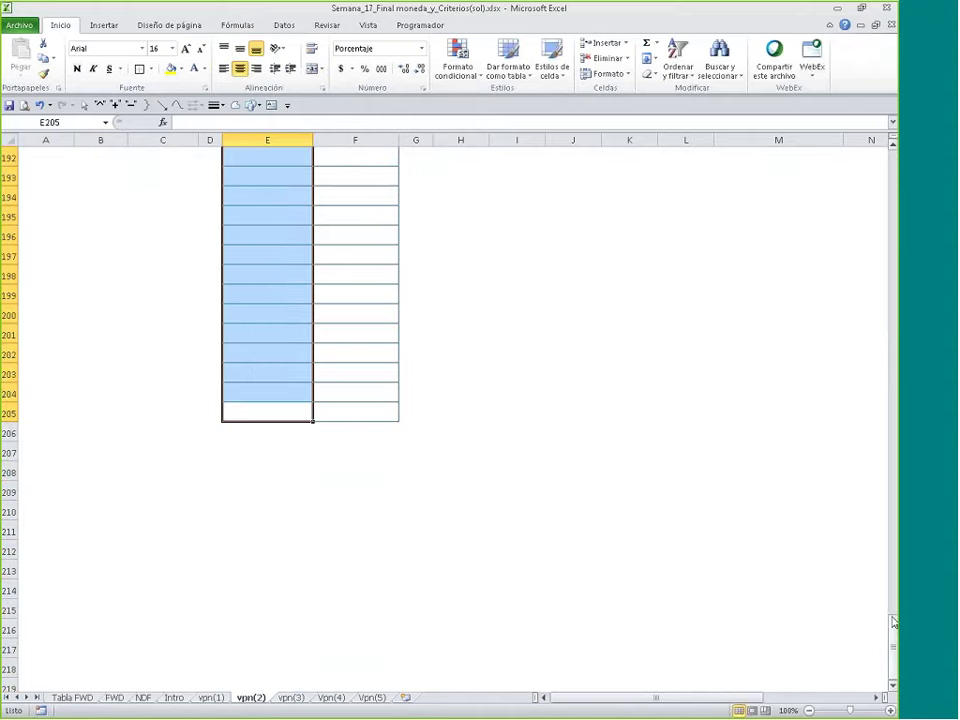
pyautogui.moveTo(893, 625); pyautogui.dragTo(893, 175)
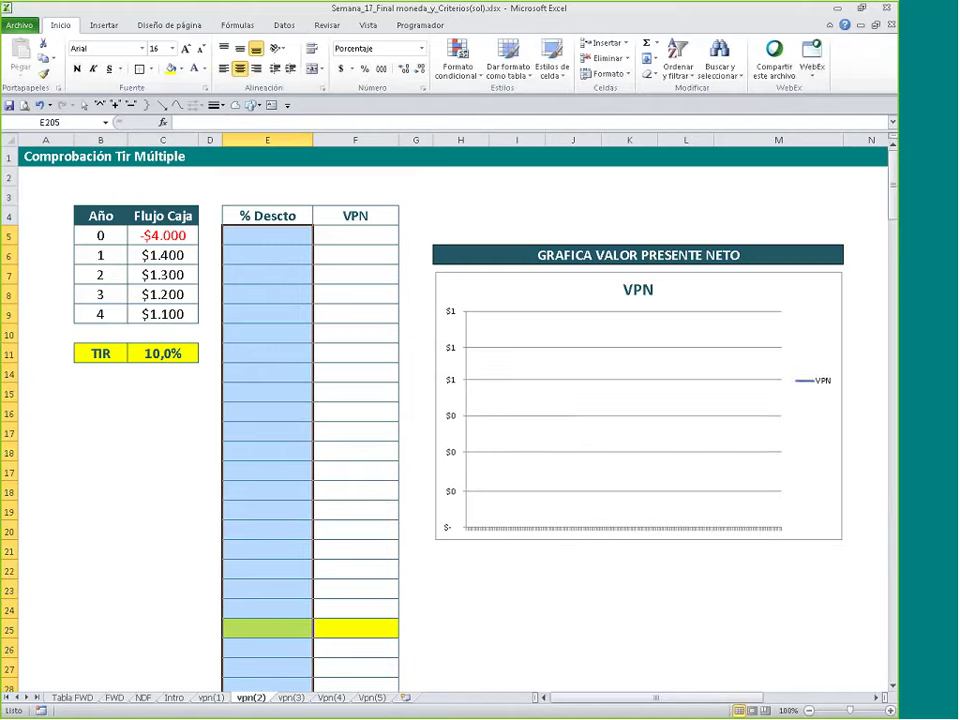
pyautogui.click(275, 247)
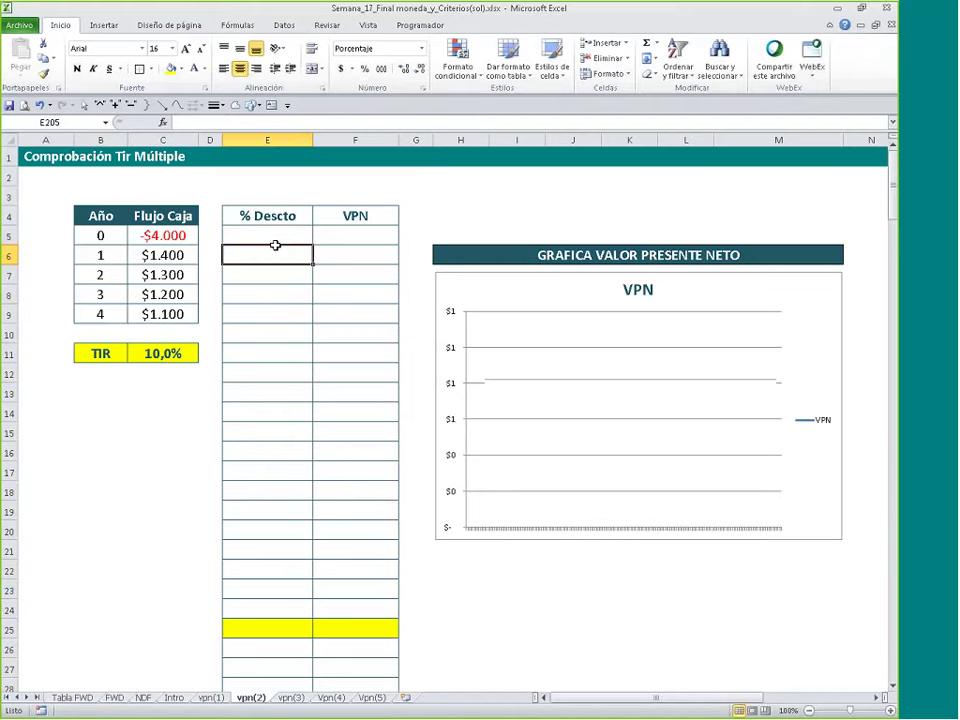
# Step: Enter 0% as the first discount rate in E5
pyautogui.click(275, 236)
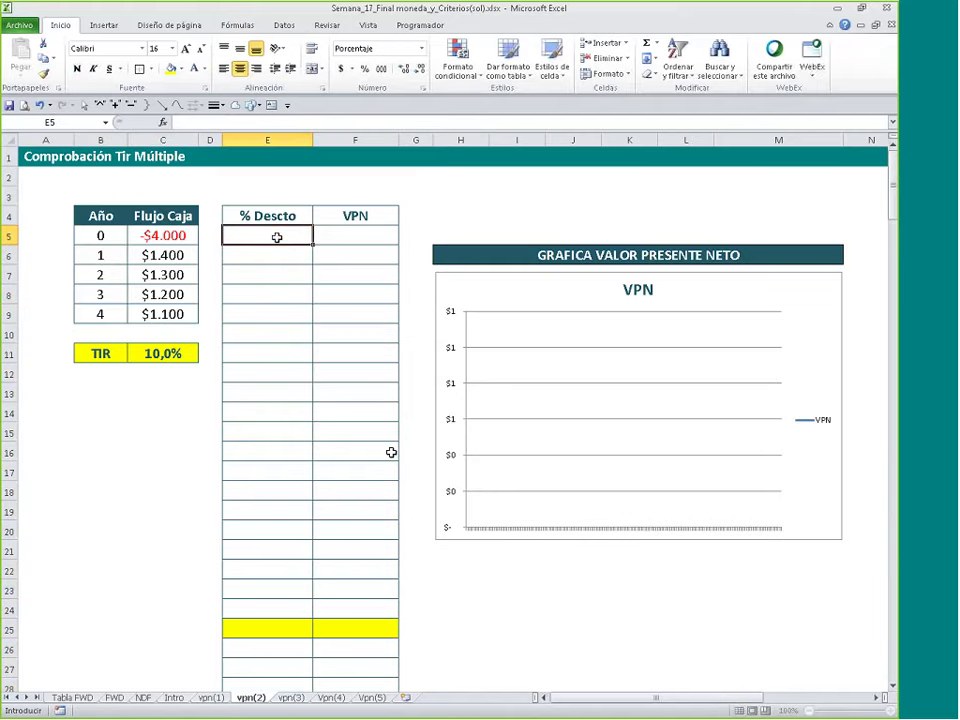
pyautogui.write('0')
pyautogui.press('Return')
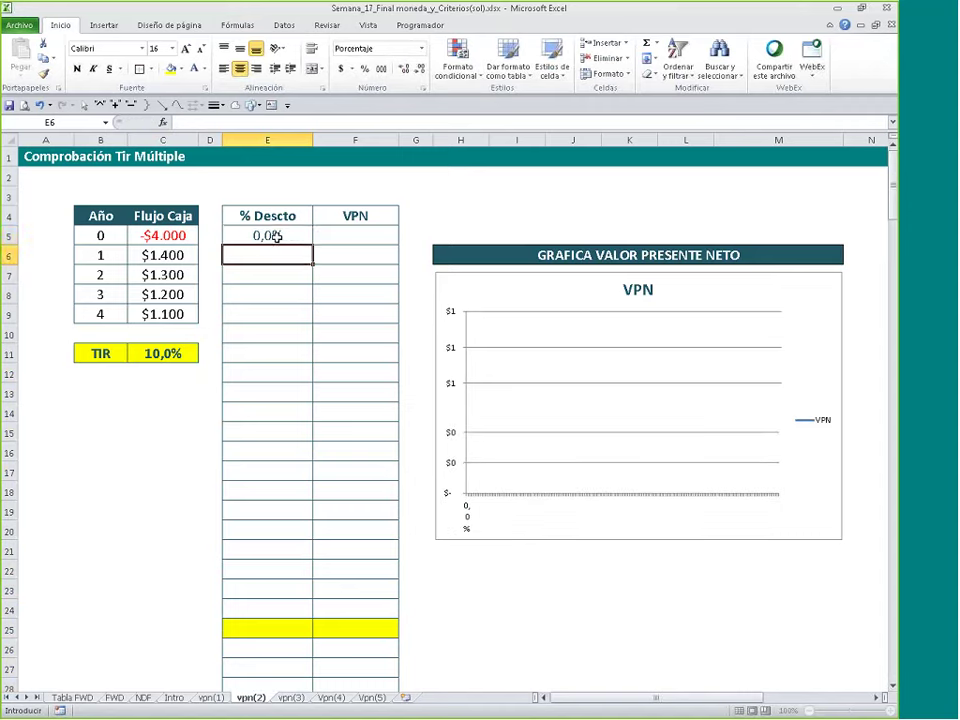
# Step: Fill the discount rates from E5 down the column as a linear series with a 0,5% increment and a 100% limit
pyautogui.click(291, 237)
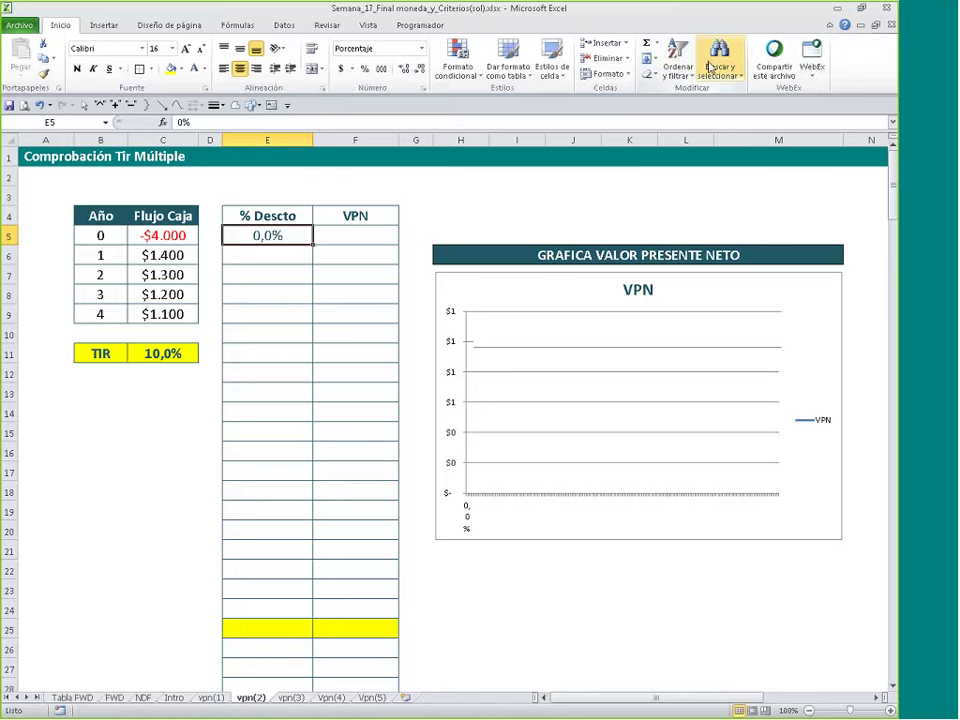
pyautogui.click(651, 60)
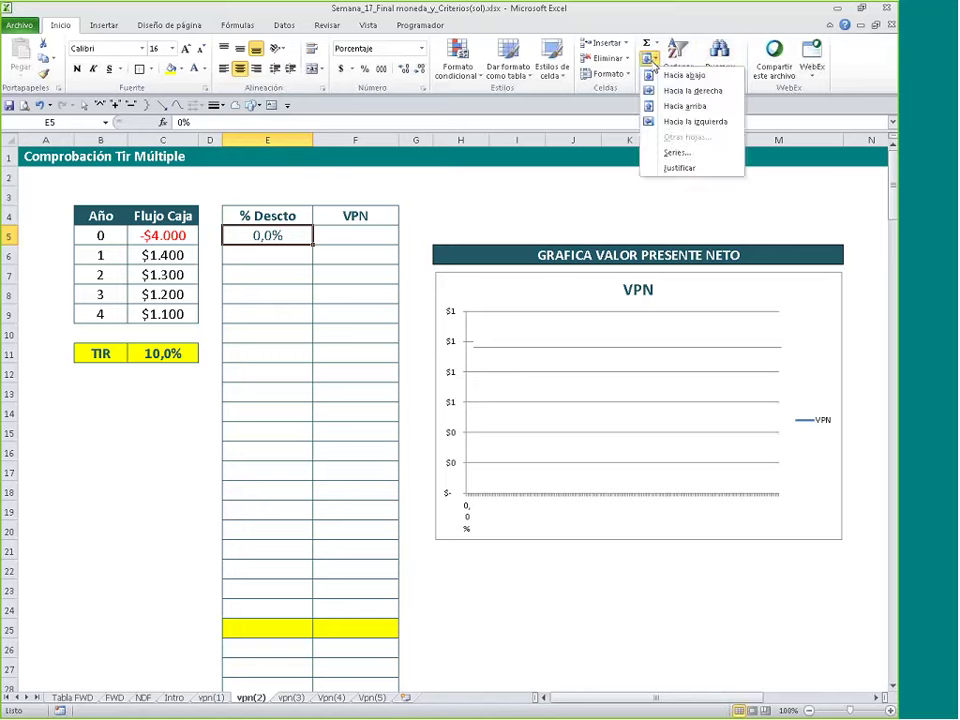
pyautogui.click(690, 153)
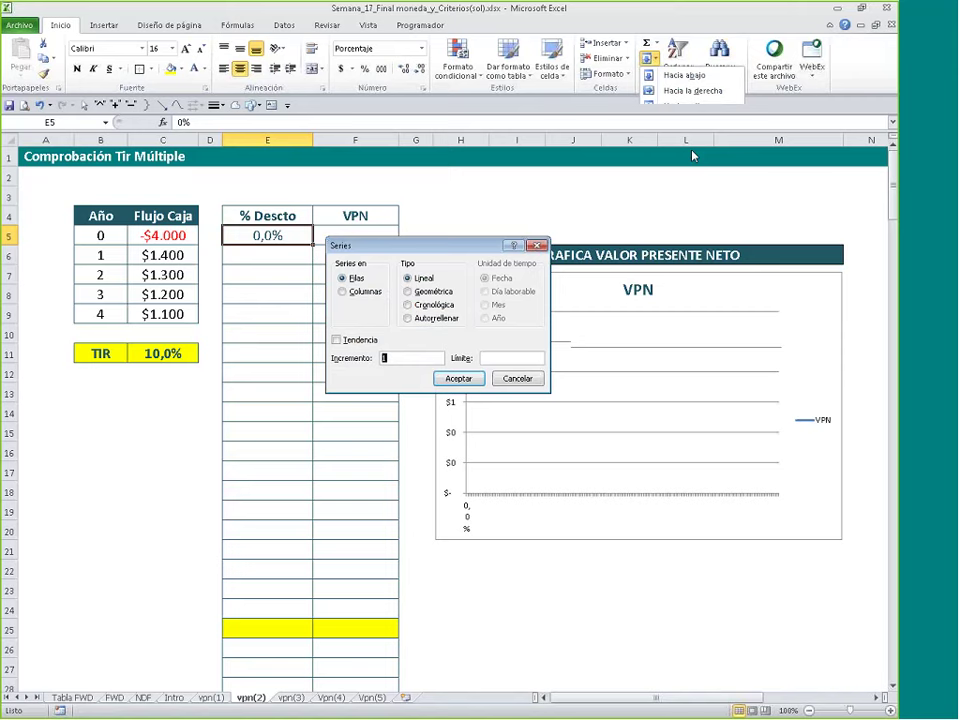
pyautogui.click(343, 291)
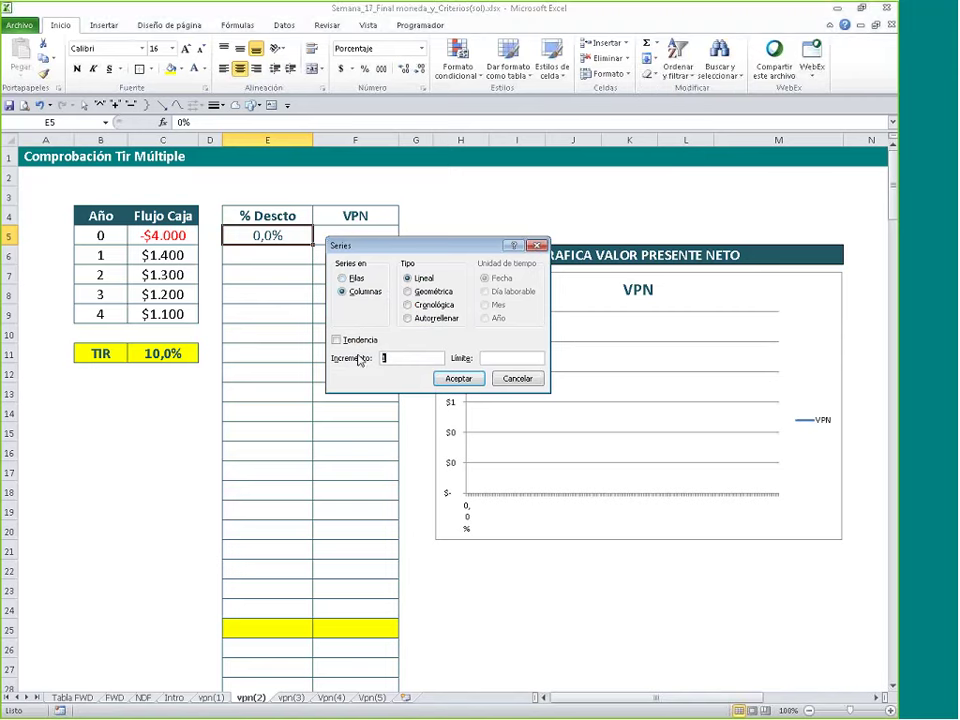
pyautogui.write('0,5%')
pyautogui.click(512, 358)
pyautogui.write('100%')
pyautogui.click(459, 379)
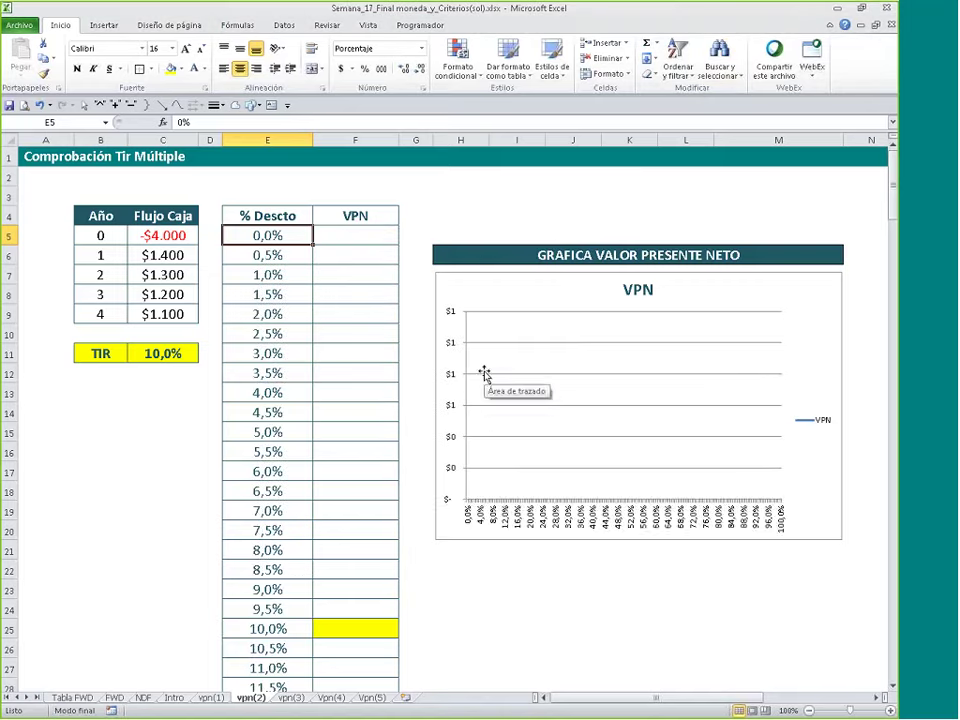
# Step: Highlight the 10,0% discount rate row, E25:F25, in yellow
pyautogui.hotkey('ctrl', 'Down')
pyautogui.hotkey('ctrl', 'Up')
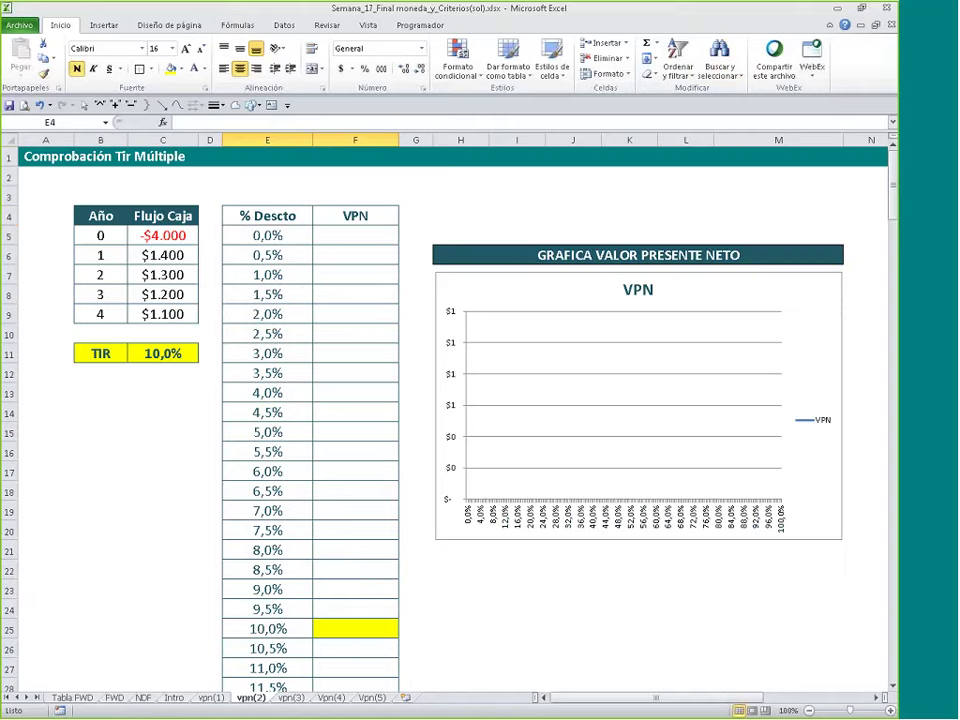
pyautogui.moveTo(355, 628); pyautogui.dragTo(248, 627)
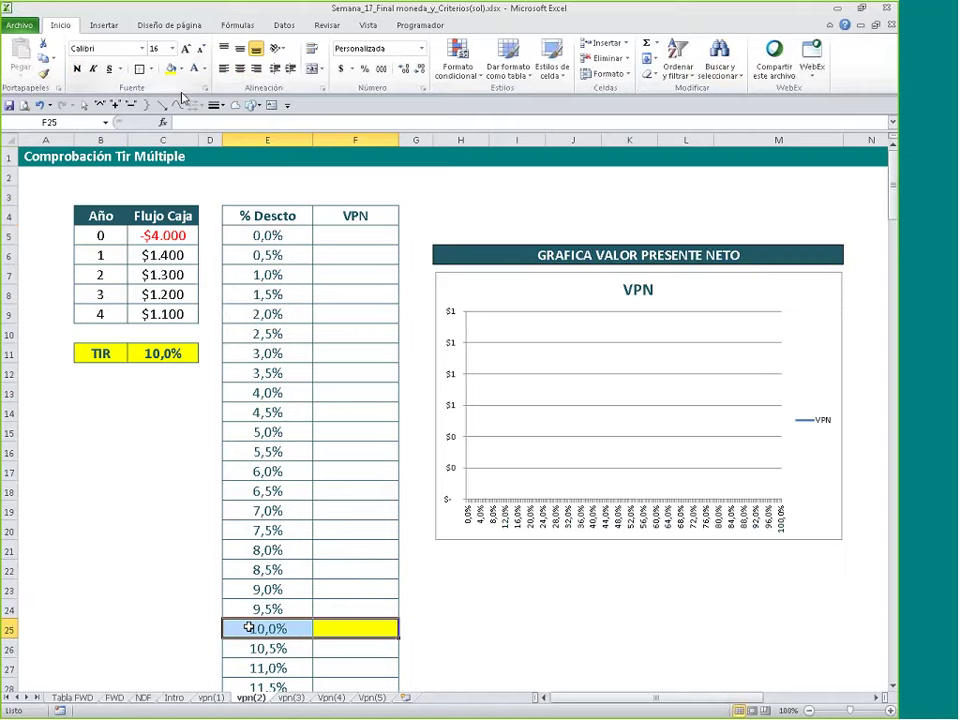
# Step: On the vpn(1) sheet, nudge the 51,28% marker onto the point where the curve crosses the axis, and return to vpn(2)
pyautogui.click(205, 696)
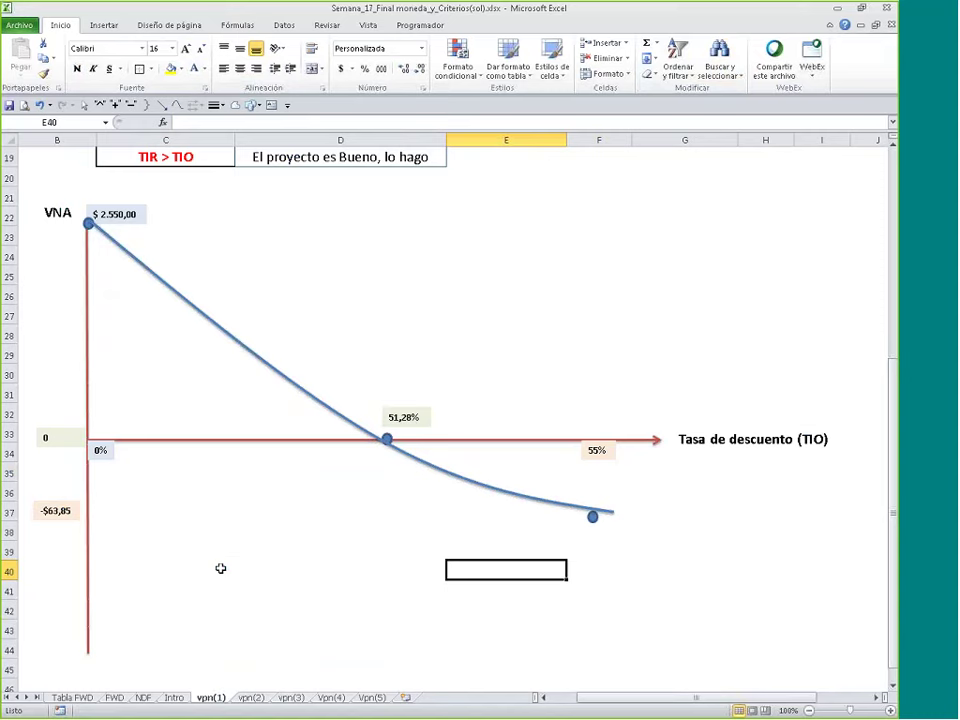
pyautogui.click(386, 441)
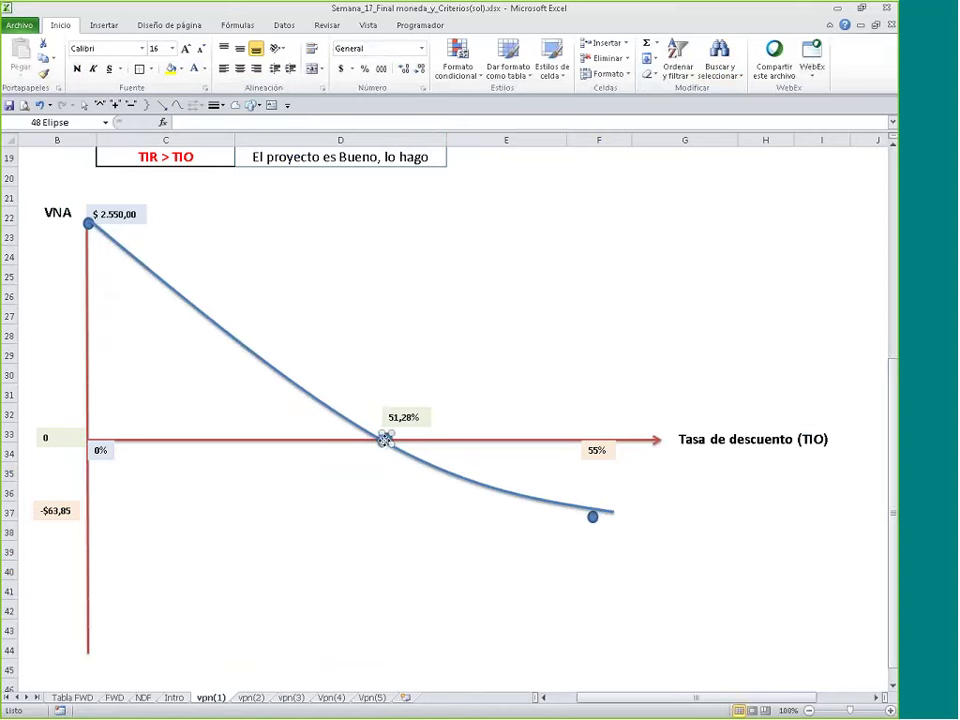
pyautogui.click(250, 697)
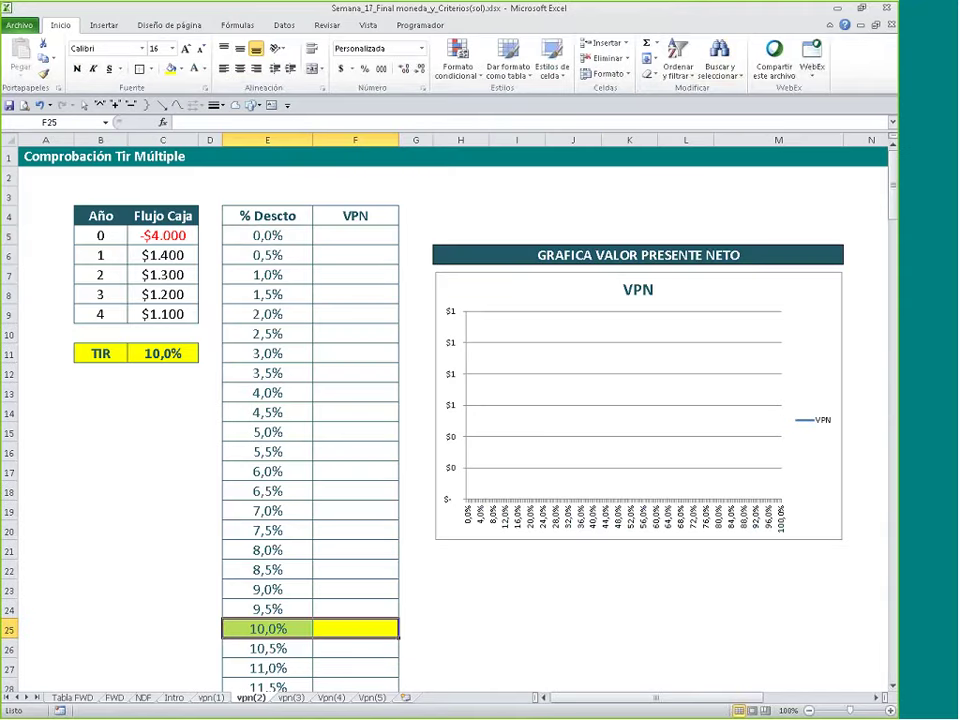
# Step: Draw a freehand wavy curve about 17 cm wide crossing the axis several times on vpn(1), delete it and return to vpn(2)
pyautogui.click(210, 697)
pyautogui.click(235, 105)
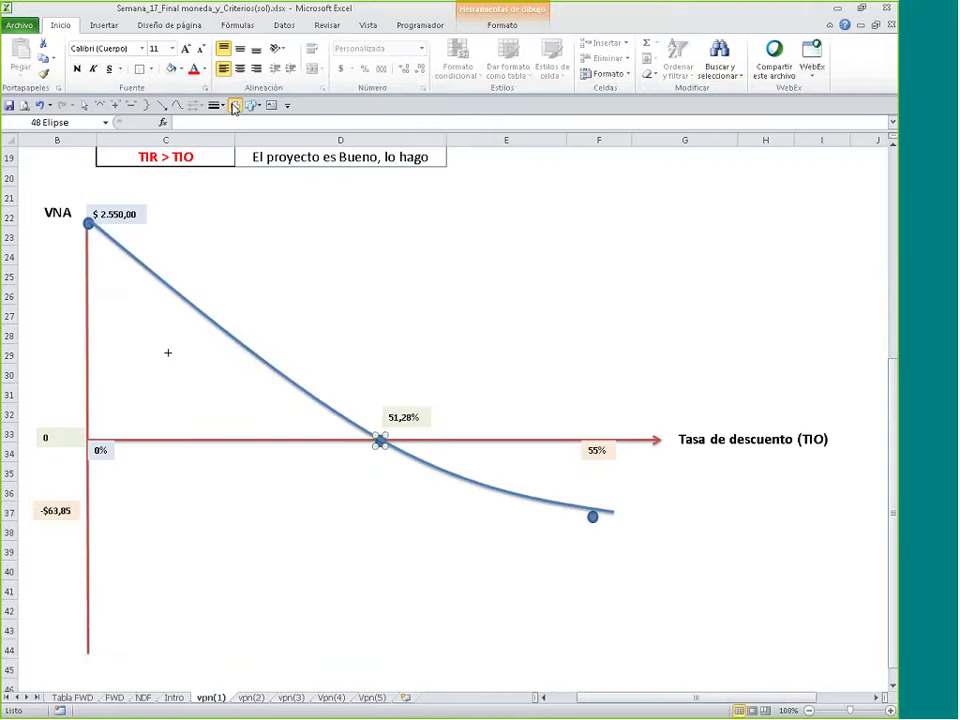
pyautogui.moveTo(168, 365)
pyautogui.mouseDown()
pyautogui.moveTo(257, 491)
pyautogui.moveTo(506, 449)
pyautogui.moveTo(617, 450)
pyautogui.mouseUp()
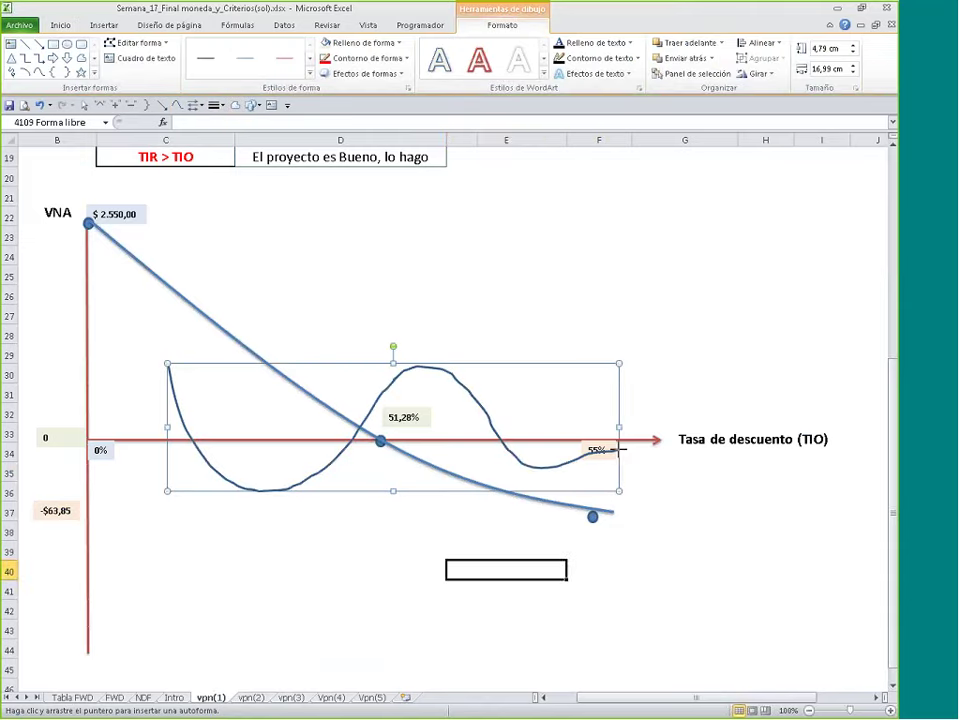
pyautogui.press('Delete')
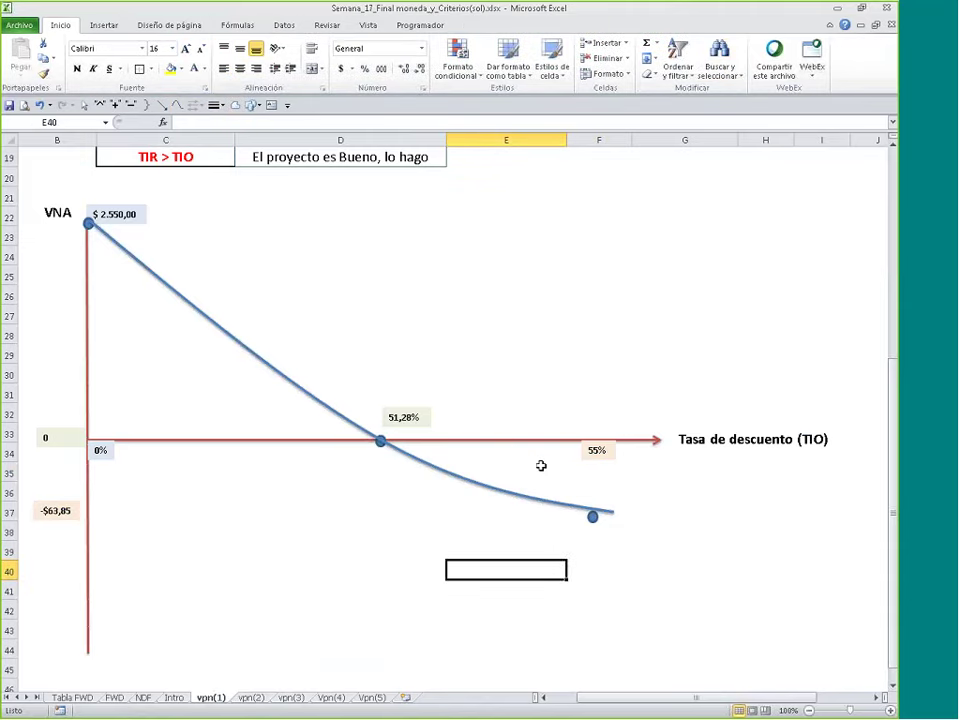
pyautogui.click(252, 698)
pyautogui.click(340, 242)
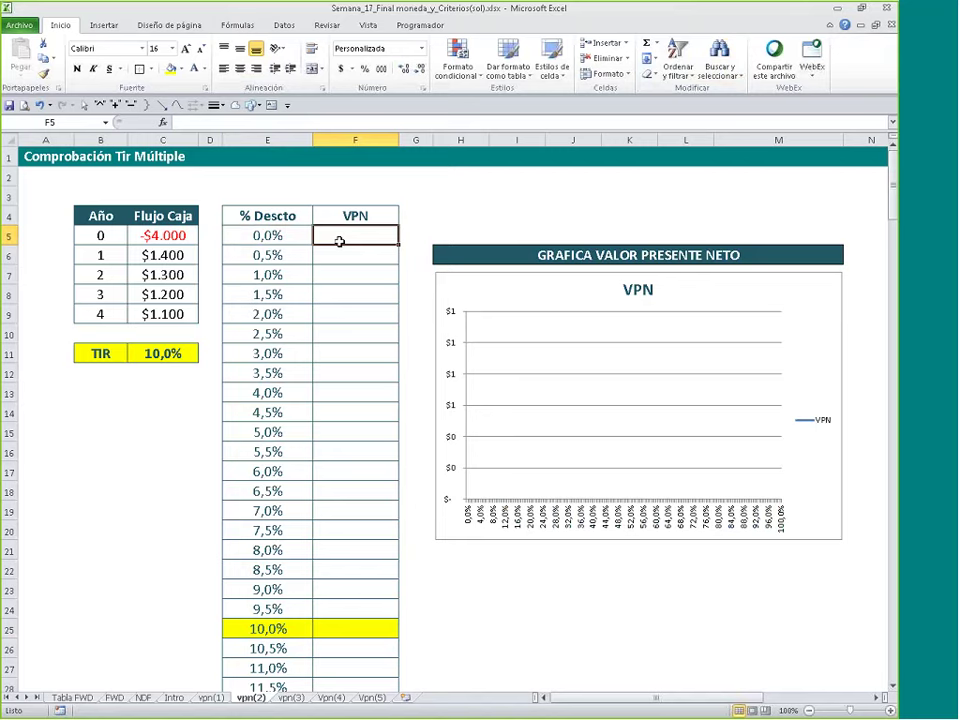
pyautogui.keyDown('shift'); pyautogui.click(252, 234); pyautogui.keyUp('shift')
pyautogui.moveTo(262, 254); pyautogui.dragTo(375, 306)
pyautogui.moveTo(270, 372); pyautogui.dragTo(328, 369)
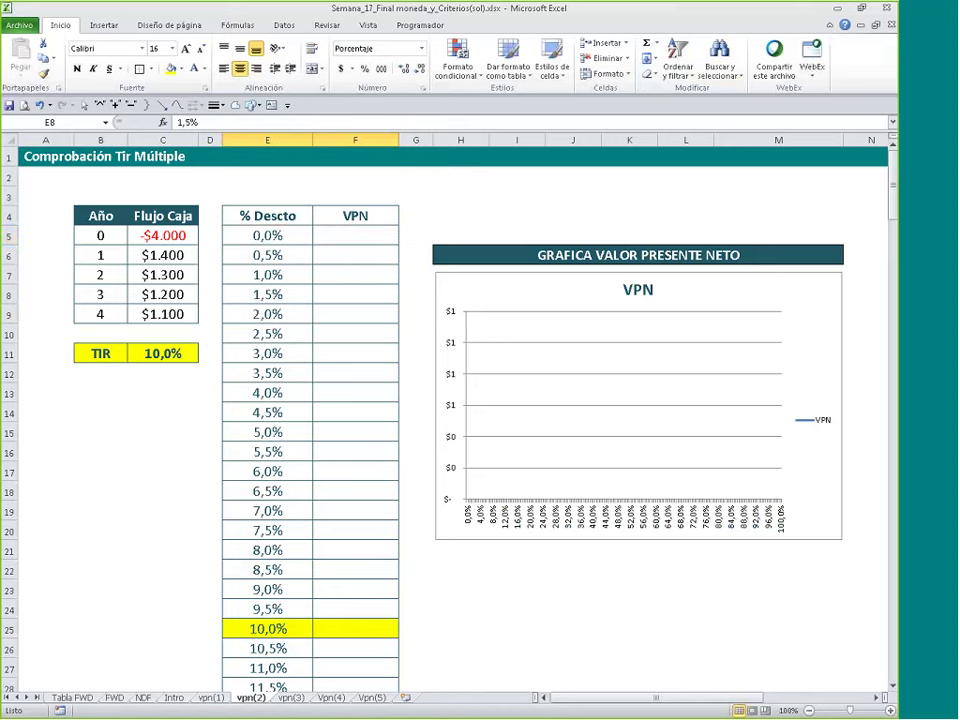
# Step: Insert the financial function VNA in F5 with the discount rate in E5 as its Tasa
pyautogui.click(355, 235)
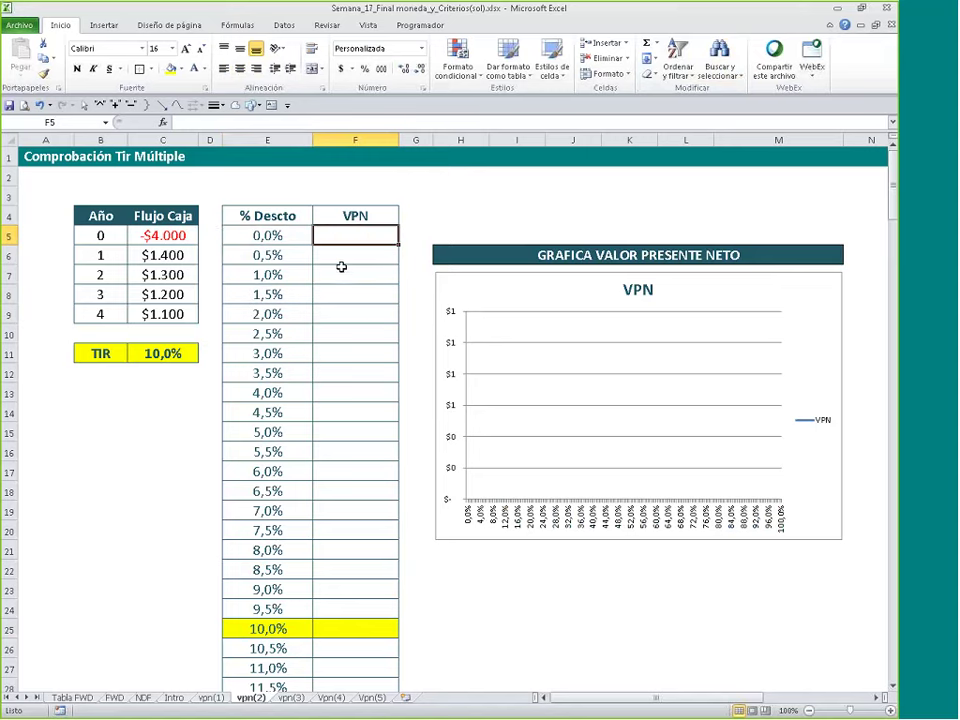
pyautogui.click(236, 25)
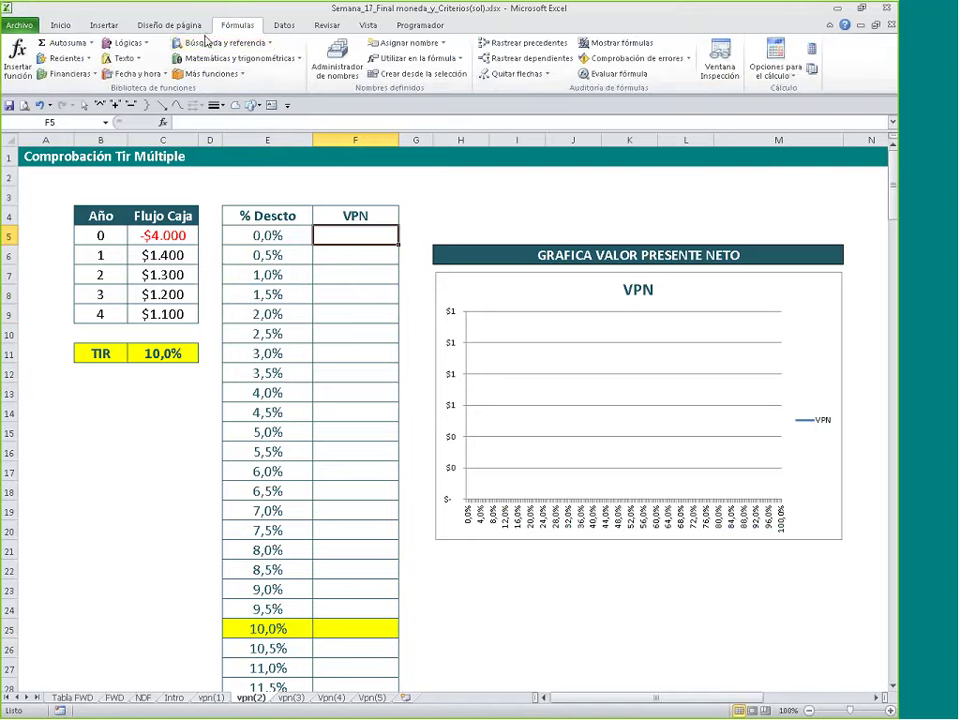
pyautogui.click(68, 73)
pyautogui.moveTo(166, 230); pyautogui.dragTo(165, 360)
pyautogui.click(128, 484)
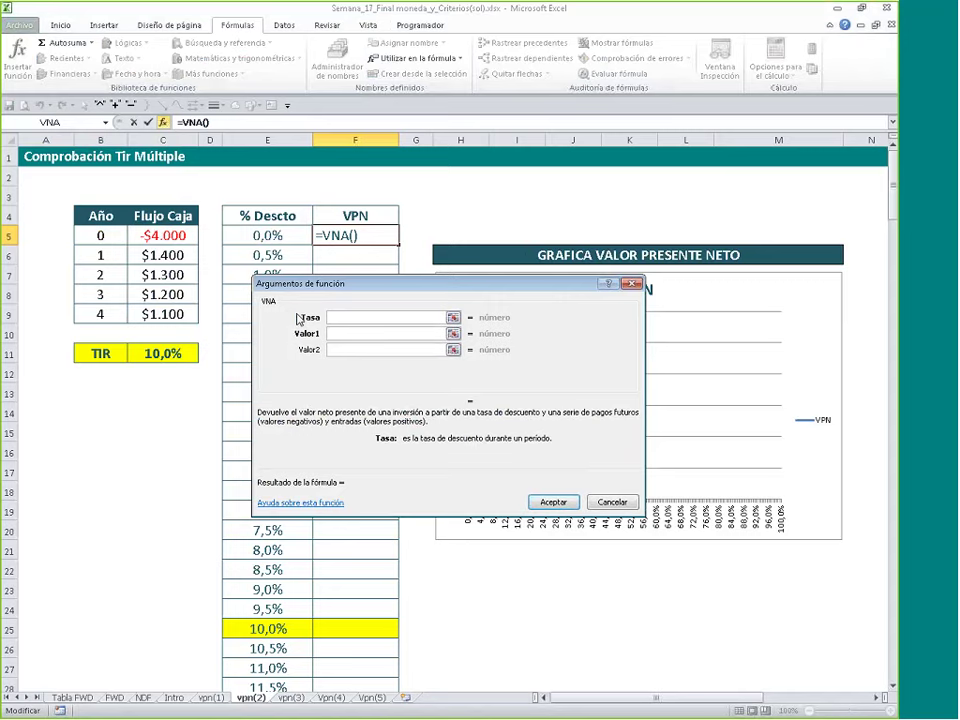
pyautogui.click(275, 237)
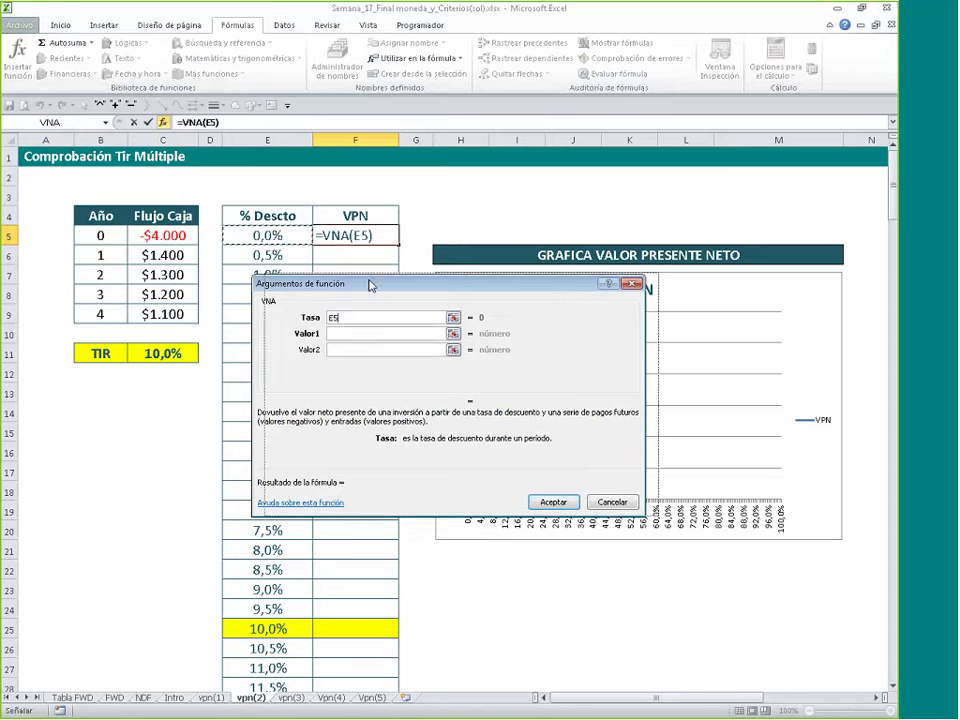
# Step: Complete the VNA function in F5 with the year 1 to 4 cash flows, $C$6:$C$9, as Valor1 using absolute references
pyautogui.moveTo(370, 285); pyautogui.dragTo(443, 265)
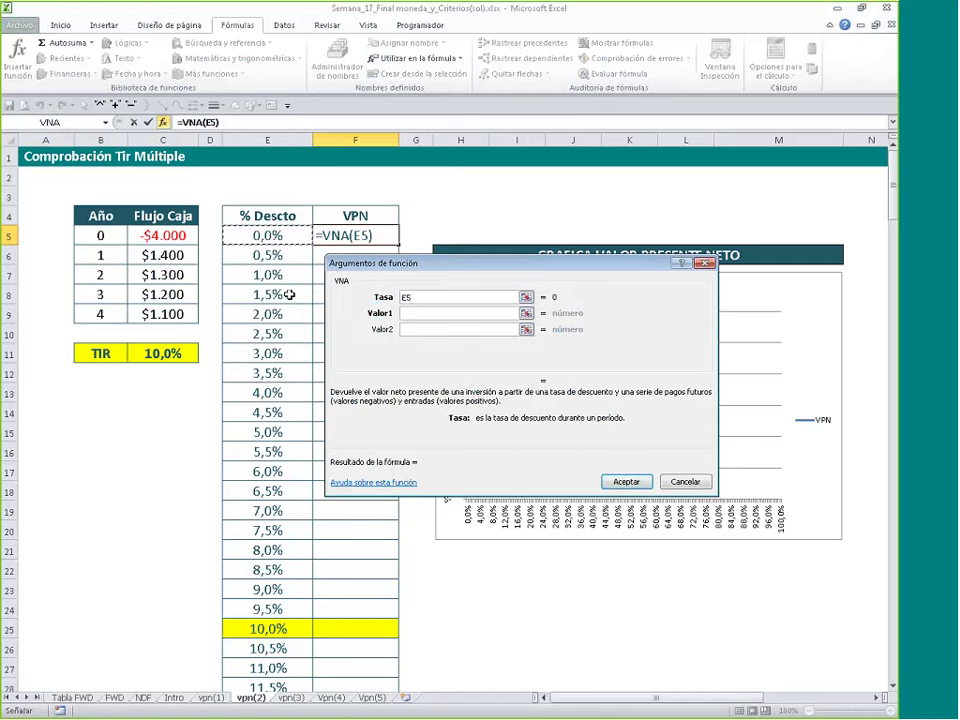
pyautogui.click(411, 313)
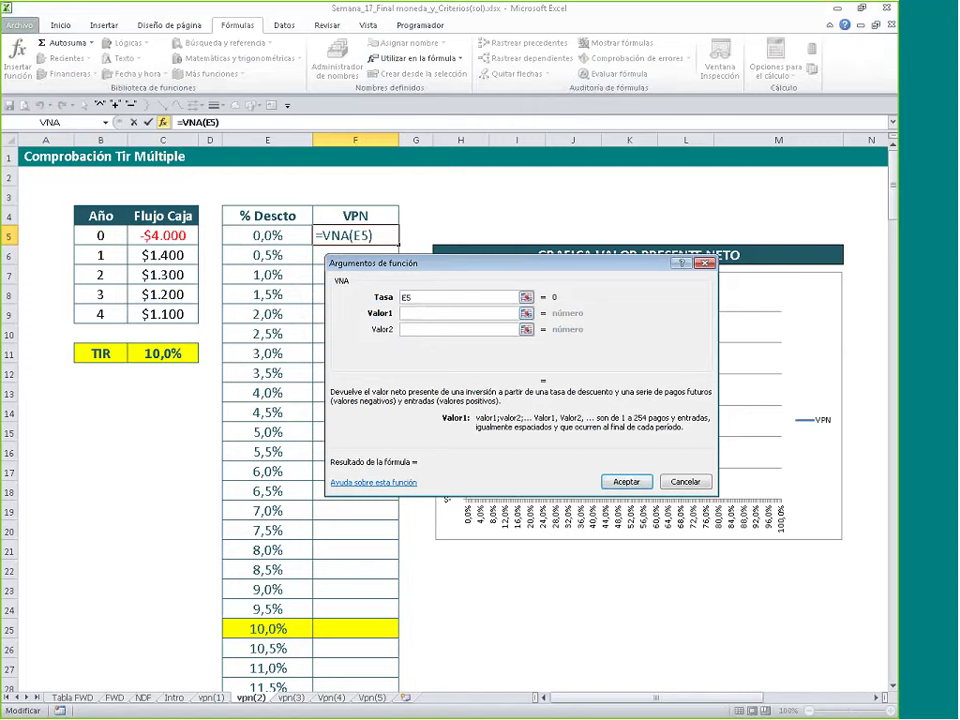
pyautogui.click(162, 255)
pyautogui.moveTo(162, 255); pyautogui.dragTo(168, 316)
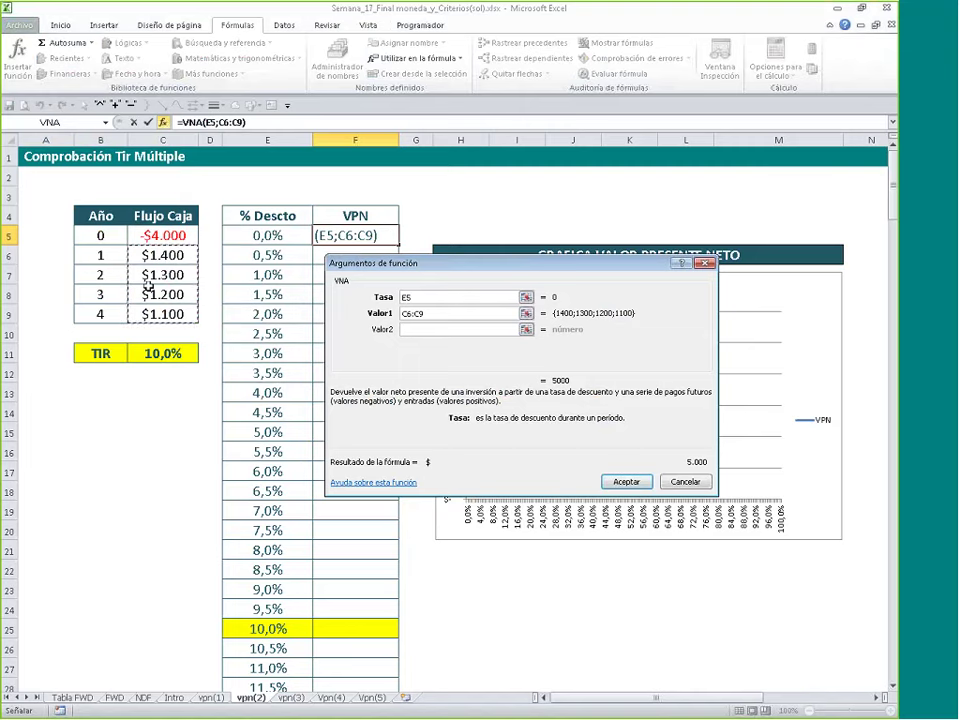
pyautogui.press('F4')
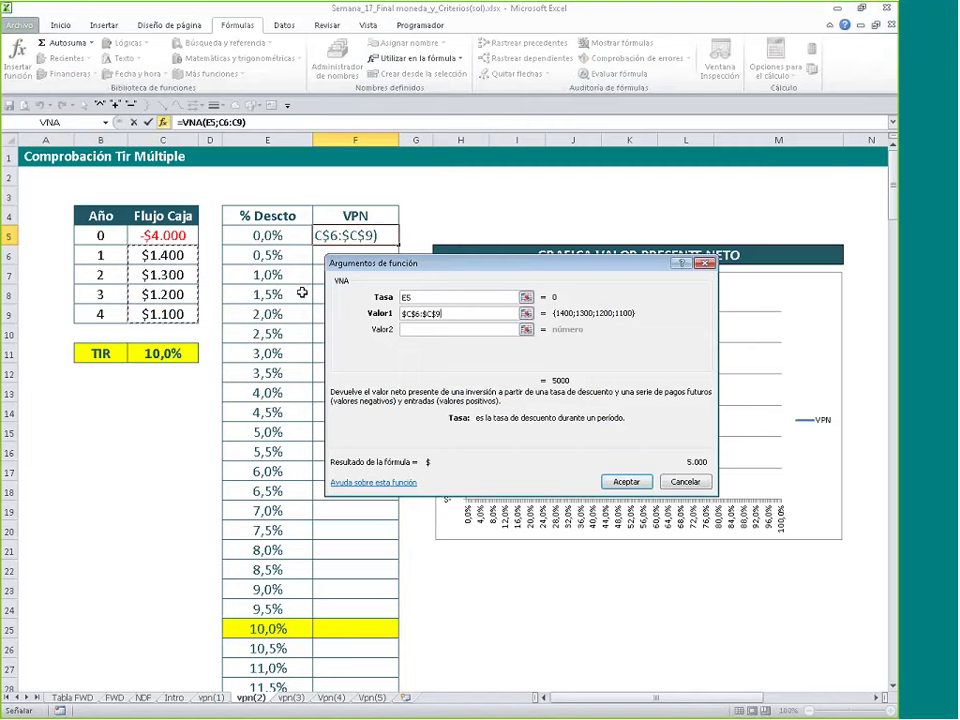
pyautogui.click(414, 313)
pyautogui.press('BackSpace')
pyautogui.moveTo(432, 314); pyautogui.dragTo(414, 315)
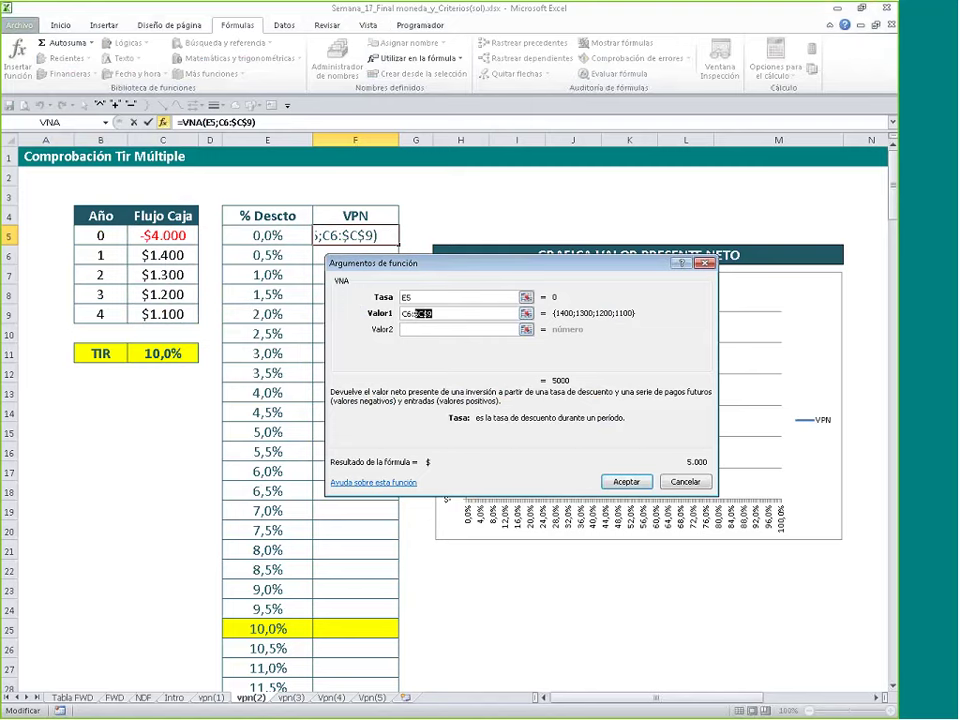
pyautogui.click(406, 314)
pyautogui.press('F4')
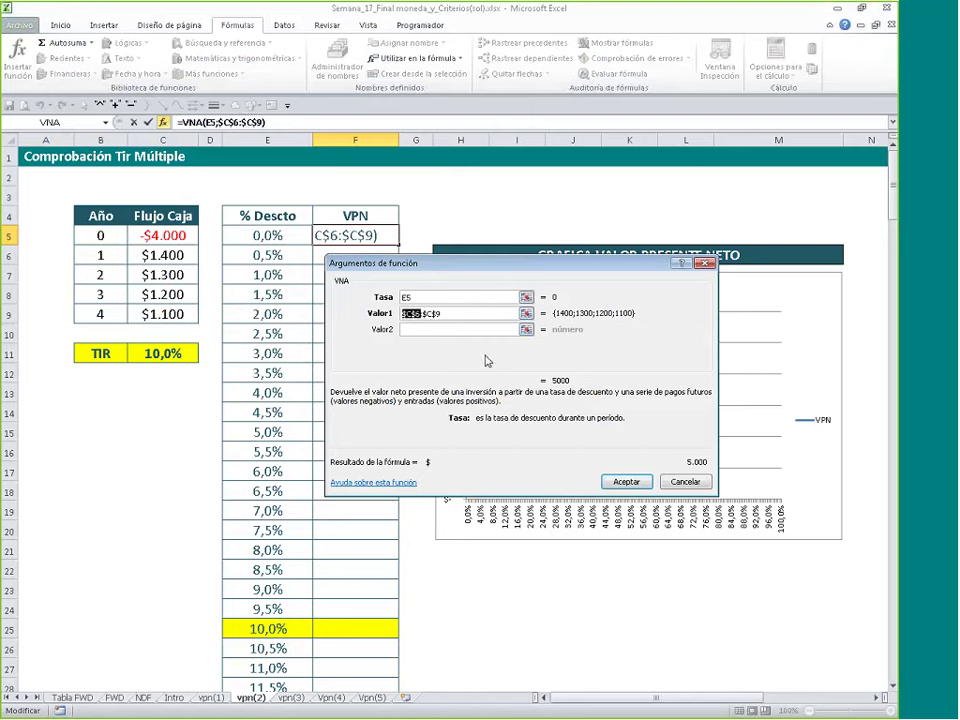
pyautogui.click(620, 482)
# Step: Add the year 0 cash flow to the VNA formula in F5 as the absolute reference $C$5
pyautogui.doubleClick(386, 237)
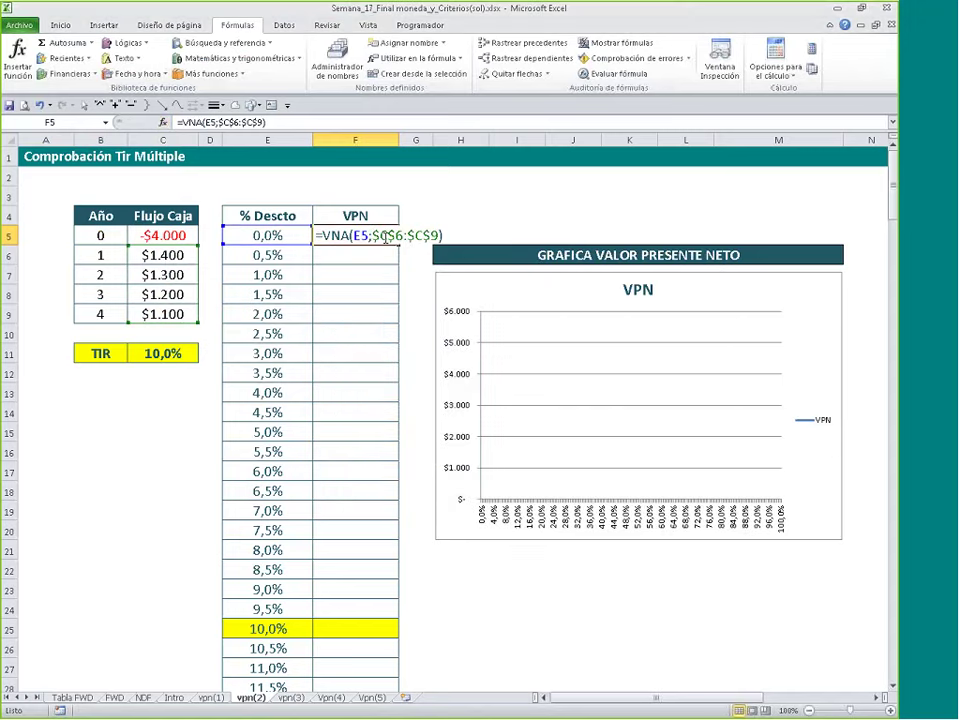
pyautogui.click(462, 235)
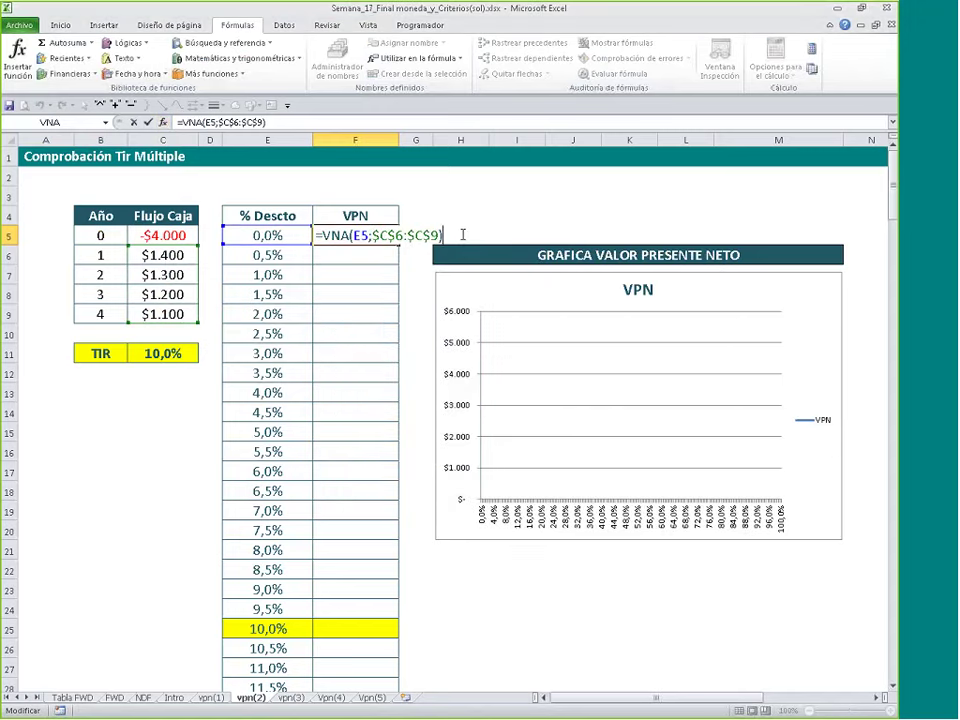
pyautogui.write('+')
pyautogui.click(185, 236)
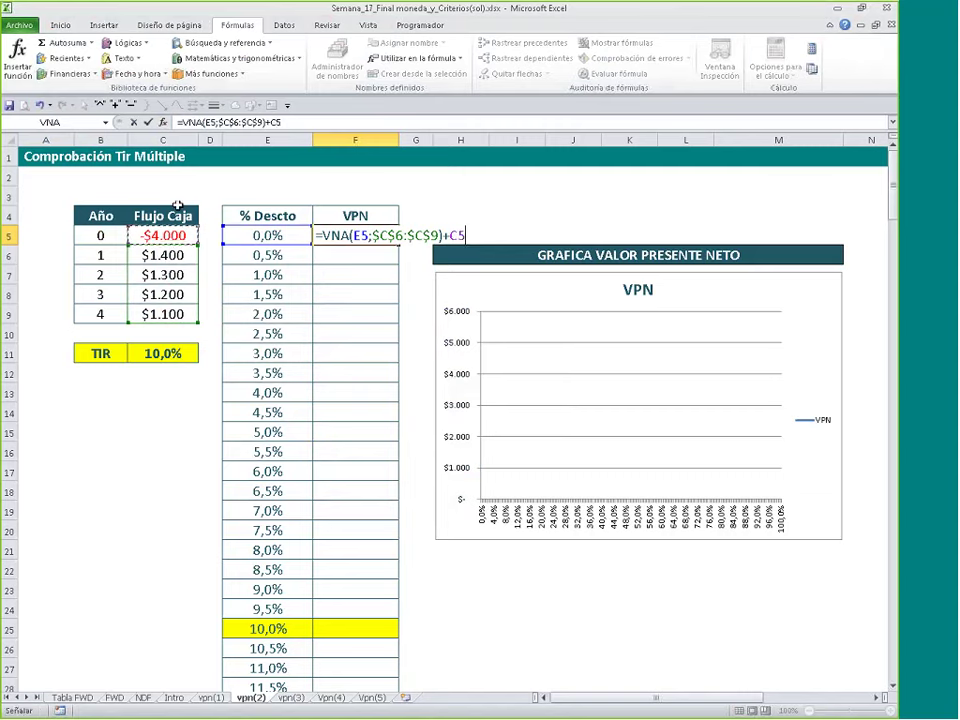
pyautogui.press('F4')
pyautogui.press('Return')
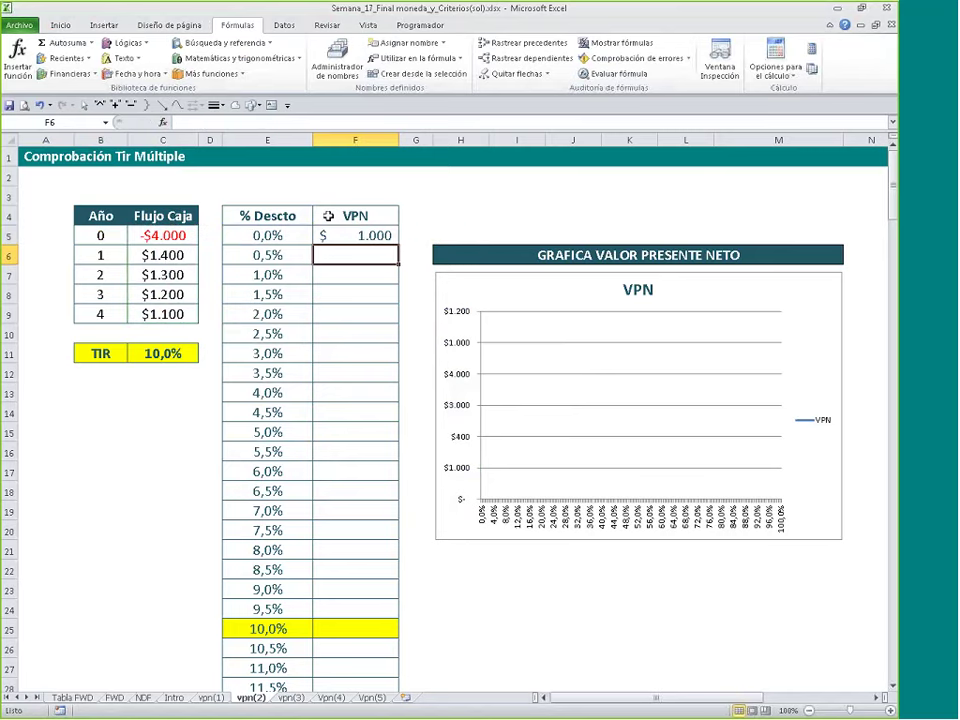
# Step: Fill the F5 formula down the whole VPN column and reopen F5 to review its references
pyautogui.click(362, 240)
pyautogui.doubleClick(398, 246)
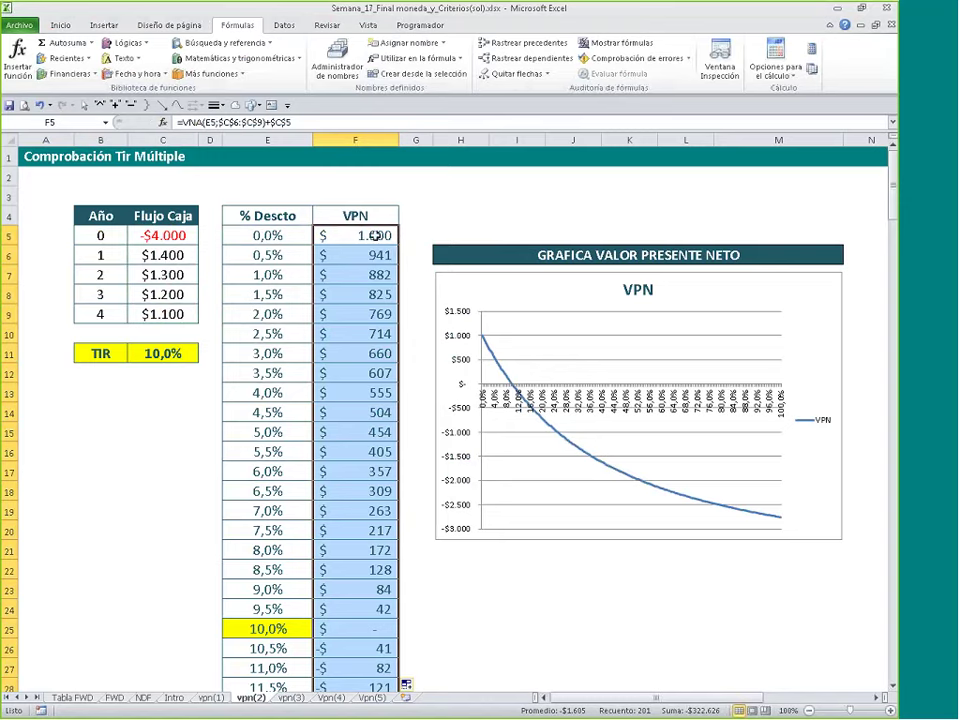
pyautogui.click(373, 235)
pyautogui.doubleClick(373, 235)
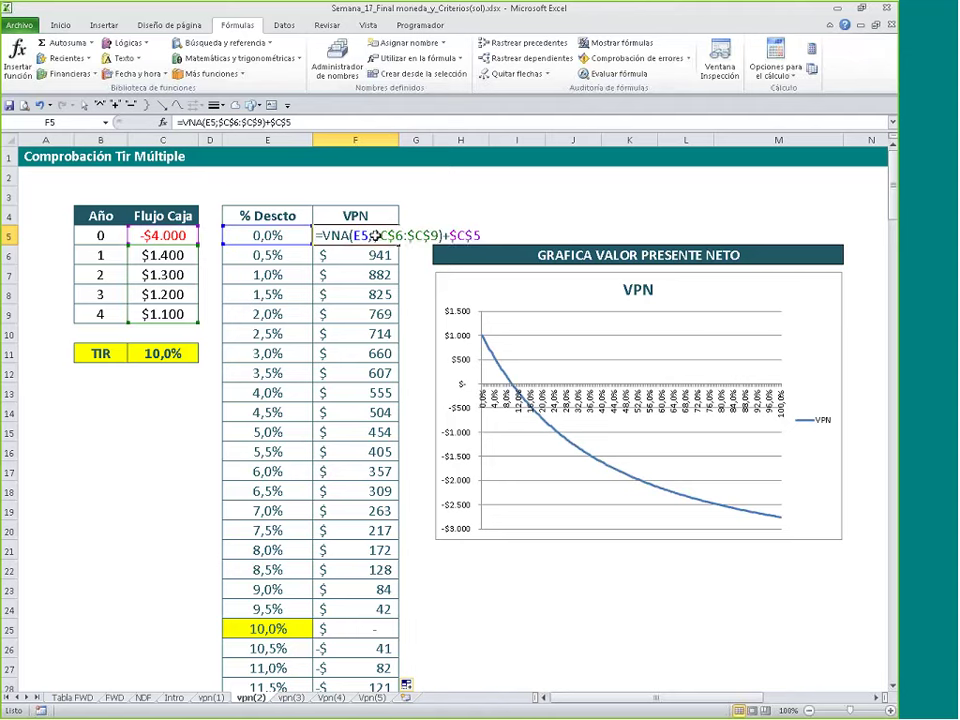
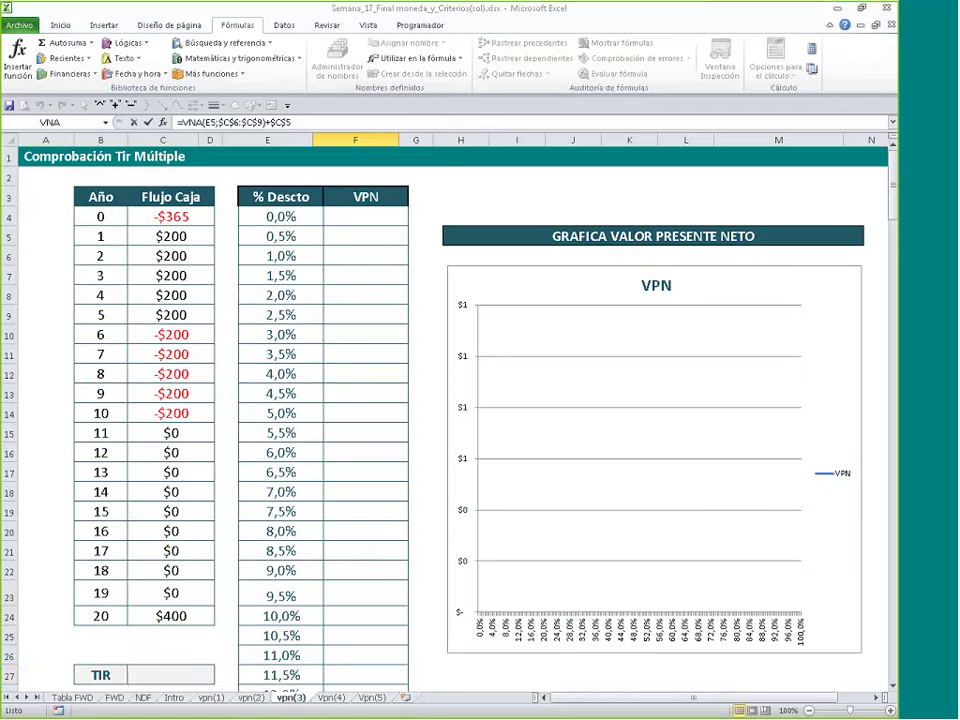
# Step: On vpn(3), calculate the TIR of the year 0 to 20 cash flows in C27
pyautogui.click(157, 666)
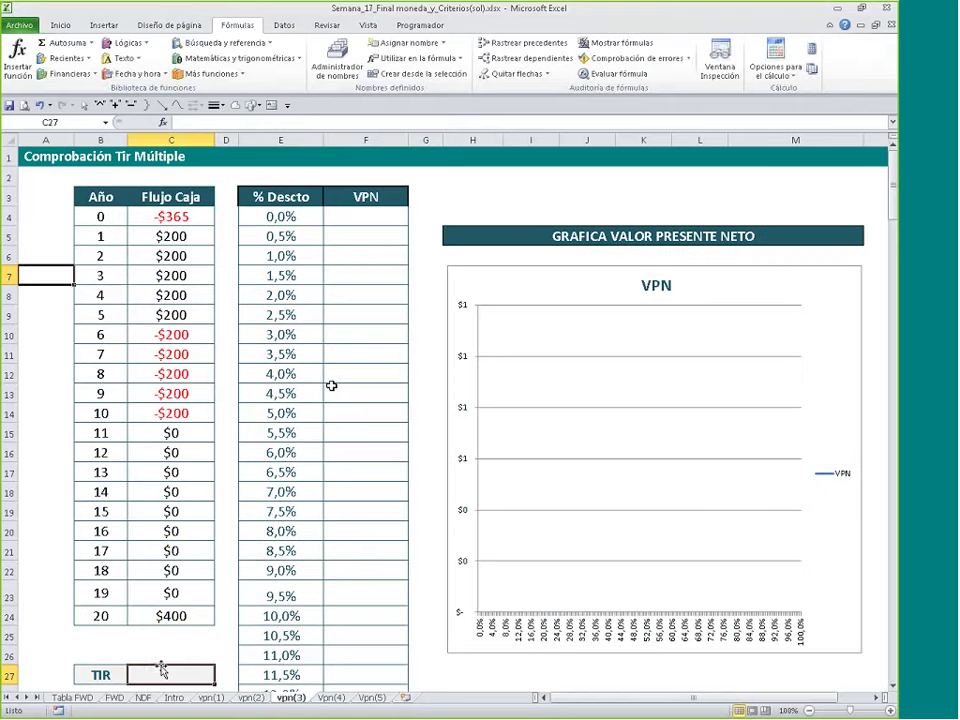
pyautogui.write('+tir(')
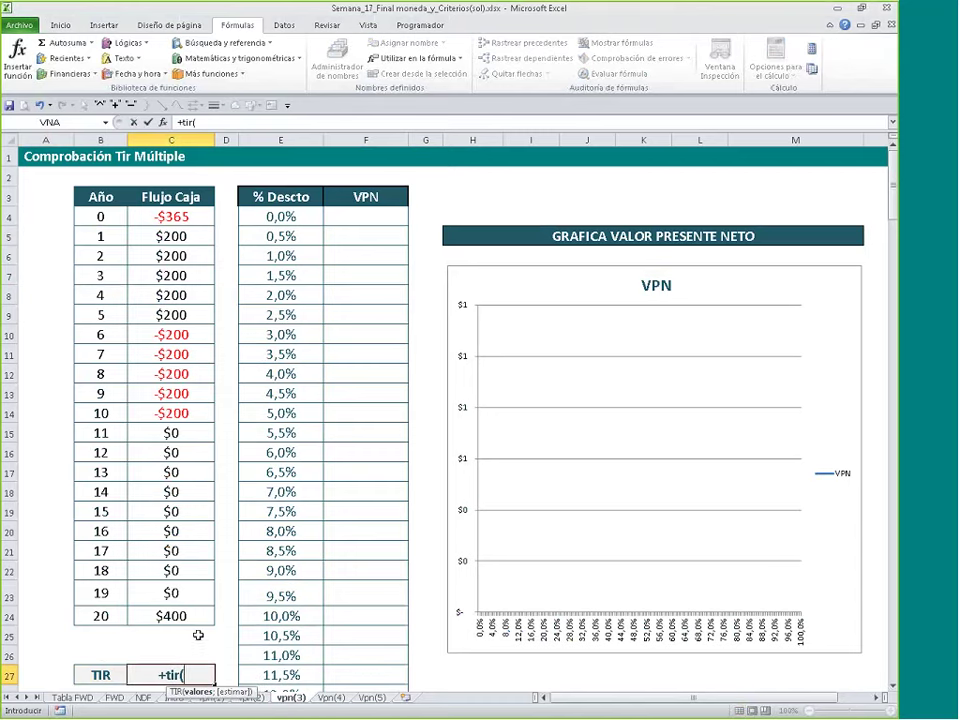
pyautogui.moveTo(170, 216); pyautogui.dragTo(171, 591)
pyautogui.press('Return')
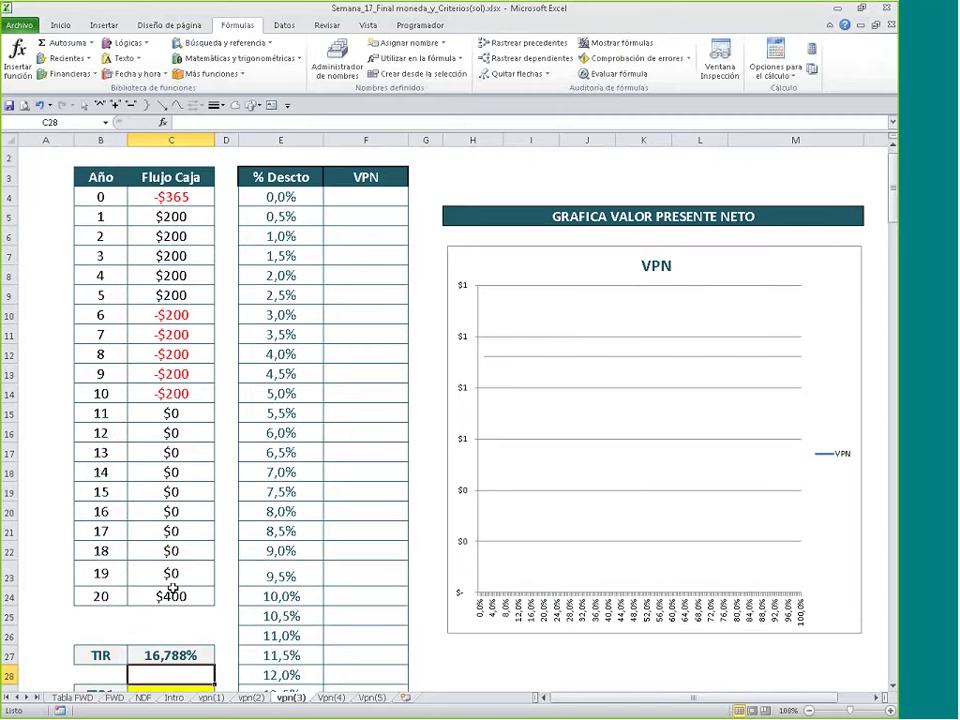
# Step: Enter the VNA function in F4 with E4 as Tasa and the absolute range $C$5:$C$24 as Valor1
pyautogui.scroll(1, 171, 591)
pyautogui.click(347, 216)
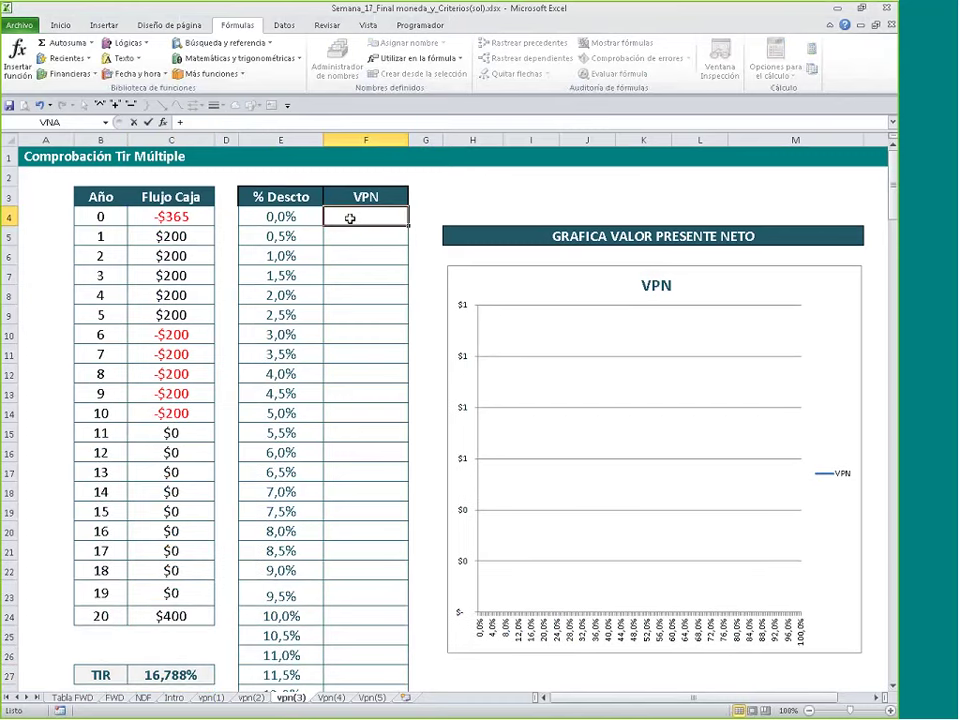
pyautogui.write('+vnp()')
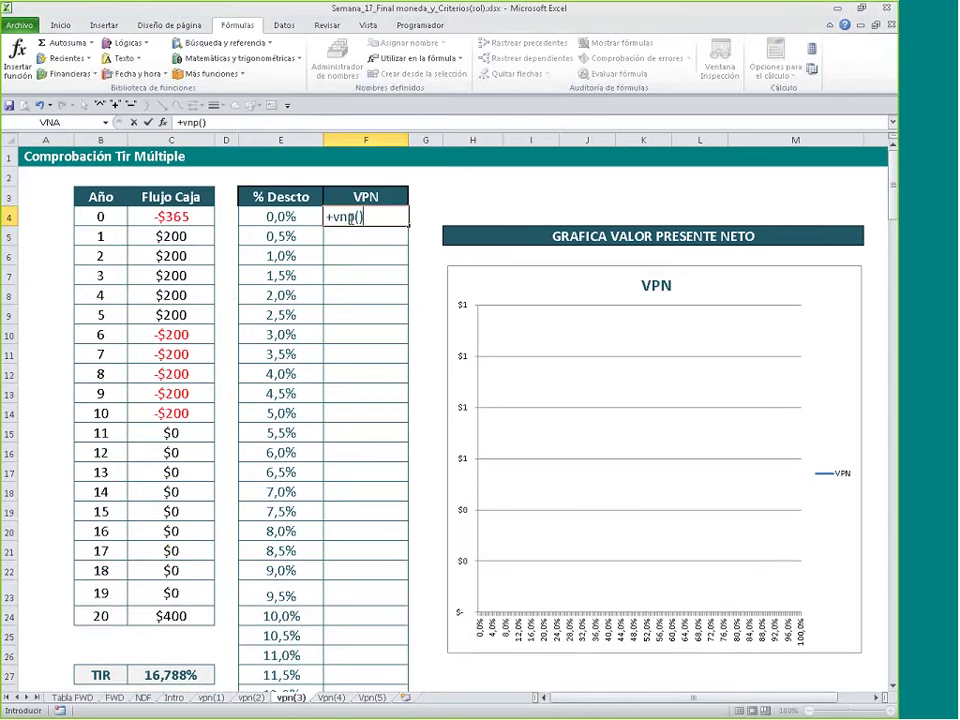
pyautogui.moveTo(363, 217); pyautogui.dragTo(334, 217)
pyautogui.write('vna()')
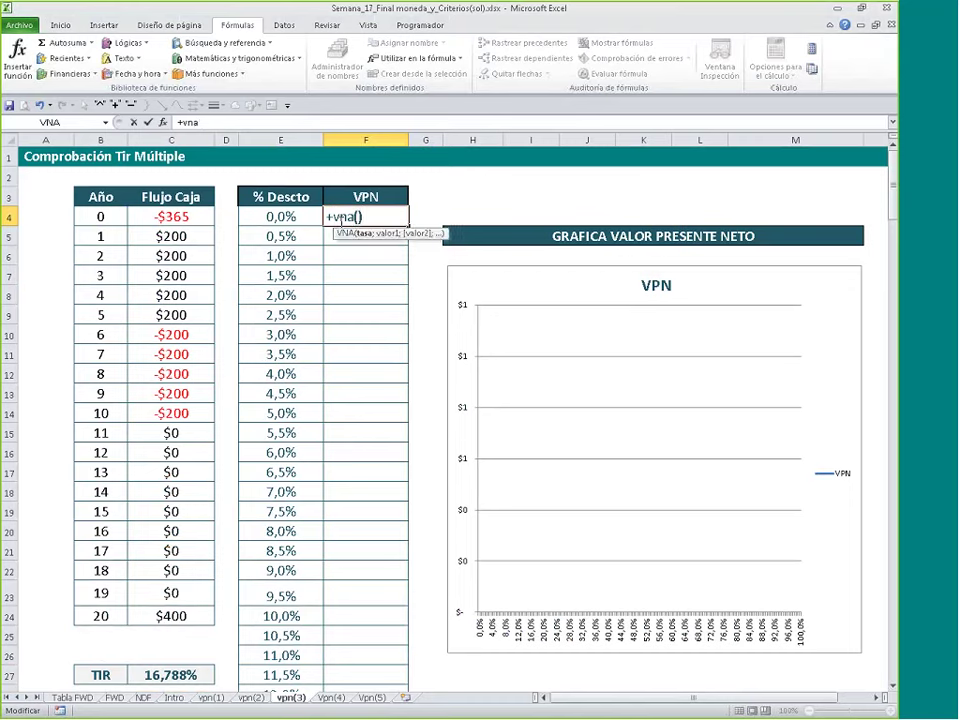
pyautogui.click(163, 122)
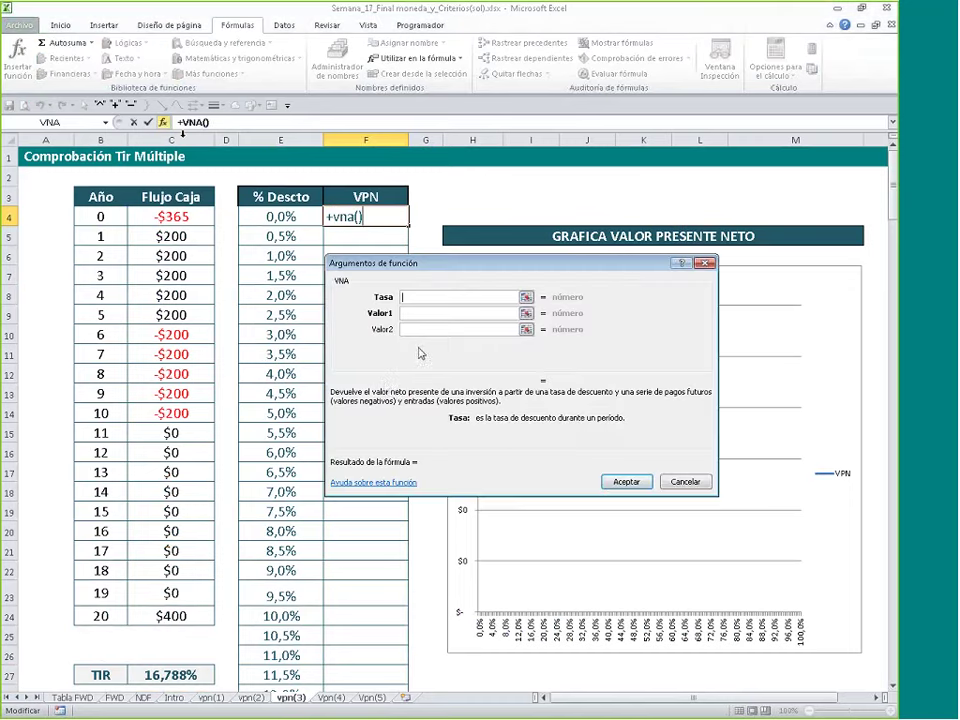
pyautogui.click(276, 222)
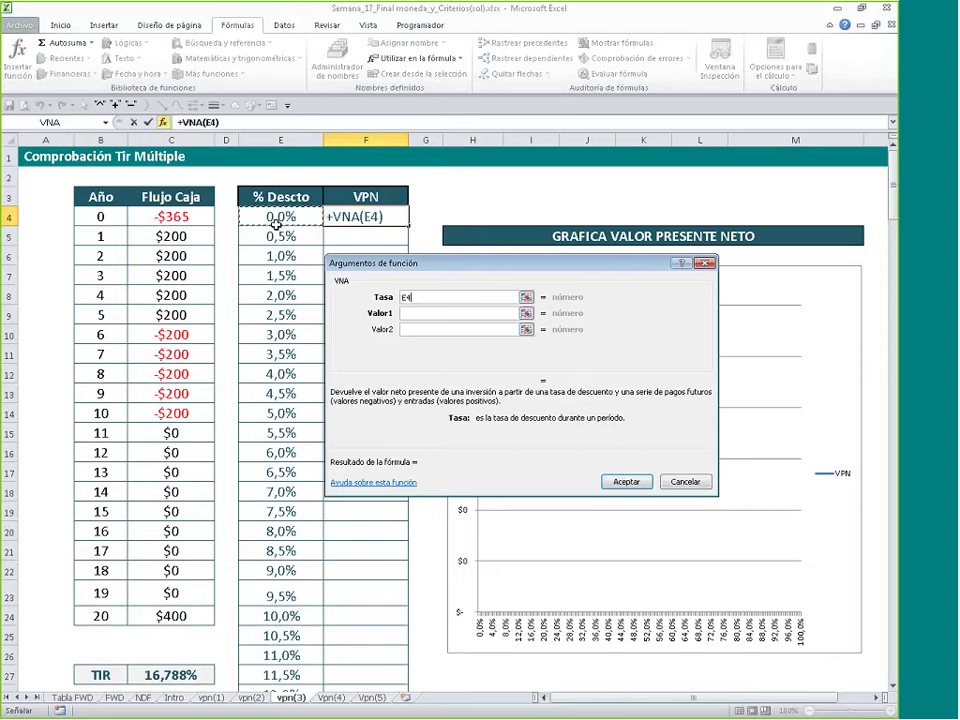
pyautogui.click(461, 315)
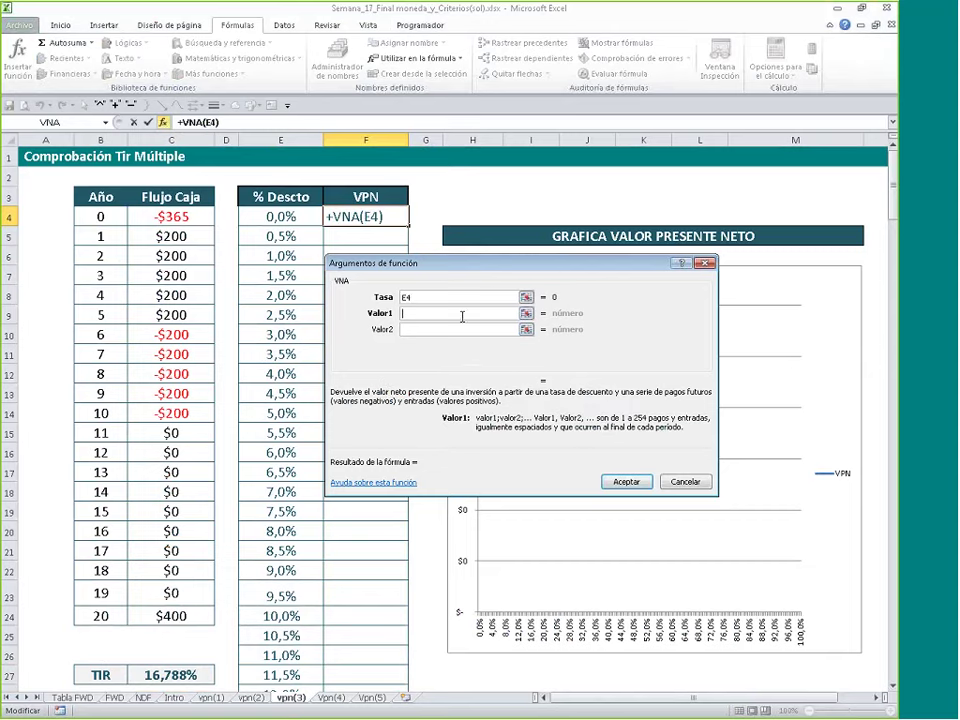
pyautogui.moveTo(171, 236); pyautogui.dragTo(177, 614)
pyautogui.press('F4')
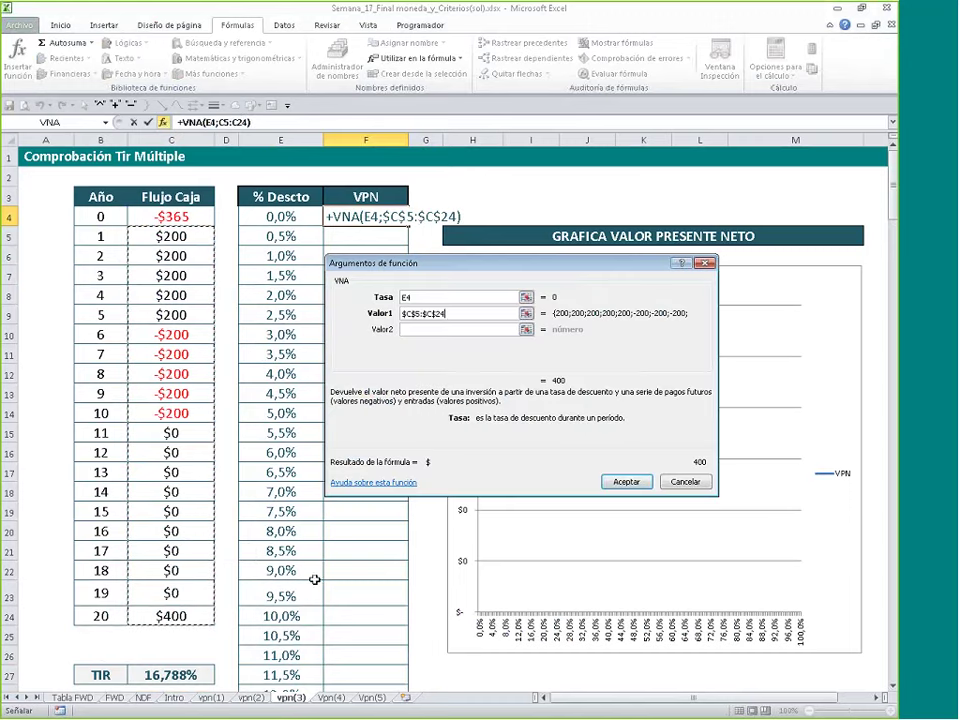
pyautogui.press('Return')
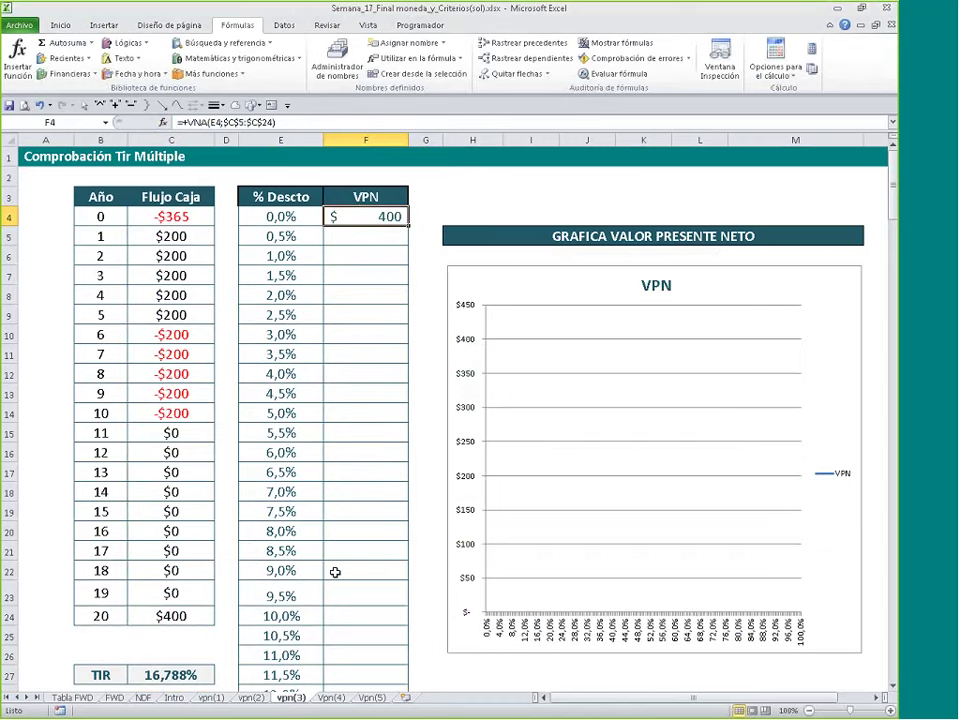
# Step: Add the year 0 cash flow $C$4 to the F4 formula and fill it down the whole VPN column
pyautogui.press('F2')
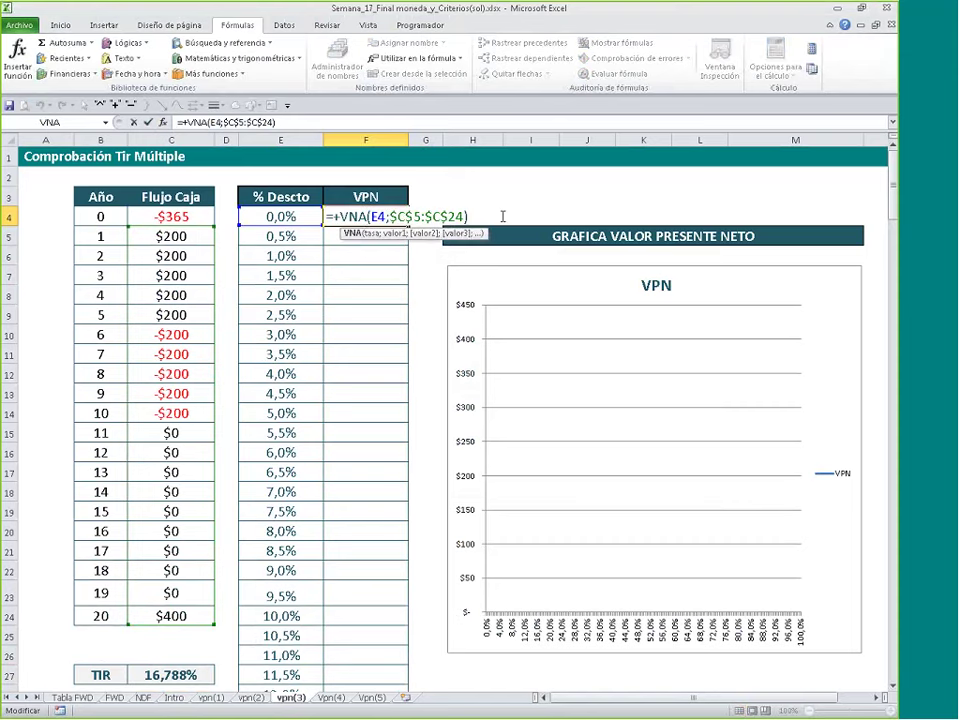
pyautogui.write('+')
pyautogui.click(168, 216)
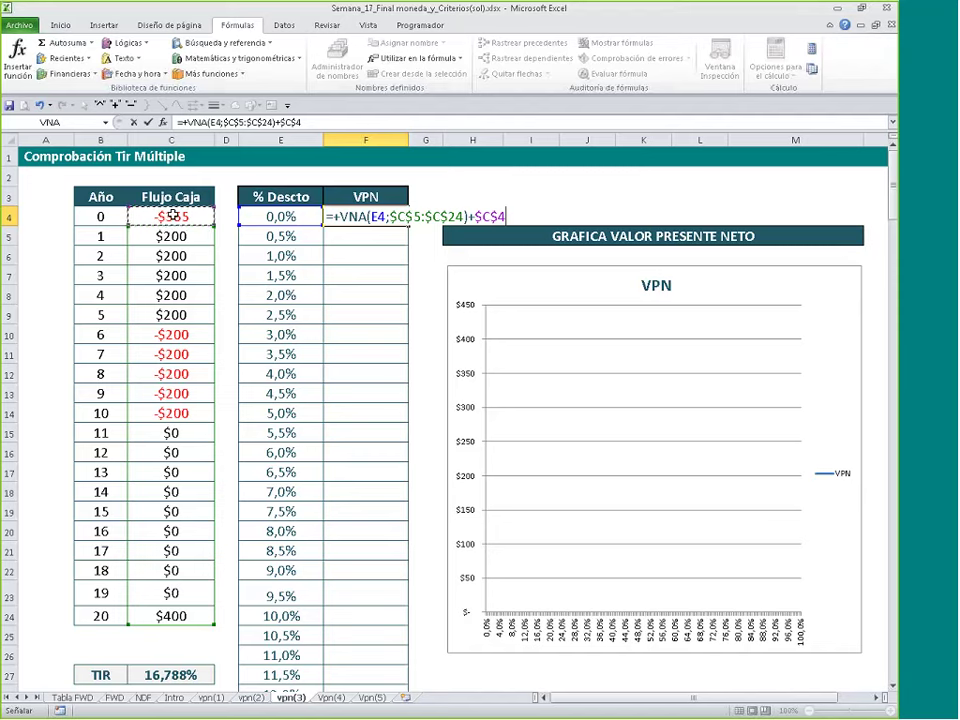
pyautogui.press('Return')
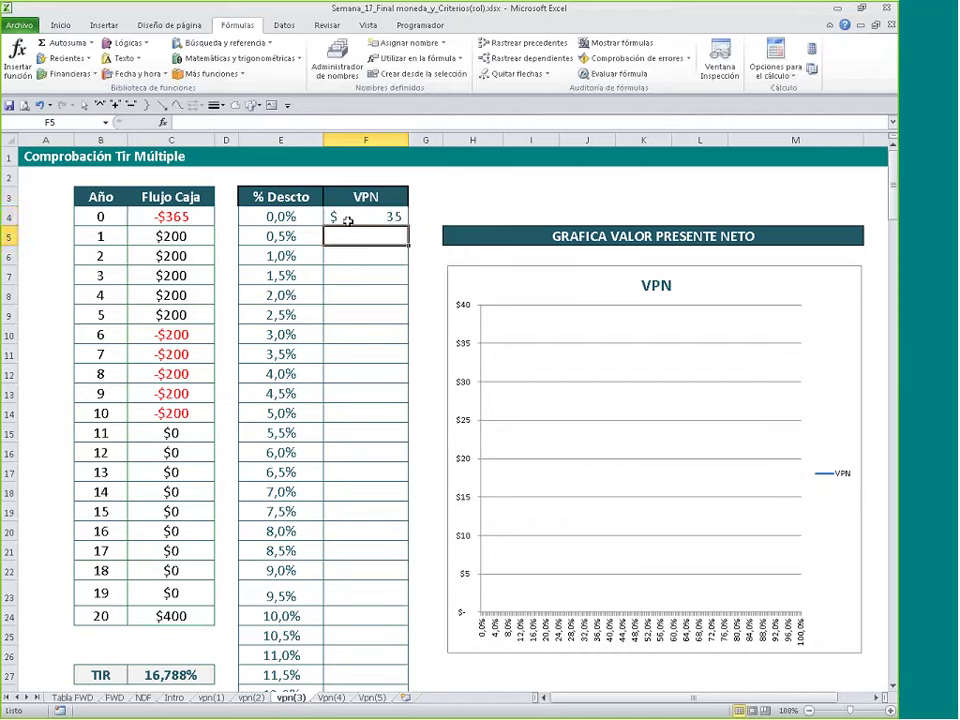
pyautogui.click(352, 215)
pyautogui.doubleClick(407, 225)
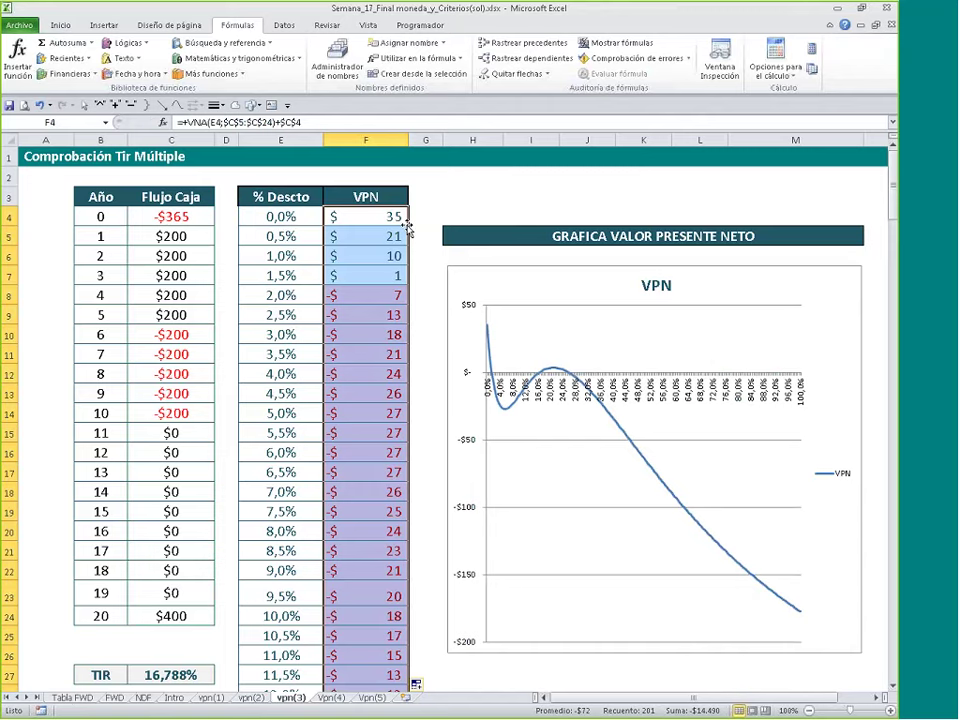
# Step: Delete the existing VPN chart below the GRAFICA VALOR PRESENTE NETO heading
pyautogui.click(490, 272)
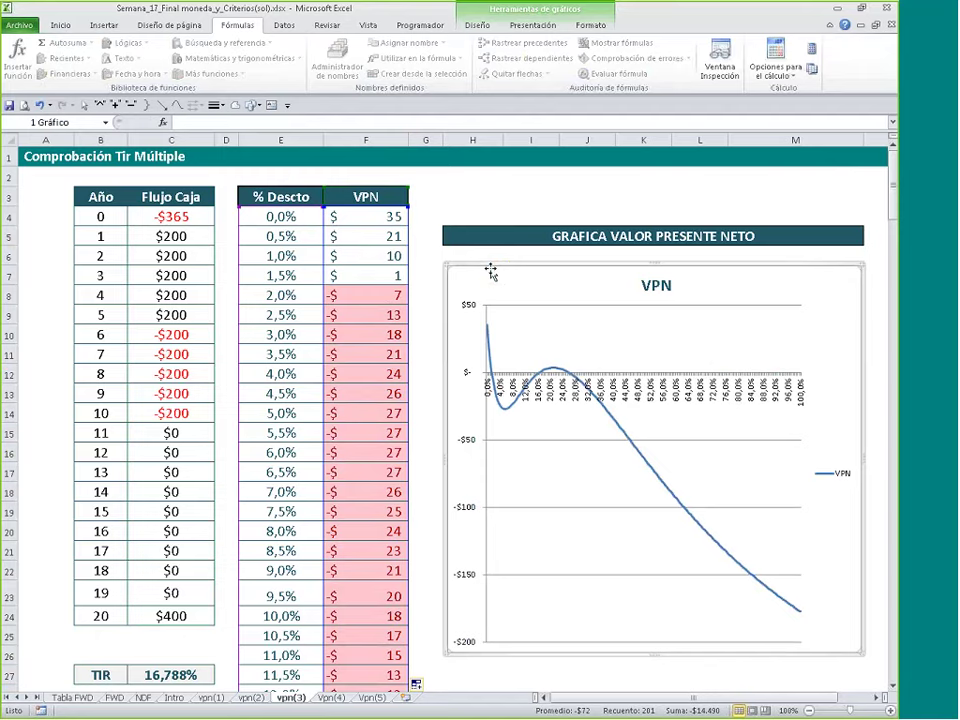
pyautogui.press('Delete')
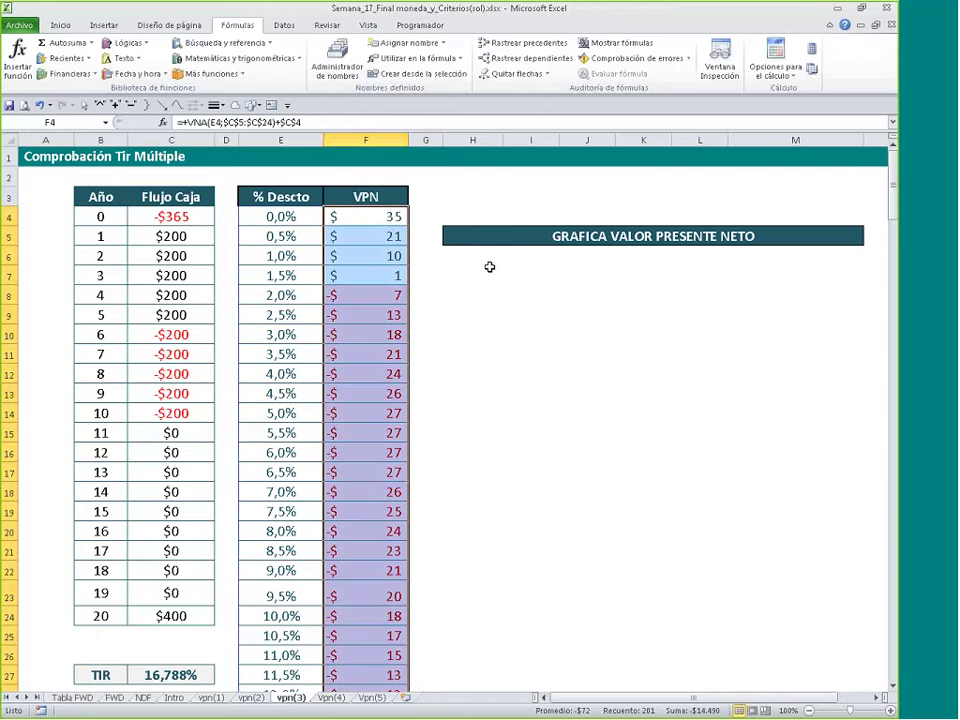
pyautogui.click(489, 267)
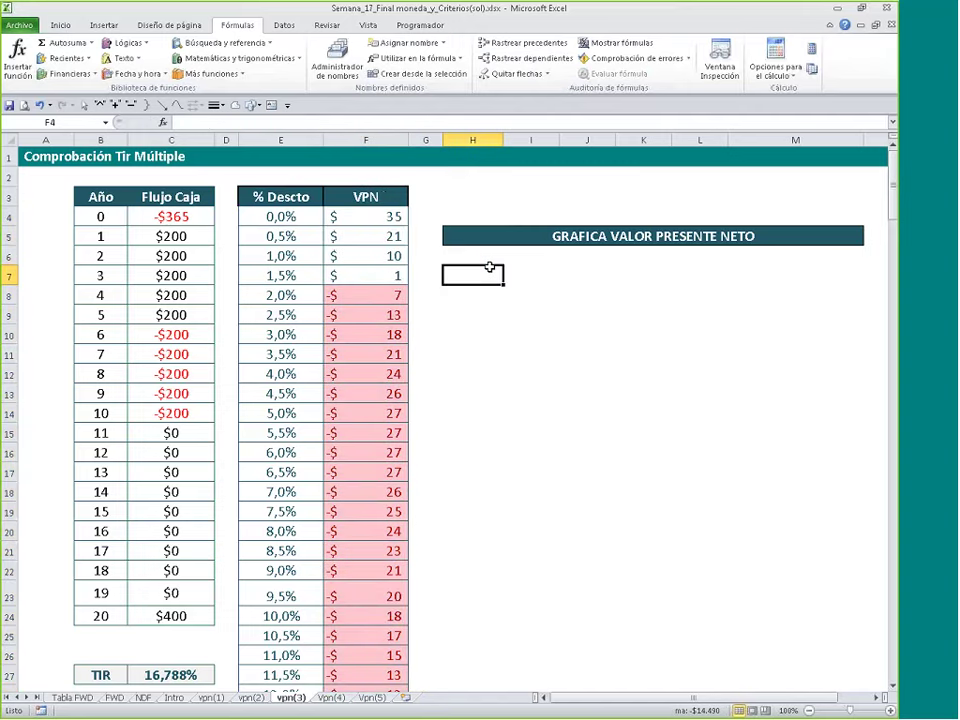
# Step: Insert a 2D line chart of the VPN column F3:F204 and place it, enlarged, below the GRAFICA VALOR PRESENTE NETO heading
pyautogui.click(382, 197)
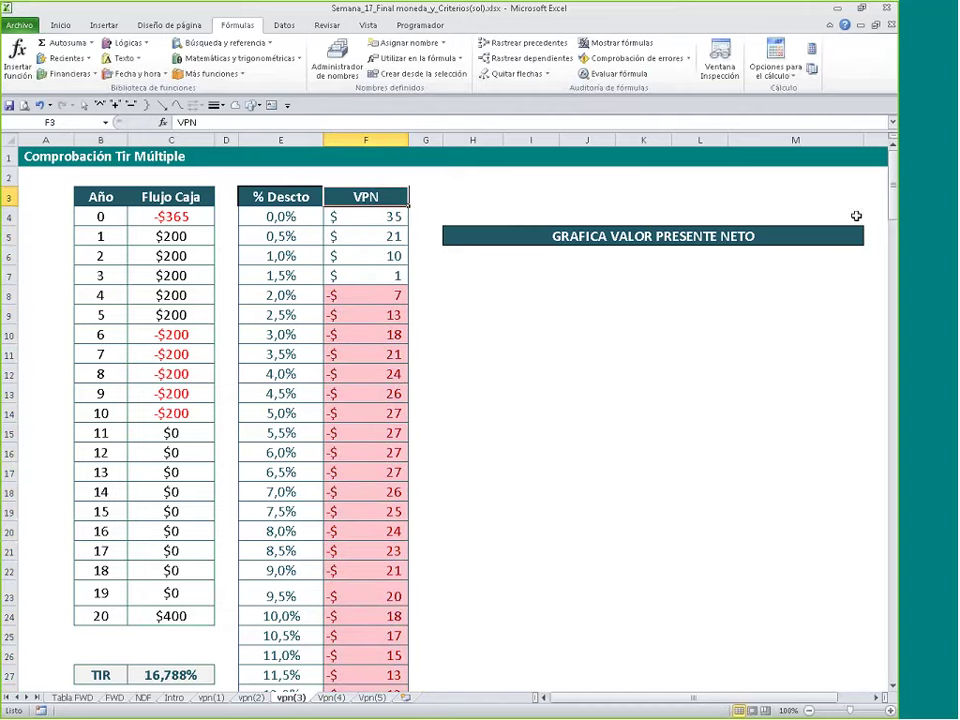
pyautogui.moveTo(893, 180); pyautogui.dragTo(893, 379)
pyautogui.moveTo(893, 455); pyautogui.dragTo(893, 170)
pyautogui.keyDown('shift'); pyautogui.click(401, 668); pyautogui.keyUp('shift')
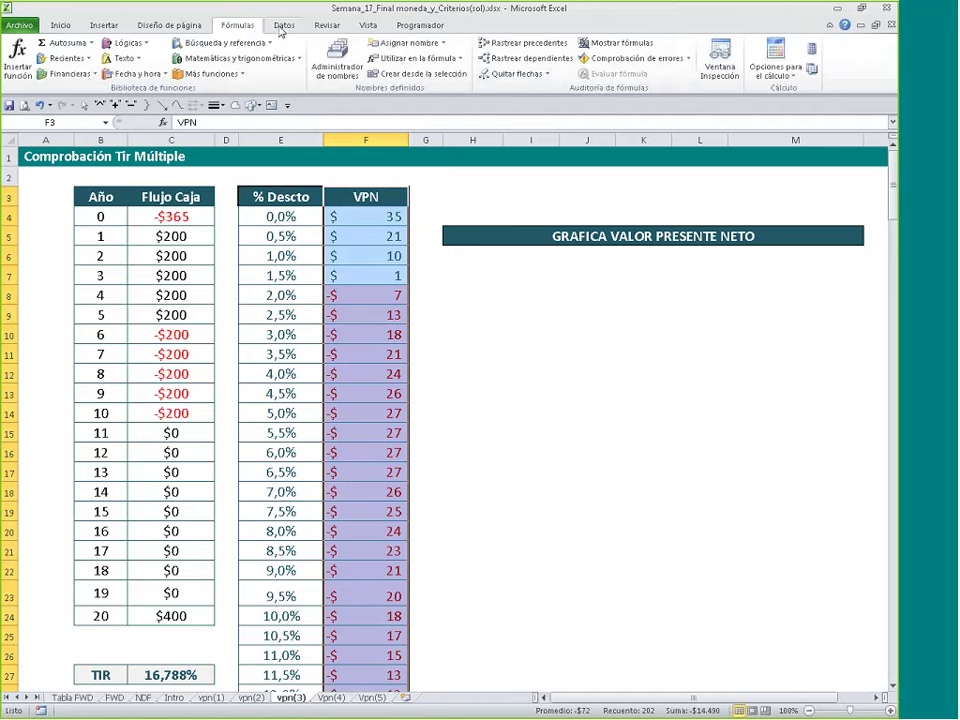
pyautogui.click(107, 27)
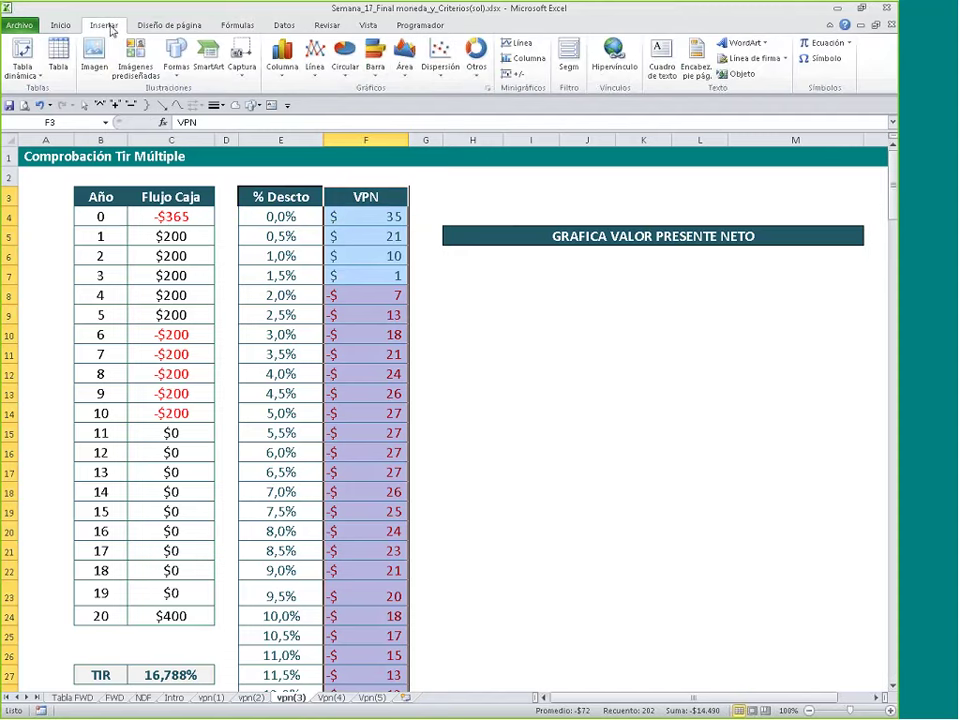
pyautogui.click(314, 56)
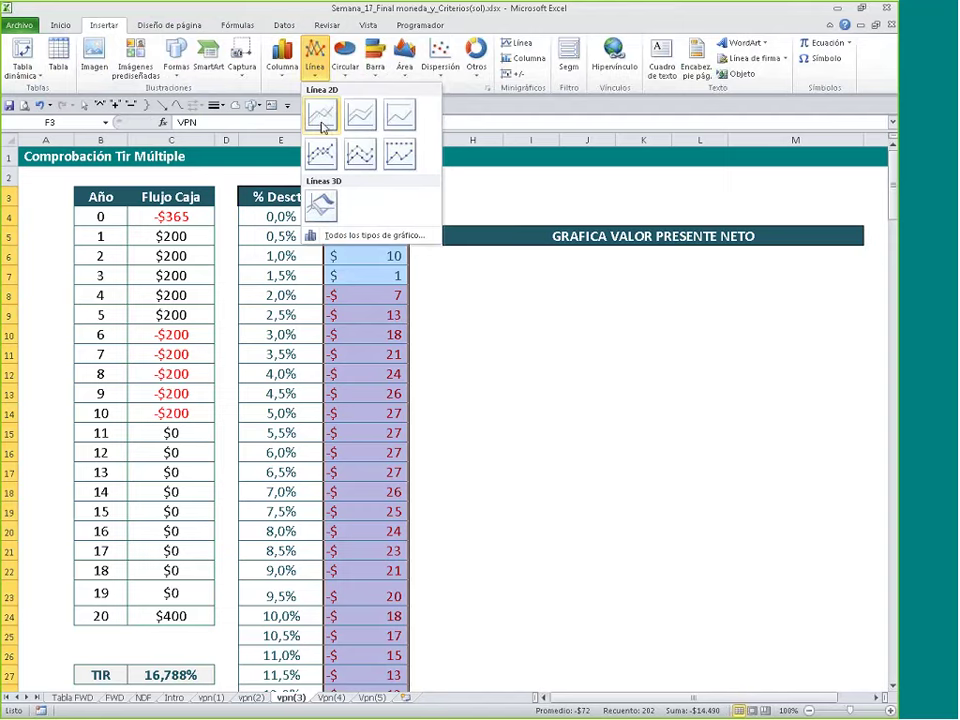
pyautogui.click(321, 120)
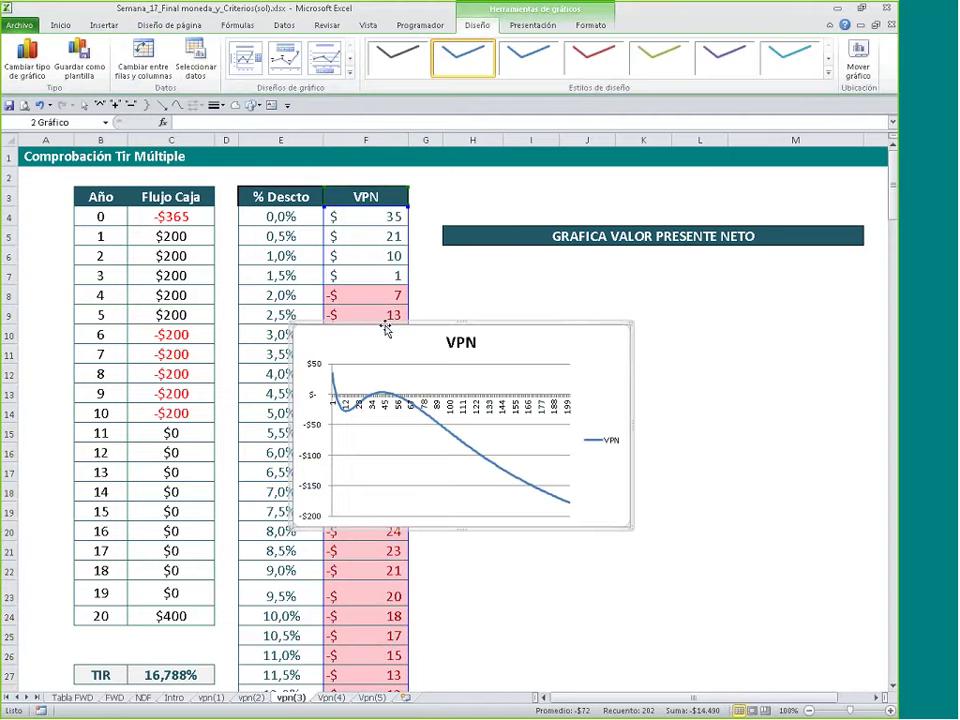
pyautogui.moveTo(389, 325); pyautogui.dragTo(561, 270)
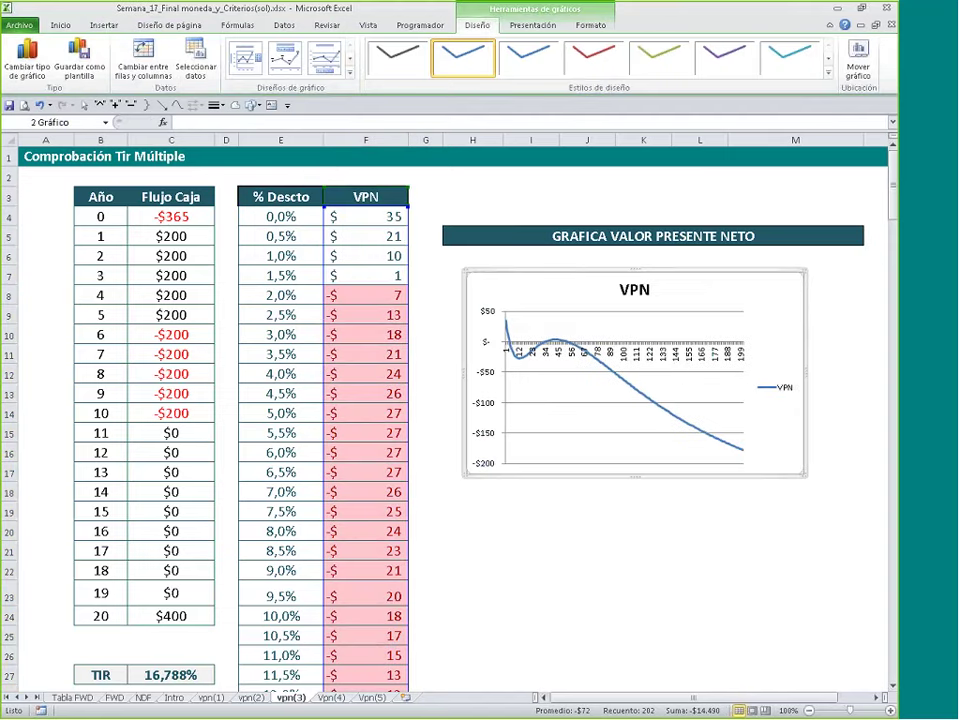
pyautogui.moveTo(806, 478); pyautogui.dragTo(821, 530)
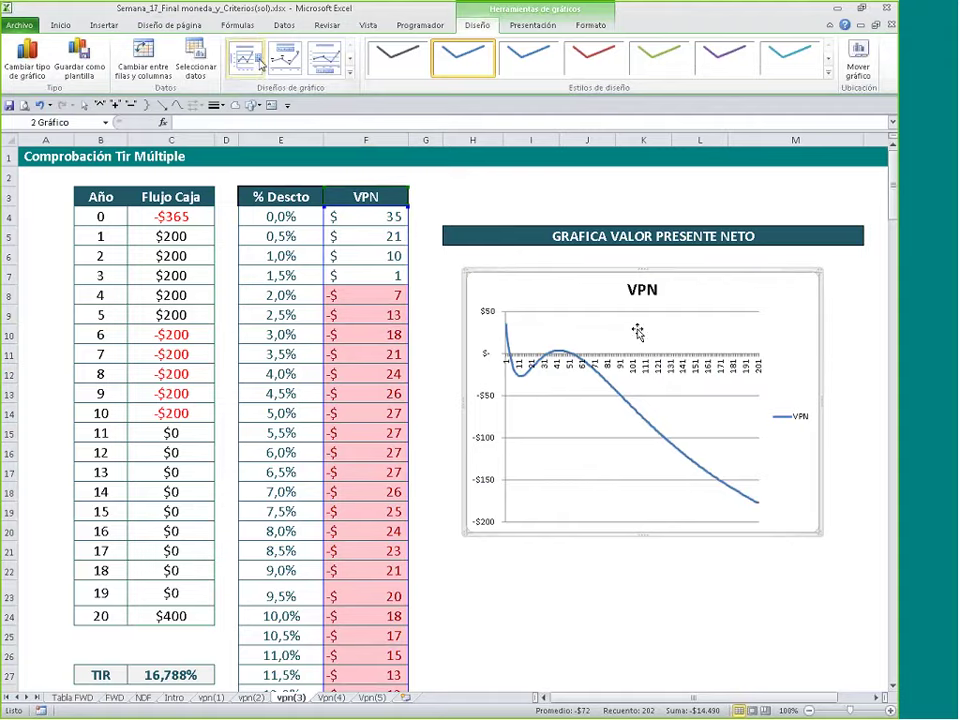
pyautogui.click(198, 60)
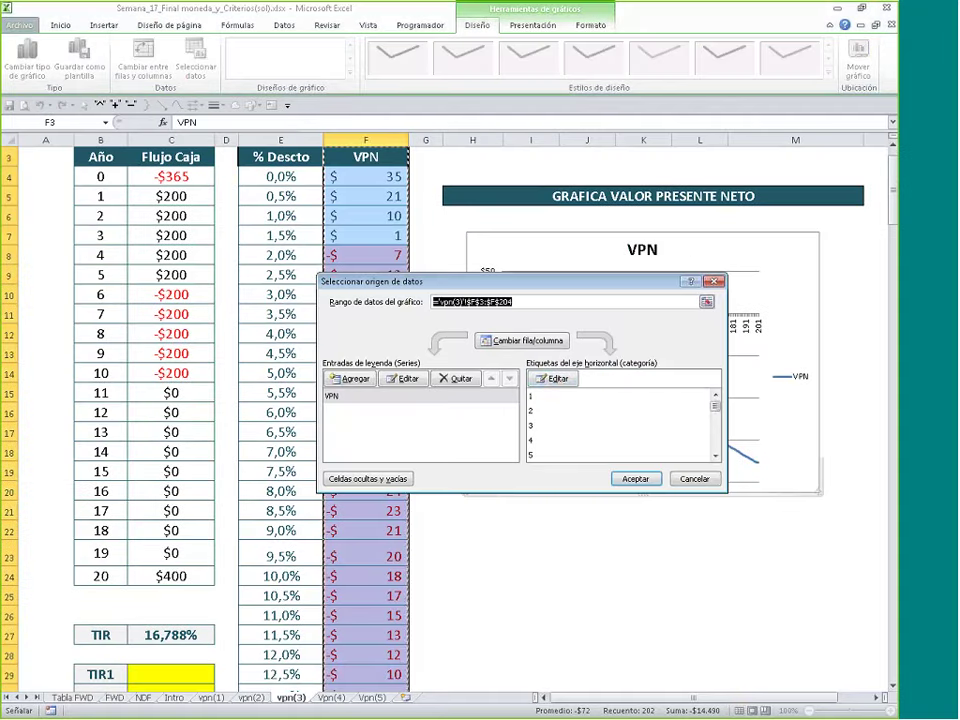
pyautogui.click(558, 380)
pyautogui.press('Escape')
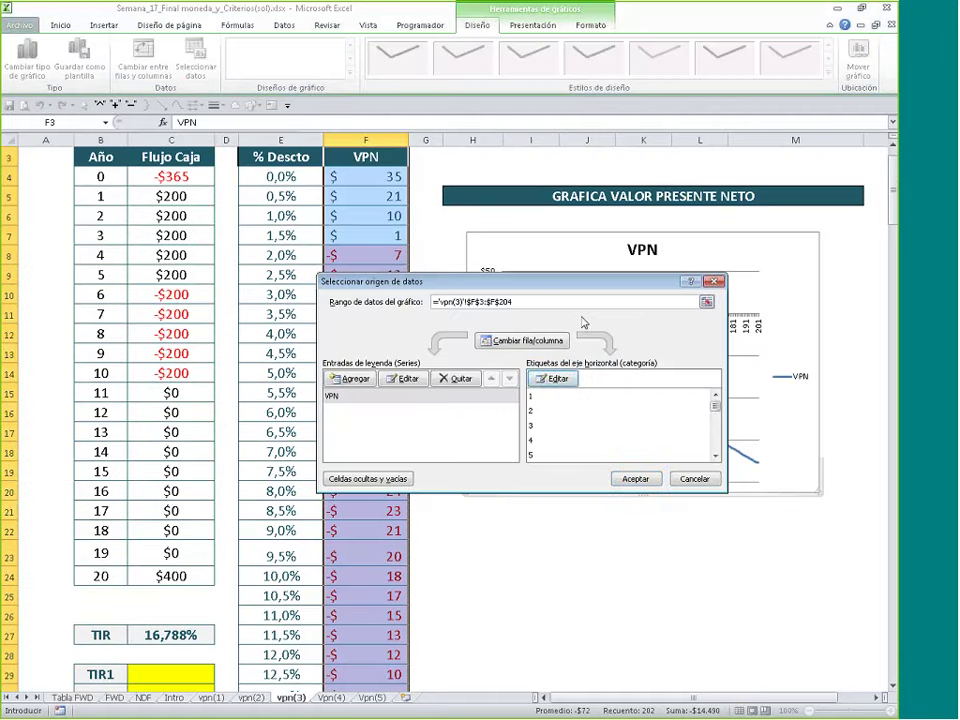
pyautogui.press('Return')
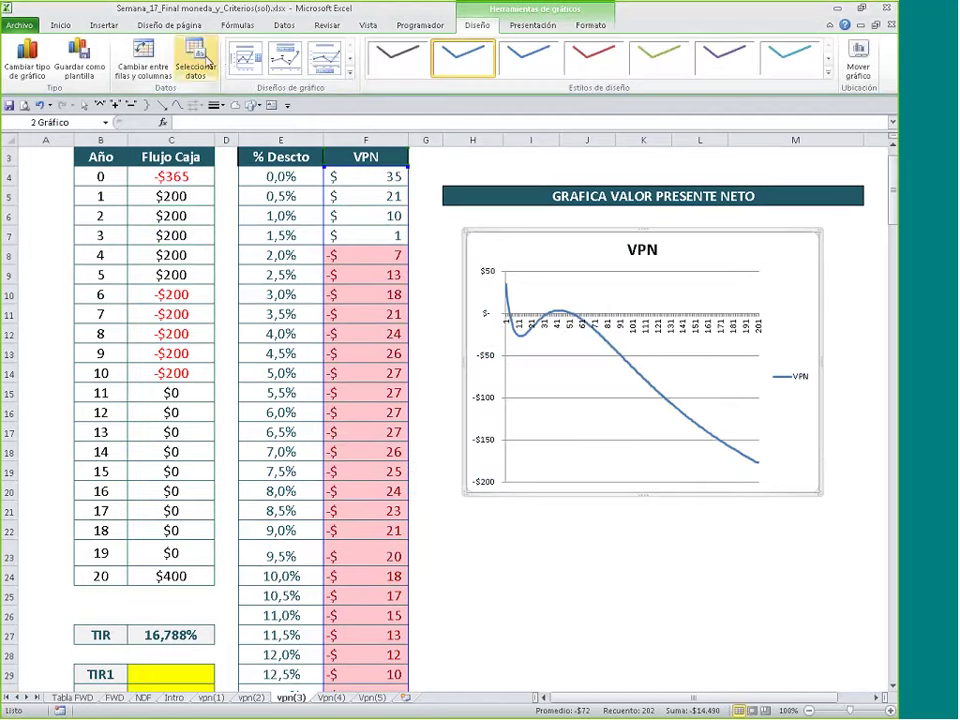
pyautogui.press('Escape')
# Step: Set the VPN chart's horizontal axis labels to the discount rates $E$4:$E$204 and enlarge the chart further
pyautogui.click(572, 247)
pyautogui.click(197, 66)
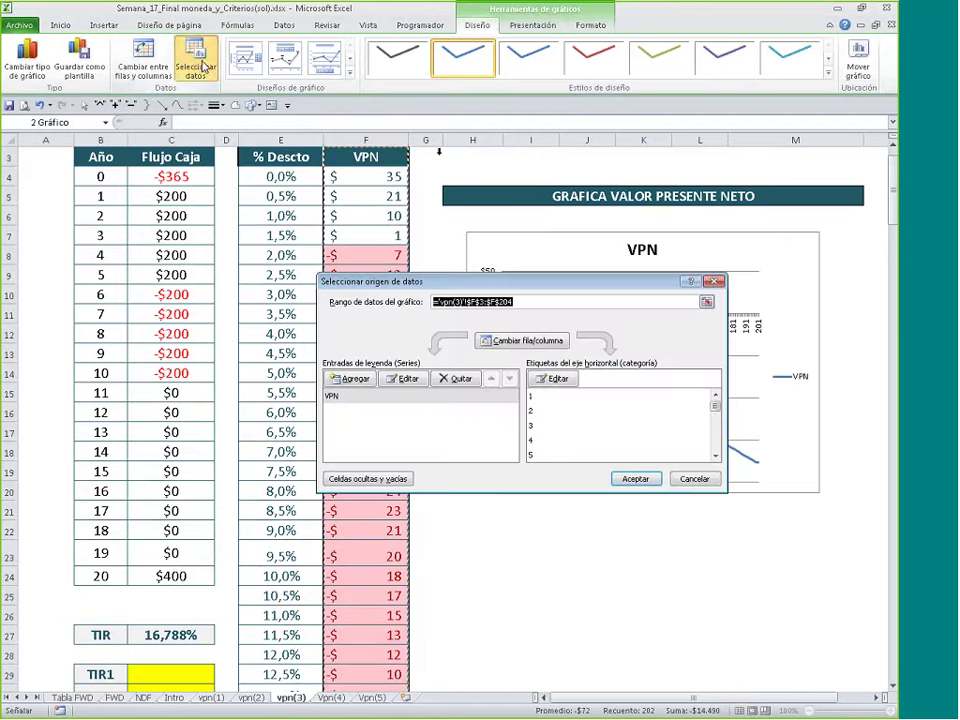
pyautogui.click(567, 384)
pyautogui.click(270, 177)
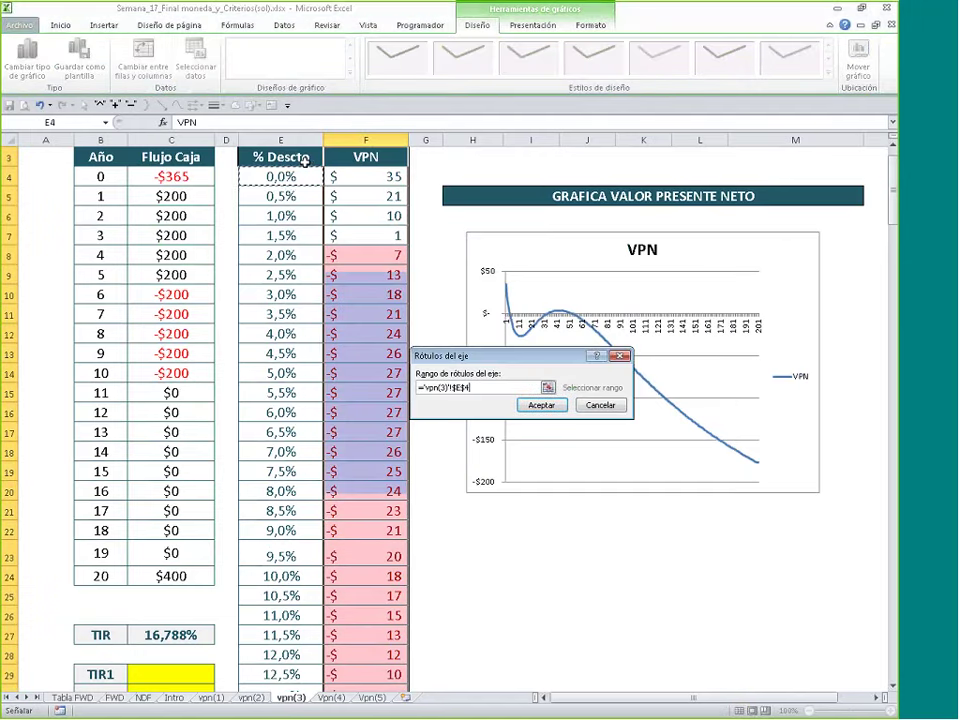
pyautogui.hotkey('ctrl', 'shift', 'Down')
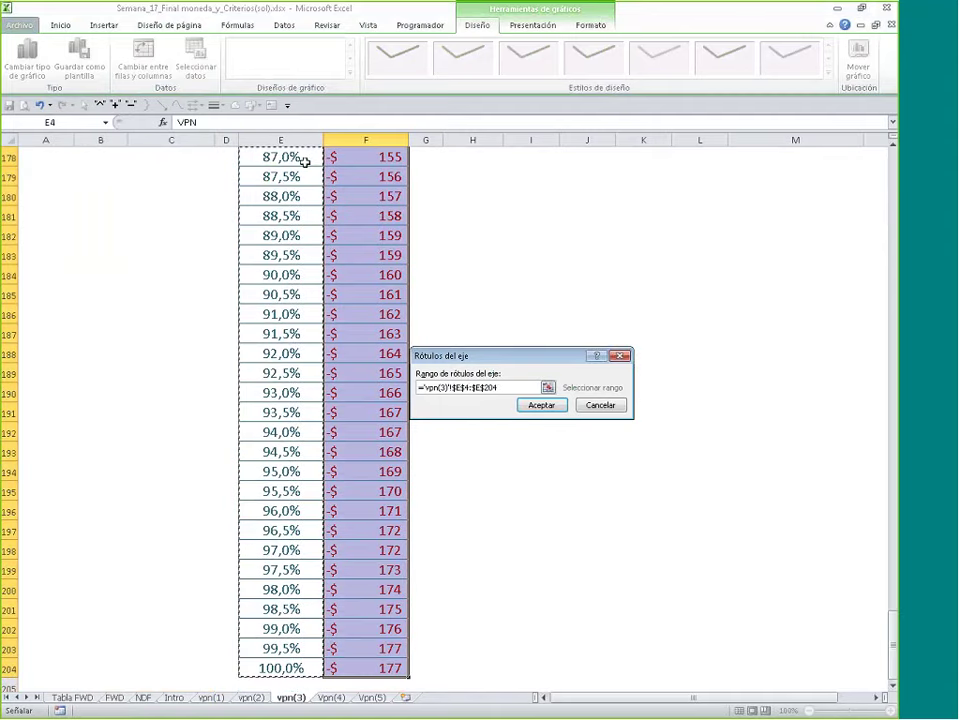
pyautogui.click(542, 405)
pyautogui.click(635, 477)
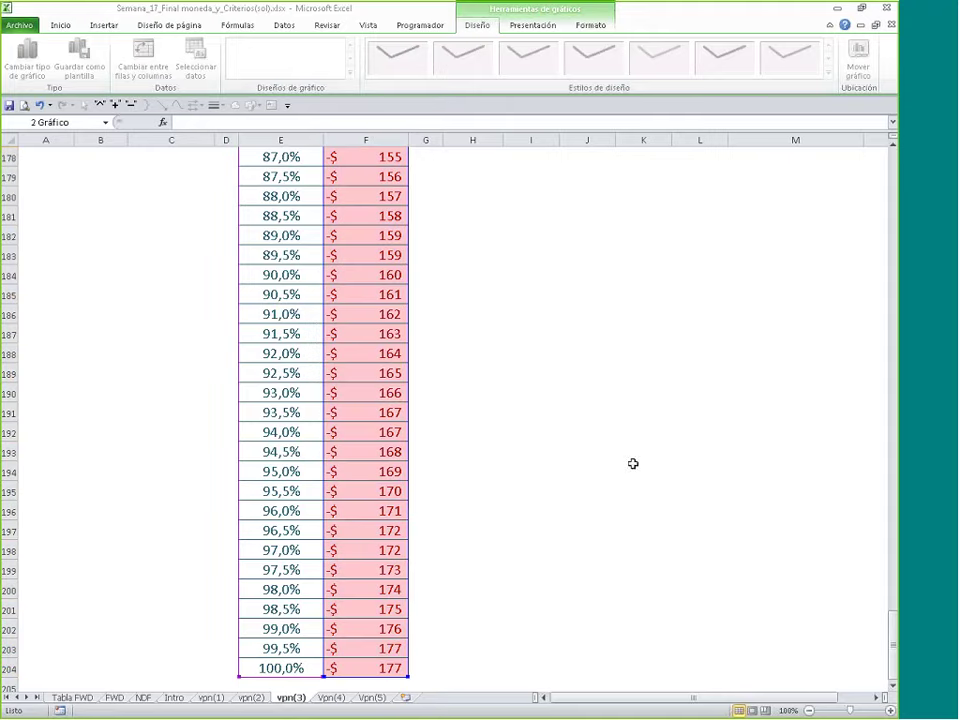
pyautogui.moveTo(893, 630); pyautogui.dragTo(893, 178)
pyautogui.moveTo(820, 535); pyautogui.dragTo(850, 570)
# Step: Clear the TIR1, TIR2 and TIR3 rows by filling the blank cells B28:C28 down to row 35
pyautogui.scroll(-4, 493, 358)
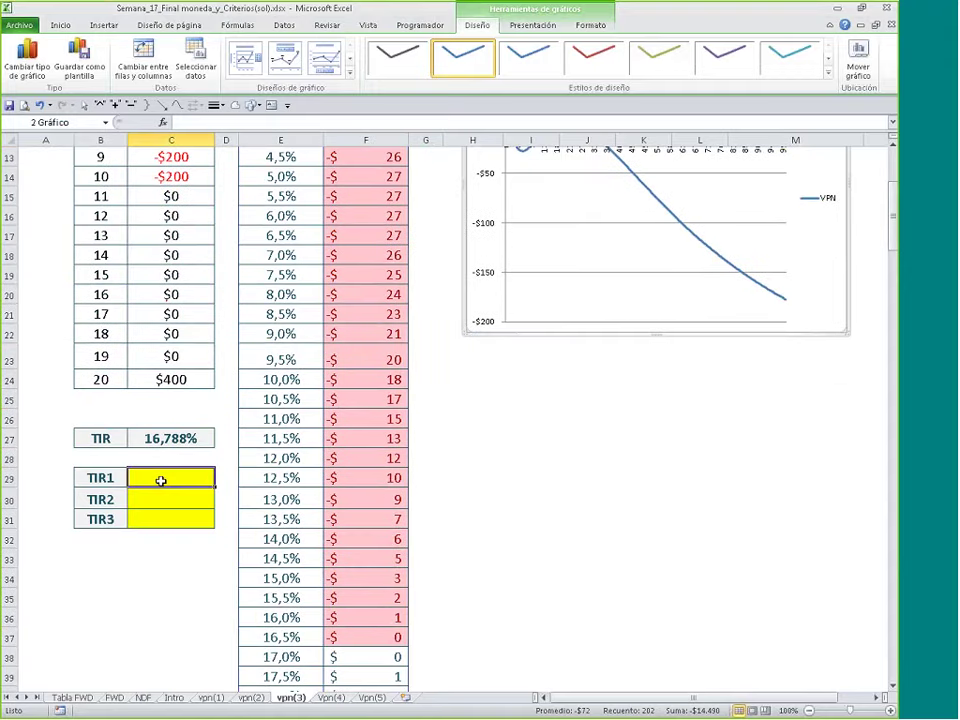
pyautogui.click(182, 511)
pyautogui.moveTo(170, 458); pyautogui.dragTo(84, 459)
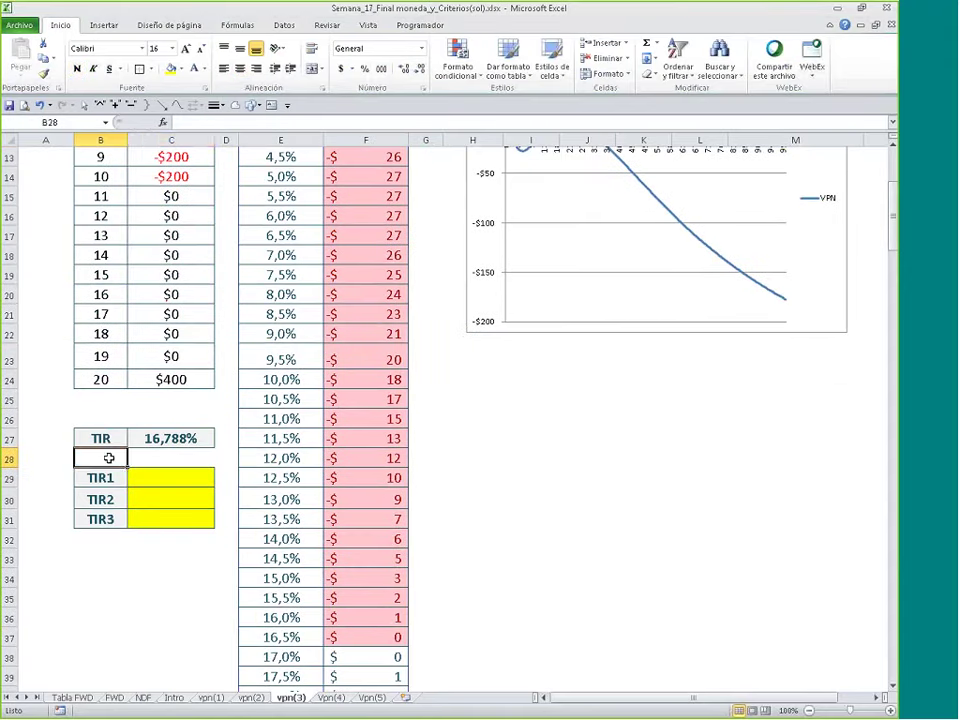
pyautogui.moveTo(213, 467); pyautogui.dragTo(214, 606)
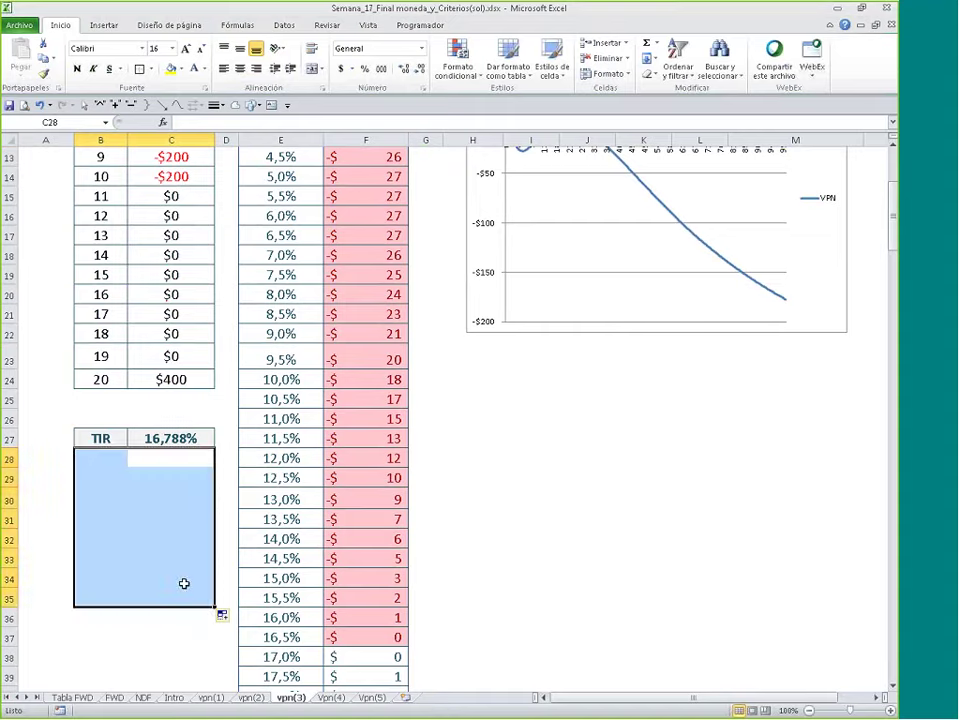
pyautogui.click(186, 570)
# Step: Add a text box over the cash flow and VPN tables reading "Ninguna TIR sirve, porque hay tir múltiple"
pyautogui.scroll(4, 200, 565)
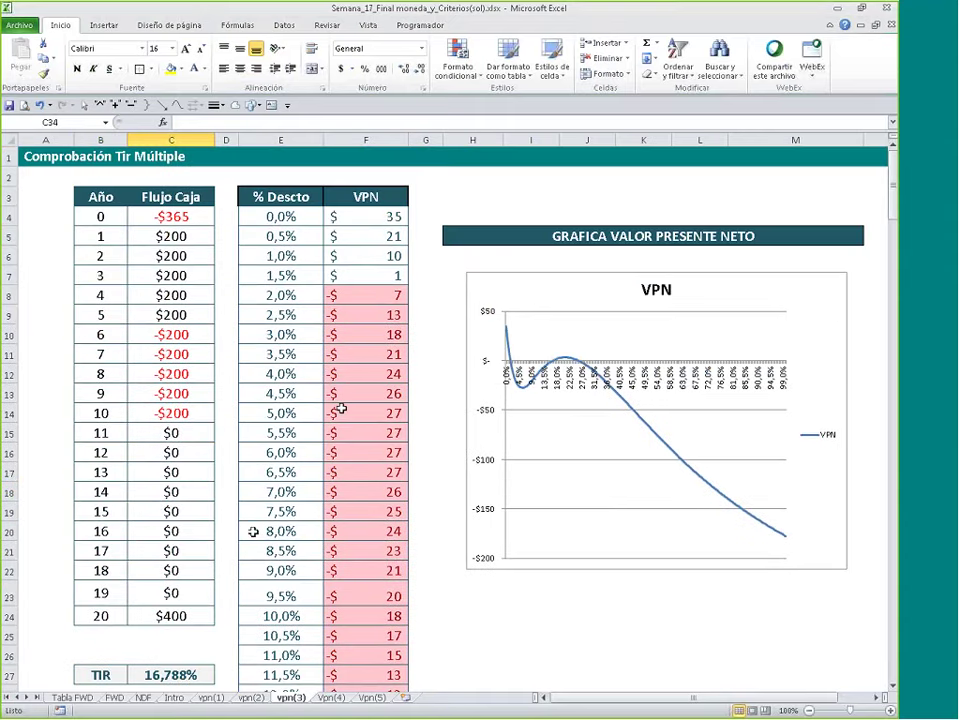
pyautogui.click(271, 105)
pyautogui.moveTo(50, 322)
pyautogui.mouseDown()
pyautogui.moveTo(386, 422)
pyautogui.moveTo(454, 390)
pyautogui.moveTo(455, 377)
pyautogui.mouseUp()
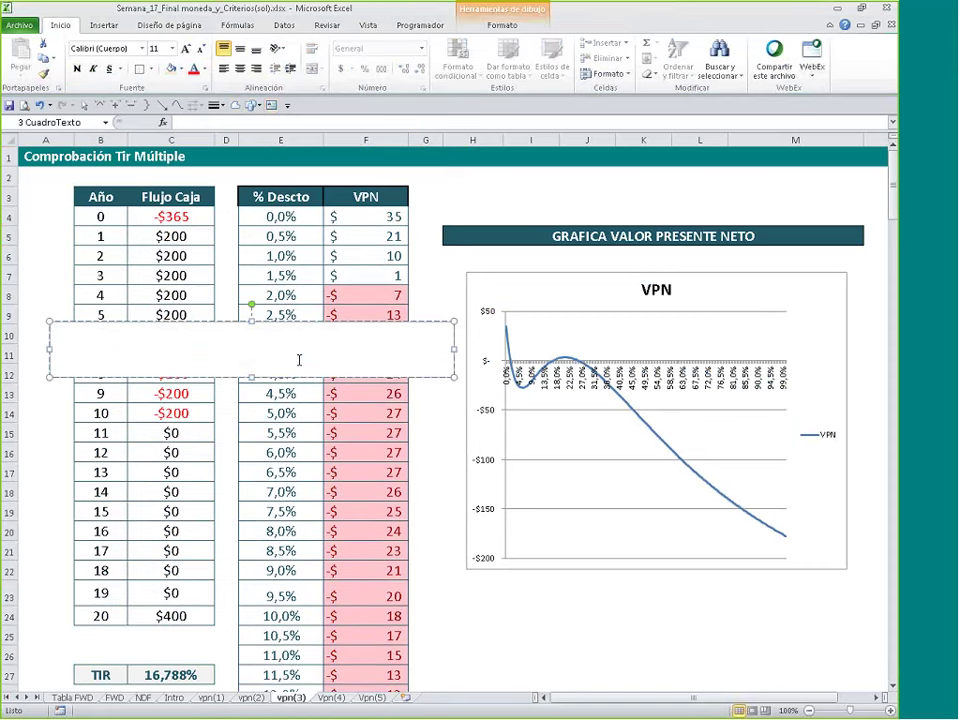
pyautogui.write('Ninguna TIR sirve, po')
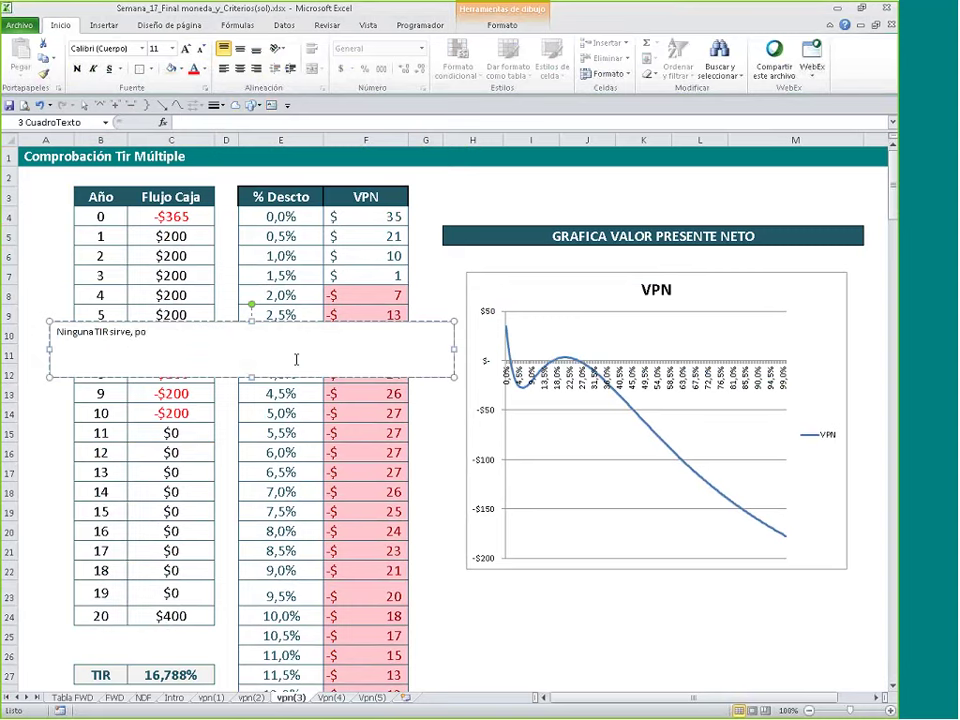
pyautogui.write('rque hay tir múltiple')
# Step: Increase the text box's font size to 28 and make the box taller to fit the text
pyautogui.click(315, 322)
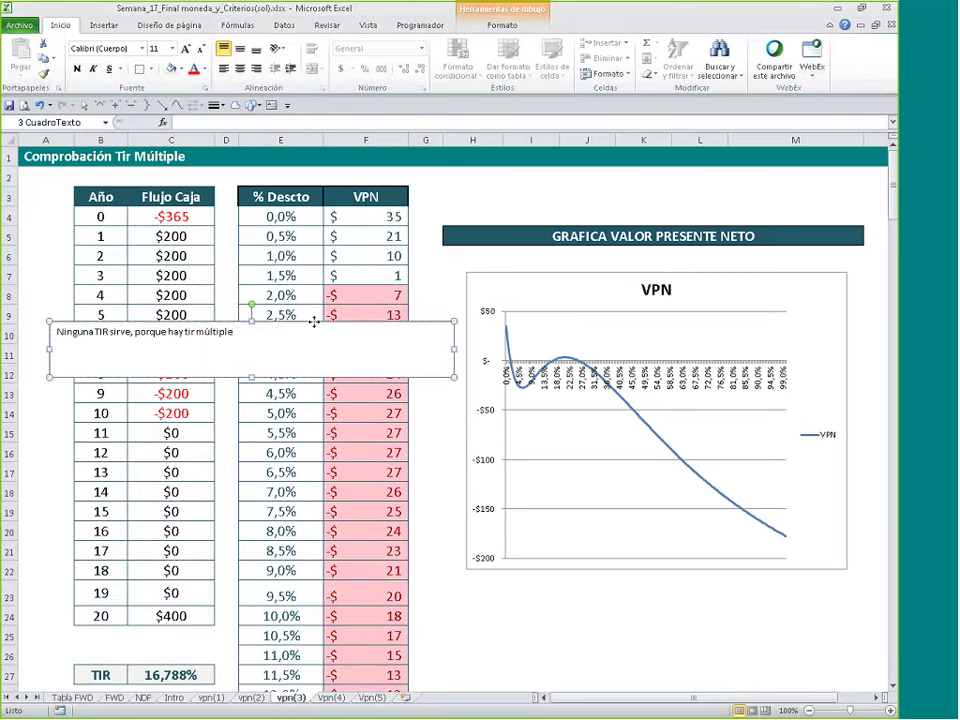
pyautogui.click(185, 50)
pyautogui.click(185, 50)
pyautogui.click(185, 50)
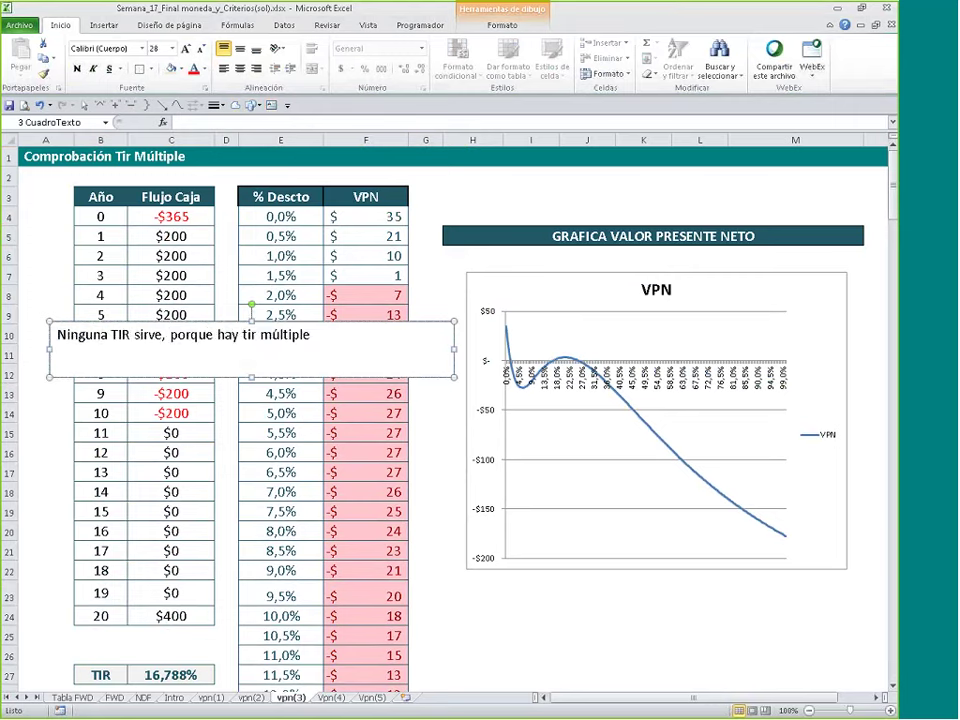
pyautogui.moveTo(452, 372); pyautogui.dragTo(452, 431)
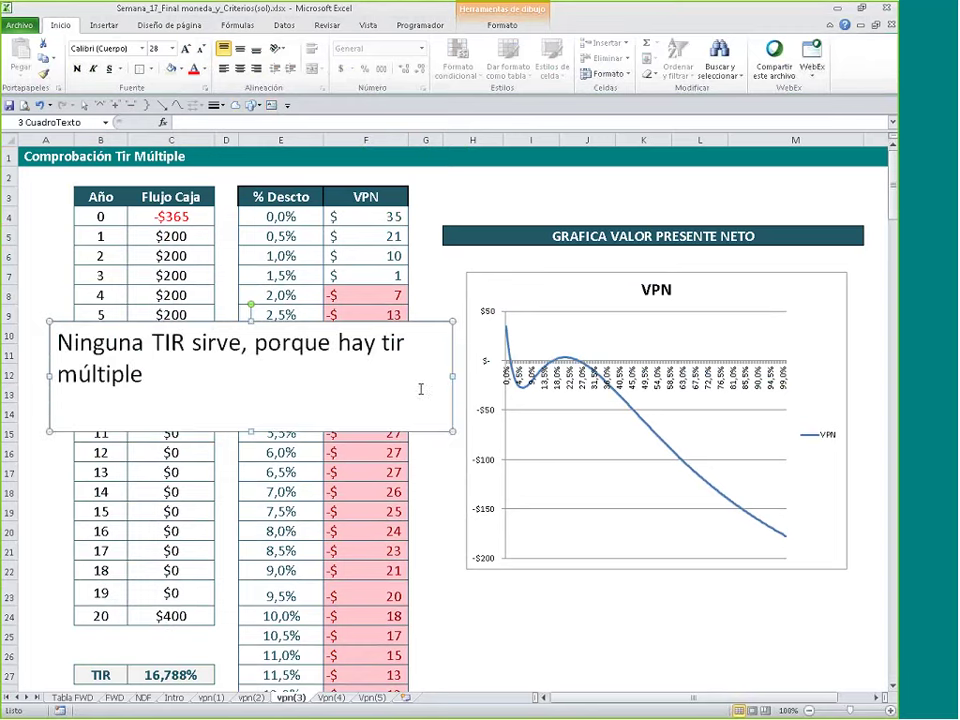
# Step: Tilt the text box slightly counterclockwise, reduce its height a little and centre its text
pyautogui.moveTo(251, 304); pyautogui.dragTo(229, 306)
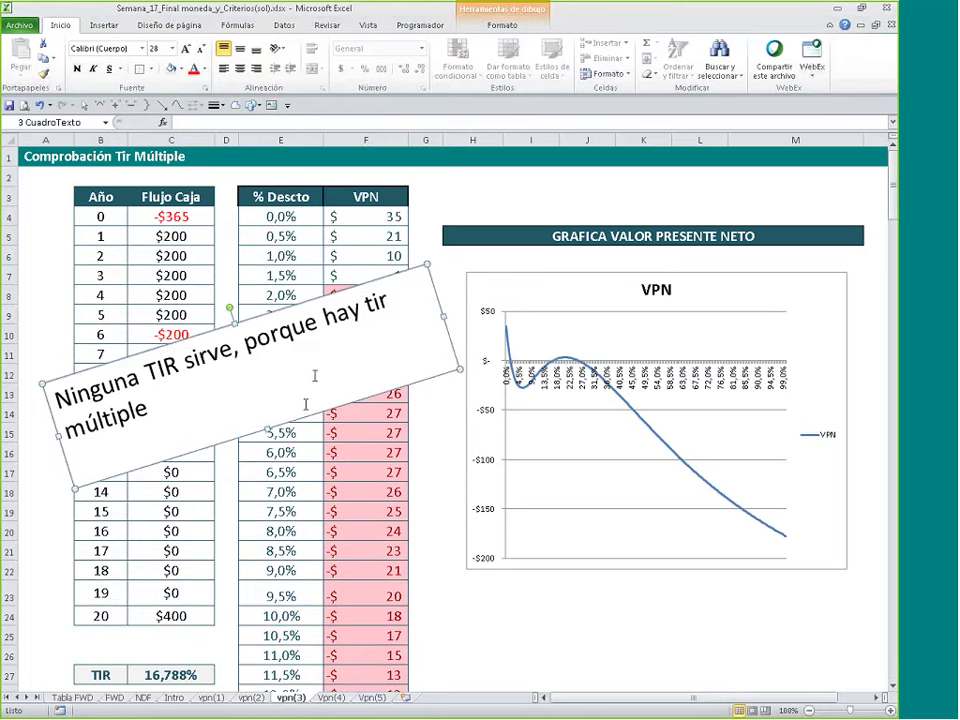
pyautogui.moveTo(268, 429)
pyautogui.mouseDown()
pyautogui.moveTo(255, 392)
pyautogui.moveTo(260, 428)
pyautogui.mouseUp()
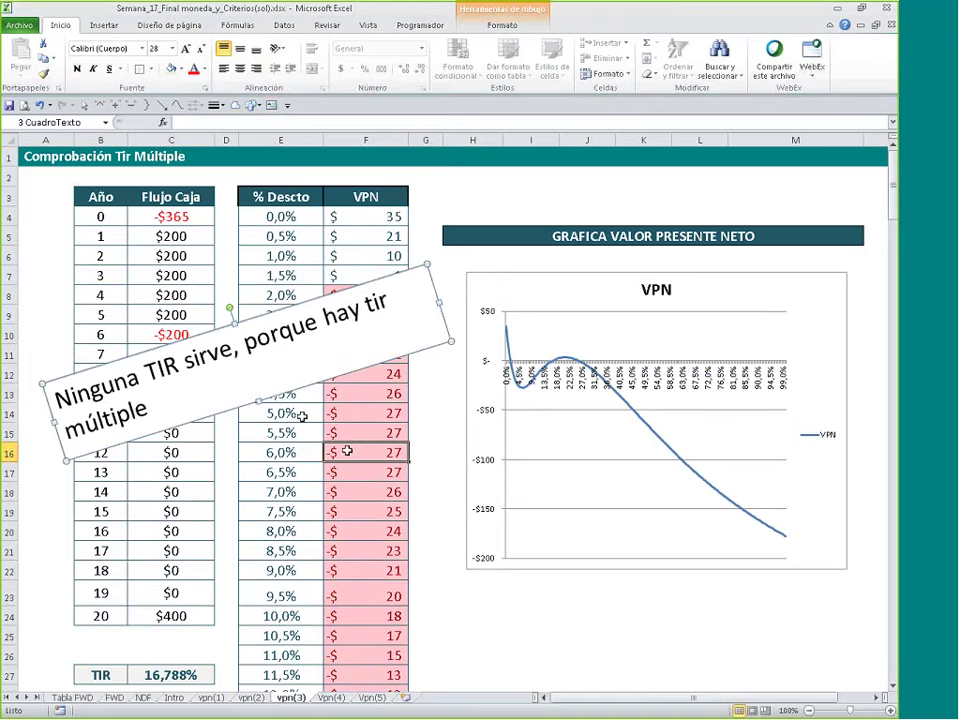
pyautogui.click(348, 451)
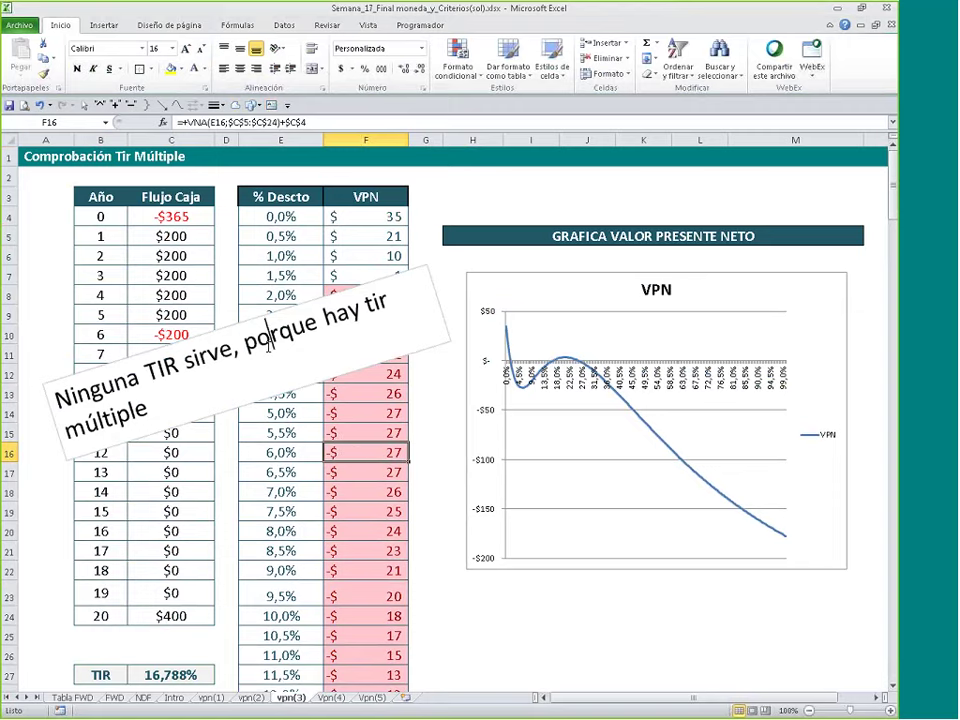
pyautogui.press('Escape')
pyautogui.click(240, 68)
pyautogui.click(268, 510)
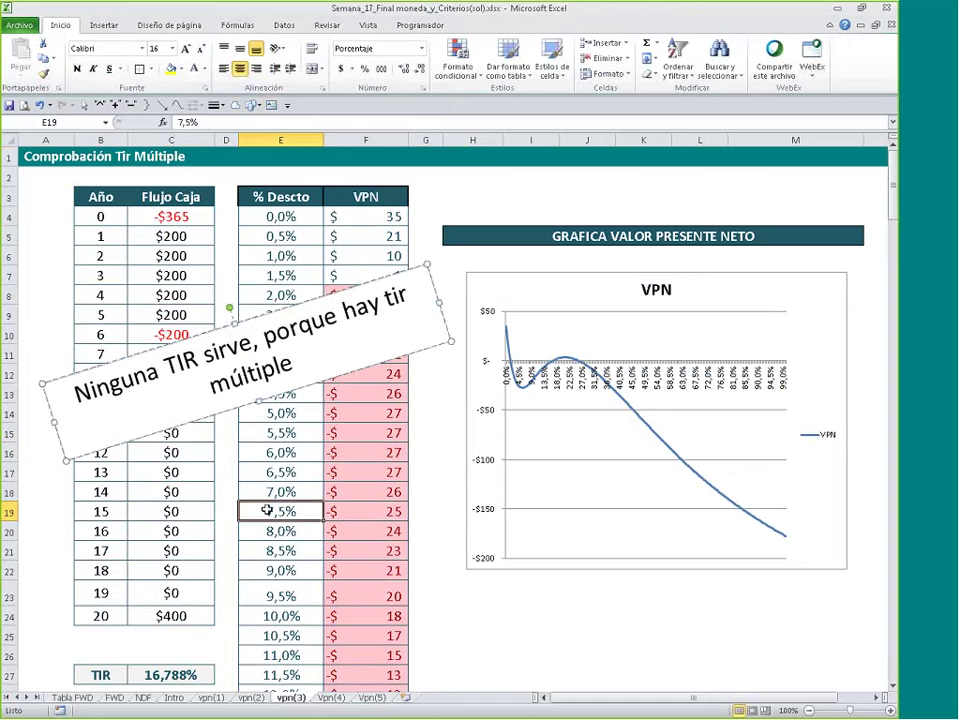
# Step: On Vpn(4), calculate the TIR of the year 0 to 20 cash flows B8:B28 in B30
pyautogui.click(331, 697)
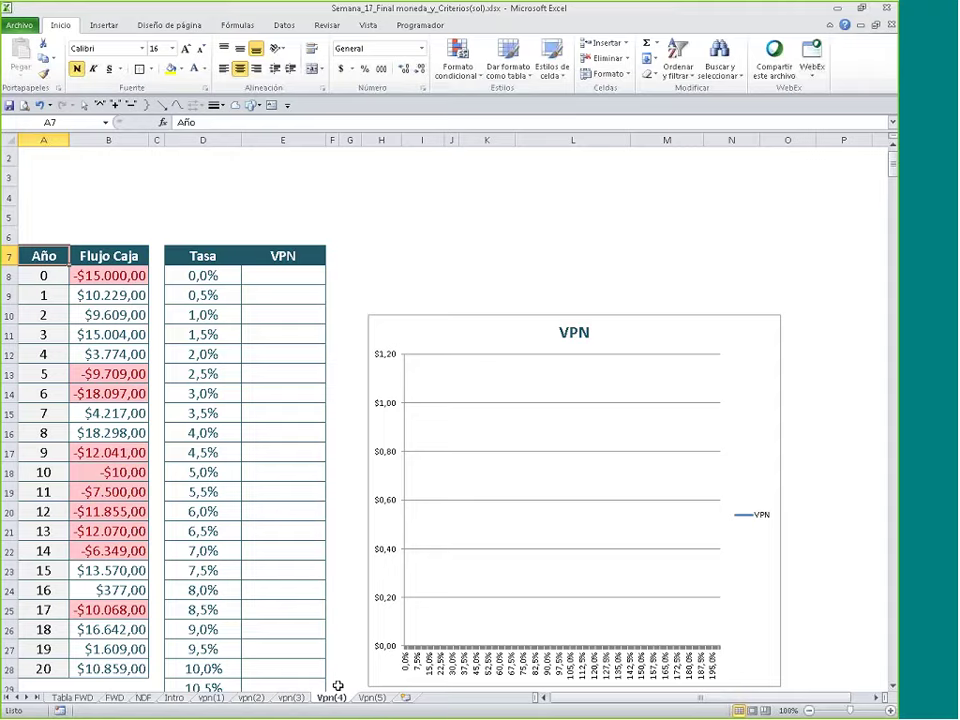
pyautogui.scroll(-4, 129, 549)
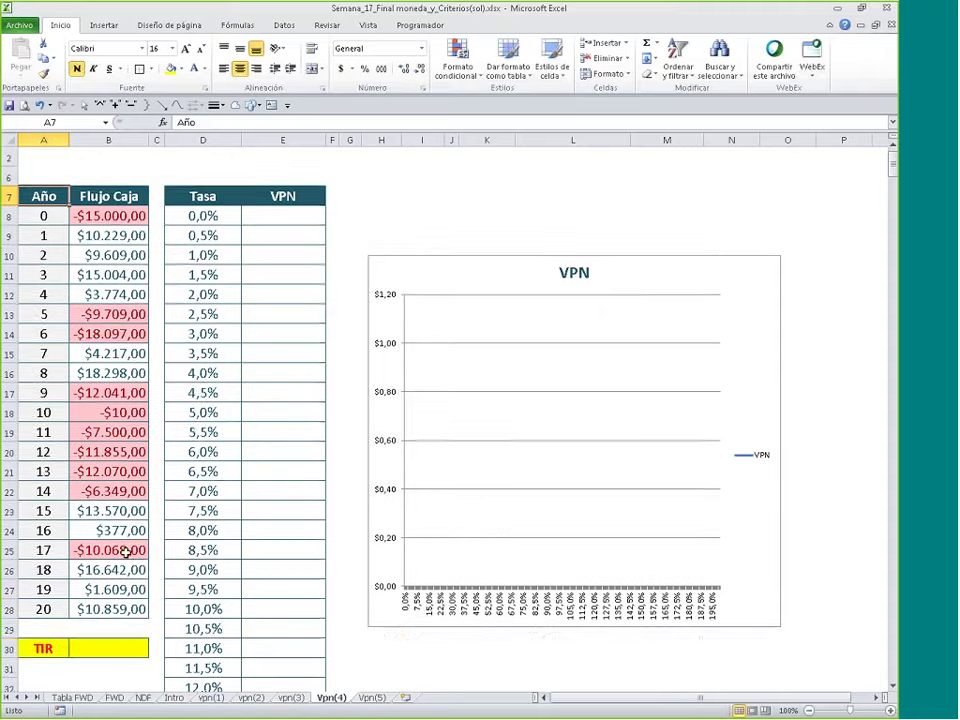
pyautogui.click(110, 471)
pyautogui.scroll(4, 341, 385)
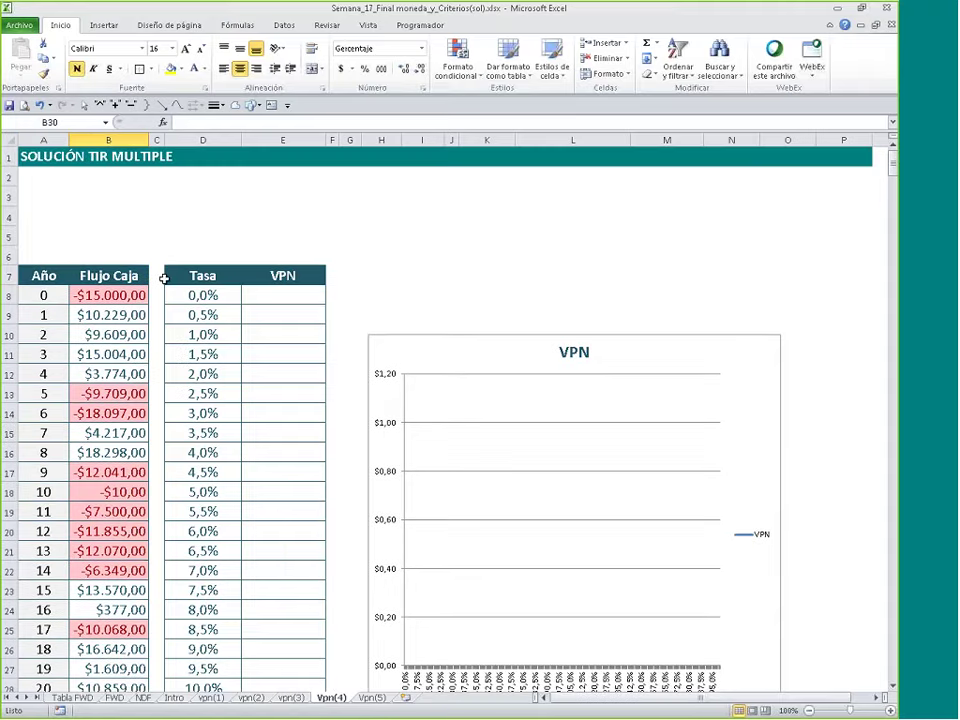
pyautogui.click(396, 335)
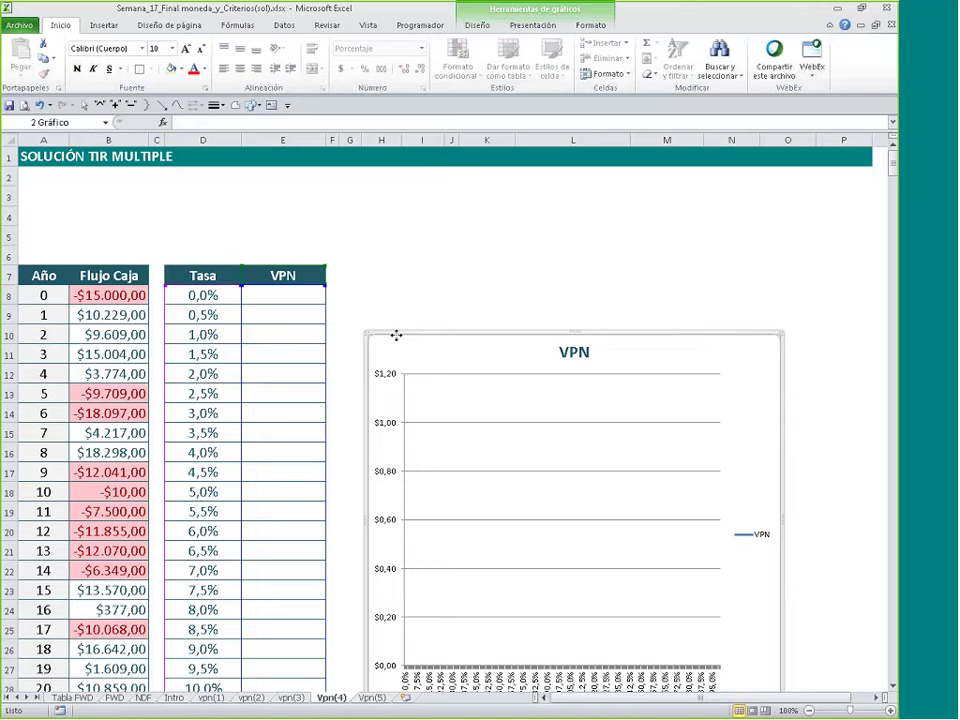
pyautogui.press('Escape')
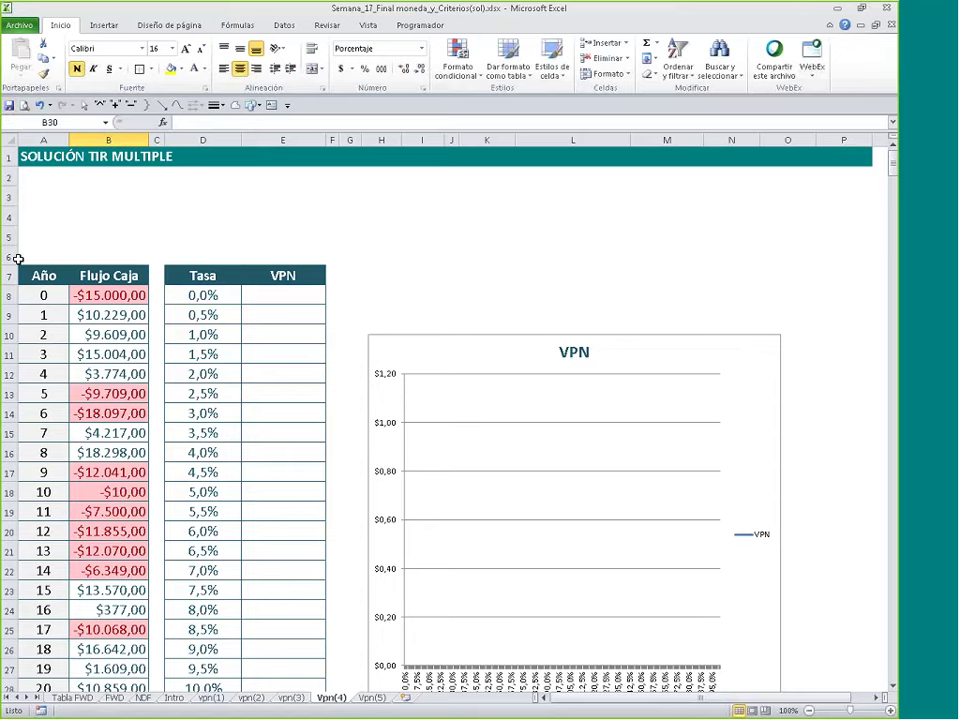
pyautogui.press('BackSpace')
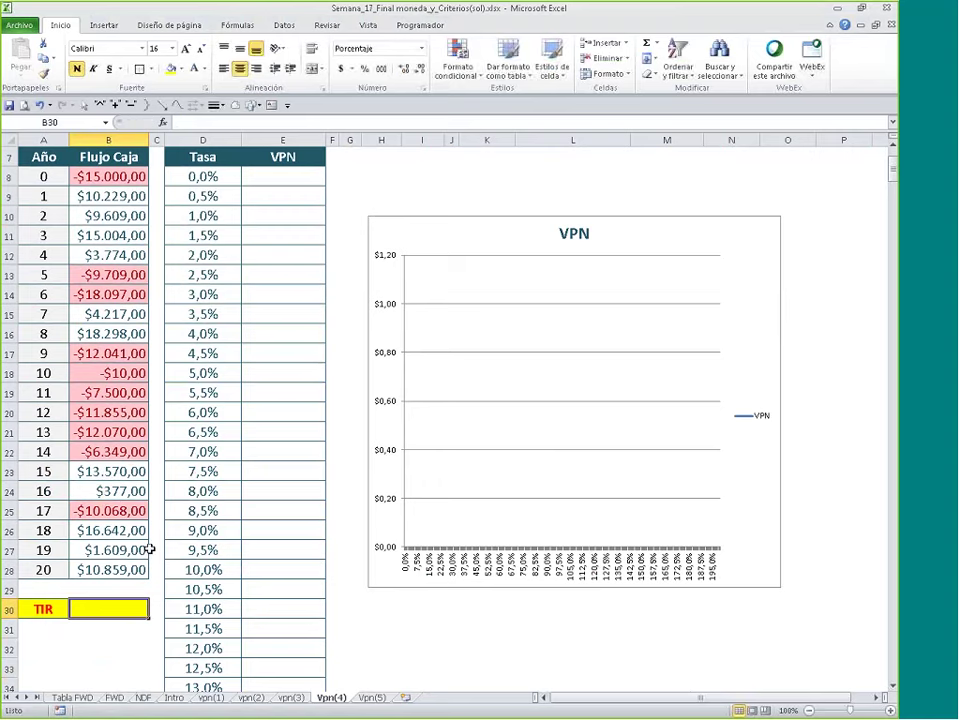
pyautogui.write('+tir')
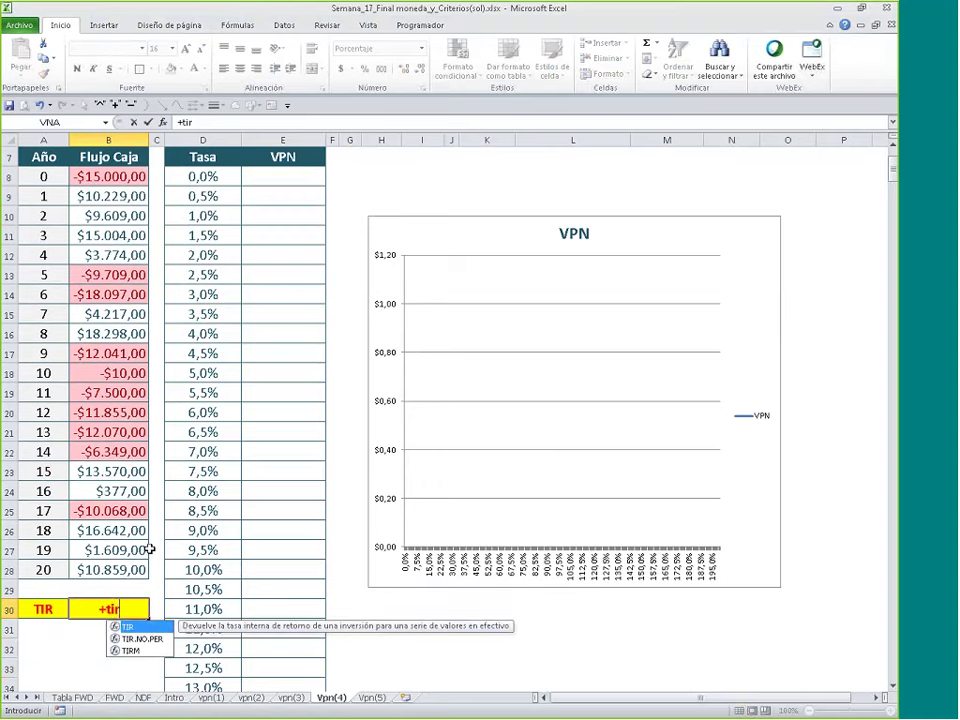
pyautogui.write('(')
pyautogui.moveTo(108, 176); pyautogui.dragTo(130, 570)
pyautogui.press('Return')
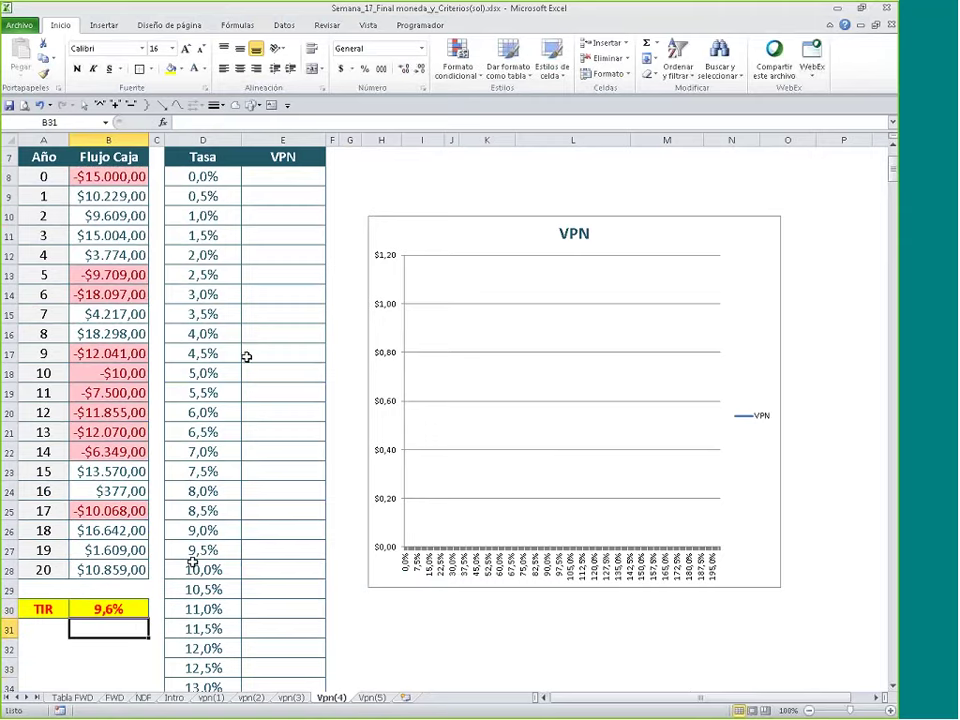
# Step: In E8, calculate the present value with VNA, using rate D8 and the year 1 to 20 cash flows B9:B28
pyautogui.scroll(2, 246, 356)
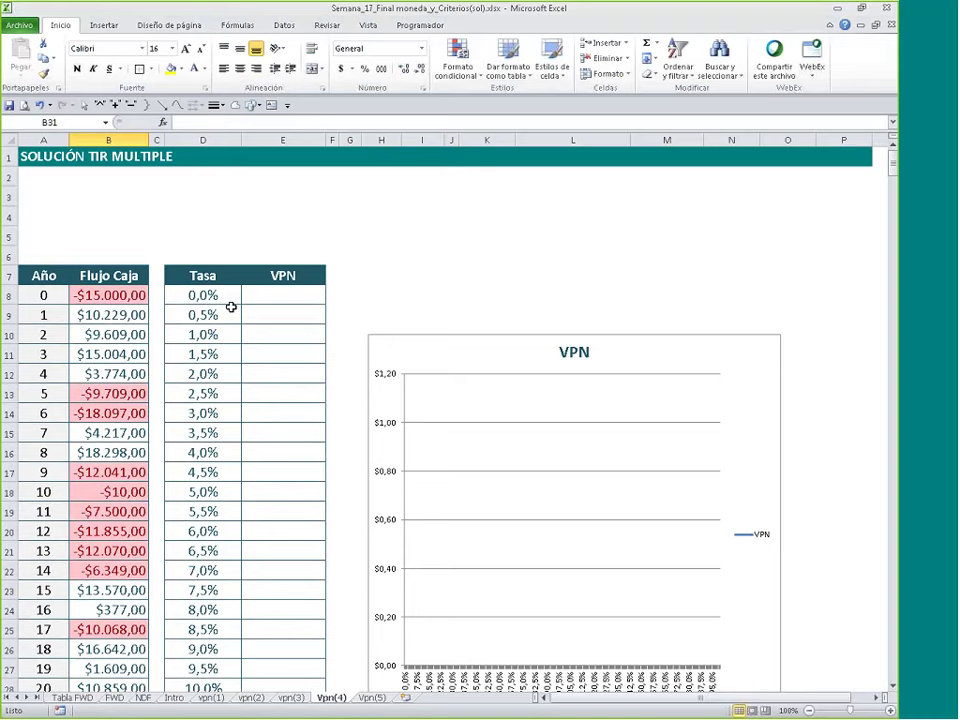
pyautogui.click(298, 300)
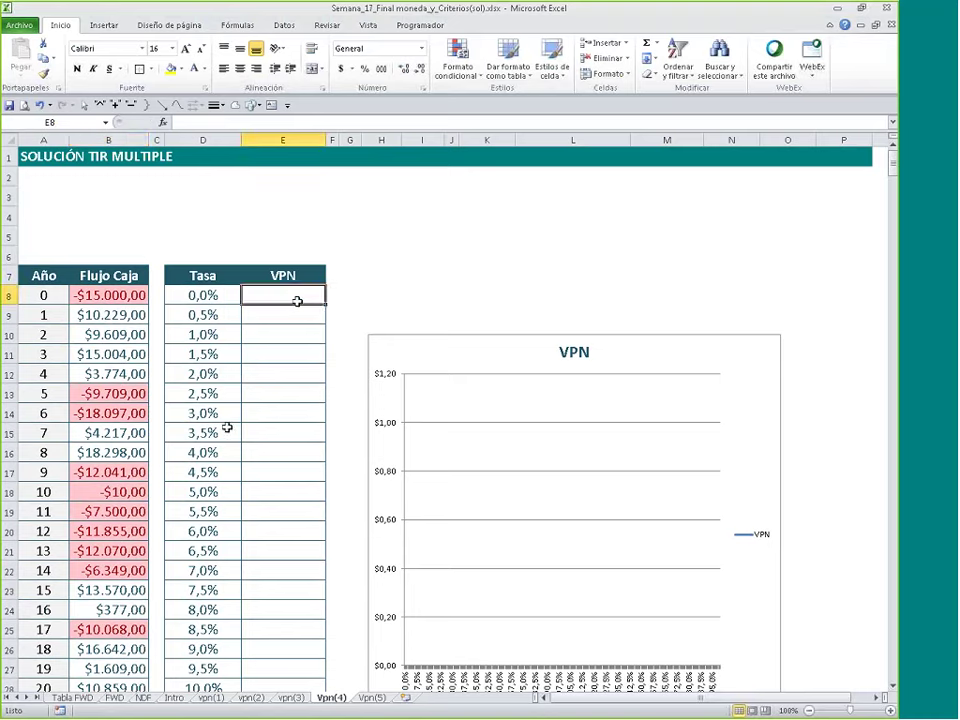
pyautogui.write('+vna()')
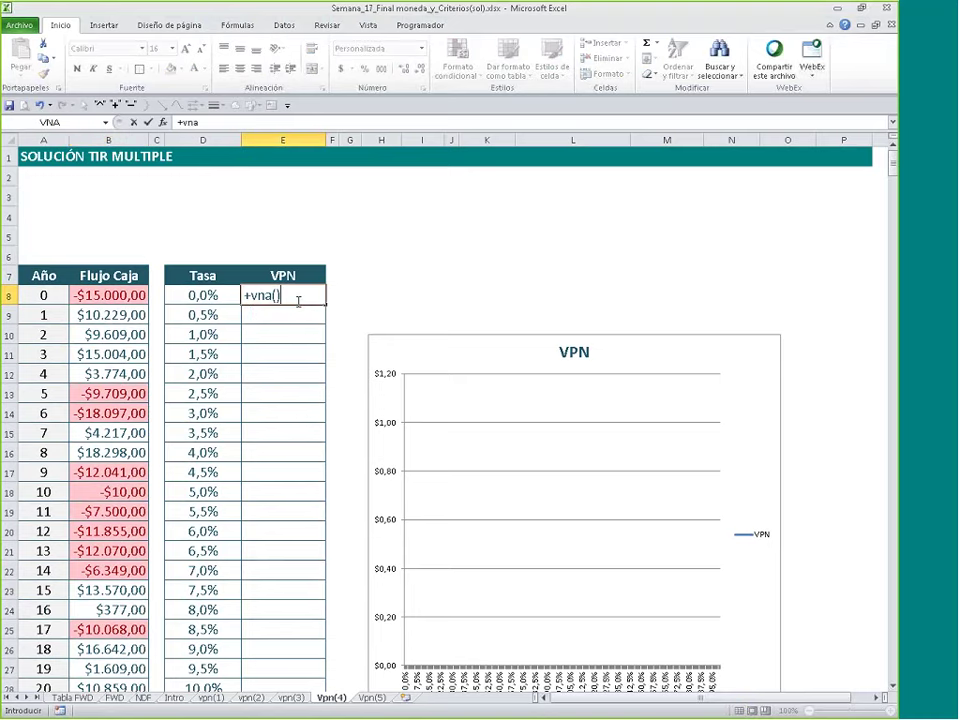
pyautogui.click(163, 121)
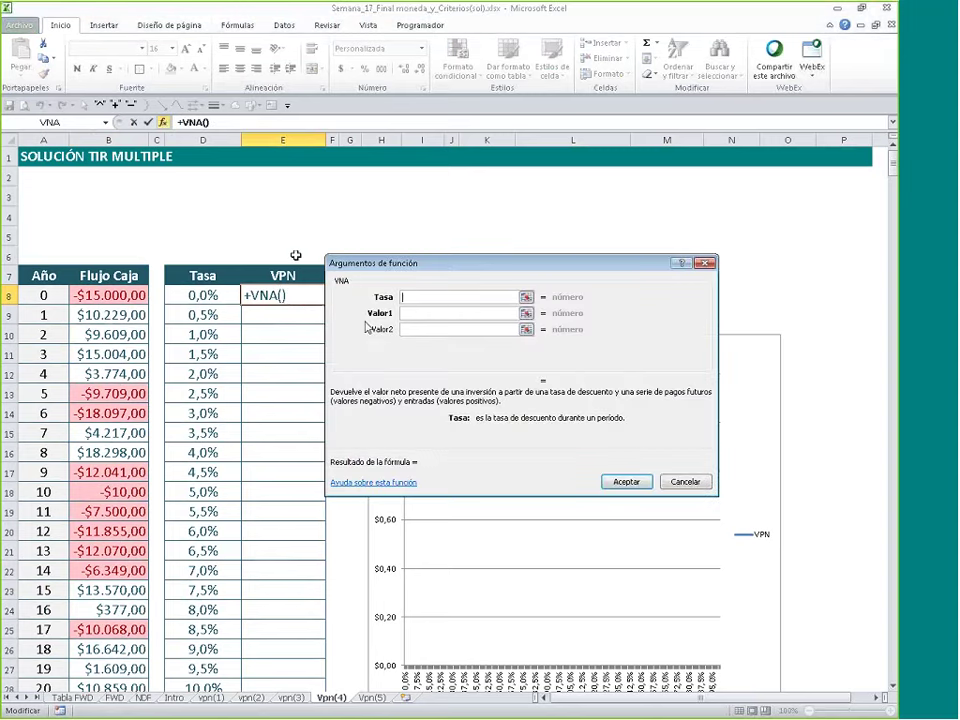
pyautogui.click(233, 298)
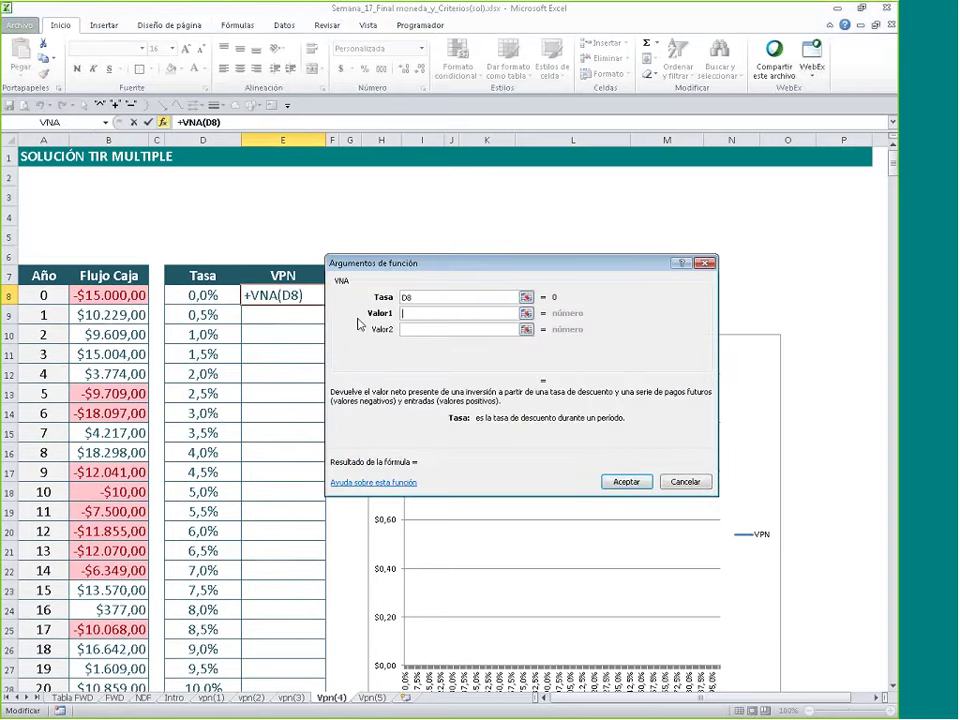
pyautogui.click(460, 313)
pyautogui.moveTo(109, 314); pyautogui.dragTo(118, 648)
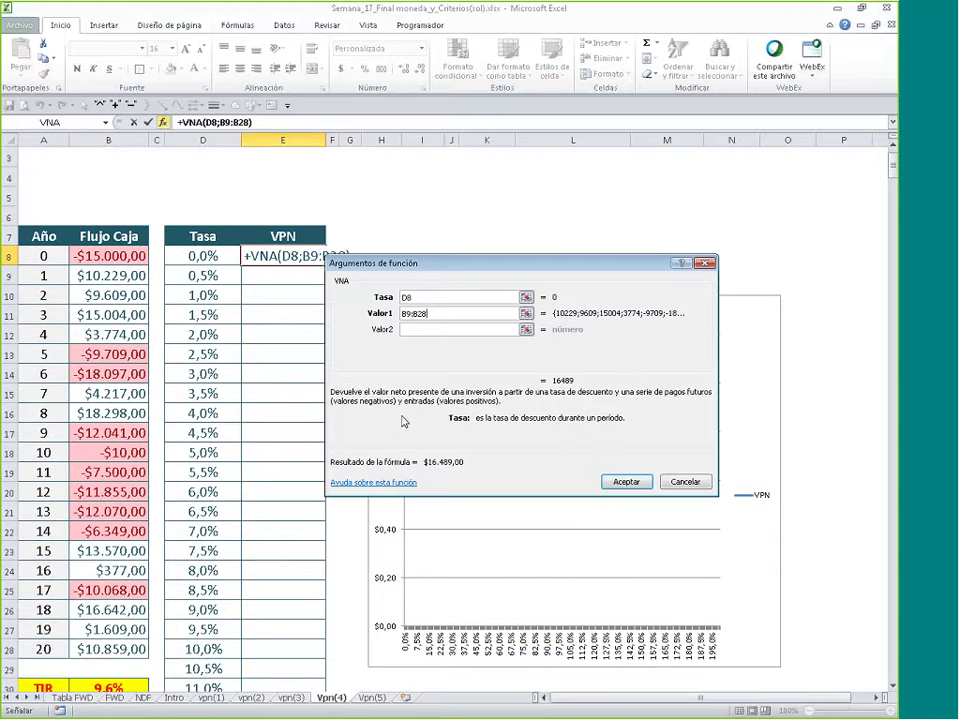
pyautogui.press('Return')
# Step: Add the year 0 cash flow B8 to the VNA formula in E8
pyautogui.doubleClick(302, 258)
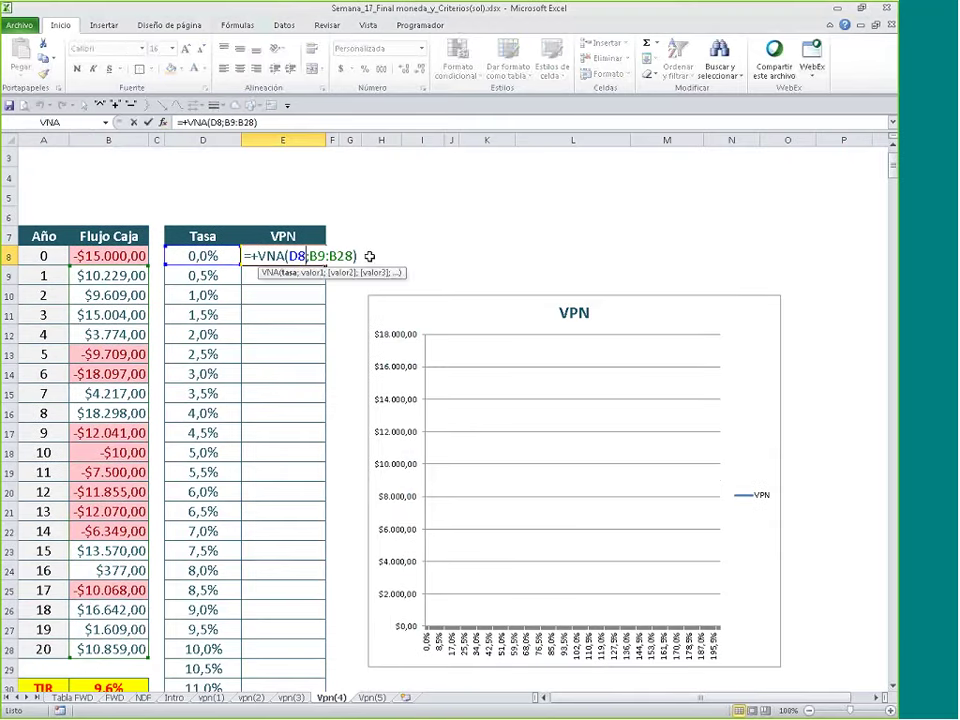
pyautogui.press('Escape')
pyautogui.doubleClick(294, 257)
pyautogui.click(361, 256)
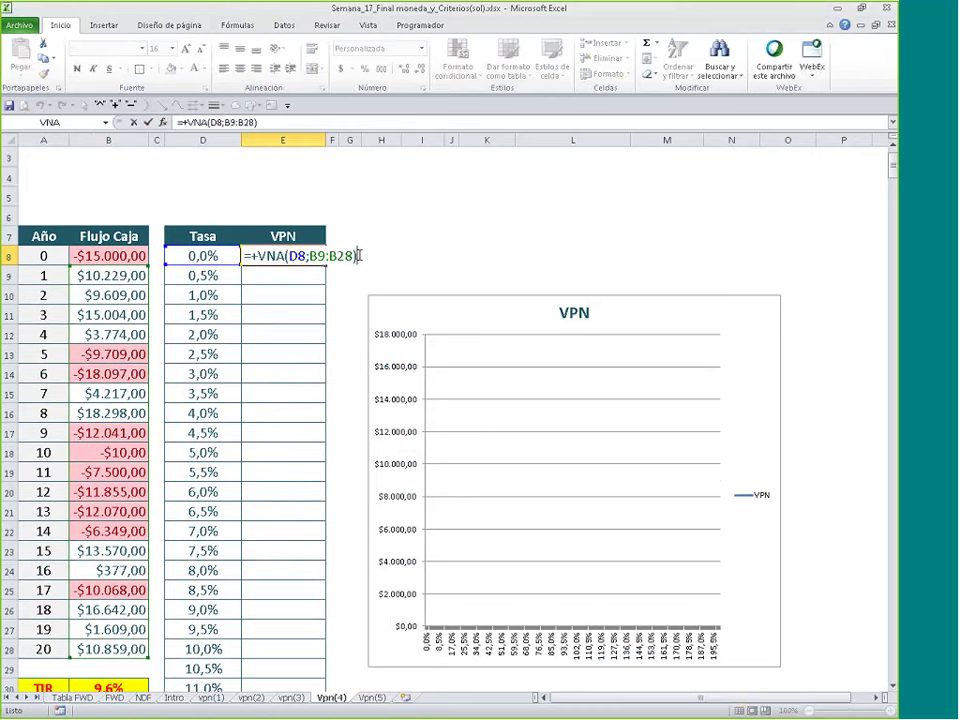
pyautogui.write('+')
pyautogui.click(120, 256)
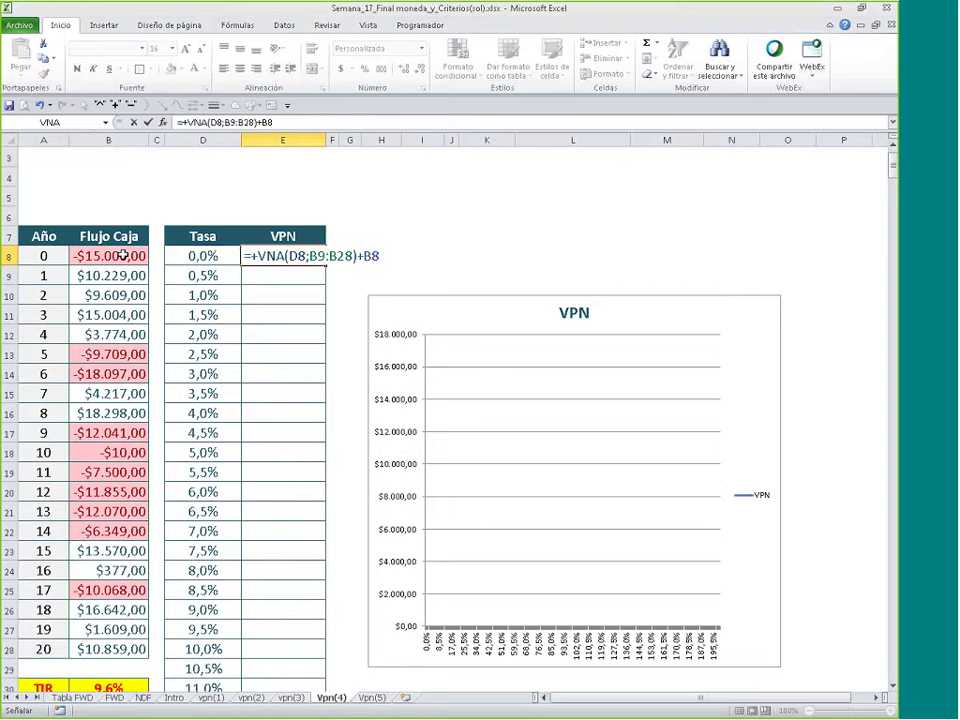
pyautogui.press('Return')
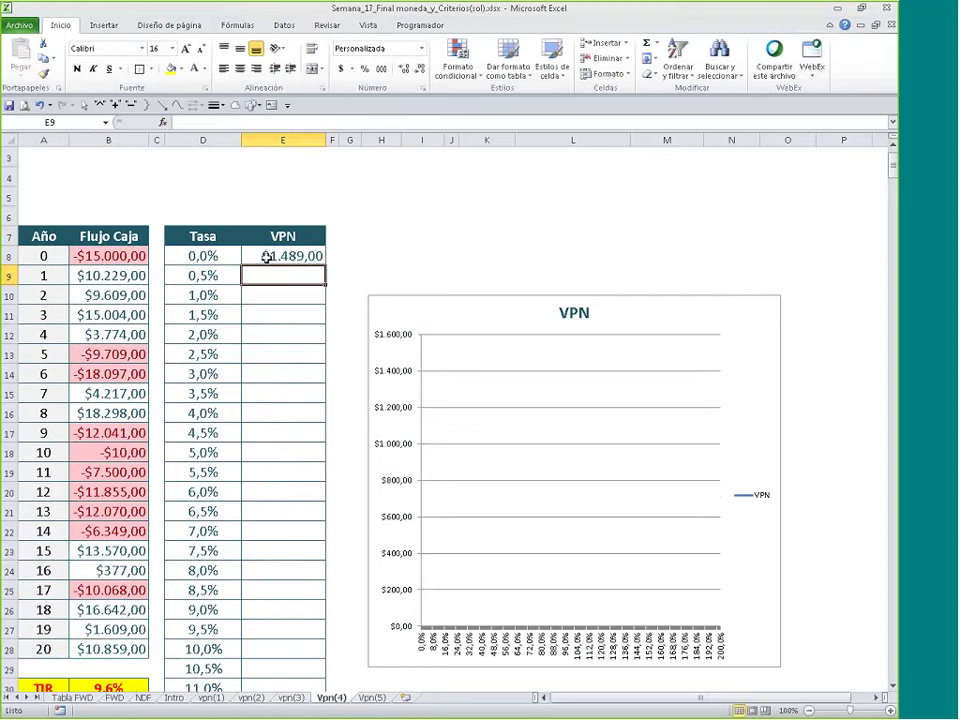
# Step: Make the cash flow references $B$9:$B$28 and $B$8 absolute in E8 and fill the formula down the whole VPN column
pyautogui.doubleClick(266, 257)
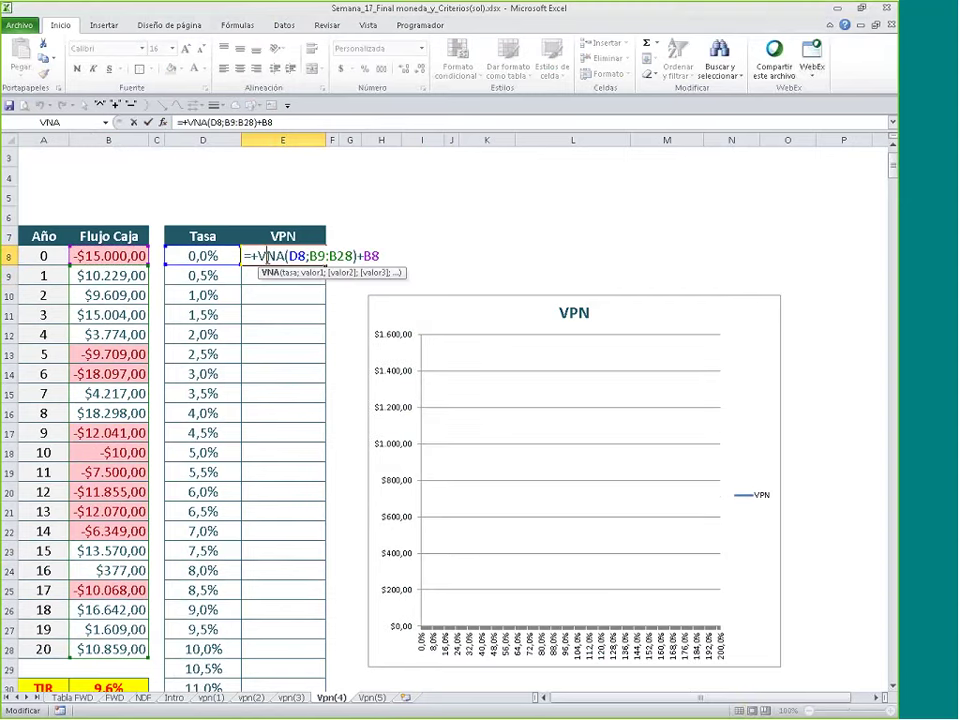
pyautogui.moveTo(317, 256); pyautogui.dragTo(426, 256)
pyautogui.press('F4')
pyautogui.press('F4')
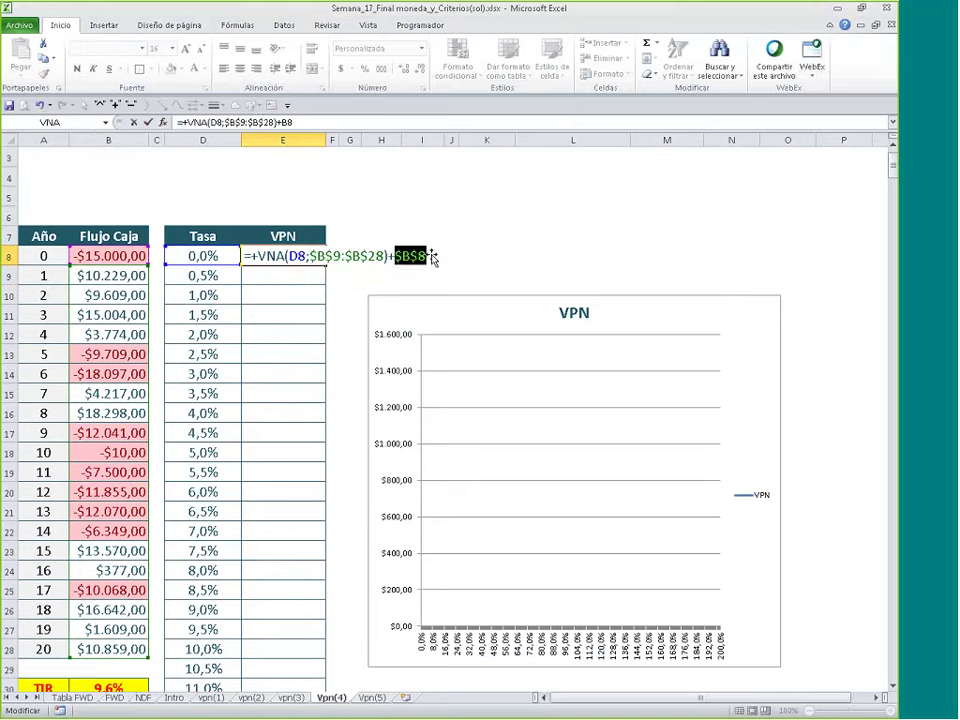
pyautogui.press('Return')
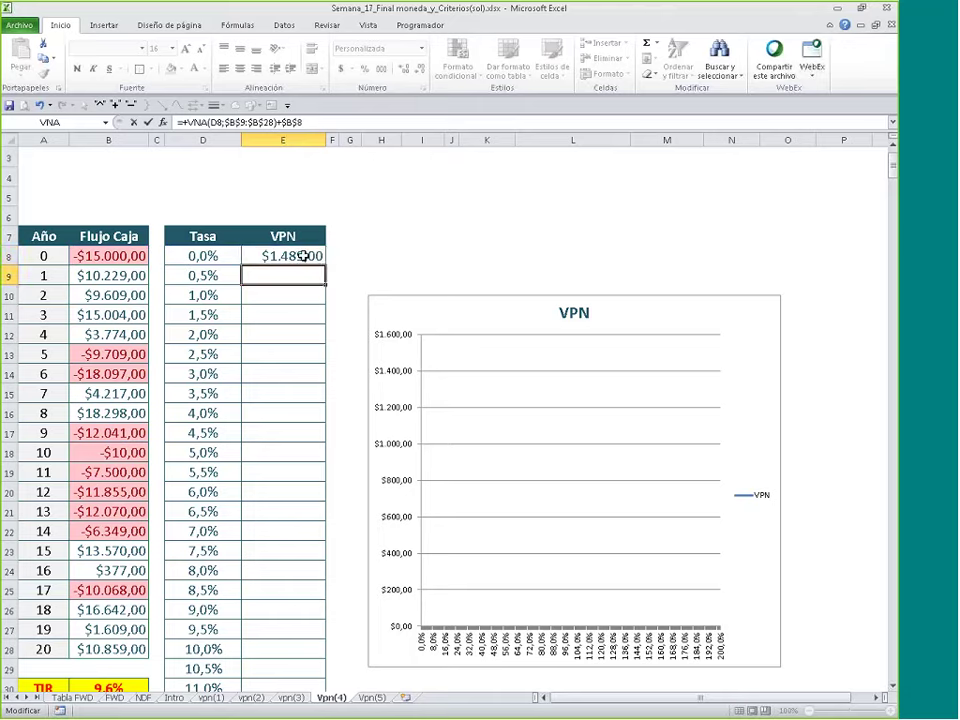
pyautogui.click(282, 256)
pyautogui.doubleClick(324, 265)
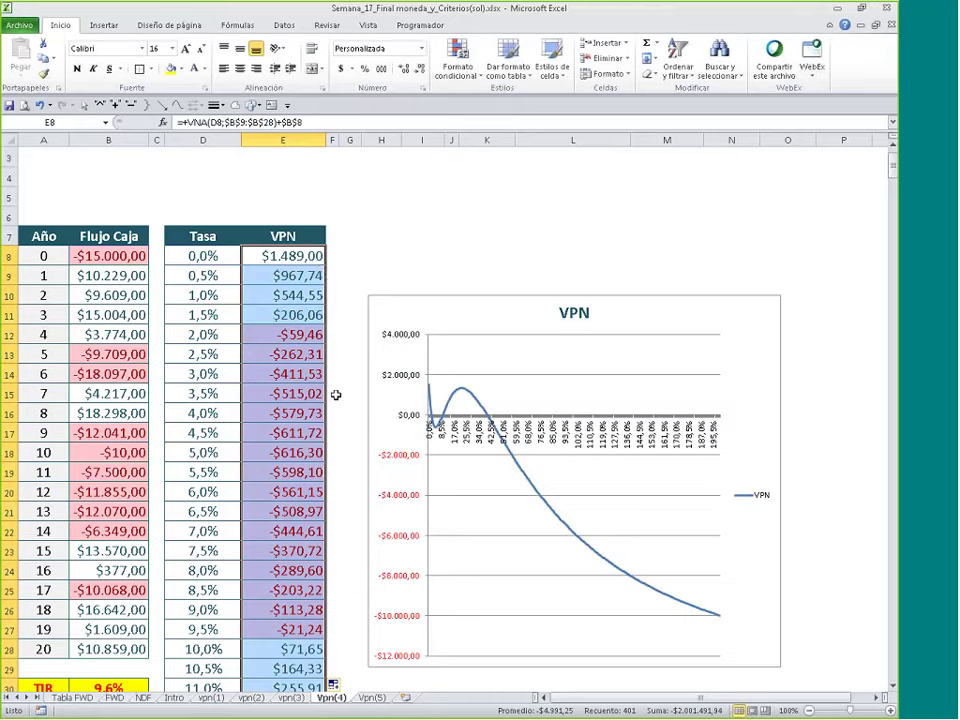
# Step: Cross out the TIR result in B30 with two thick red diagonal lines
pyautogui.scroll(-8, 336, 395)
pyautogui.scroll(4, 336, 395)
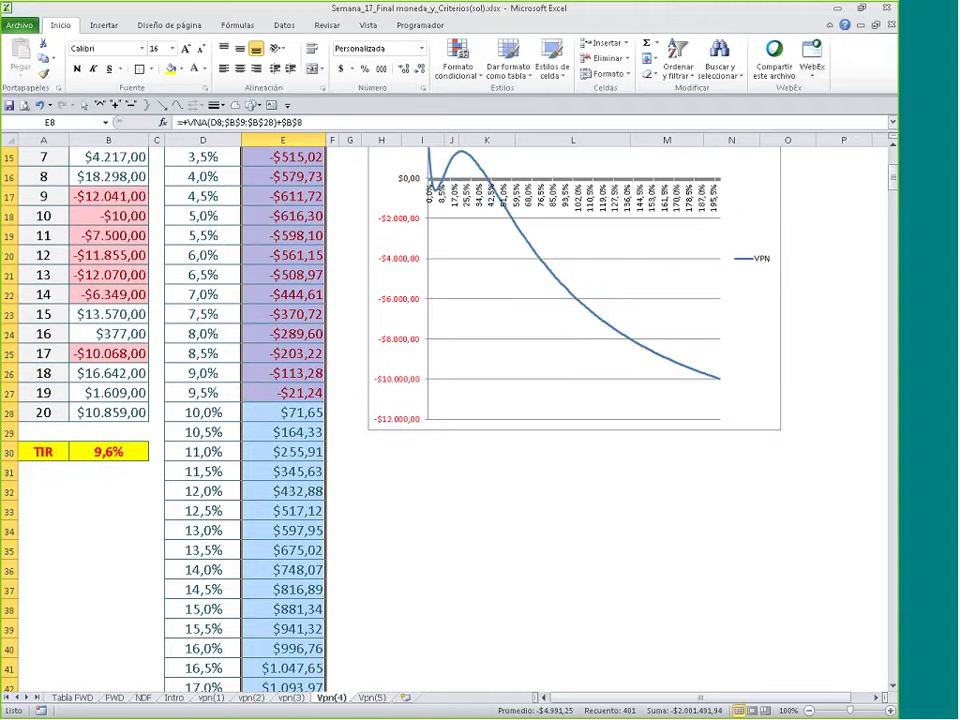
pyautogui.click(254, 105)
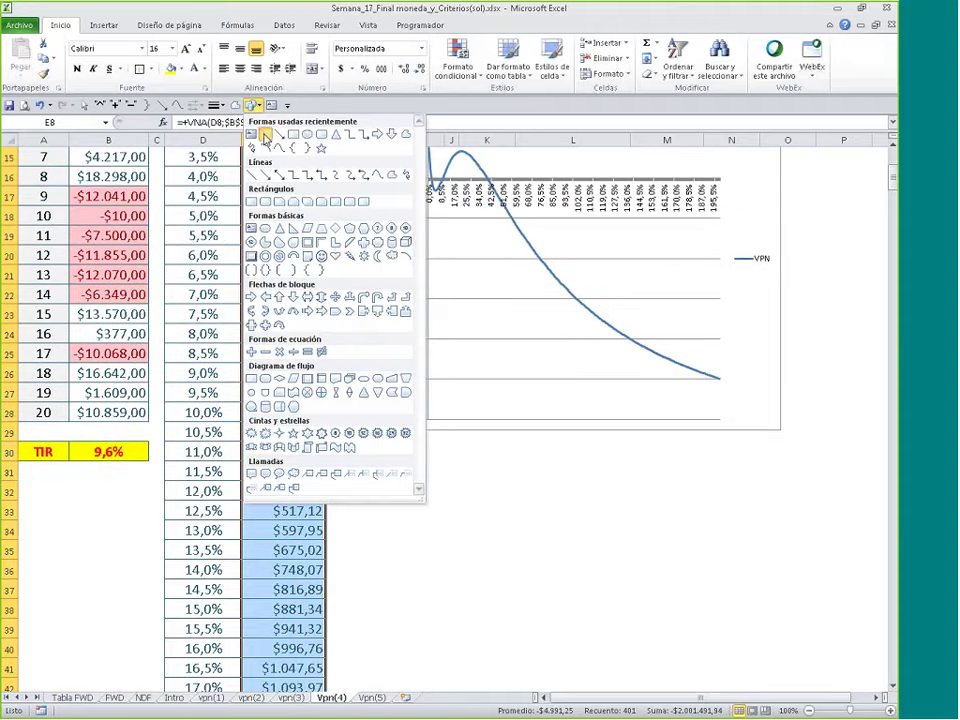
pyautogui.click(284, 134)
pyautogui.click(143, 480)
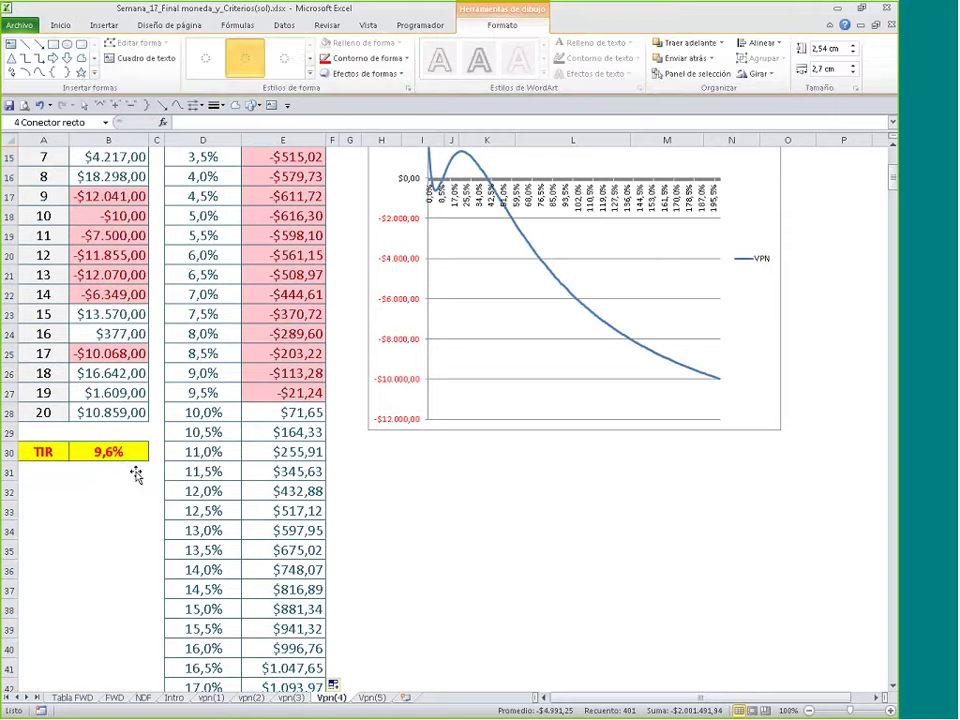
pyautogui.click(310, 74)
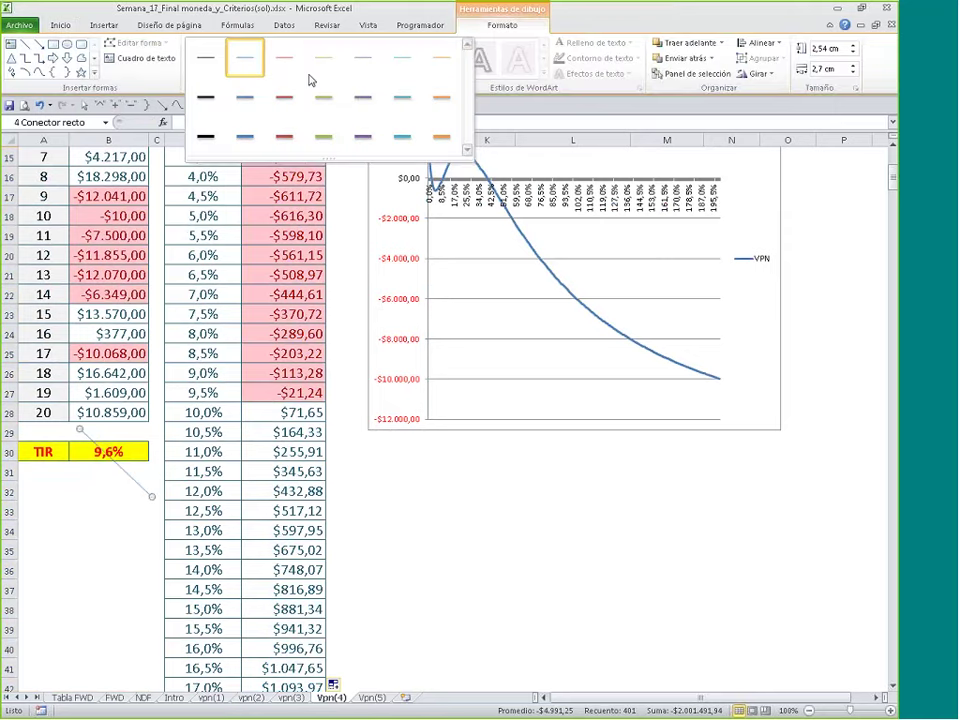
pyautogui.click(251, 133)
pyautogui.moveTo(160, 466); pyautogui.dragTo(140, 428)
pyautogui.scroll(3, 157, 444)
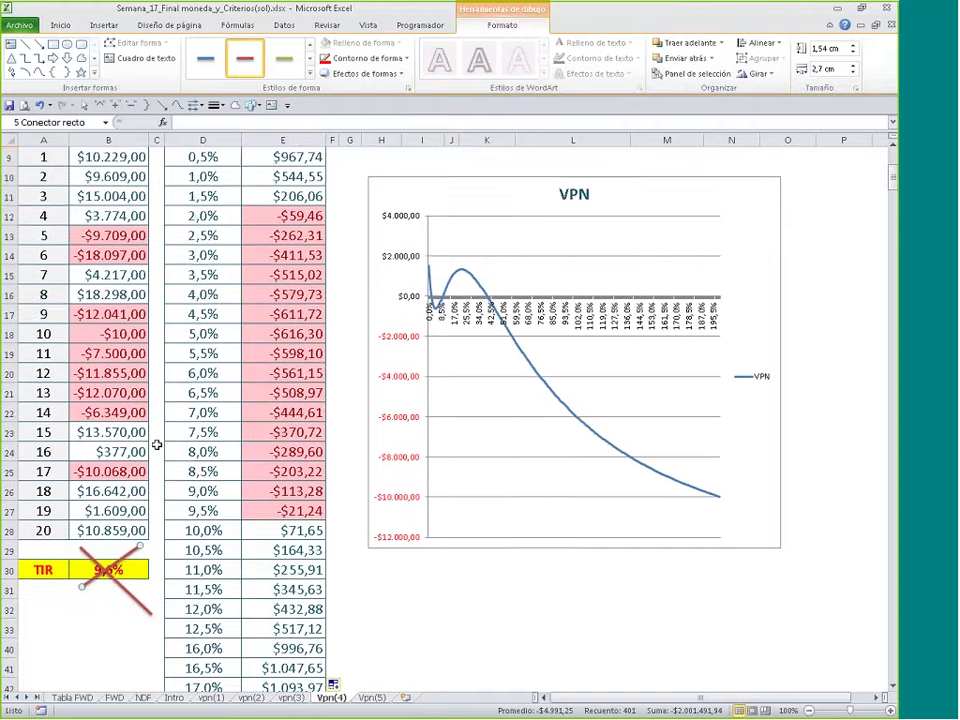
pyautogui.press('Escape')
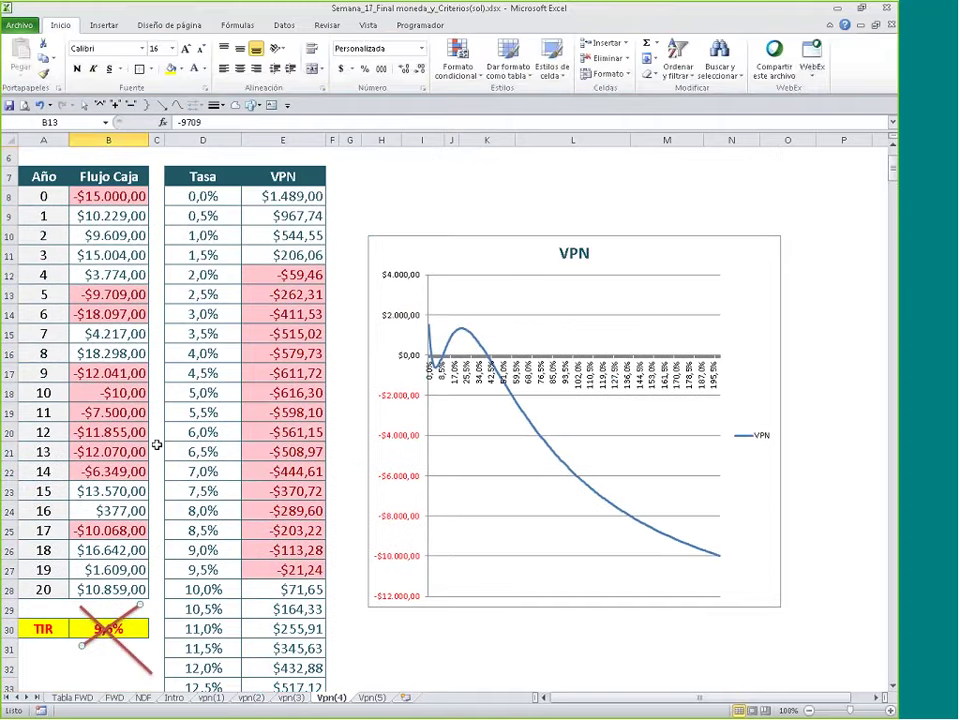
# Step: Examine the sign changes between positive and negative amounts in the Flujo Caja column
pyautogui.click(108, 510)
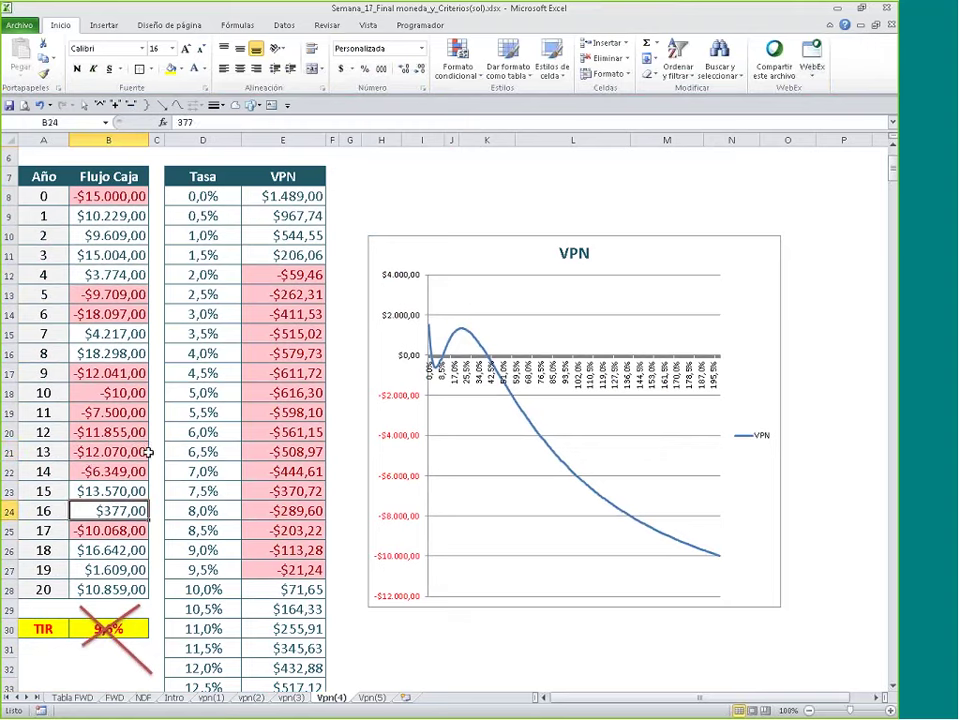
pyautogui.moveTo(110, 294); pyautogui.dragTo(112, 316)
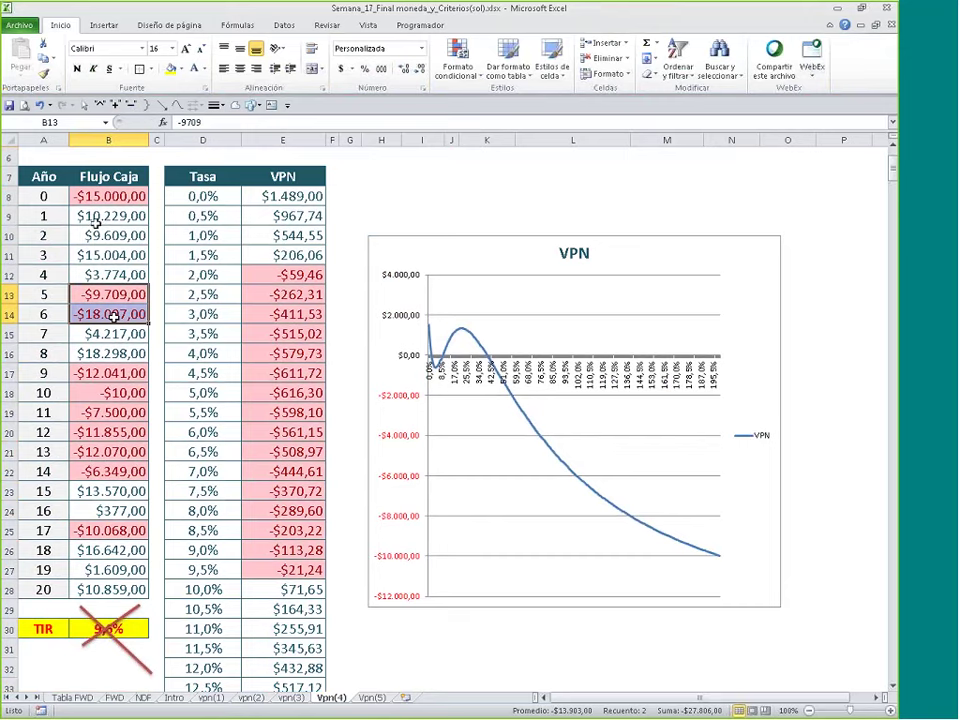
pyautogui.click(100, 216)
pyautogui.click(98, 272)
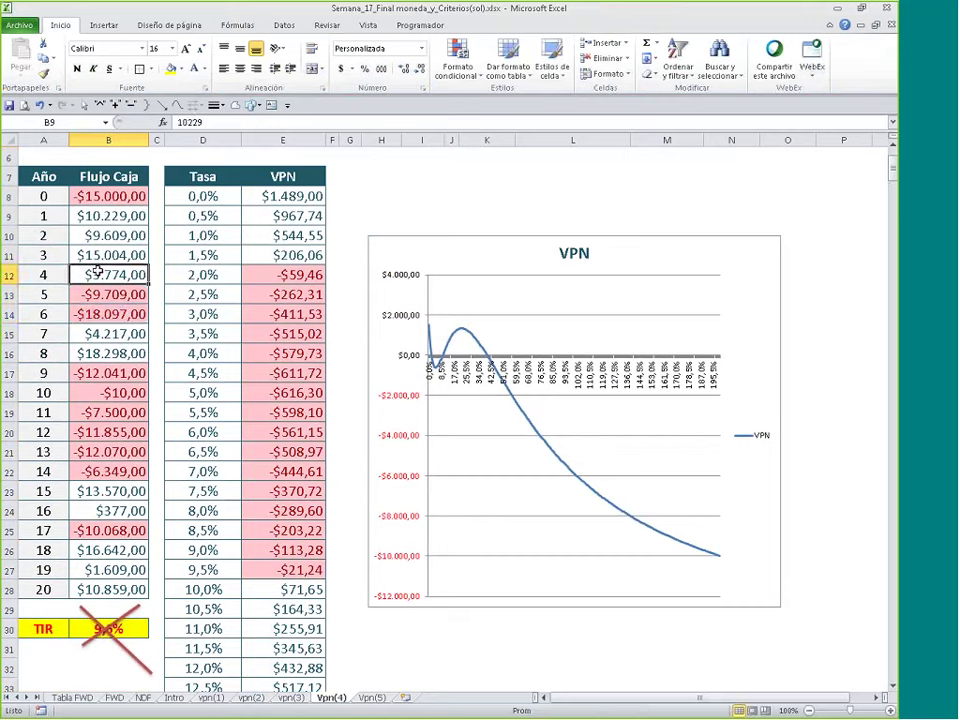
pyautogui.click(110, 352)
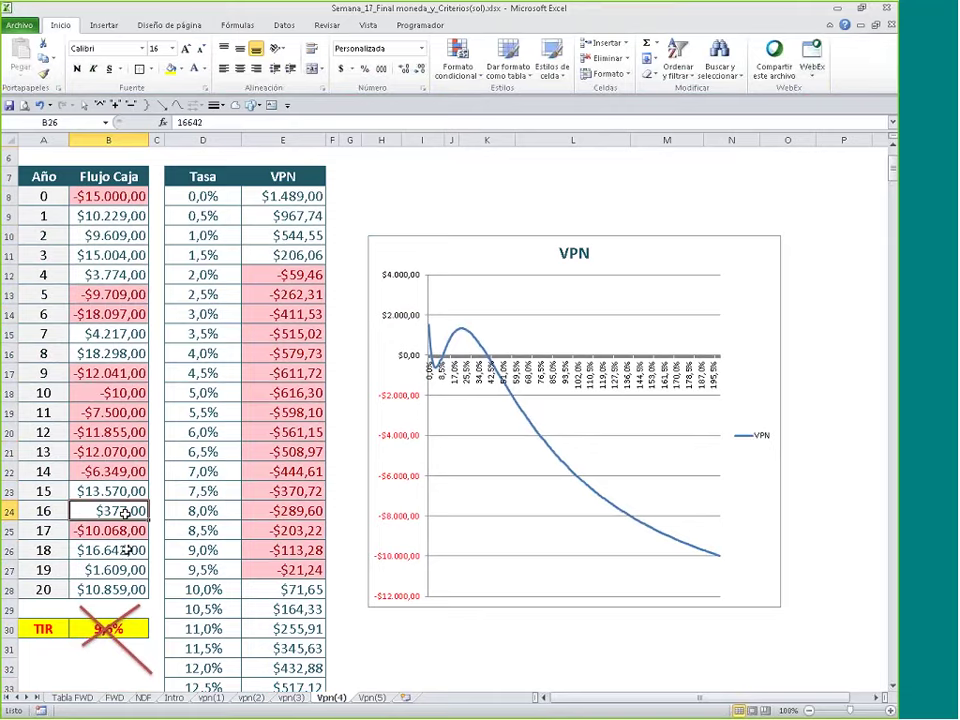
pyautogui.click(112, 589)
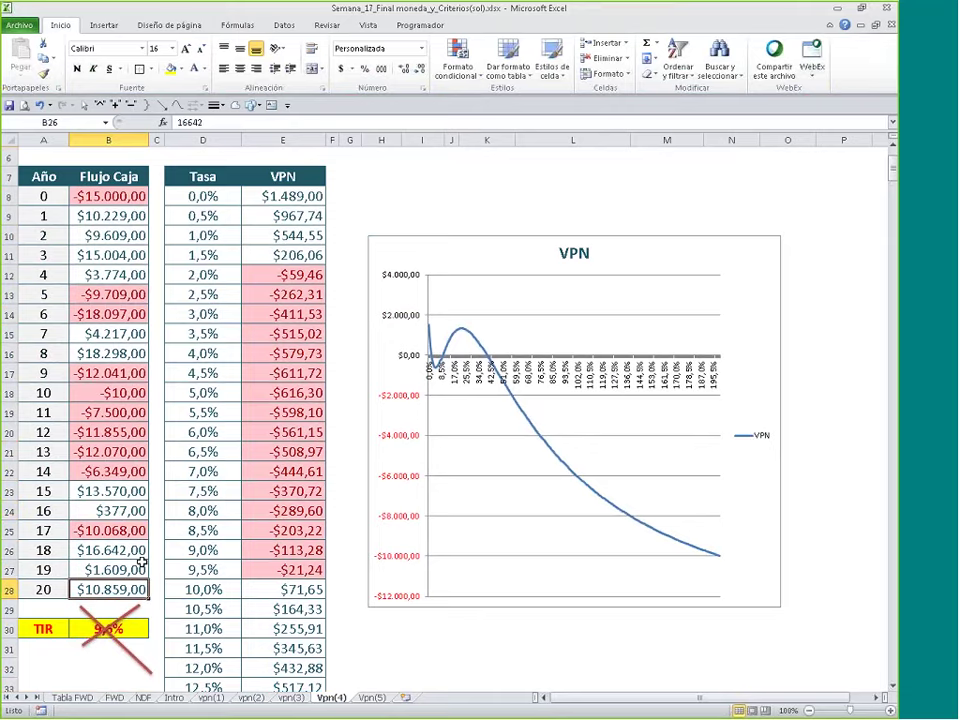
# Step: Delete the blank white box above the chart that covers the reinvestment, financing and modified TIR cells
pyautogui.scroll(1, 142, 563)
pyautogui.scroll(1, 142, 563)
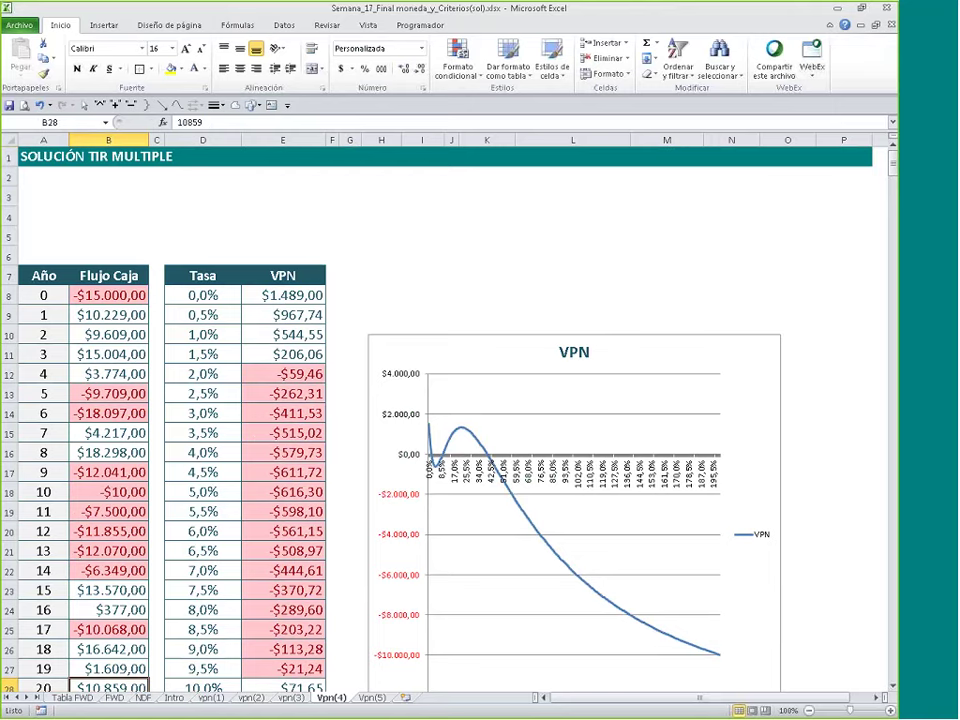
pyautogui.click(525, 229)
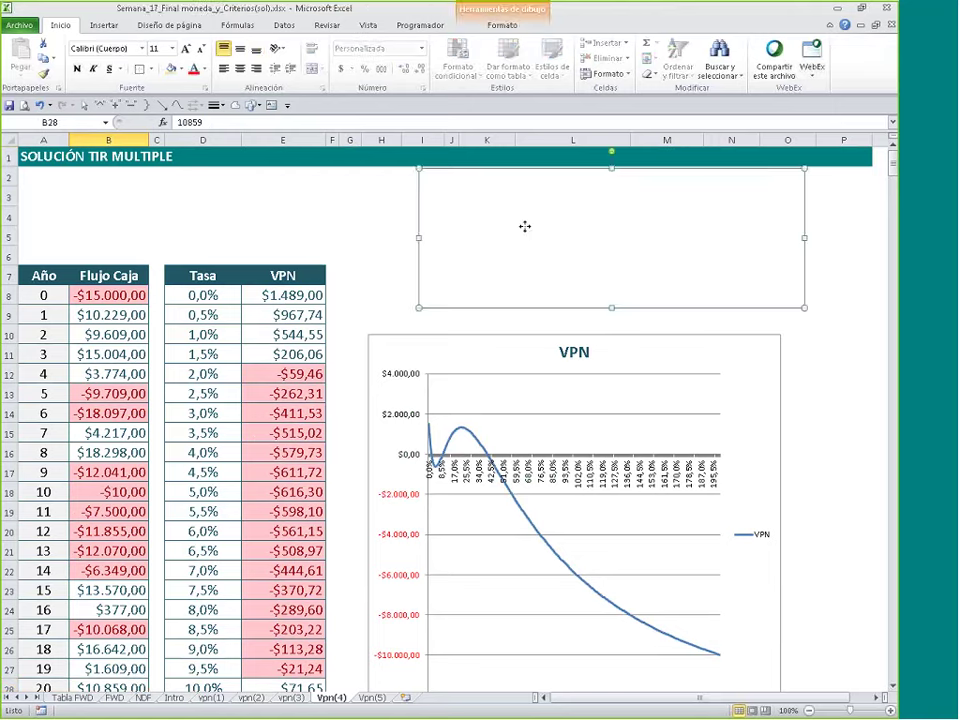
pyautogui.press('Delete')
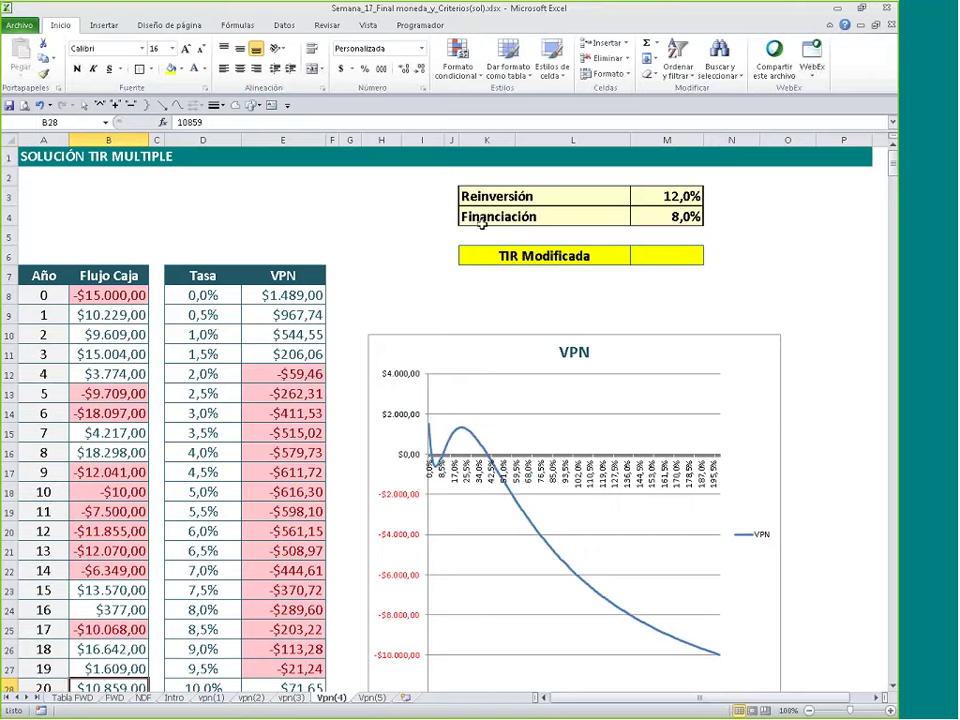
# Step: Relate the positive cash flows to the Reinversión rate and the negative cash flows to the Financiación rate
pyautogui.moveTo(487, 196); pyautogui.dragTo(651, 195)
pyautogui.moveTo(105, 316); pyautogui.dragTo(107, 369)
pyautogui.moveTo(111, 432); pyautogui.dragTo(120, 533)
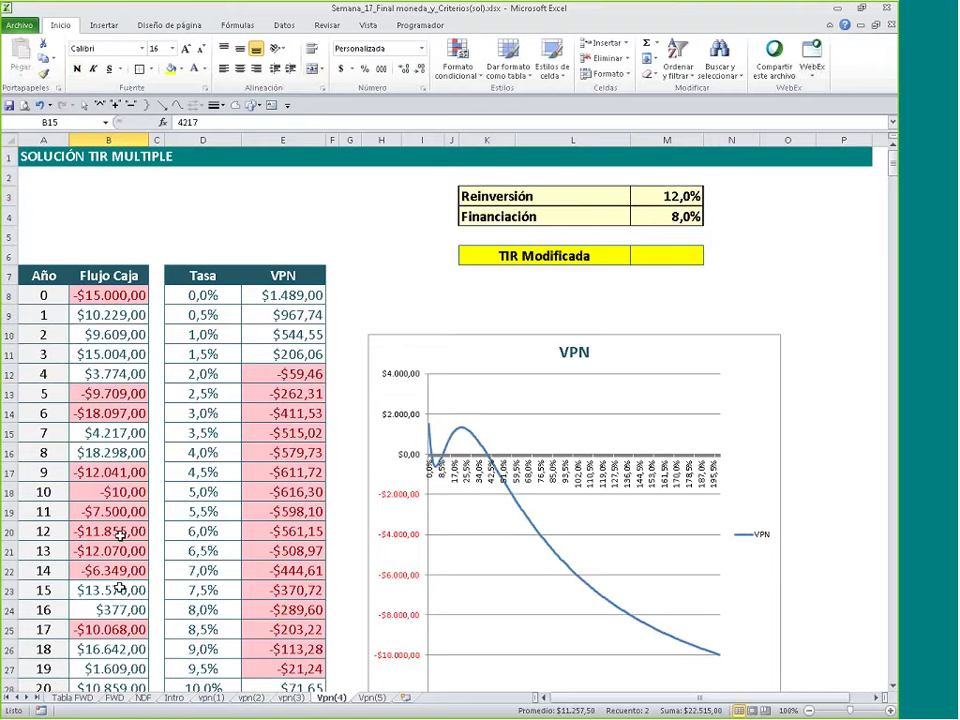
pyautogui.moveTo(110, 590); pyautogui.dragTo(112, 609)
pyautogui.click(667, 216)
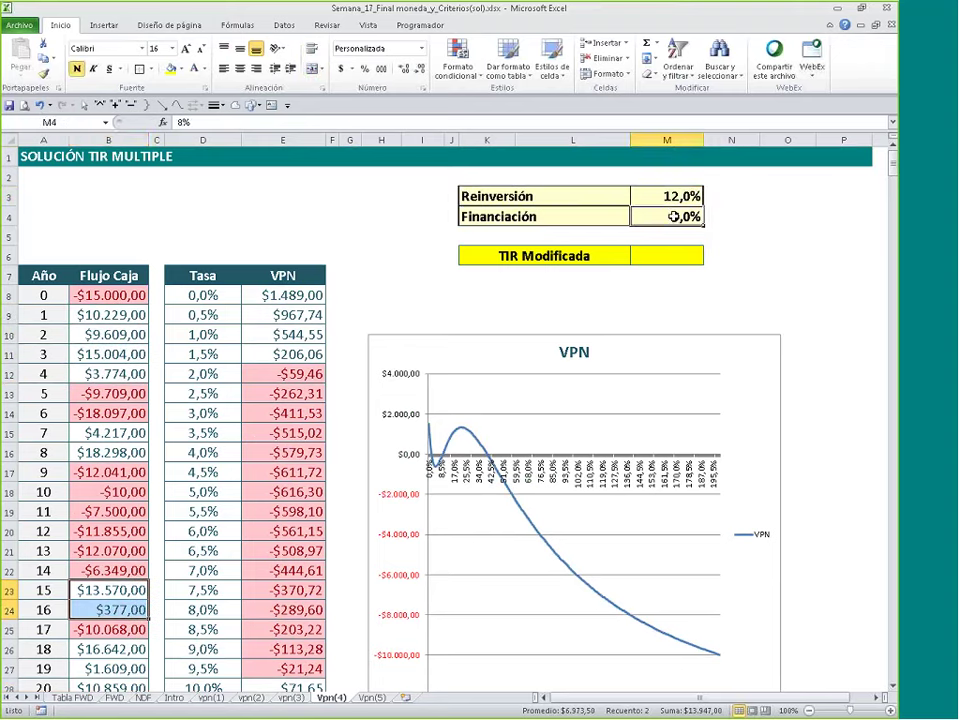
pyautogui.moveTo(110, 394); pyautogui.dragTo(110, 412)
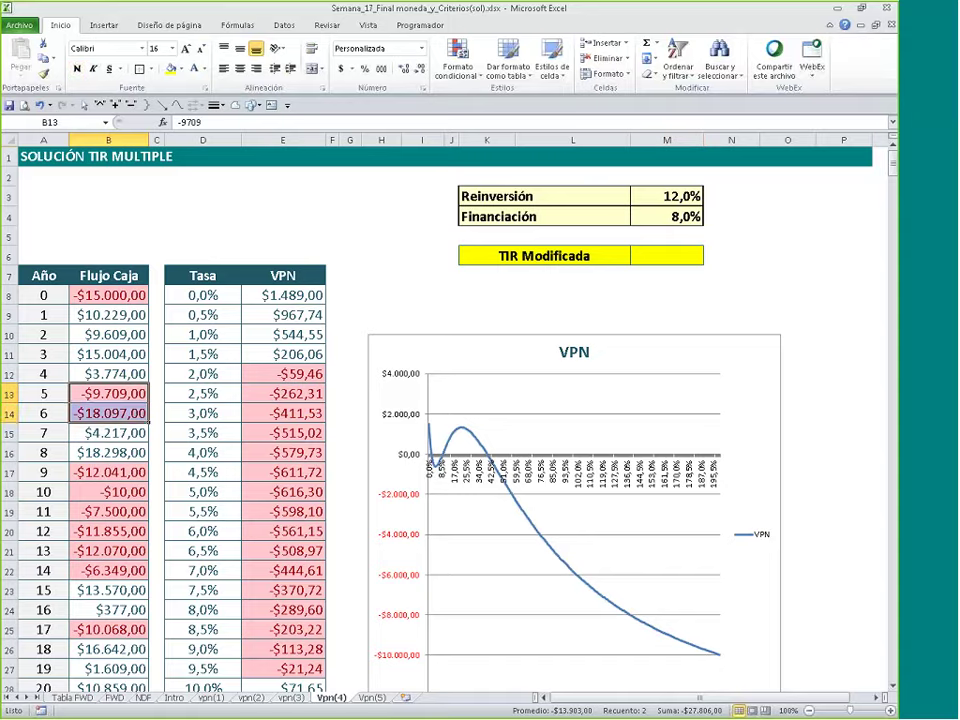
pyautogui.moveTo(110, 472); pyautogui.dragTo(136, 565)
pyautogui.scroll(-2, 136, 565)
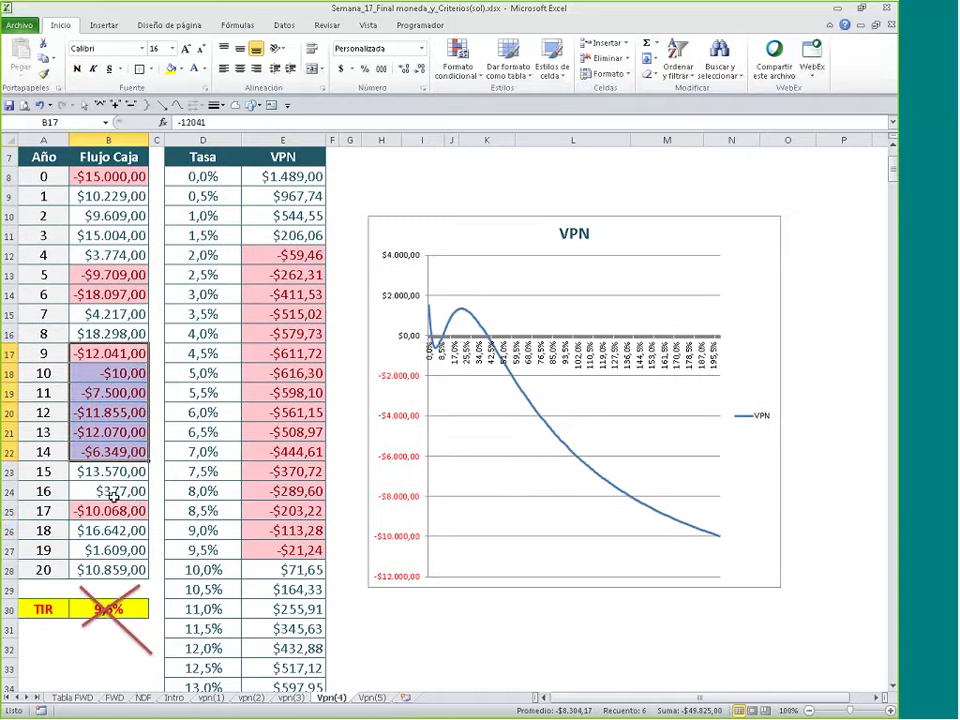
pyautogui.click(115, 508)
pyautogui.scroll(2, 115, 508)
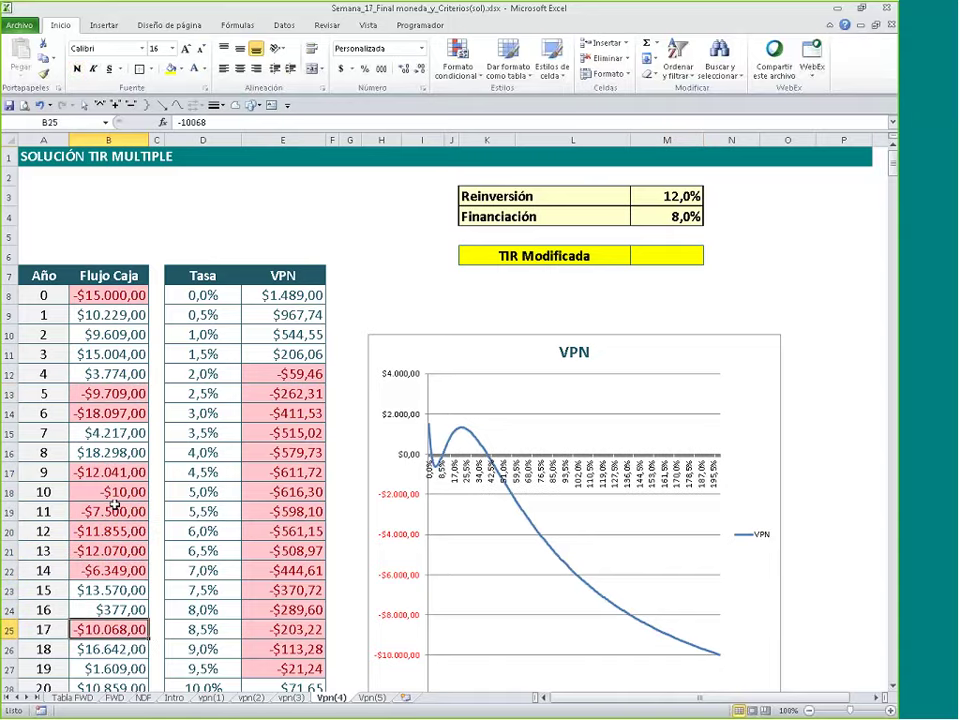
# Step: Enter the function name TIRM in cell L8, below the TIR Modificada row
pyautogui.click(648, 258)
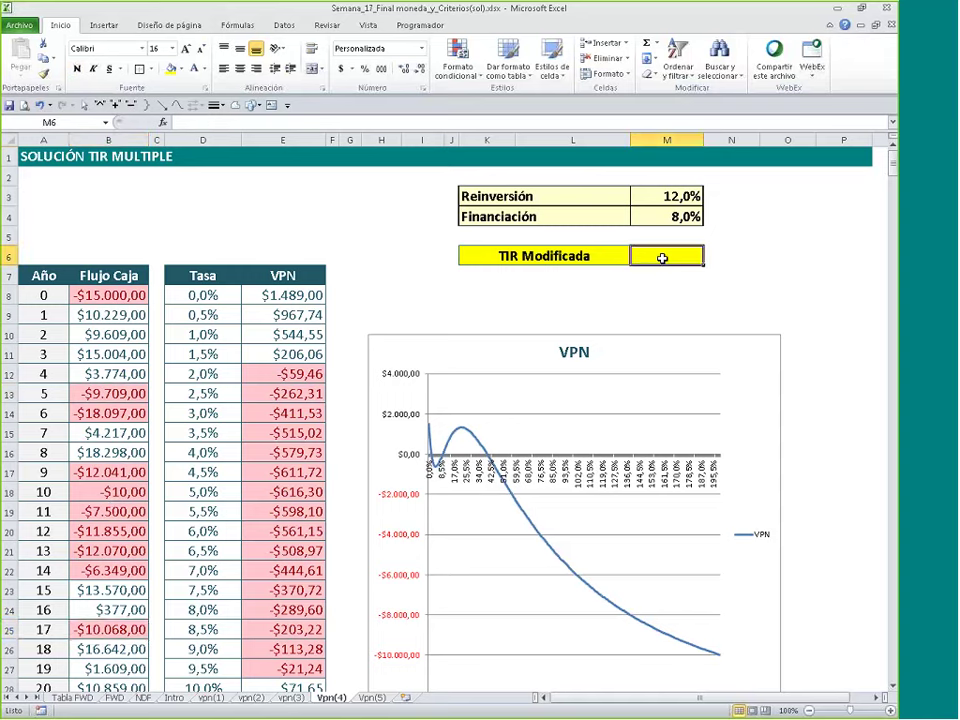
pyautogui.moveTo(703, 258); pyautogui.dragTo(441, 281)
pyautogui.press('Down')
pyautogui.press('Down')
pyautogui.press('Left')
pyautogui.write('TIRM')
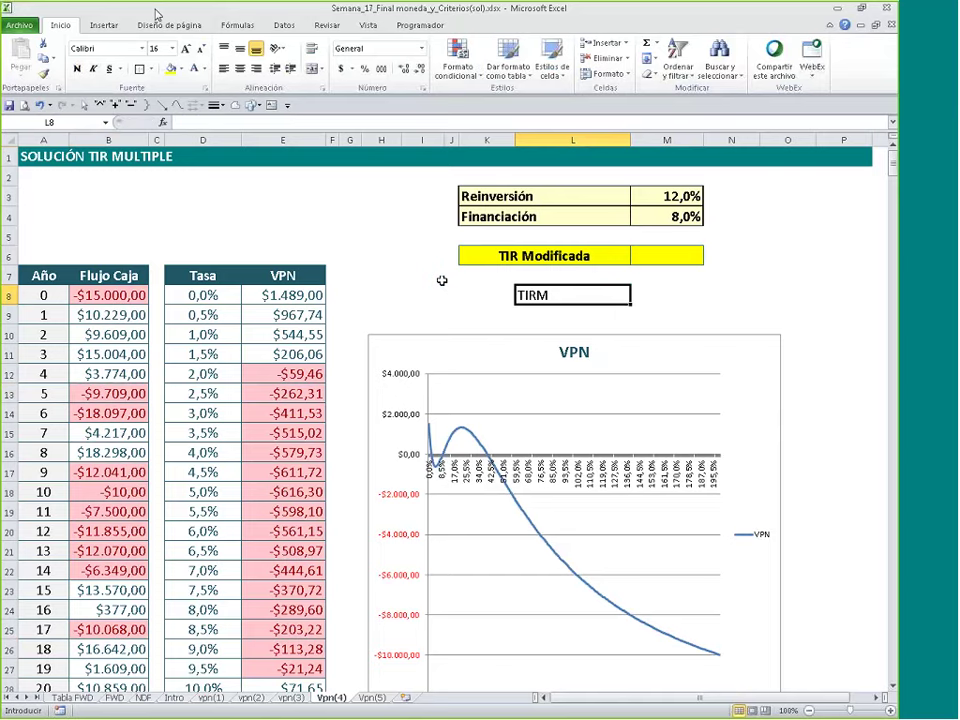
# Step: Format the TIRM label as bold, centred 22-point text and move it to K8, widening column K to fit
pyautogui.click(153, 48)
pyautogui.write('22')
pyautogui.press('Return')
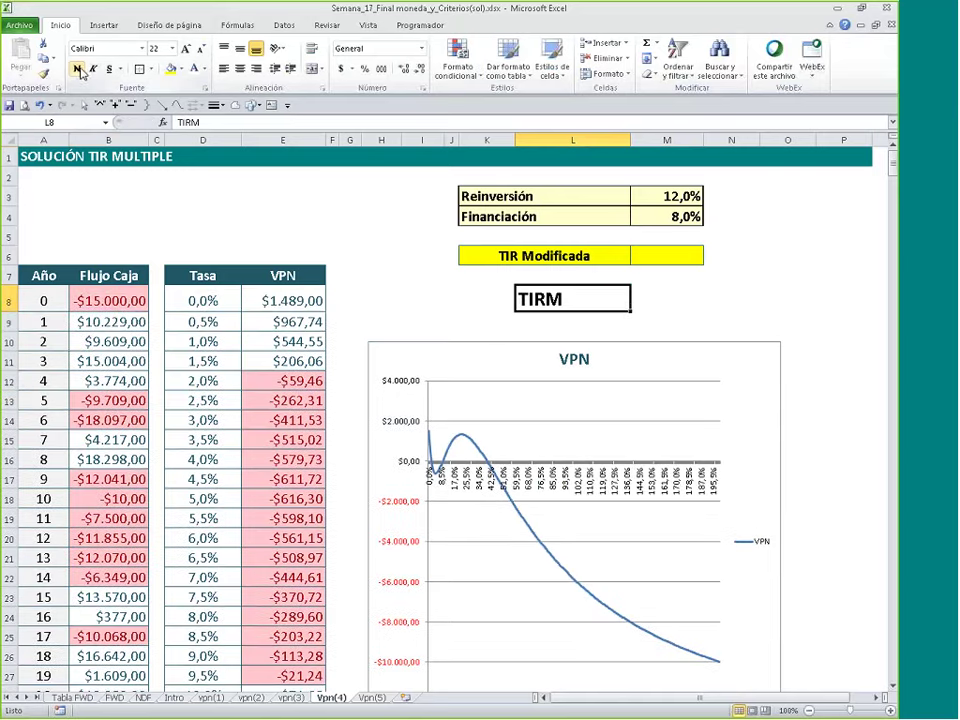
pyautogui.click(78, 69)
pyautogui.click(241, 69)
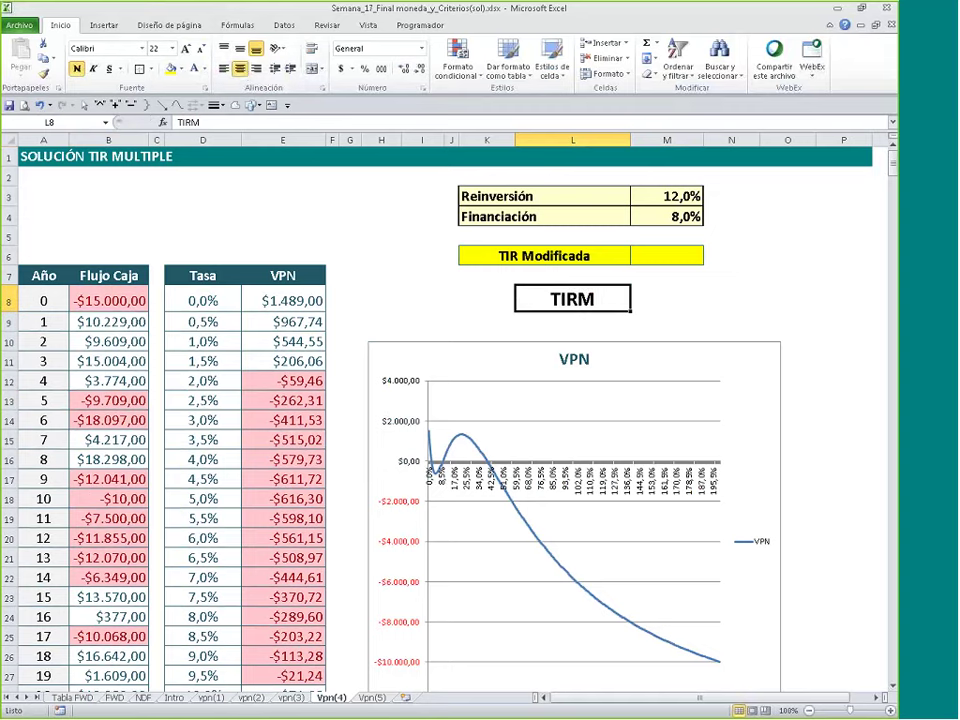
pyautogui.moveTo(536, 315); pyautogui.dragTo(467, 317)
pyautogui.moveTo(516, 139); pyautogui.dragTo(522, 139)
# Step: Enter XIRR in L8, beside the TIRM label
pyautogui.click(569, 302)
pyautogui.write('x')
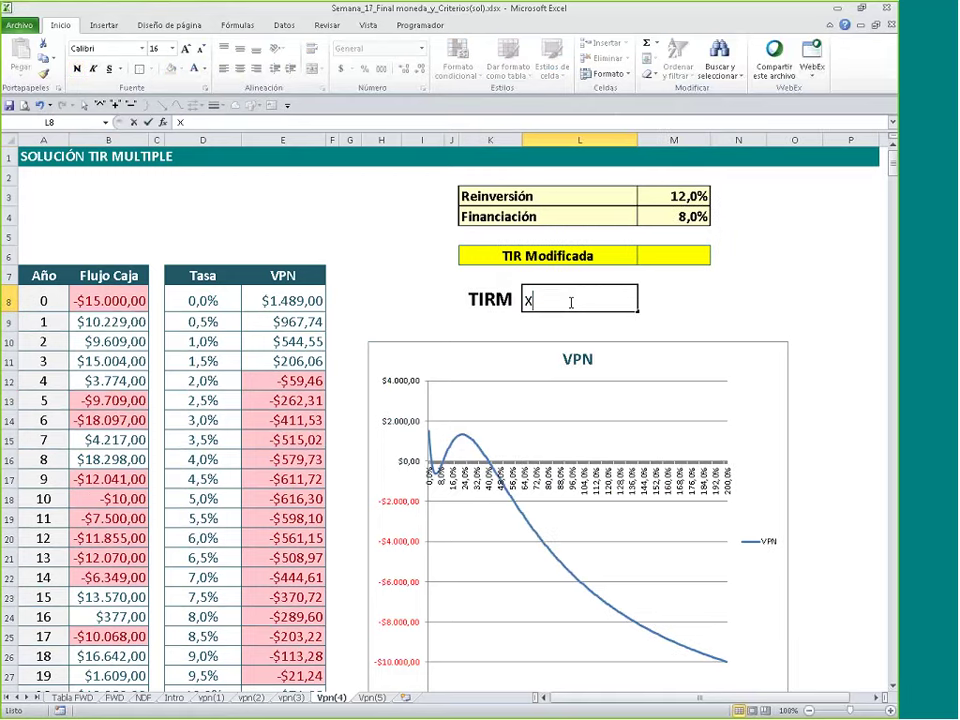
pyautogui.write('IRR')
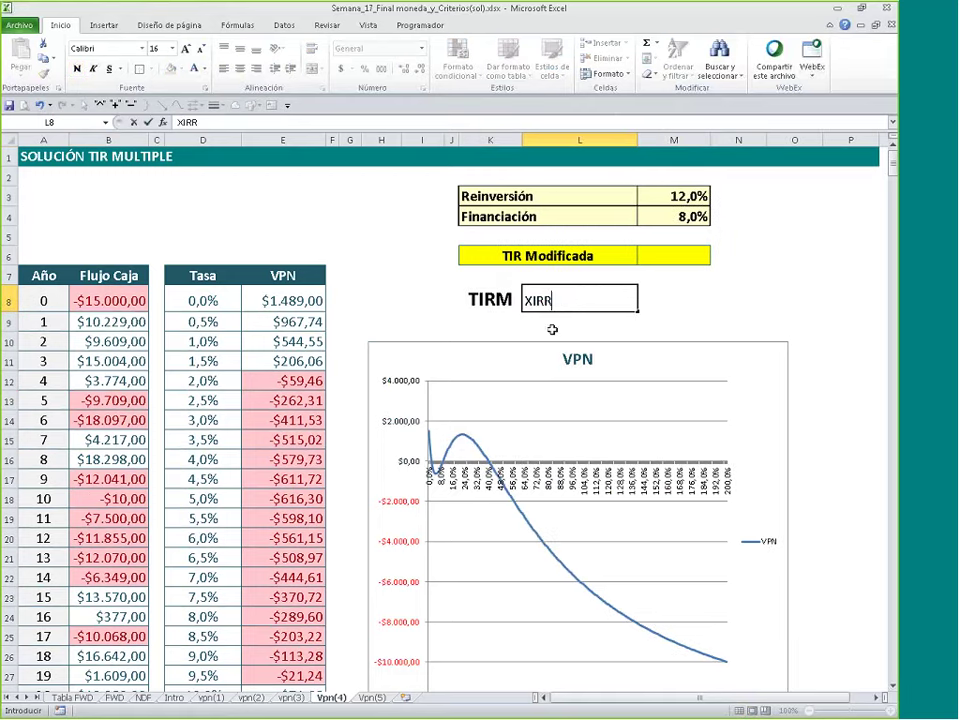
pyautogui.press('Return')
# Step: Copy the TIRM label's formatting onto the XIRR label in L8
pyautogui.click(500, 300)
pyautogui.click(43, 73)
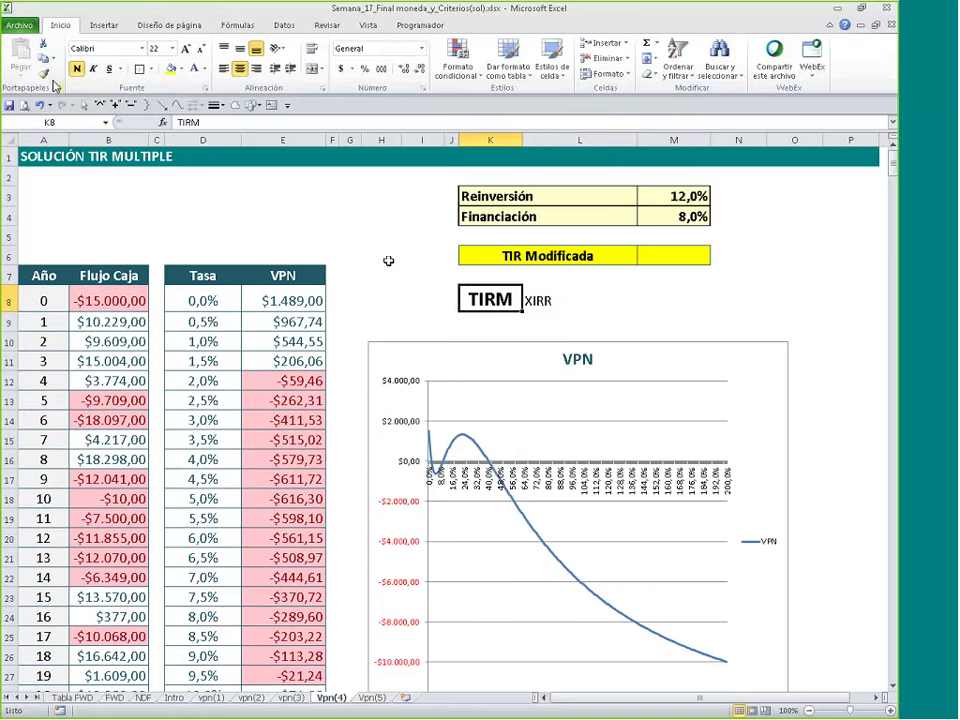
pyautogui.click(529, 298)
pyautogui.hotkey('ctrl', 'z')
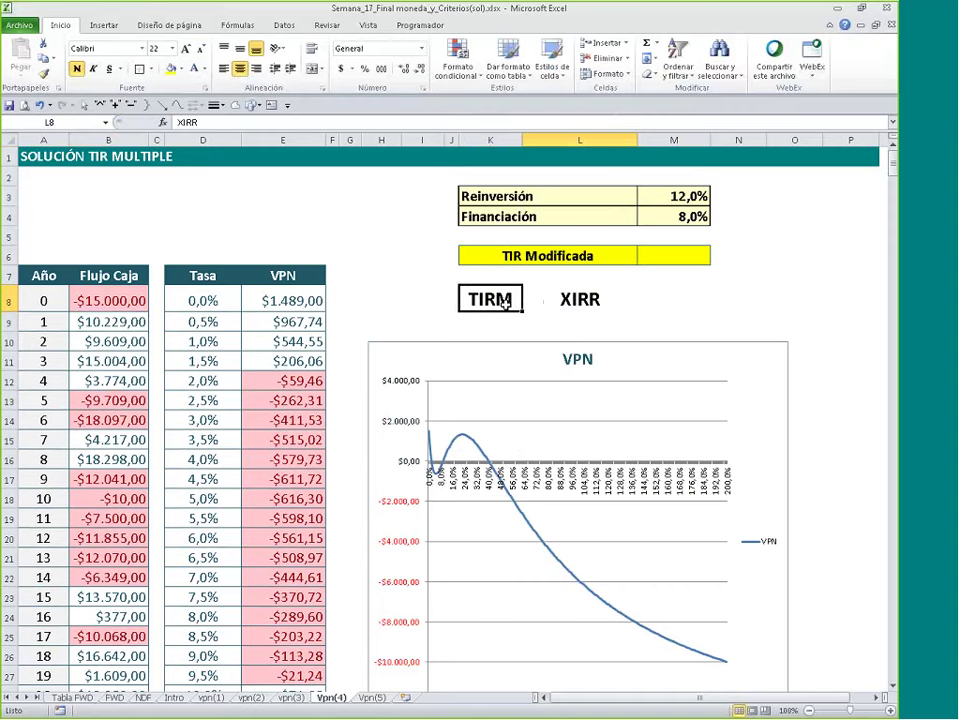
pyautogui.hotkey('ctrl', 'y')
pyautogui.hotkey('ctrl', 'z')
pyautogui.click(561, 298)
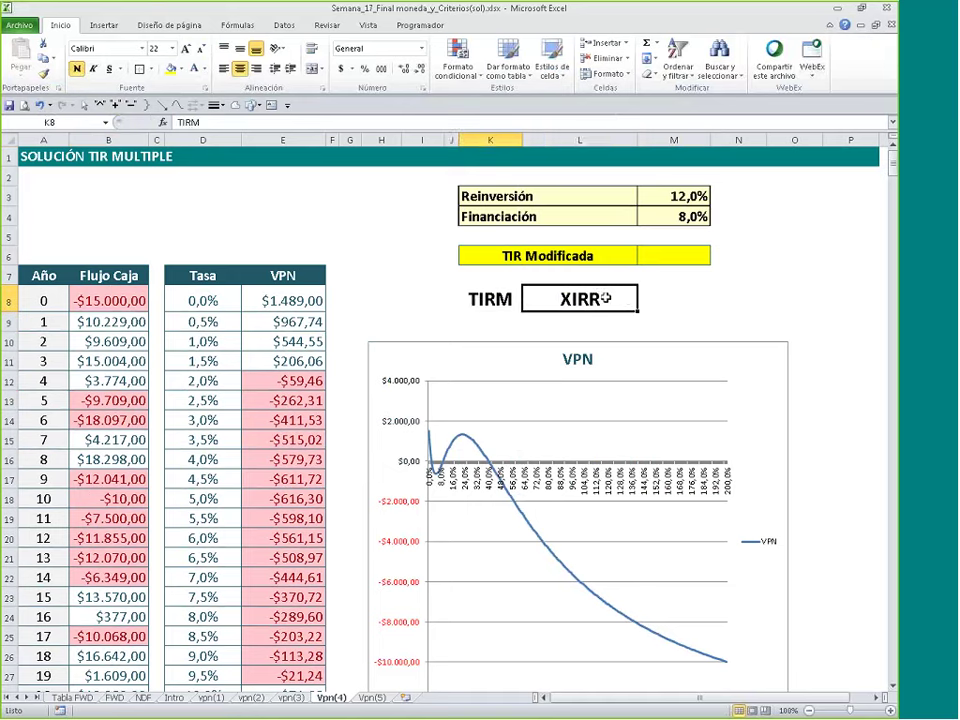
pyautogui.click(505, 298)
pyautogui.click(598, 298)
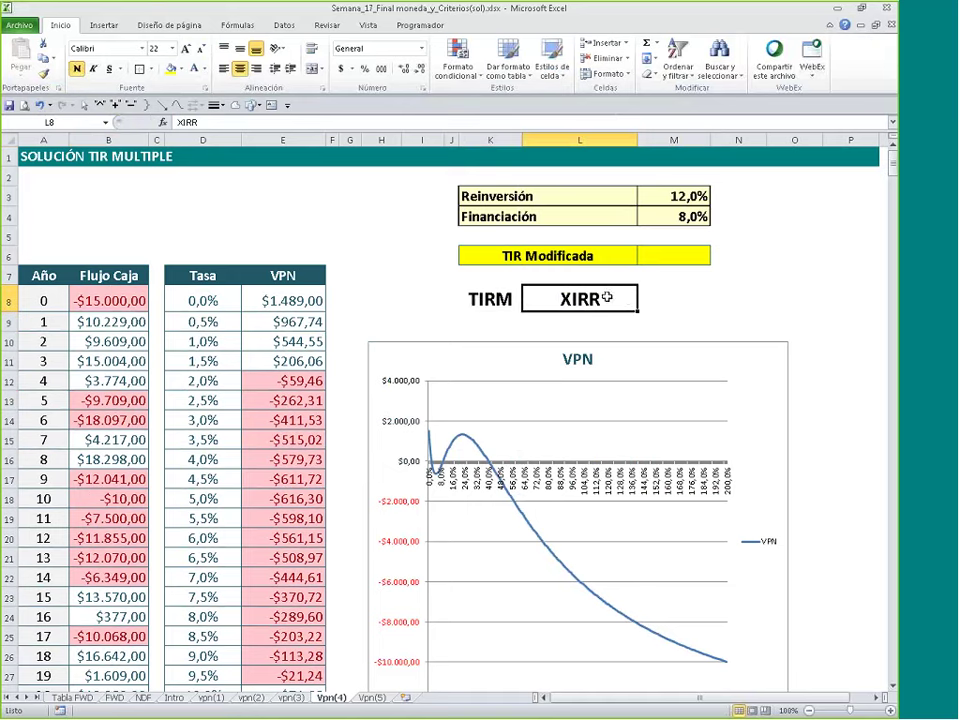
# Step: Insert the financial function TIRM in M6 with the cash flows B8:B28 as Valores
pyautogui.click(690, 255)
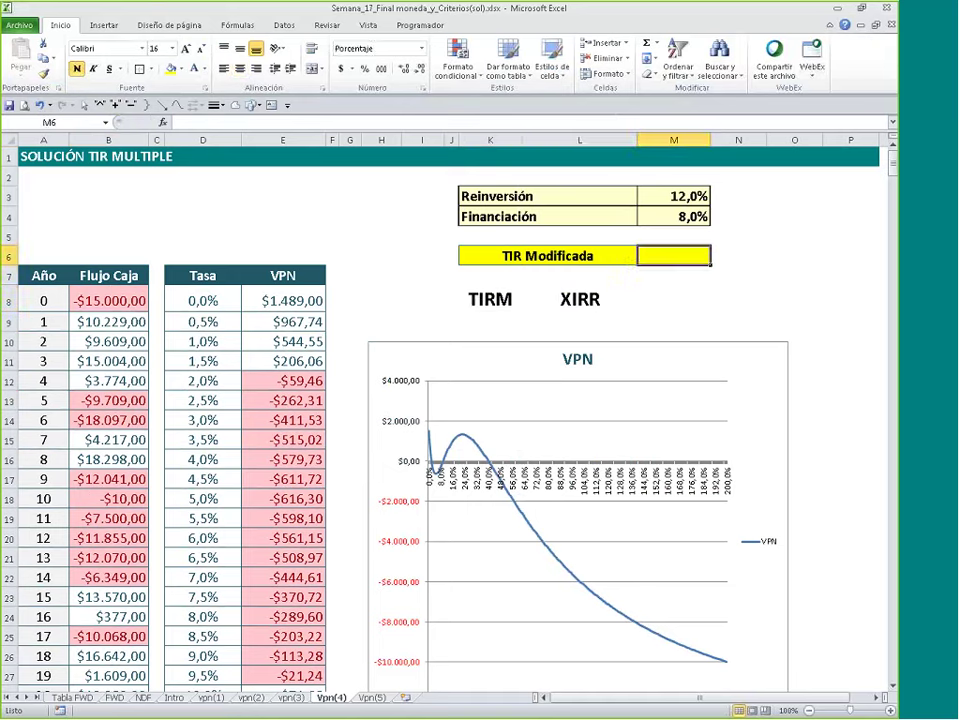
pyautogui.click(245, 27)
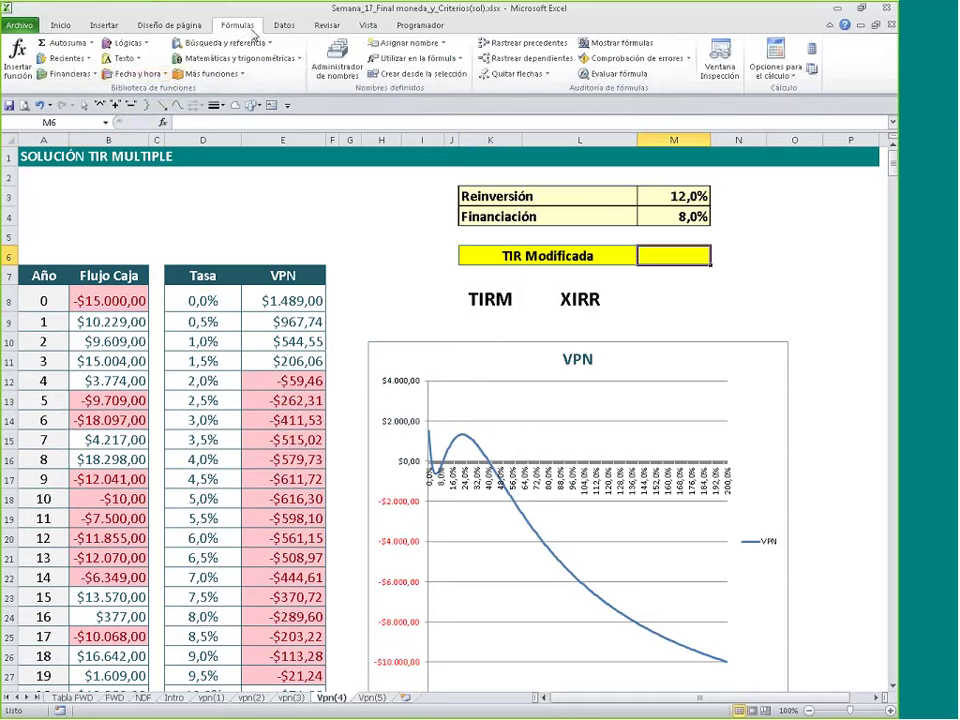
pyautogui.click(72, 74)
pyautogui.scroll(-9, 90, 387)
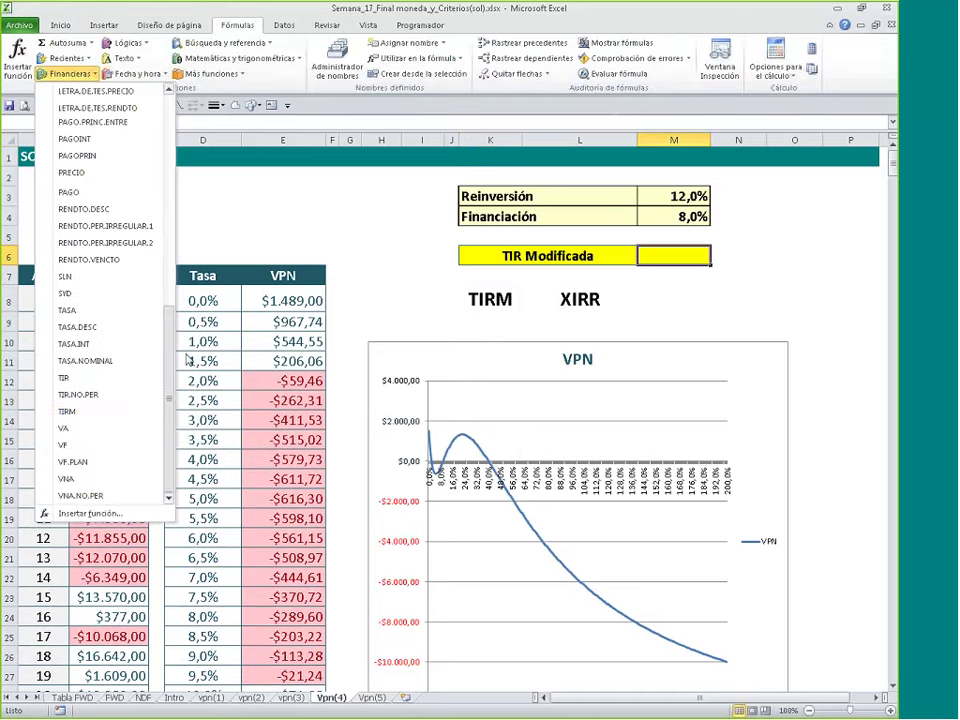
pyautogui.click(88, 411)
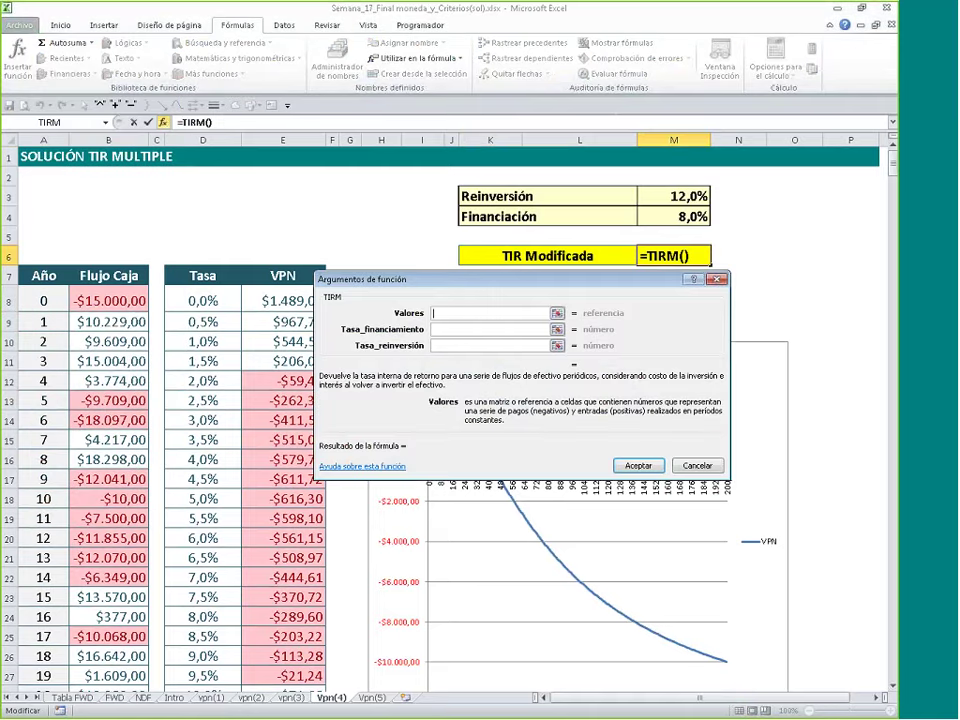
pyautogui.moveTo(108, 300); pyautogui.dragTo(108, 645)
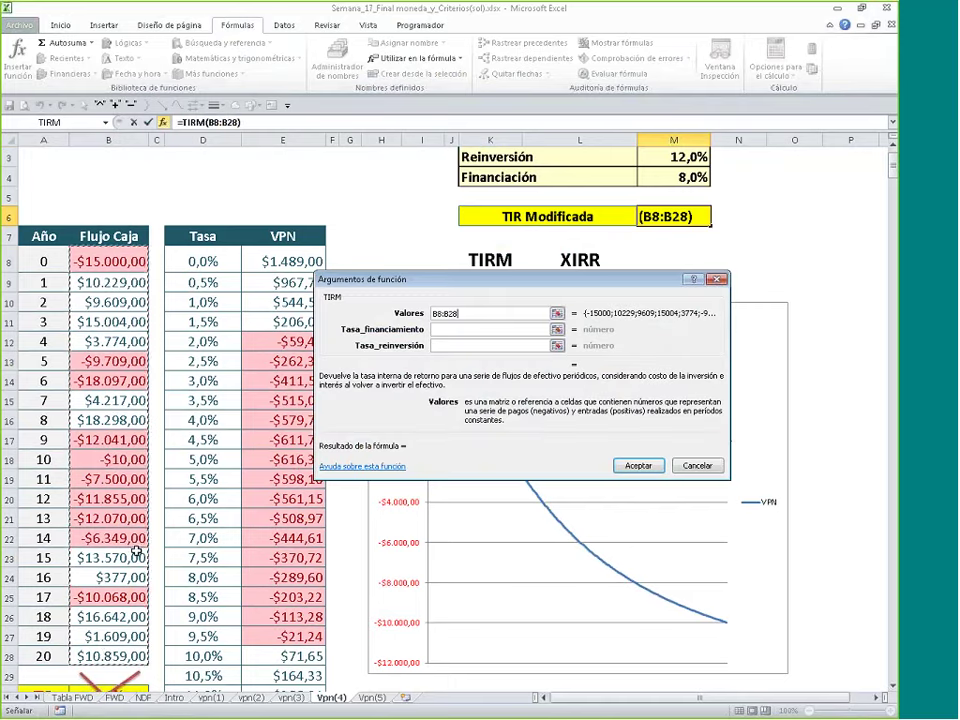
pyautogui.press('Tab')
pyautogui.moveTo(530, 280); pyautogui.dragTo(573, 362)
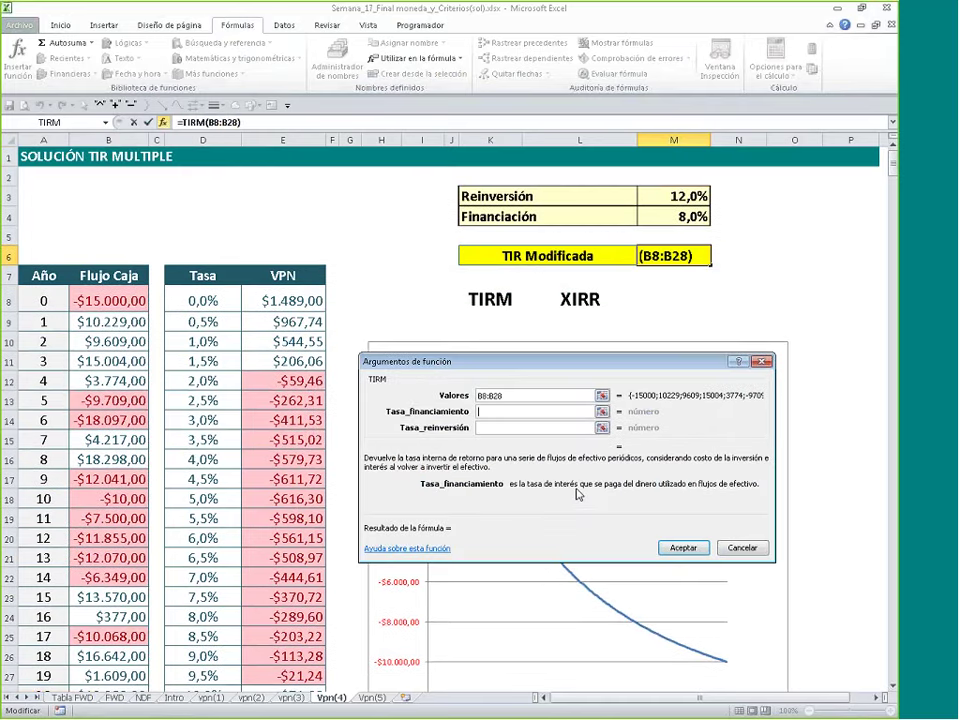
# Step: Complete the TIRM function with M4 as Tasa_financiamiento and M3 as Tasa_reinversión
pyautogui.click(673, 216)
pyautogui.click(521, 429)
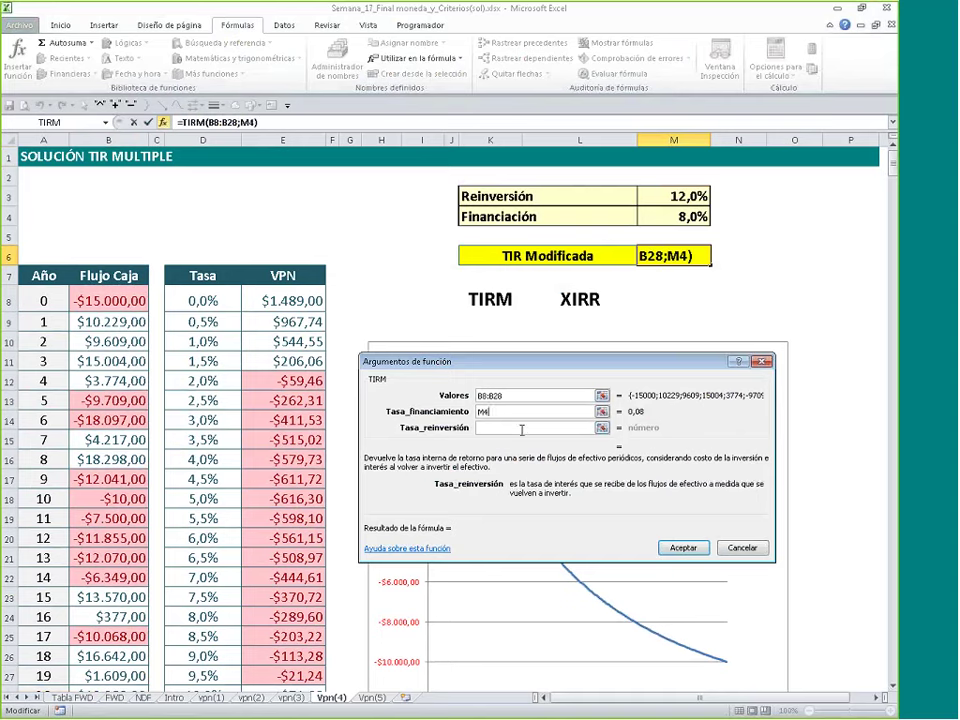
pyautogui.click(660, 197)
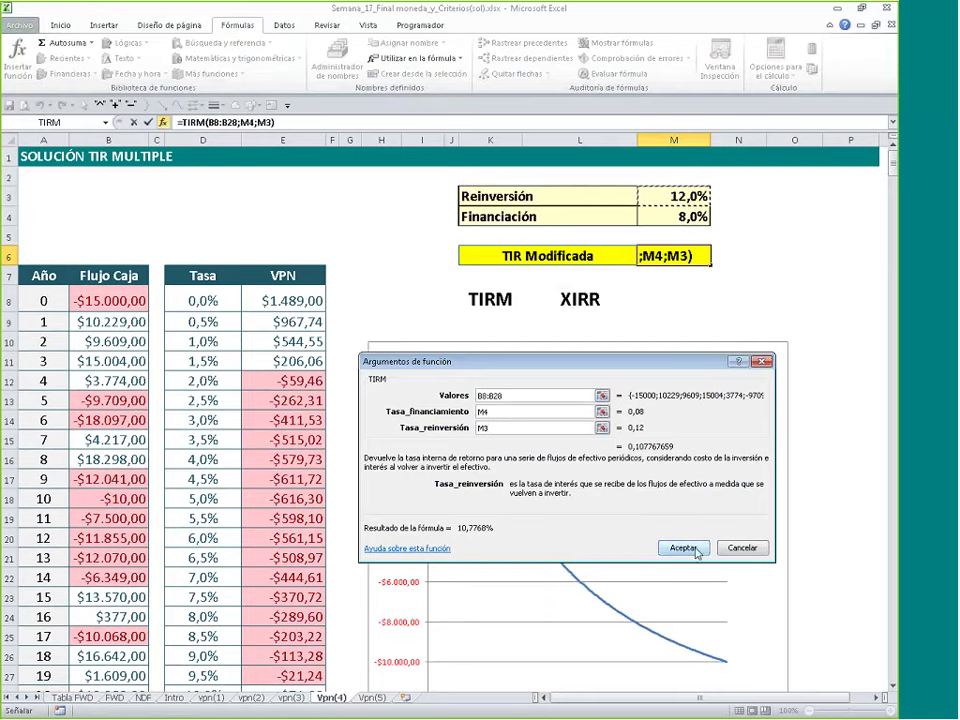
pyautogui.click(684, 548)
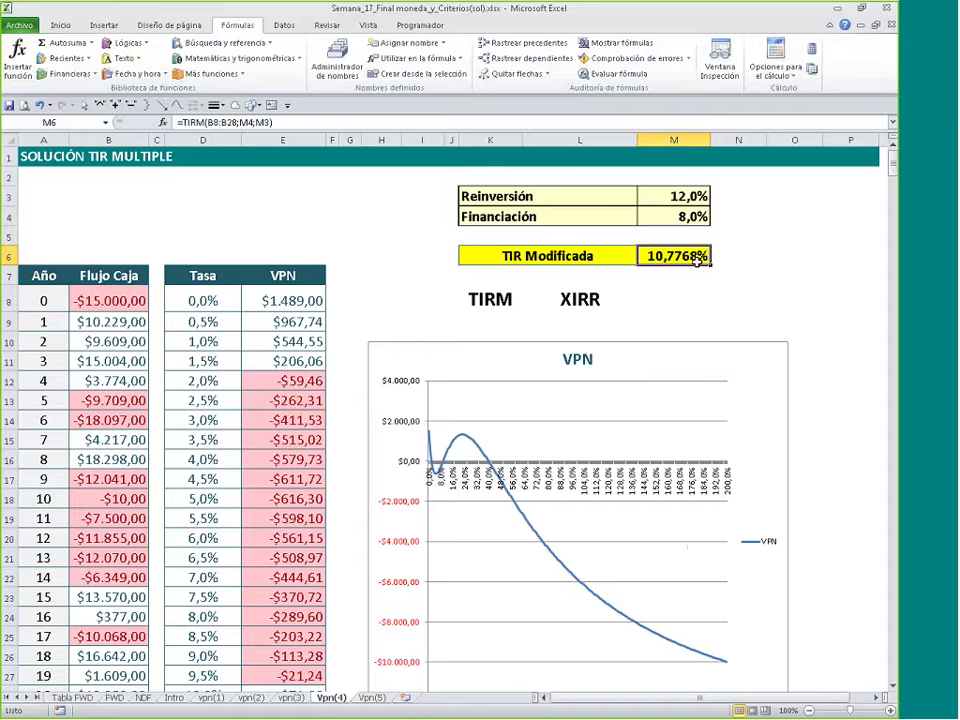
# Step: Draw a freehand check mark about 2.7 cm high beside the TIR Modificada result and make its outline dark blue
pyautogui.scroll(-4, 135, 430)
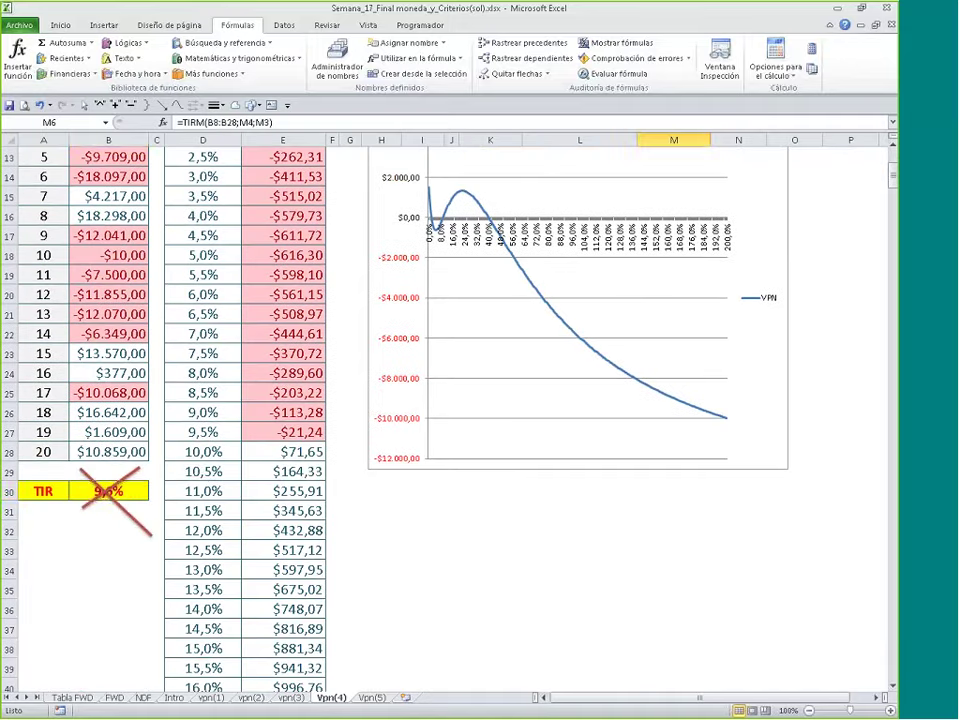
pyautogui.click(132, 496)
pyautogui.scroll(4, 529, 439)
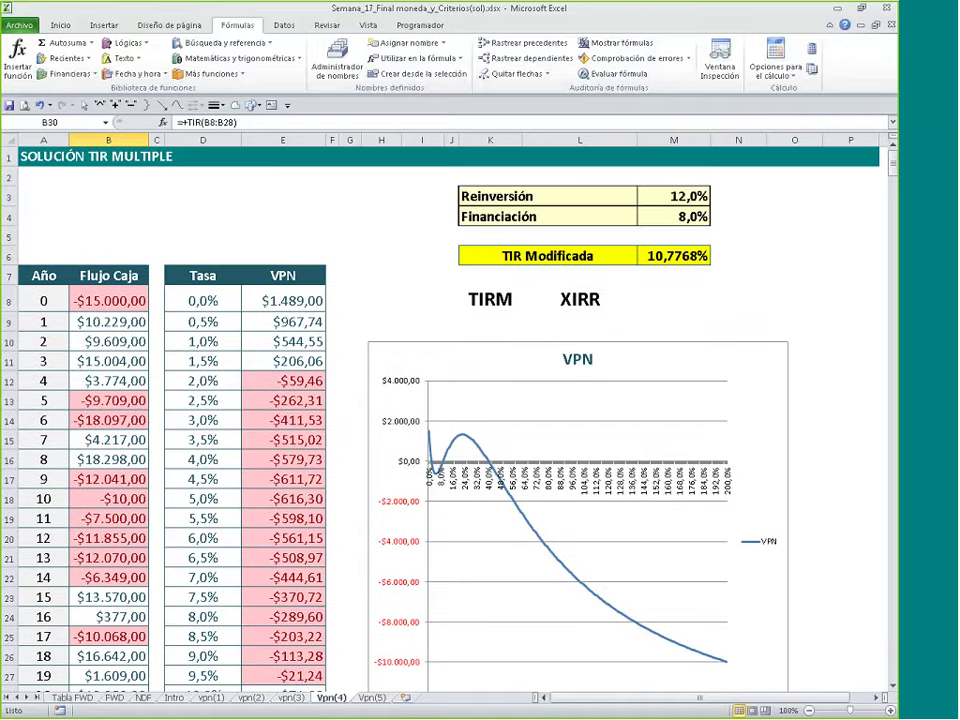
pyautogui.click(235, 105)
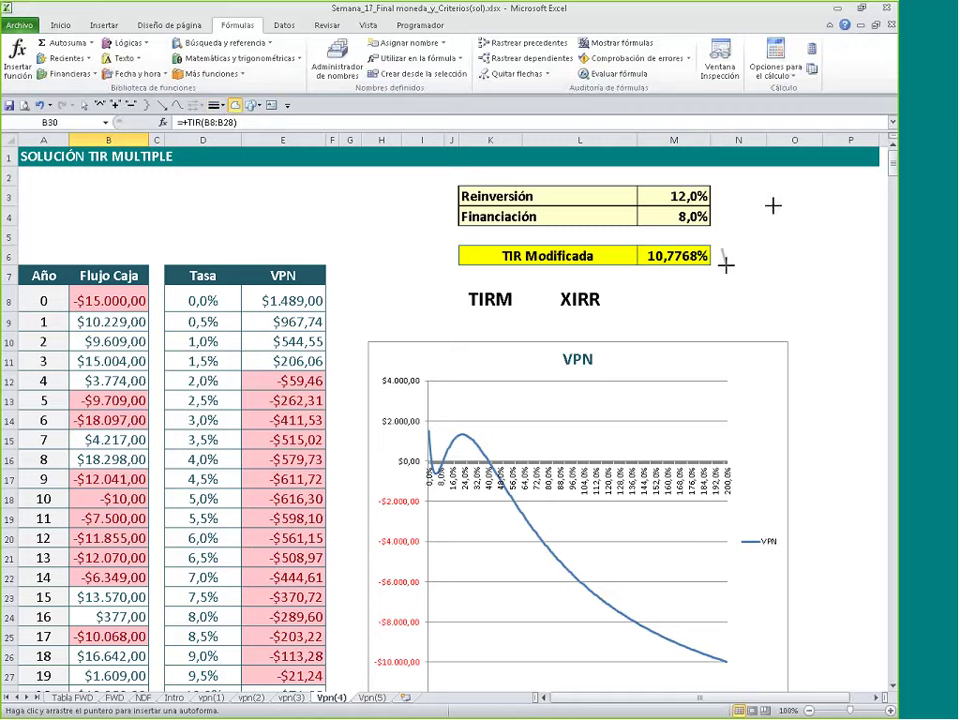
pyautogui.moveTo(726, 263); pyautogui.dragTo(786, 195)
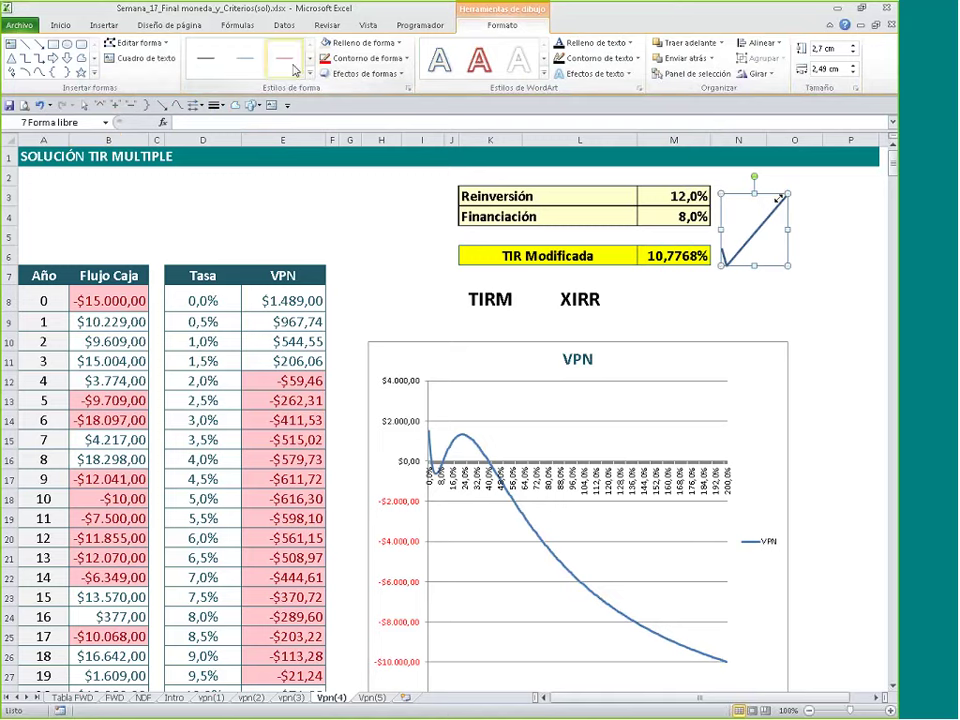
pyautogui.click(362, 58)
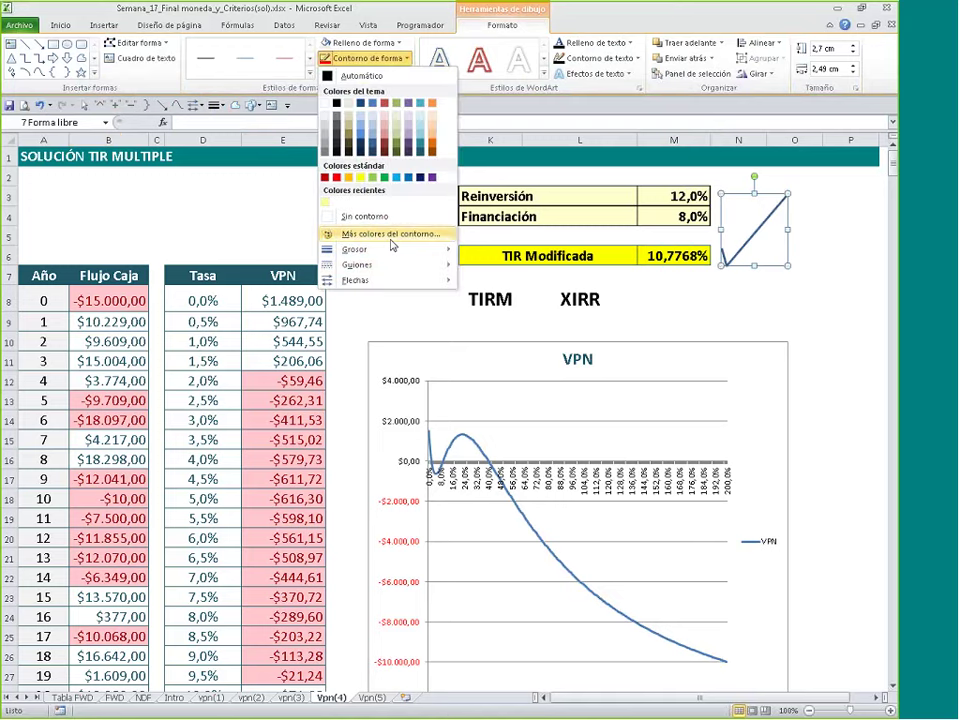
pyautogui.click(419, 177)
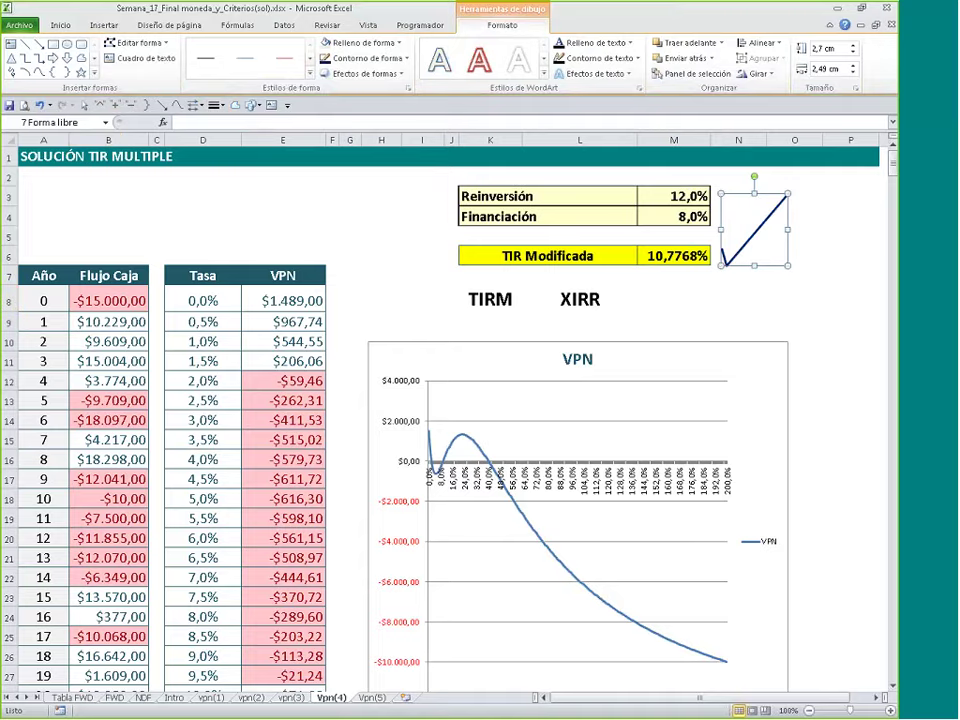
# Step: Review the yearly cash flows on vpn(1) and vpn(2) and the TIR in C11, and return to the modified TIR on Vpn(4)
pyautogui.hotkey('ctrl', 'pagedown')
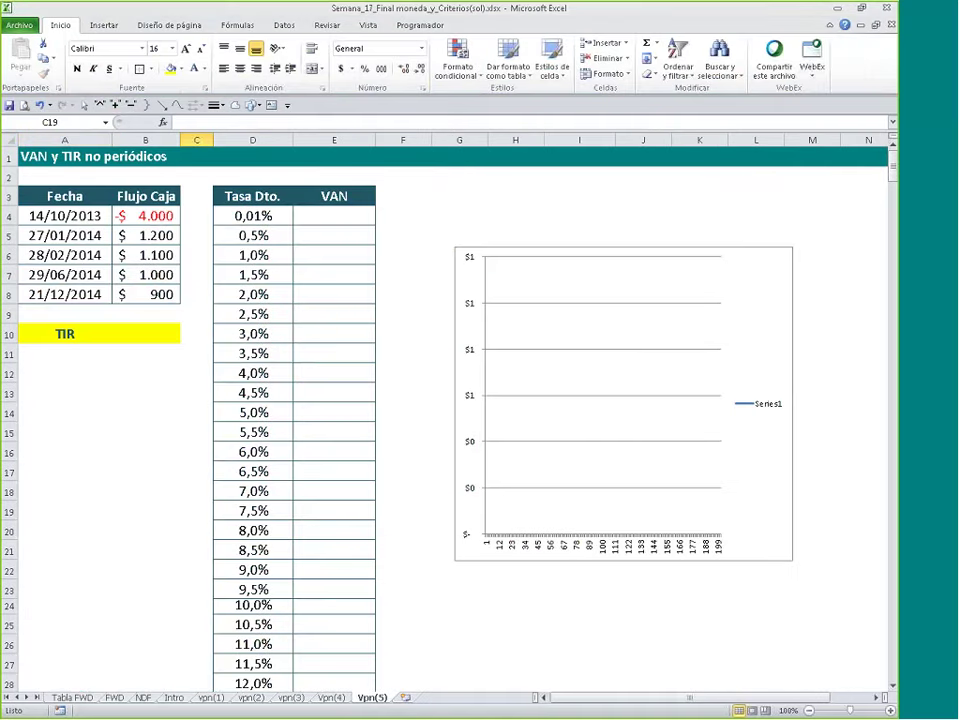
pyautogui.click(219, 700)
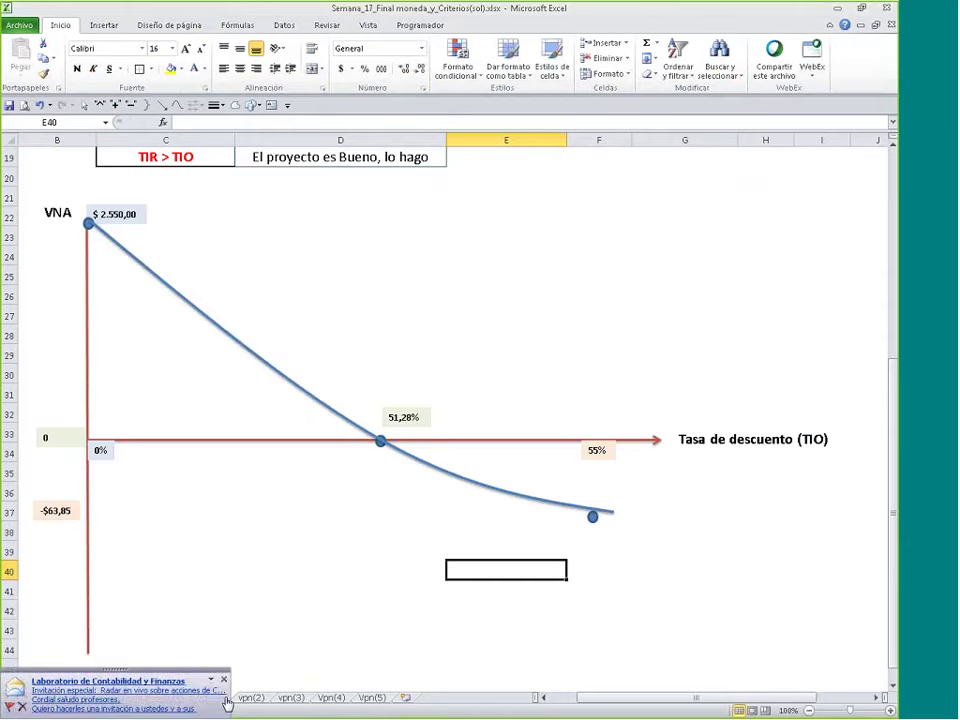
pyautogui.scroll(6, 271, 675)
pyautogui.moveTo(57, 264); pyautogui.dragTo(162, 273)
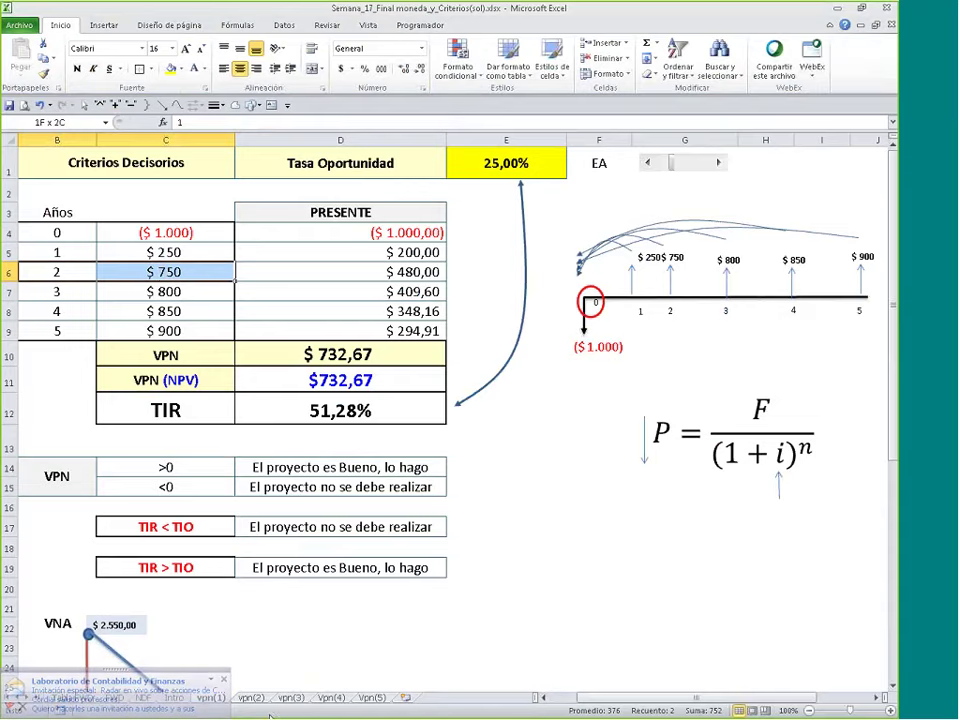
pyautogui.hotkey('ctrl', 'pagedown')
pyautogui.moveTo(100, 255); pyautogui.dragTo(167, 273)
pyautogui.moveTo(100, 294); pyautogui.dragTo(170, 313)
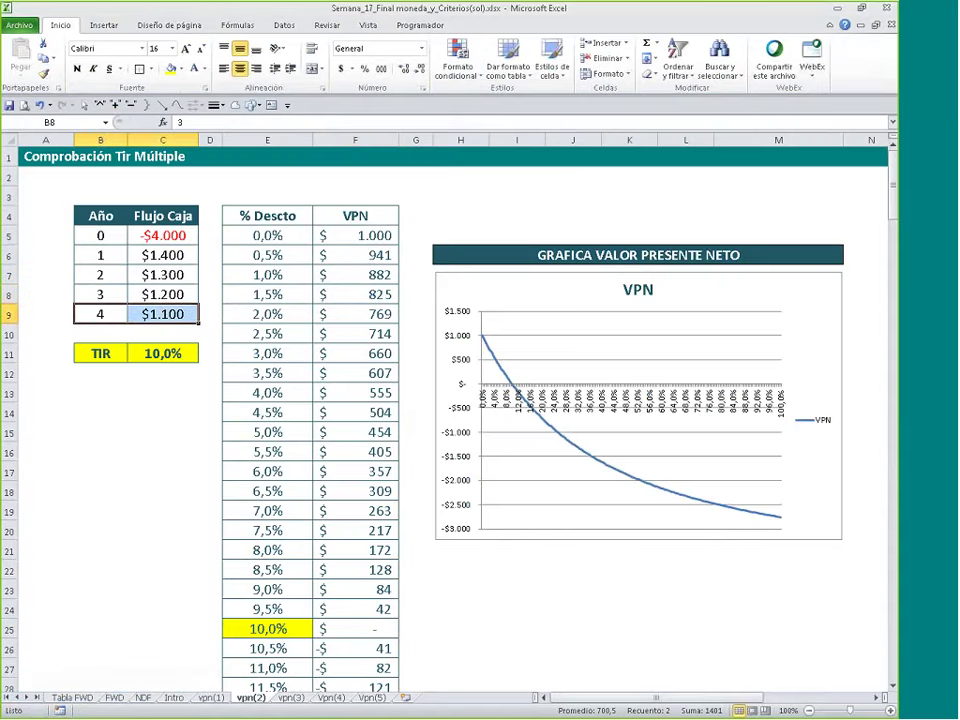
pyautogui.click(163, 353)
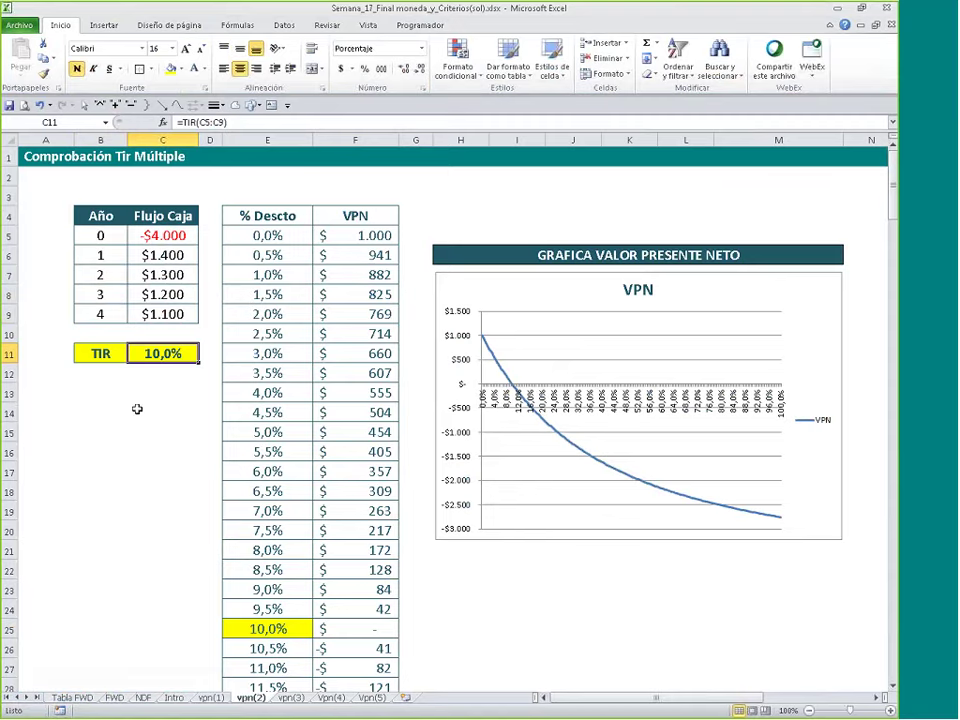
pyautogui.click(291, 698)
pyautogui.click(331, 698)
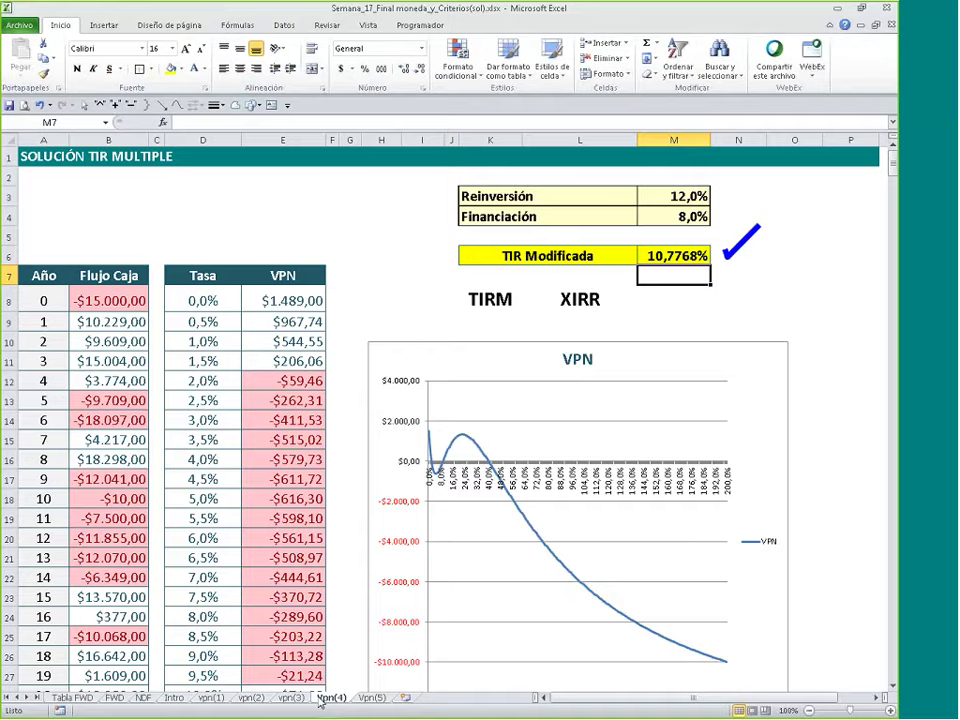
# Step: Examine the irregular dates and their cash flows in the Fecha and Flujo Caja columns of Vpn(5)
pyautogui.click(369, 698)
pyautogui.scroll(1, 120, 489)
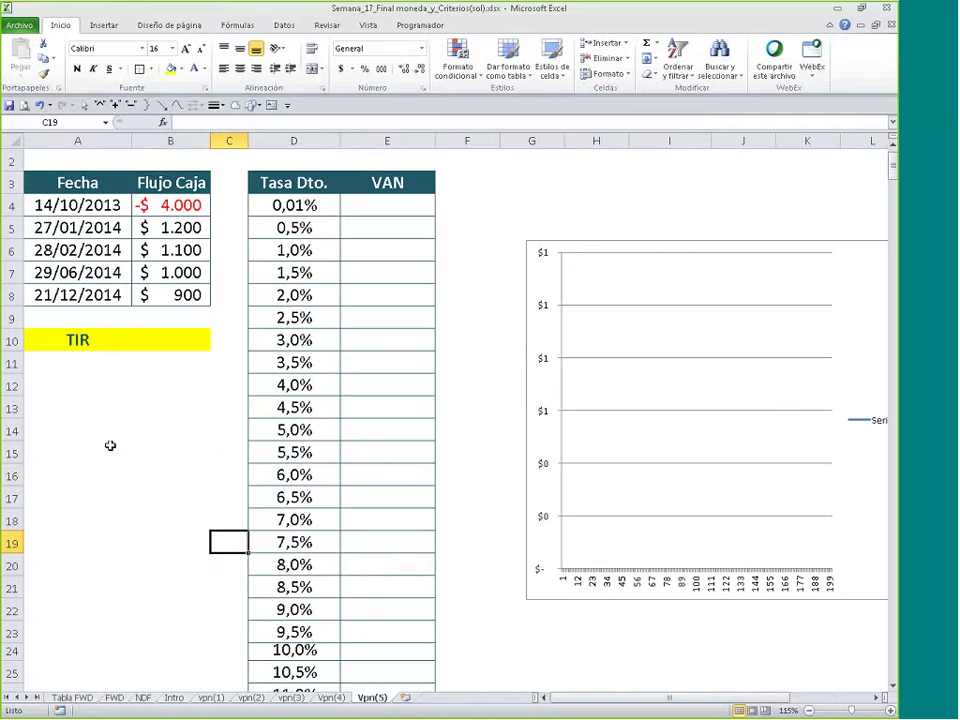
pyautogui.moveTo(70, 227); pyautogui.dragTo(160, 226)
pyautogui.moveTo(70, 250); pyautogui.dragTo(148, 250)
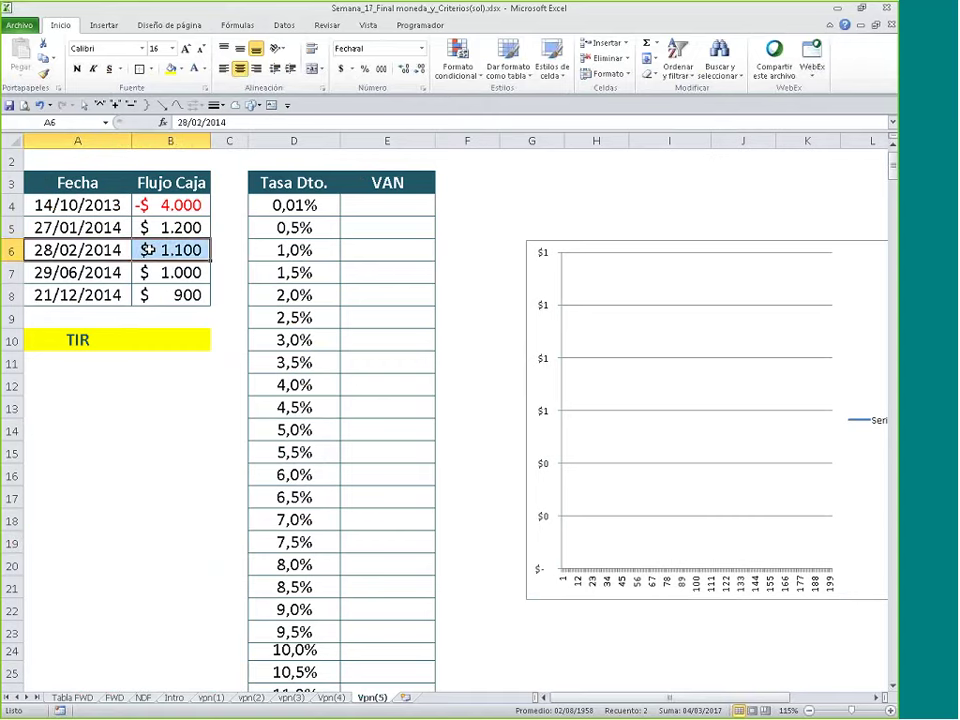
pyautogui.moveTo(75, 272); pyautogui.dragTo(182, 276)
pyautogui.moveTo(75, 295); pyautogui.dragTo(167, 298)
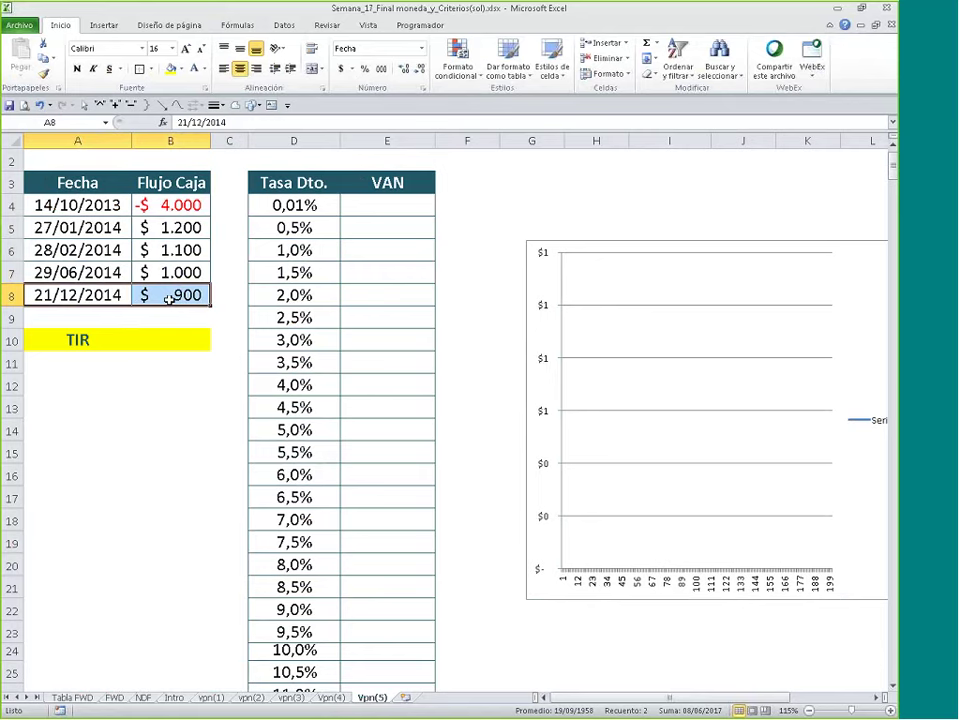
pyautogui.keyDown('ctrl'); pyautogui.click(95, 205); pyautogui.keyUp('ctrl')
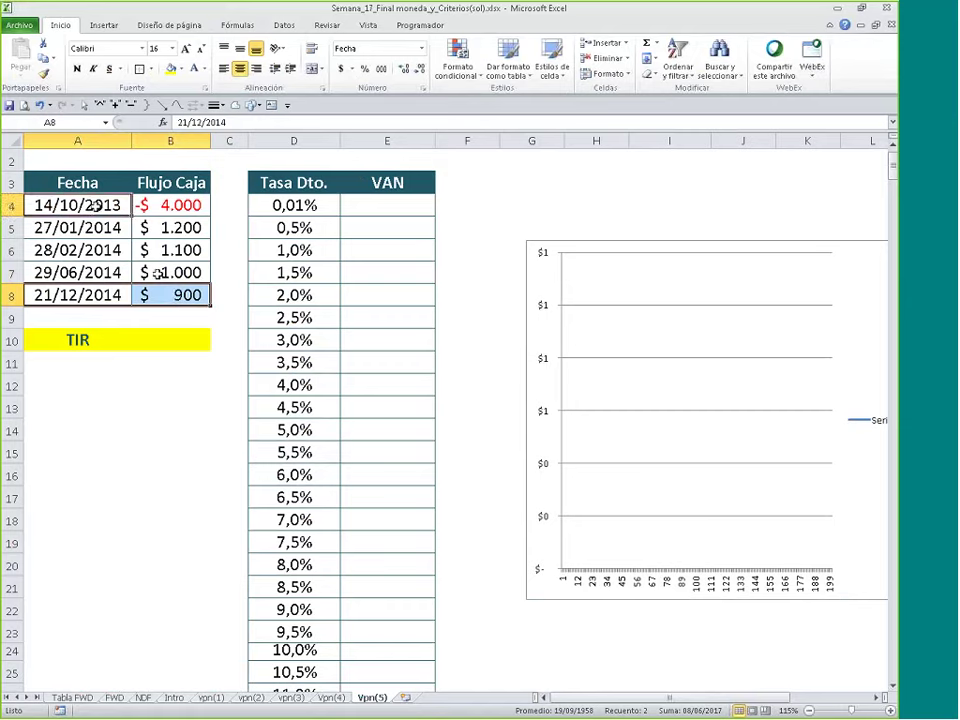
# Step: Calculate the TIR of the cash flows B4:B8 in cell B10 with the ordinary TIR function
pyautogui.moveTo(95, 205); pyautogui.dragTo(156, 204)
pyautogui.moveTo(95, 227); pyautogui.dragTo(156, 250)
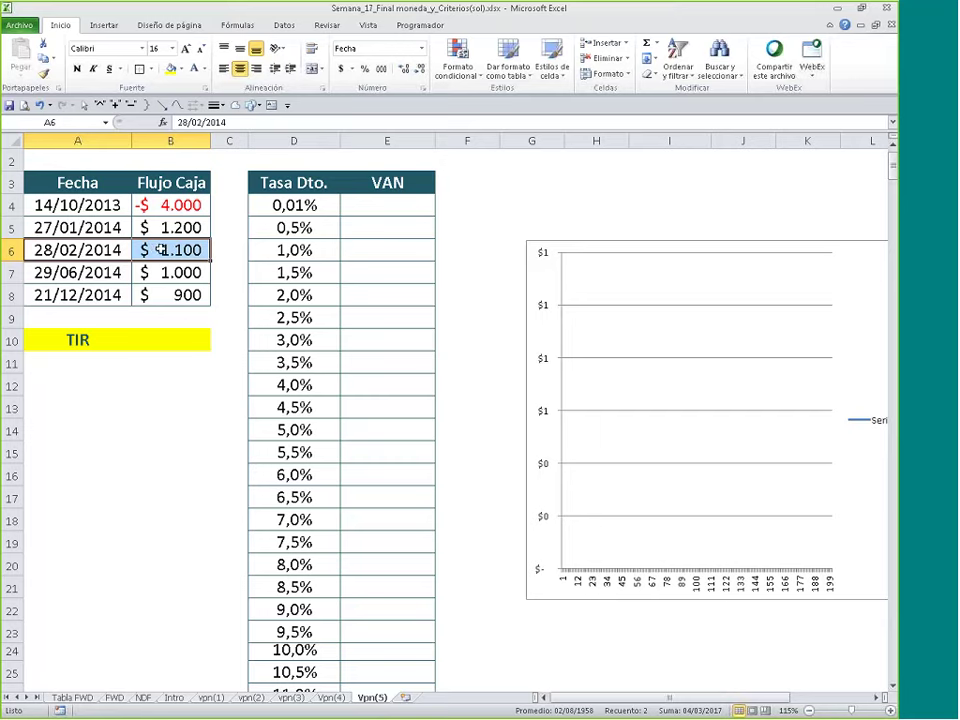
pyautogui.click(180, 340)
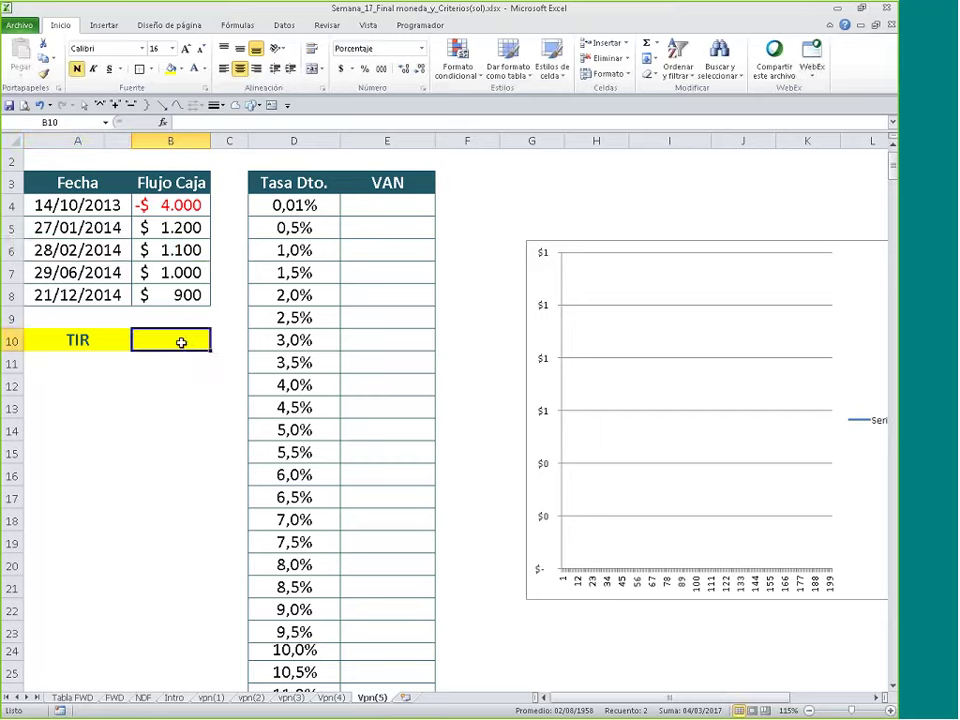
pyautogui.write('+tir')
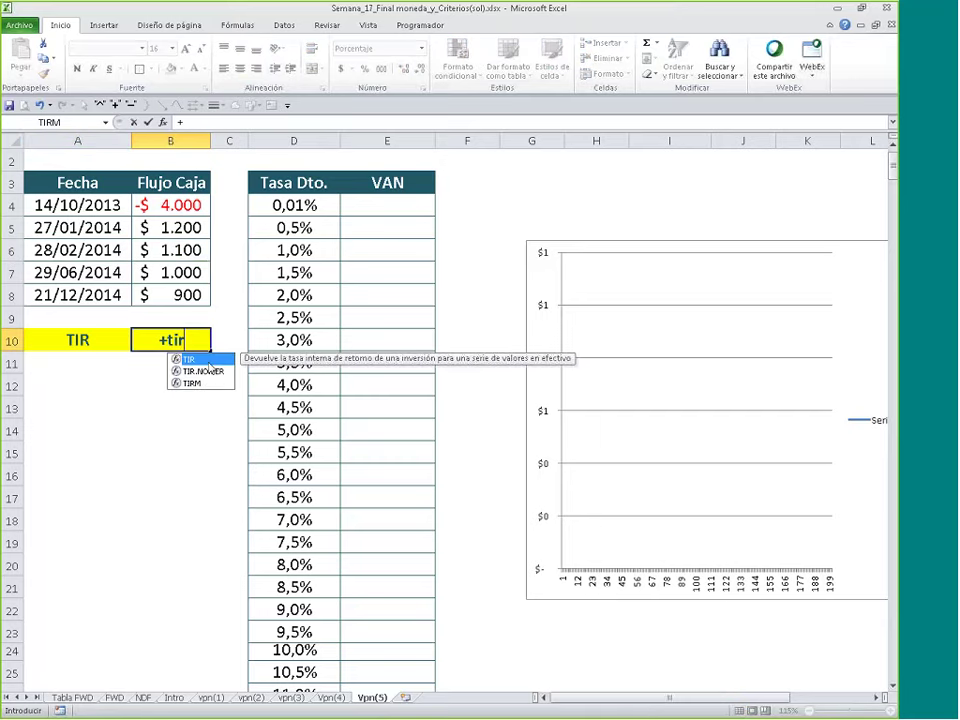
pyautogui.doubleClick(200, 359)
pyautogui.moveTo(175, 207); pyautogui.dragTo(190, 296)
pyautogui.press('Return')
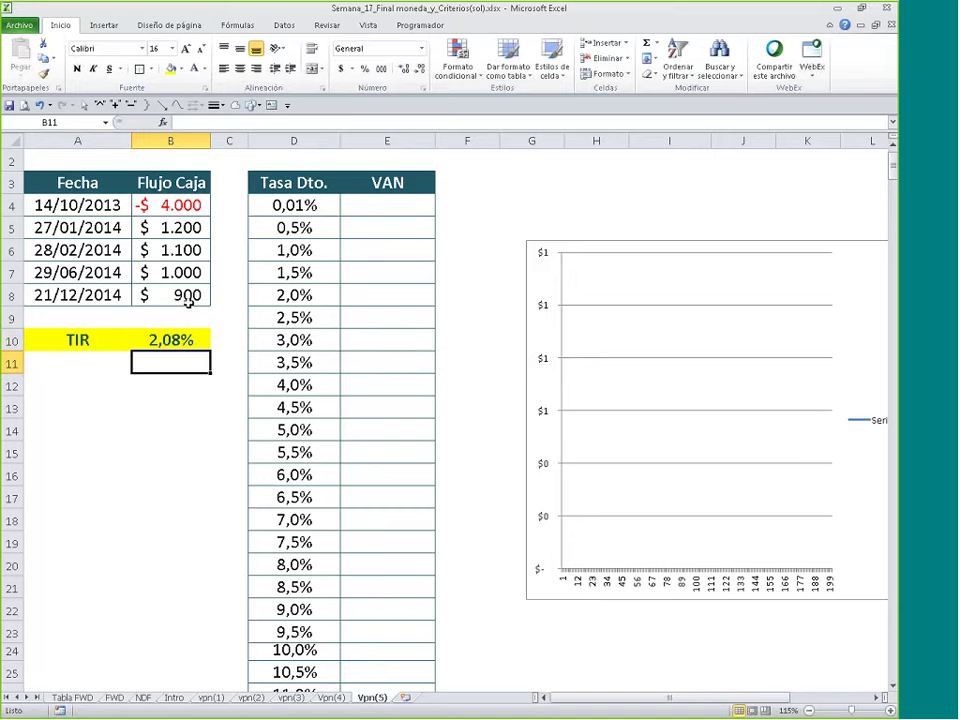
# Step: Go through the individual cash flows in B4:B8 and clear the TIR formula from B10
pyautogui.click(165, 205)
pyautogui.click(167, 228)
pyautogui.click(192, 252)
pyautogui.click(180, 272)
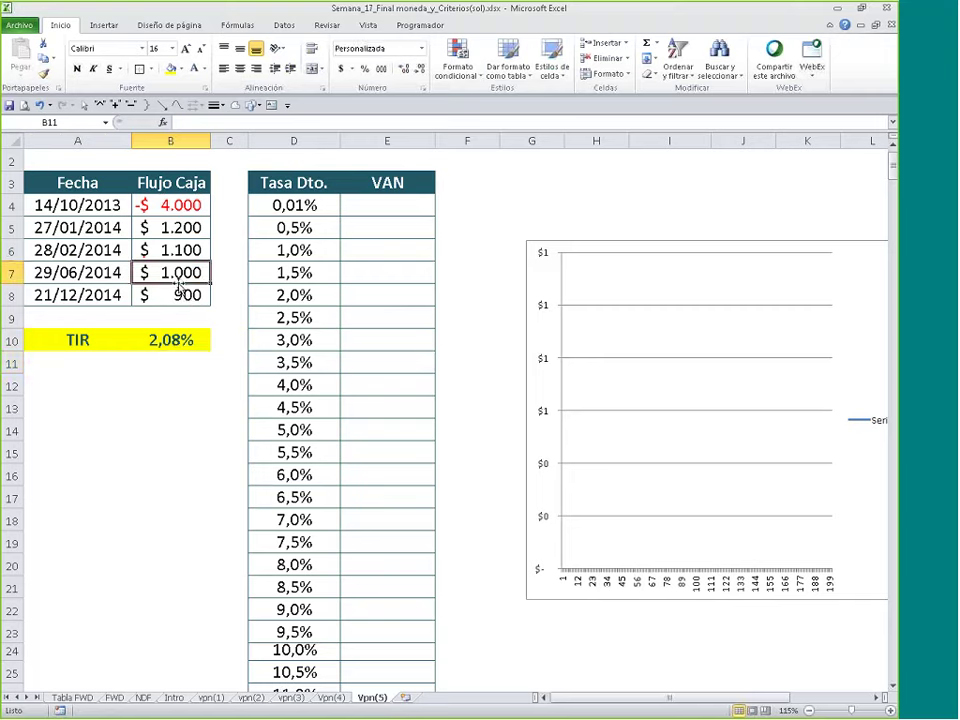
pyautogui.click(166, 295)
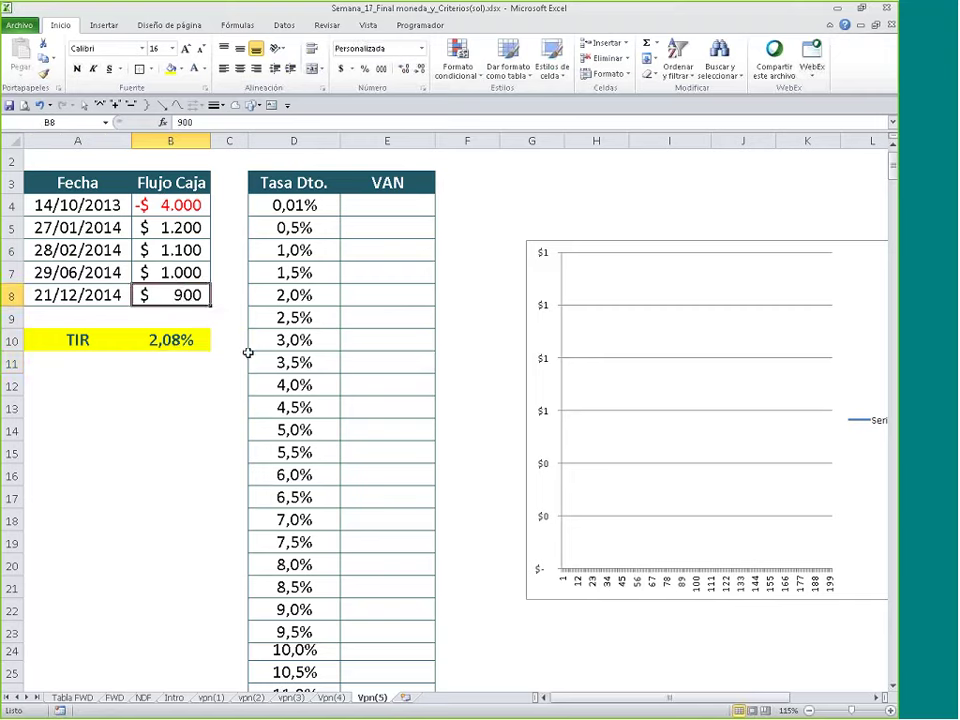
pyautogui.click(176, 341)
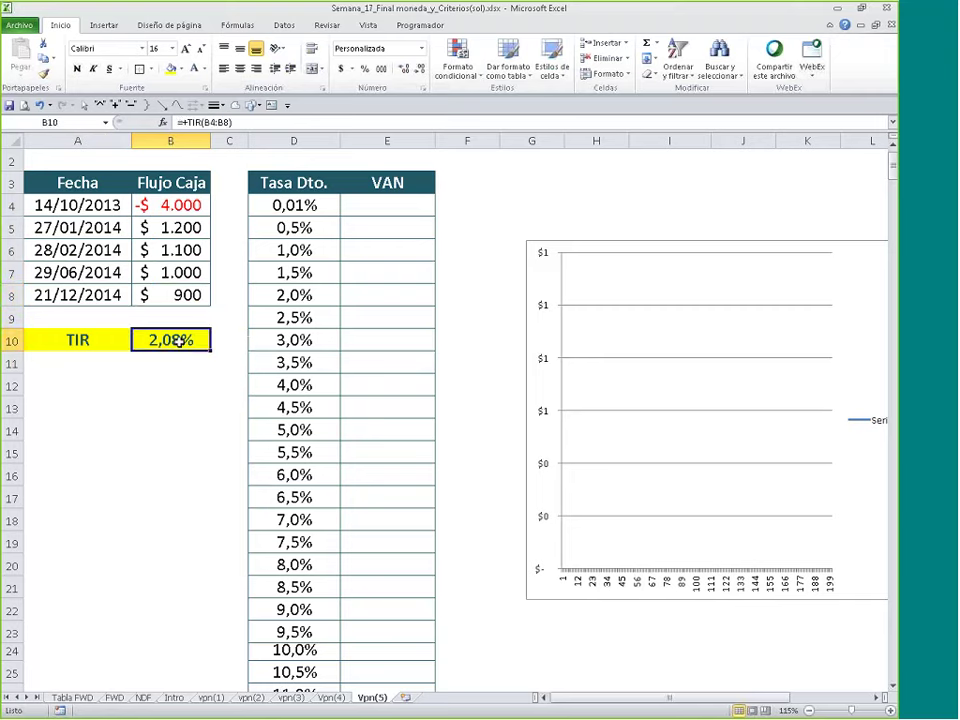
pyautogui.press('Delete')
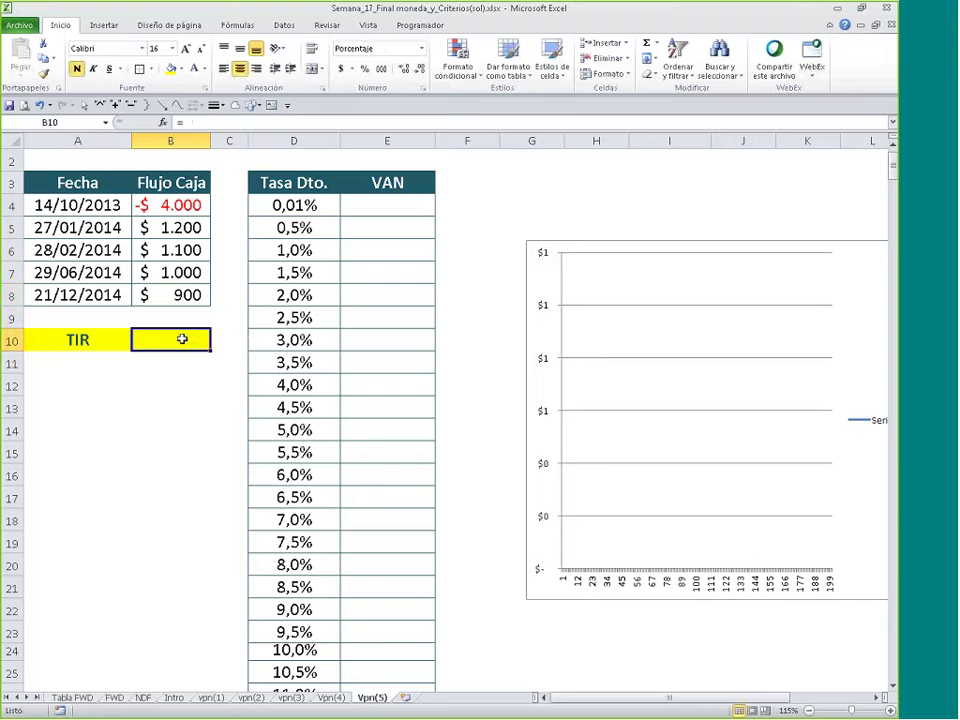
# Step: Review each date together with its cash flow in rows 4 to 8 of the Fecha and Flujo Caja table
pyautogui.moveTo(77, 205); pyautogui.dragTo(205, 204)
pyautogui.moveTo(77, 227); pyautogui.dragTo(205, 226)
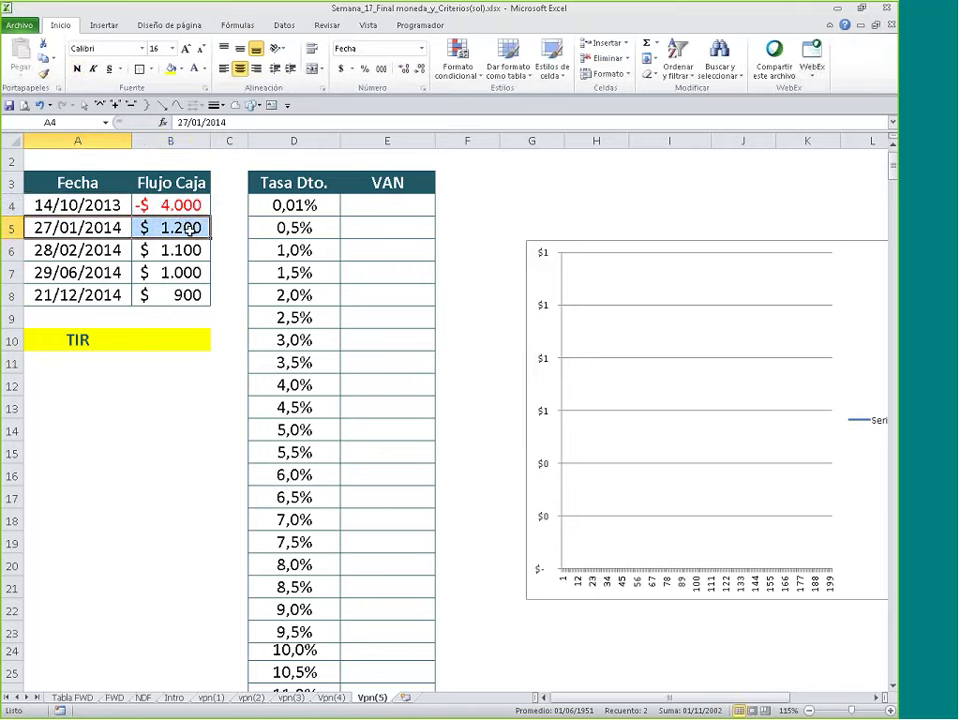
pyautogui.moveTo(77, 250); pyautogui.dragTo(190, 250)
pyautogui.moveTo(116, 272); pyautogui.dragTo(158, 270)
pyautogui.moveTo(77, 295); pyautogui.dragTo(190, 295)
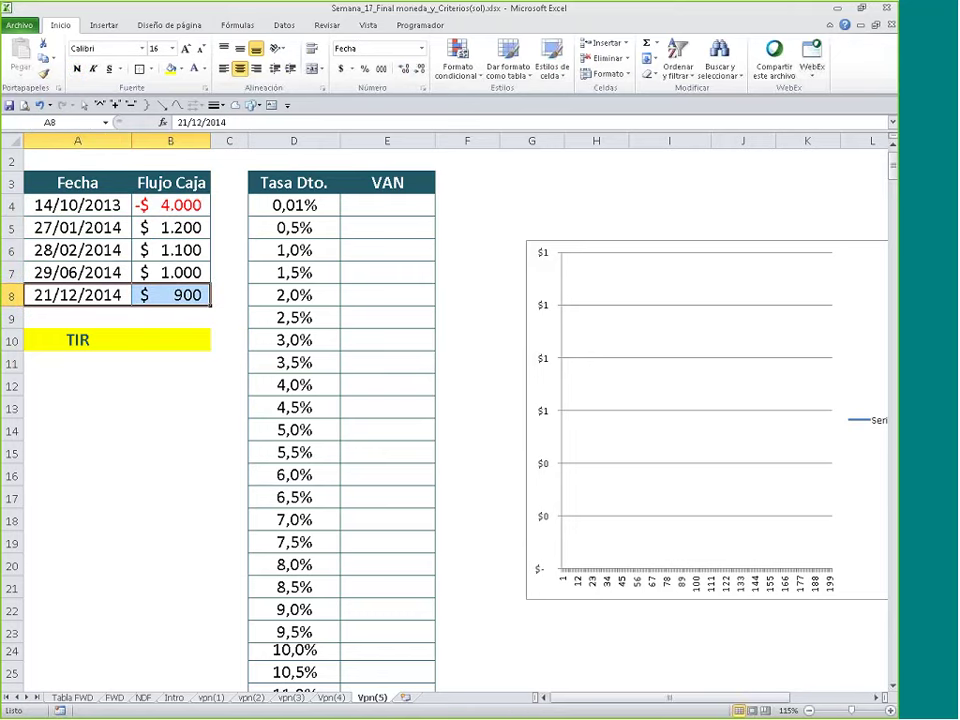
# Step: Calculate the non-periodic TIR in B10 with the financial function TIR.NO.PER, using B4:B8 as Valores and A4:A8 as Fechas
pyautogui.click(180, 338)
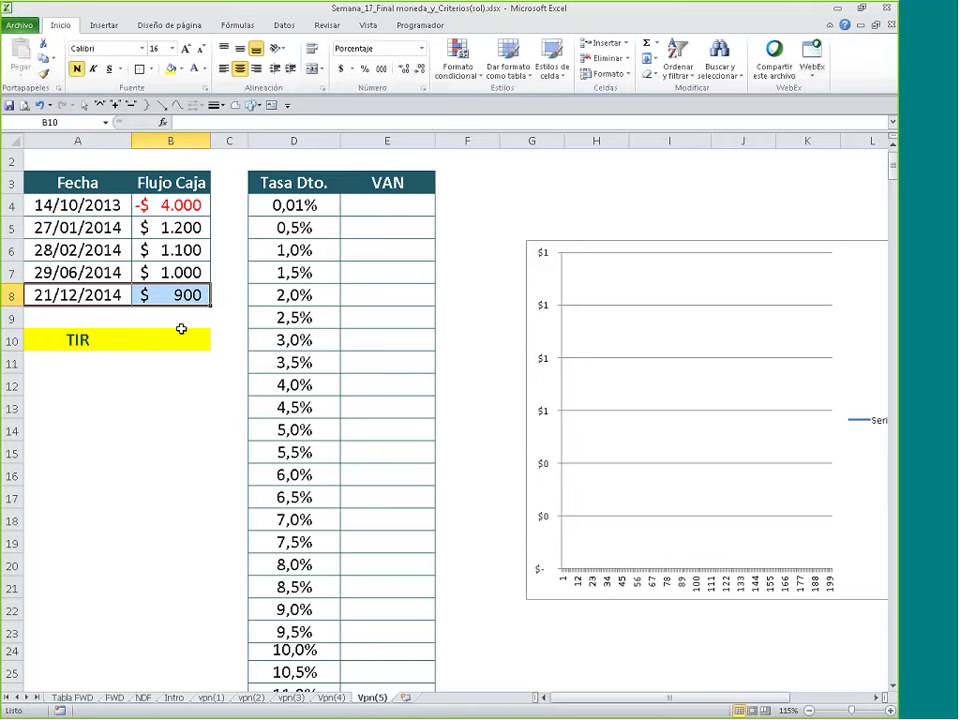
pyautogui.click(240, 25)
pyautogui.click(70, 73)
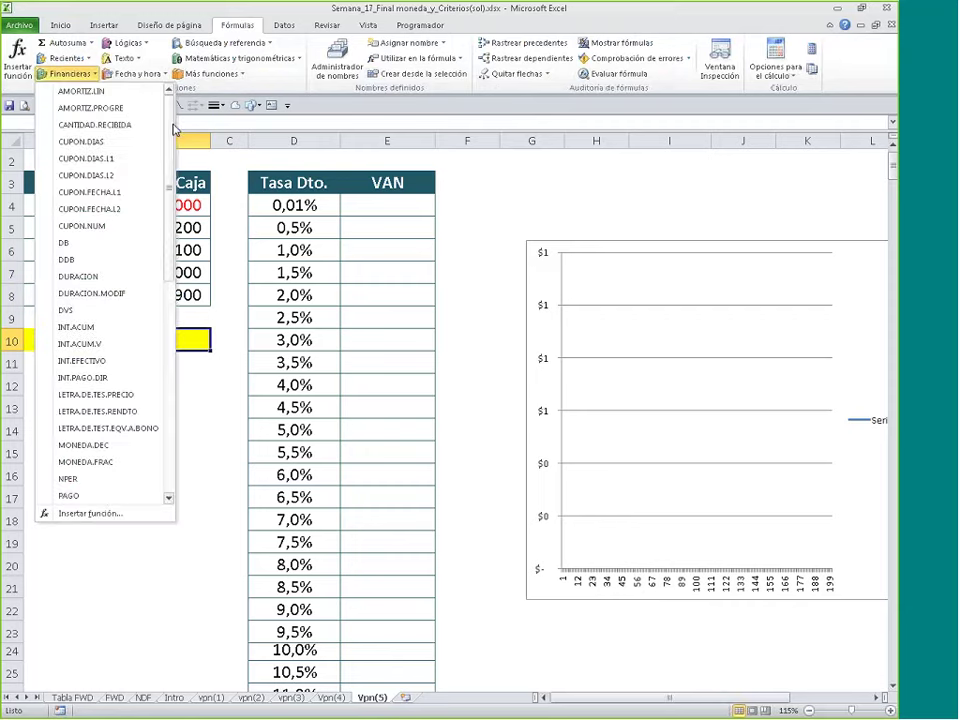
pyautogui.scroll(-5, 150, 200)
pyautogui.scroll(-7, 170, 228)
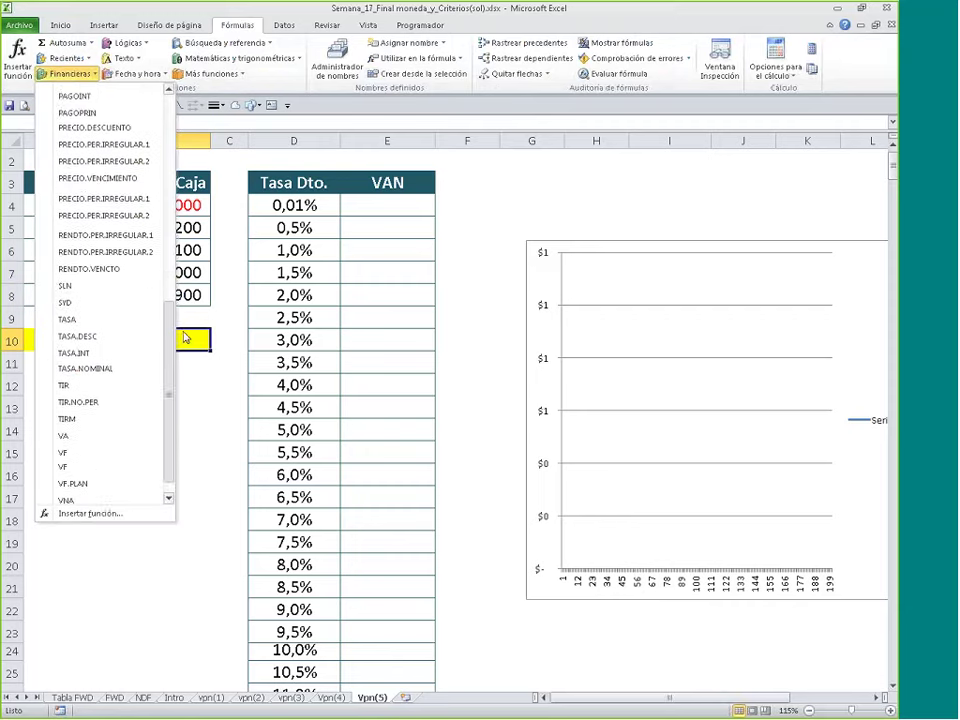
pyautogui.click(121, 400)
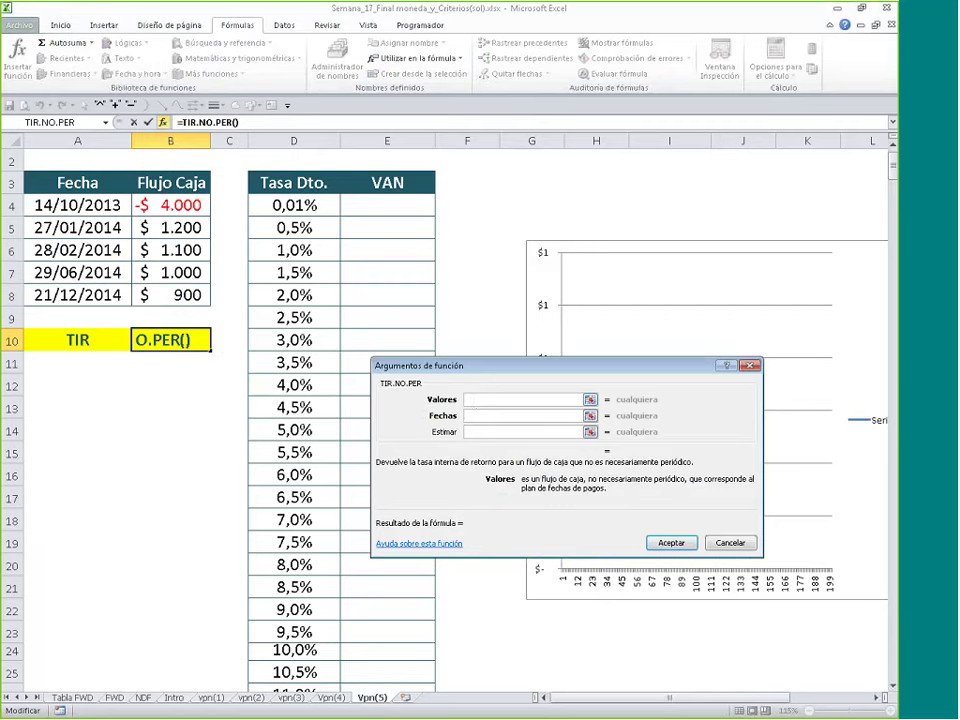
pyautogui.moveTo(186, 205); pyautogui.dragTo(190, 295)
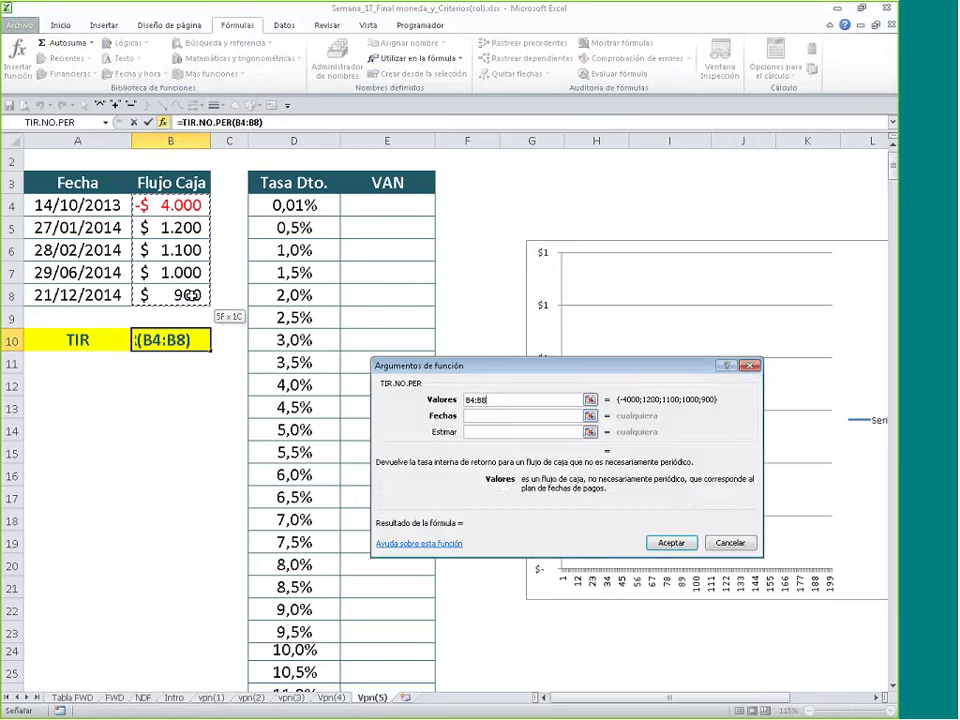
pyautogui.click(504, 416)
pyautogui.moveTo(129, 213); pyautogui.dragTo(107, 294)
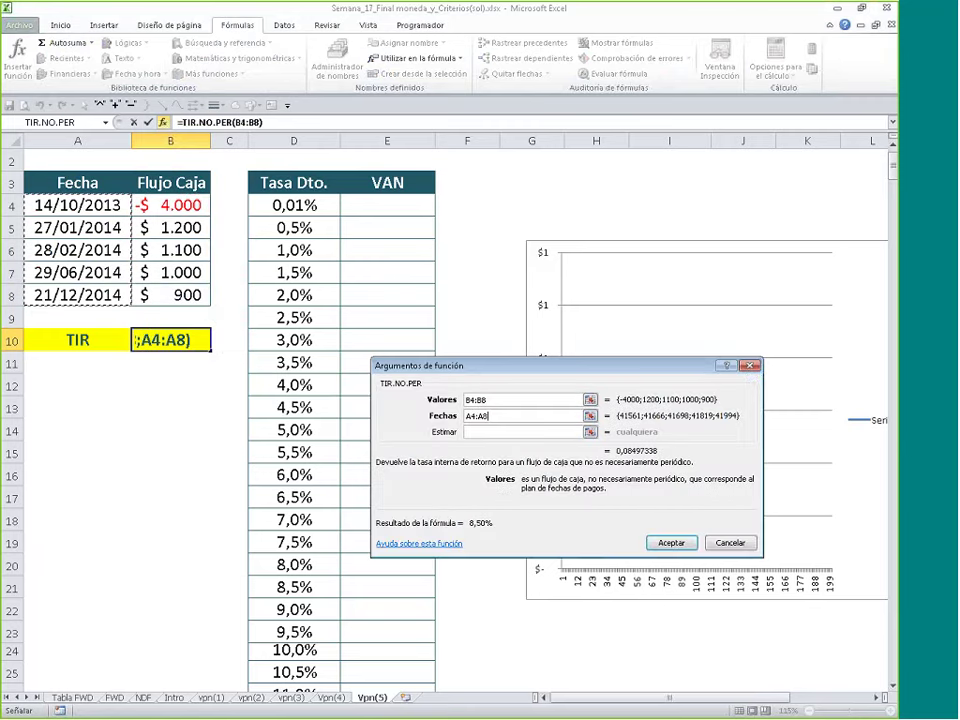
pyautogui.click(672, 543)
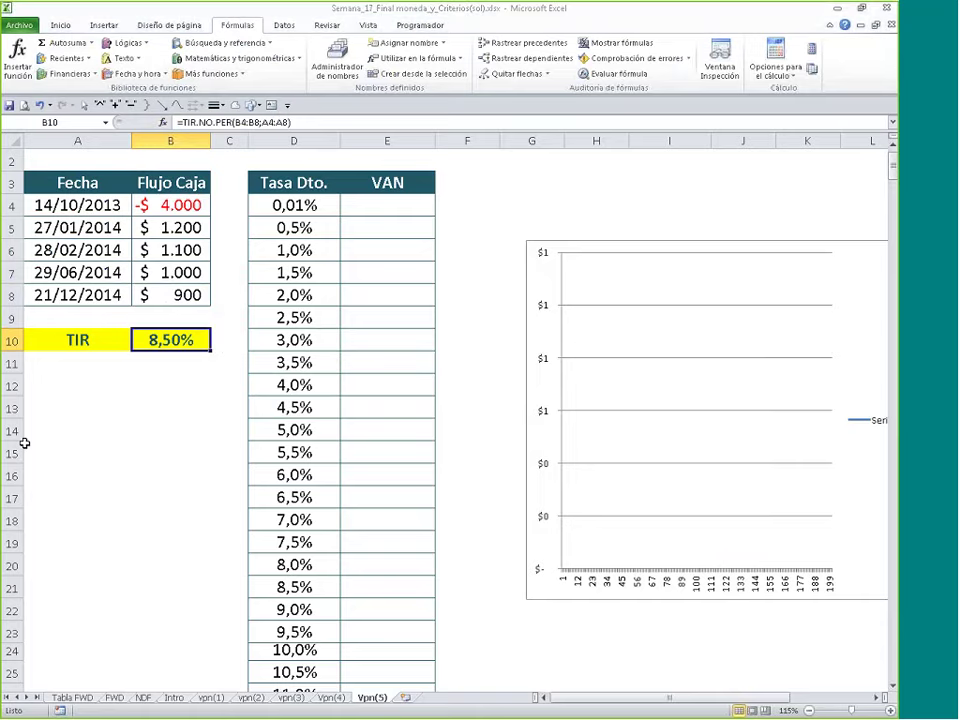
# Step: Correct the English function name beside TIRM in cell L8 of Vpn(4) to MIRR
pyautogui.click(332, 698)
pyautogui.click(580, 299)
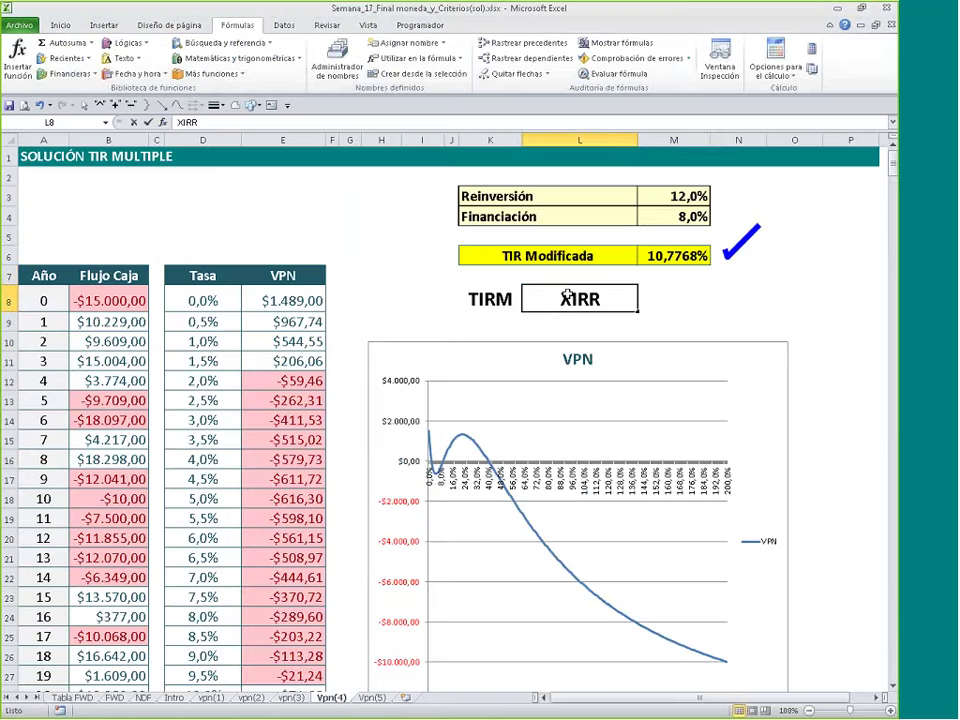
pyautogui.doubleClick(560, 300)
pyautogui.moveTo(523, 300); pyautogui.dragTo(549, 302)
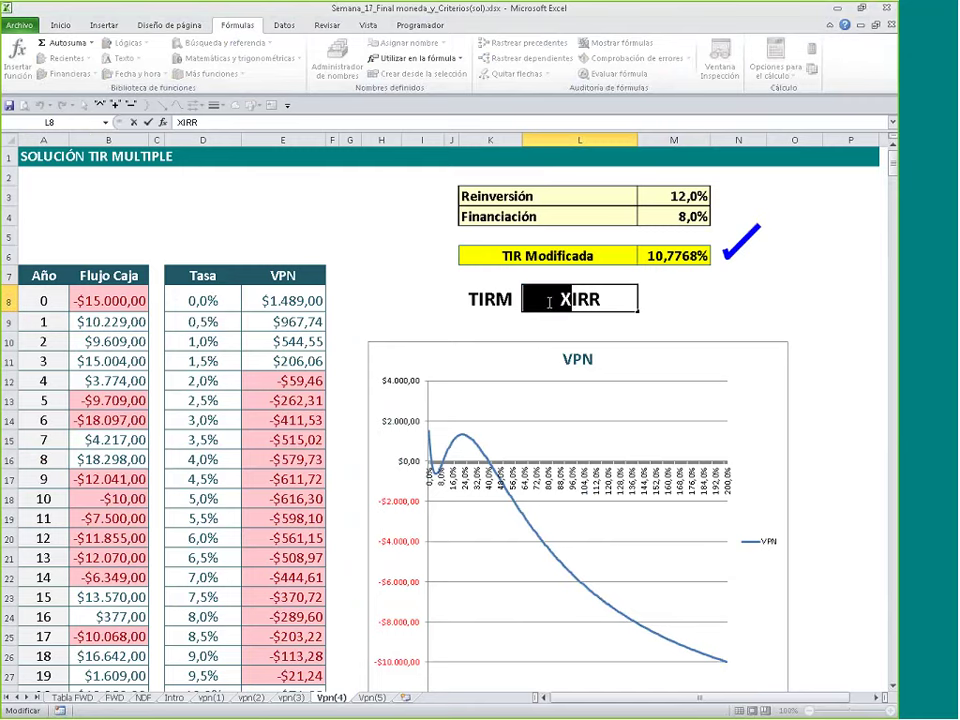
pyautogui.write('M')
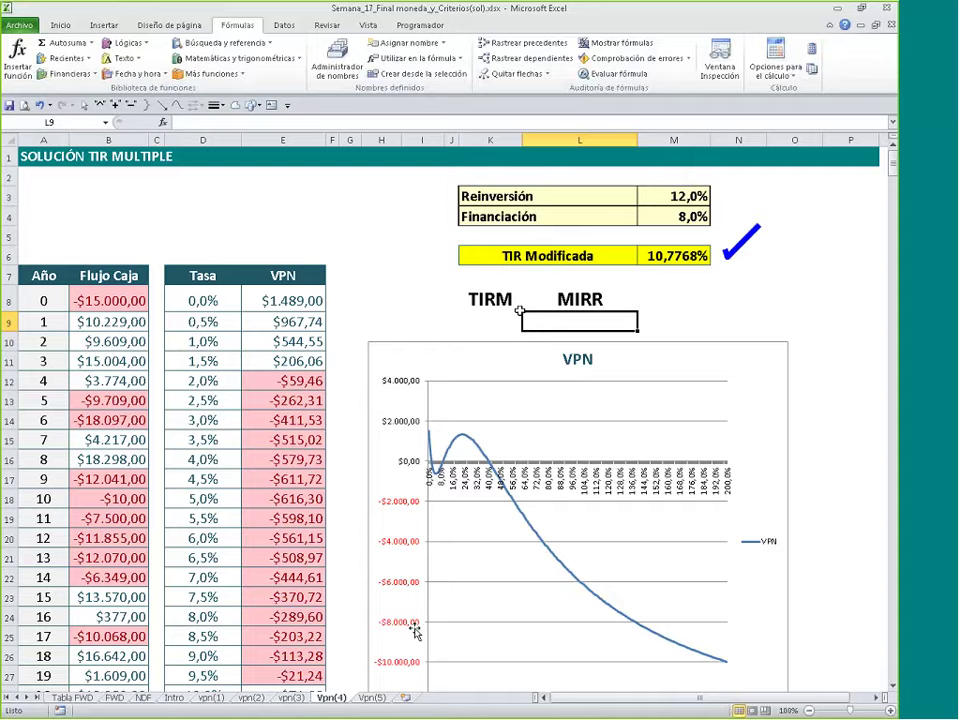
# Step: Enter XIRR in cell A13 of Vpn(5) as the English name of the non-periodic TIR function
pyautogui.click(372, 697)
pyautogui.click(66, 364)
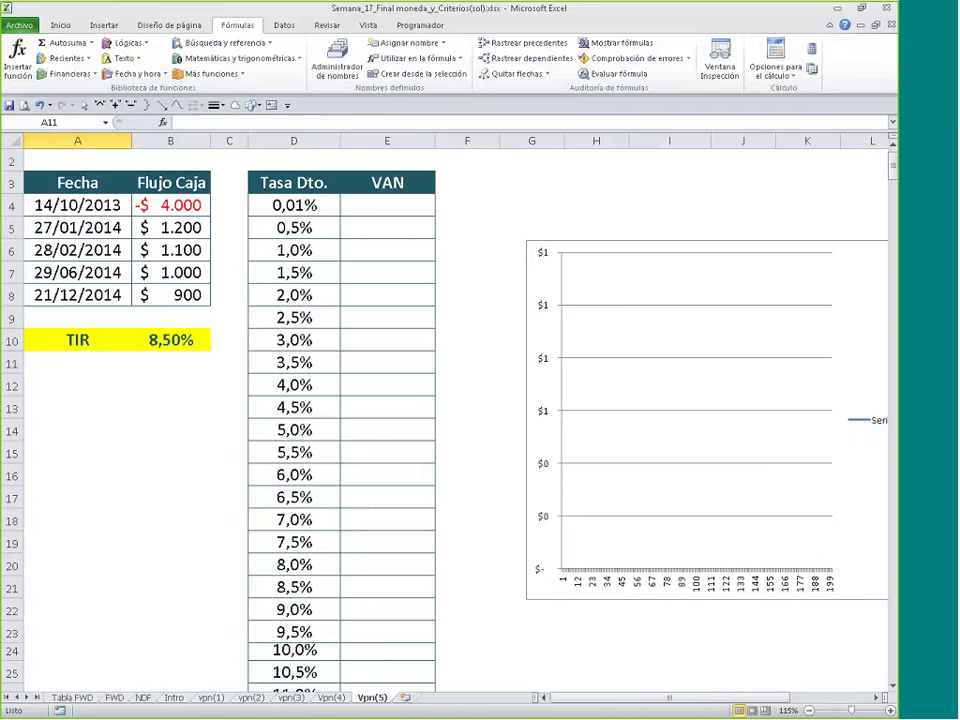
pyautogui.click(121, 398)
pyautogui.write('X')
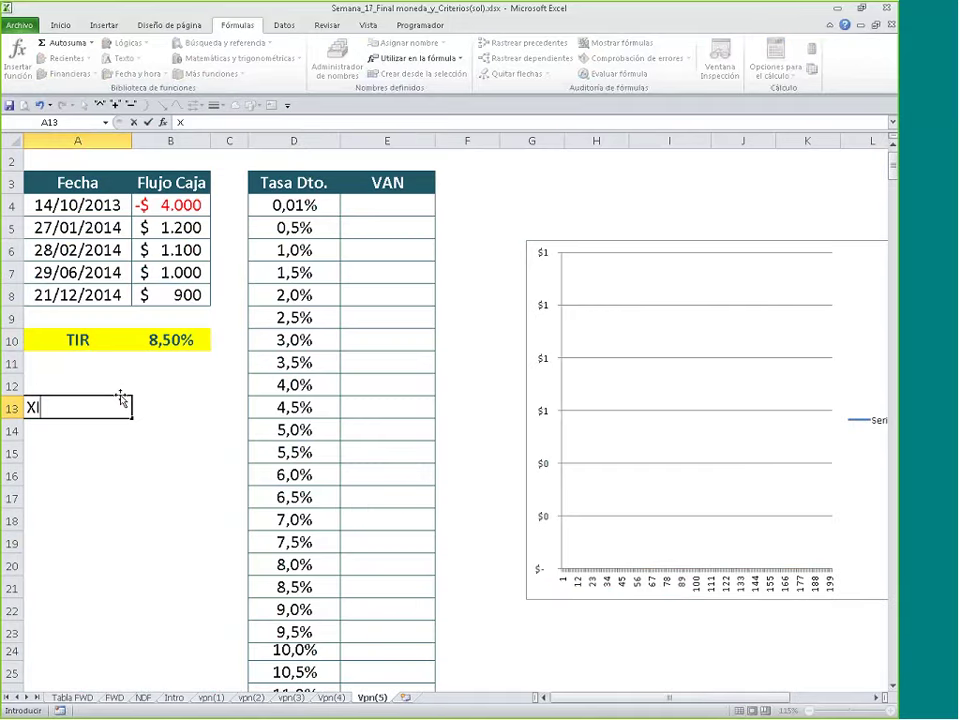
pyautogui.write('IRR')
pyautogui.press('Return')
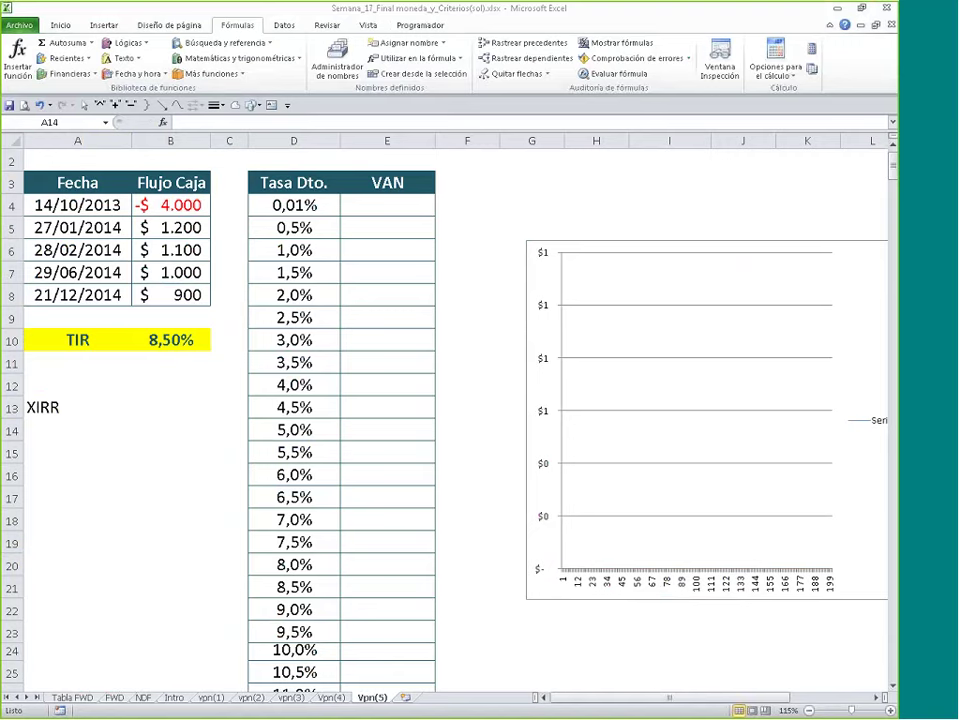
# Step: Inspect the XIRR note and the arguments of the TIR.NO.PER formula in B10 without changing them
pyautogui.click(49, 407)
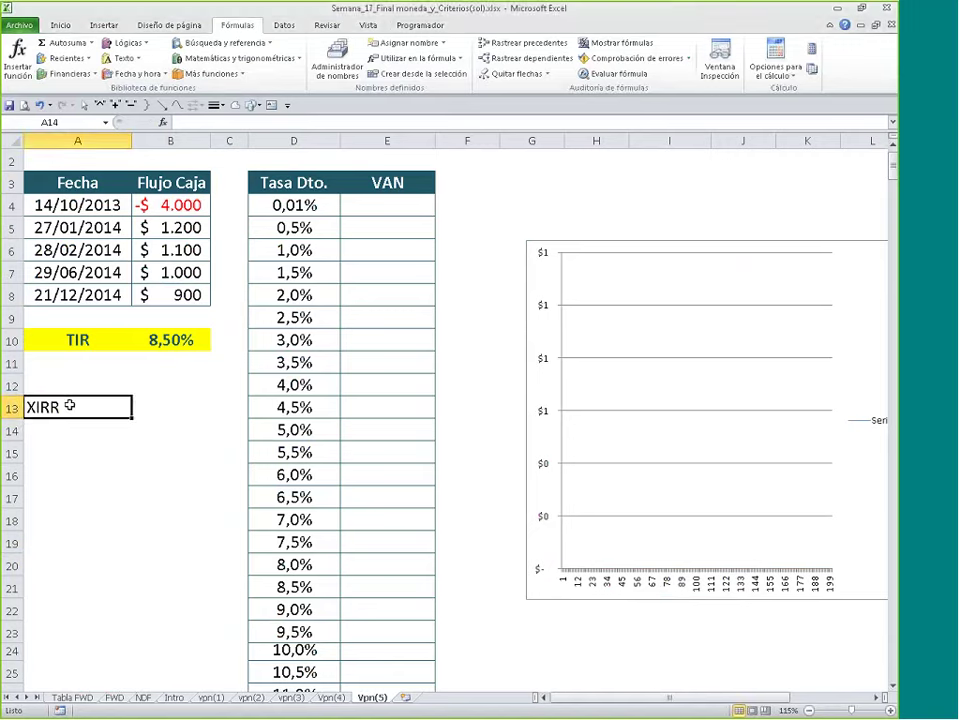
pyautogui.click(176, 345)
pyautogui.doubleClick(177, 341)
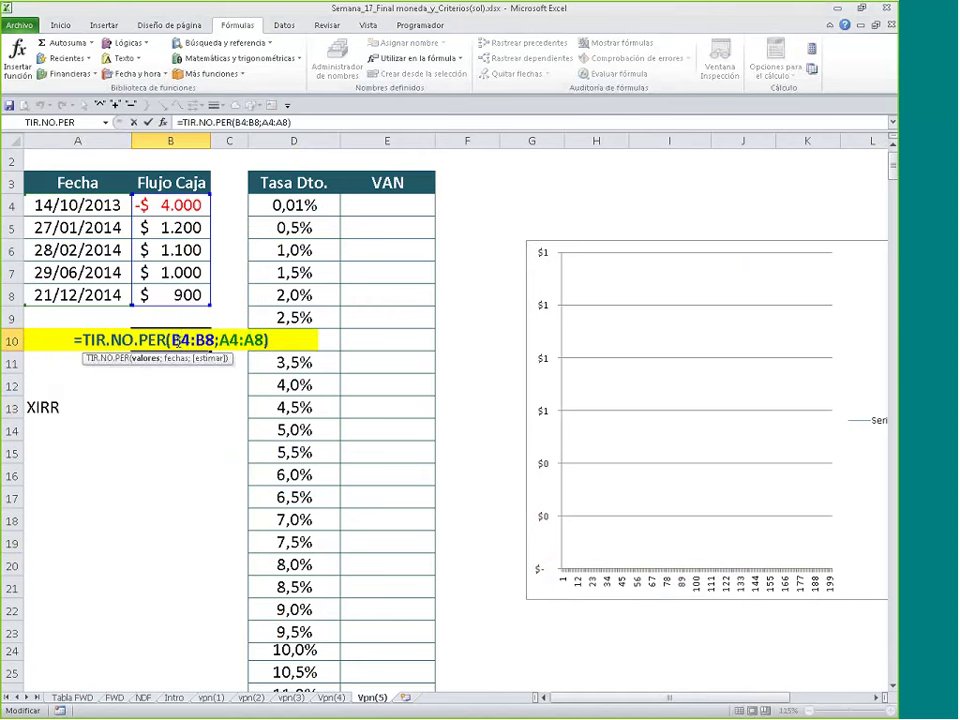
pyautogui.press('Escape')
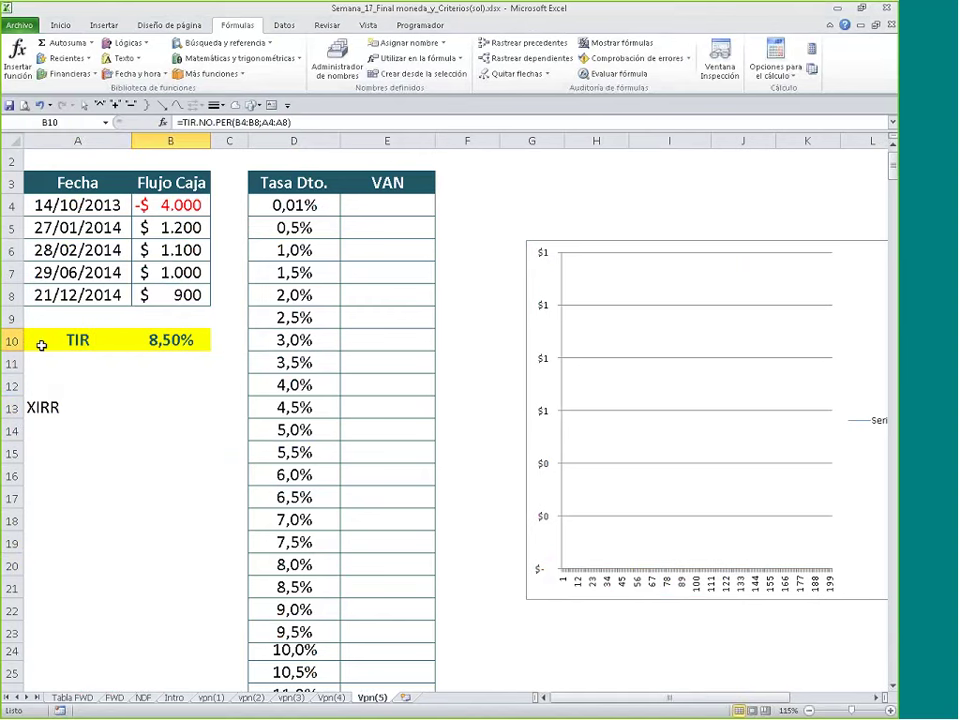
pyautogui.press('F2')
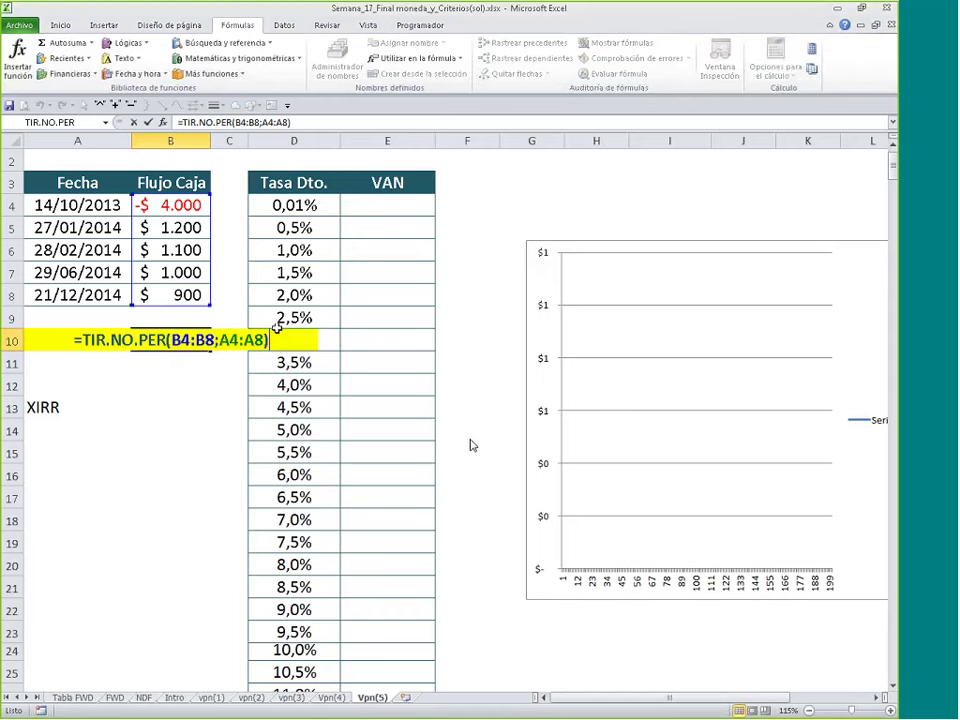
pyautogui.press('Escape')
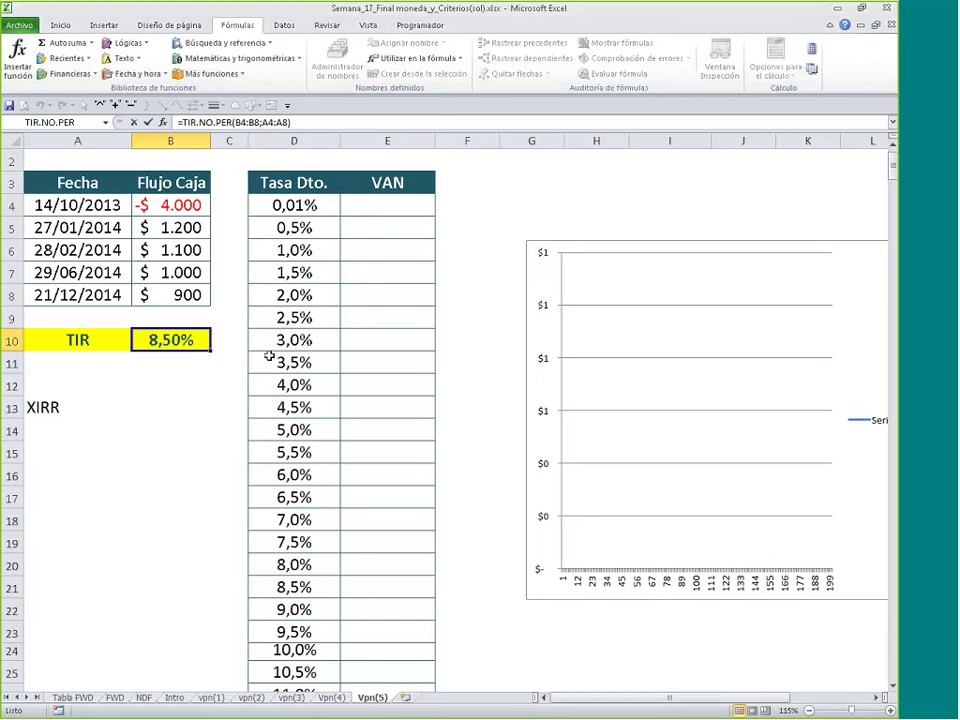
# Step: Compare the yearly cash flows on Vpn(4) with the dated ones on Vpn(5), and recheck the formula in B10
pyautogui.click(331, 697)
pyautogui.click(43, 321)
pyautogui.moveTo(43, 321); pyautogui.dragTo(52, 344)
pyautogui.press('Escape')
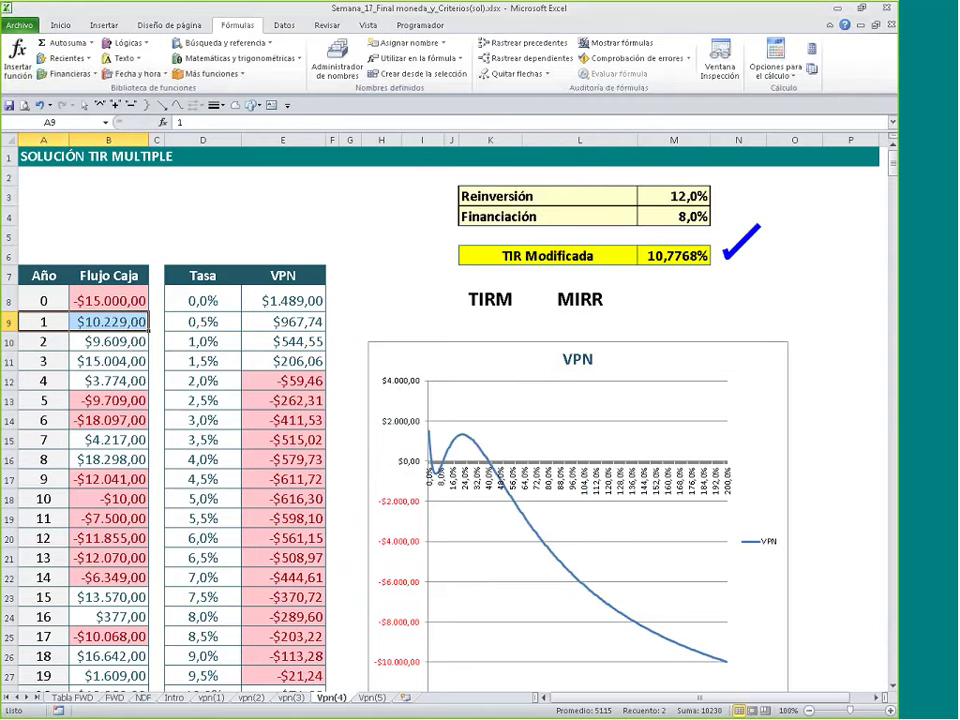
pyautogui.hotkey('ctrl', 'pagedown')
pyautogui.moveTo(72, 228); pyautogui.dragTo(190, 228)
pyautogui.moveTo(72, 295); pyautogui.dragTo(197, 295)
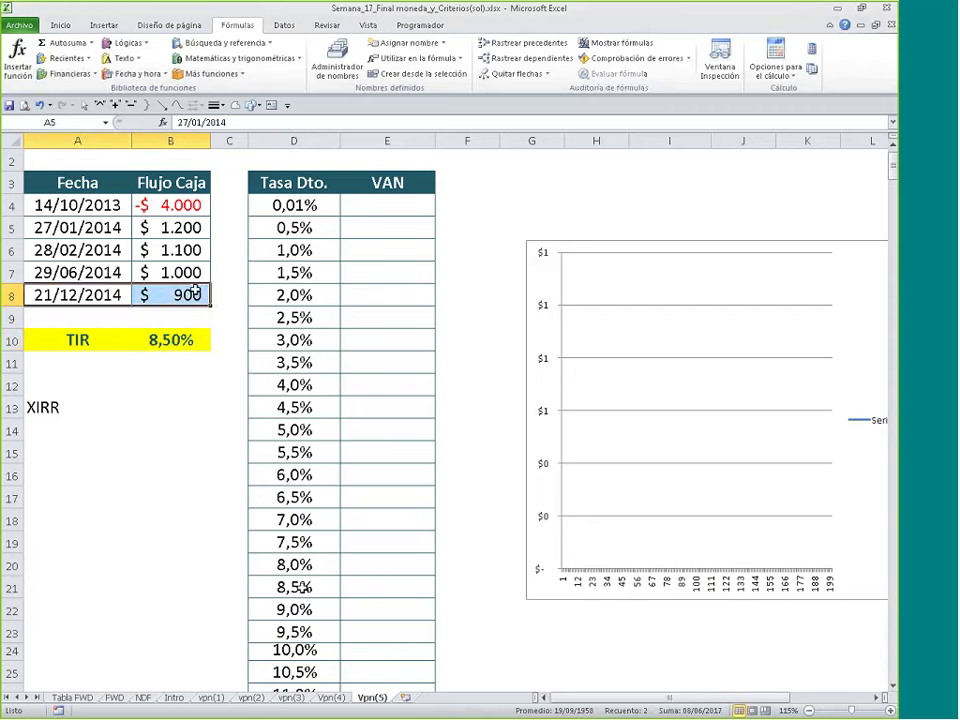
pyautogui.doubleClick(171, 340)
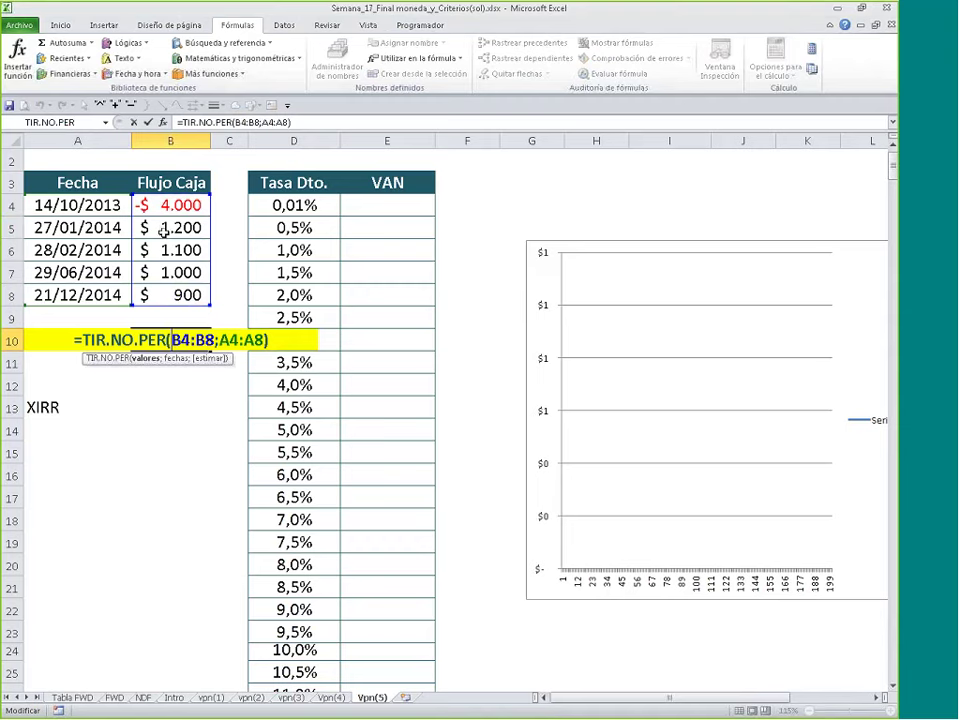
pyautogui.press('Return')
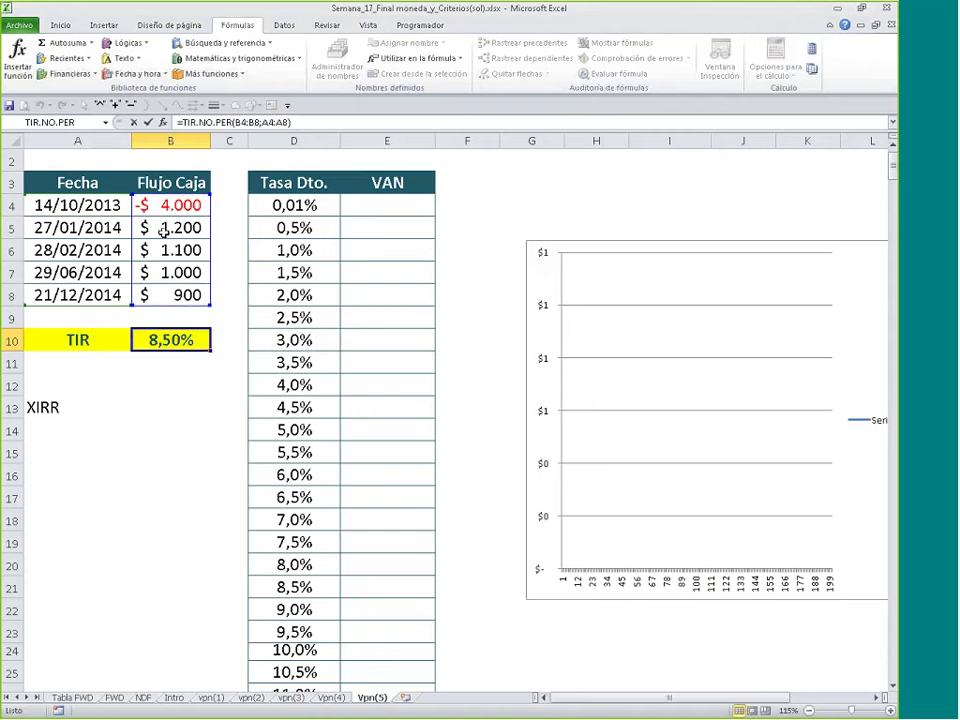
# Step: Insert the financial function VNA.NO.PER in cell E4 and set its Tasa argument to the discount rate in D4
pyautogui.click(398, 204)
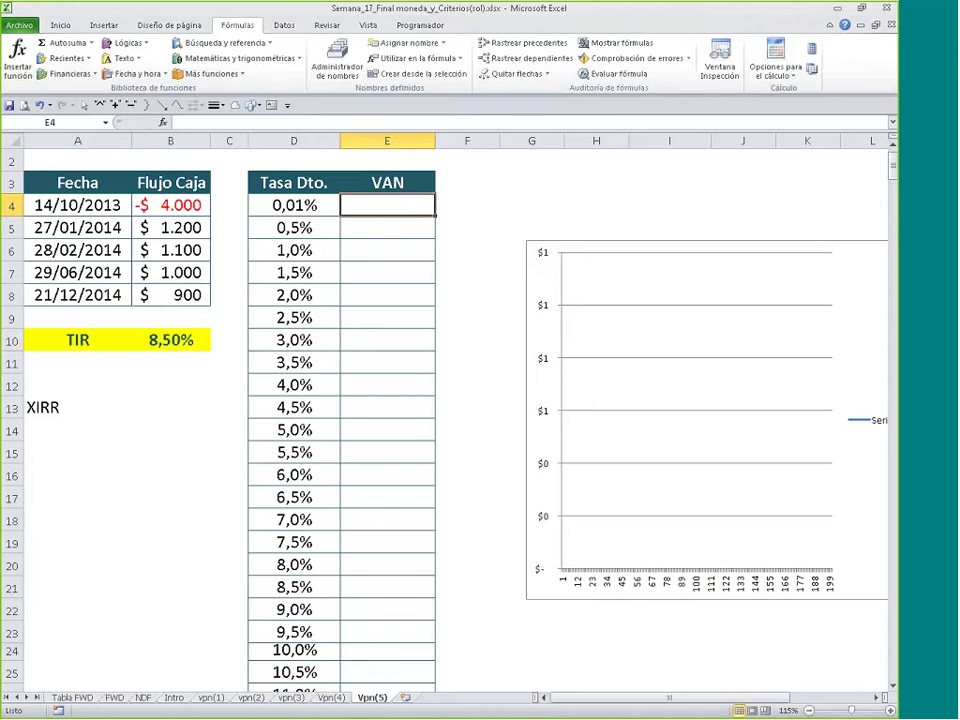
pyautogui.scroll(1, 163, 336)
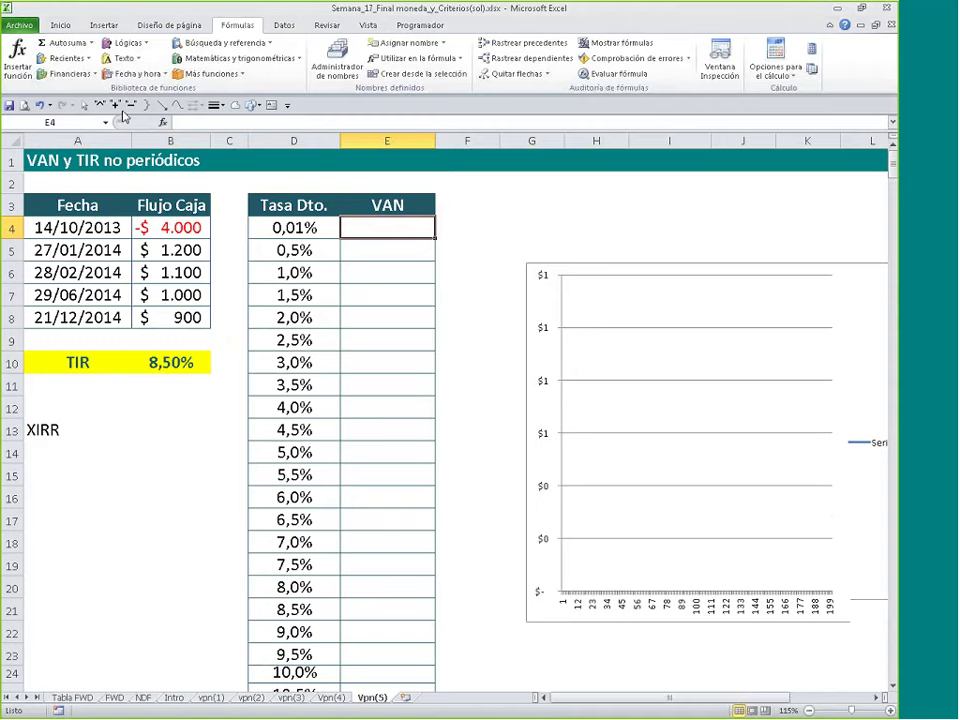
pyautogui.click(68, 73)
pyautogui.scroll(-10, 171, 182)
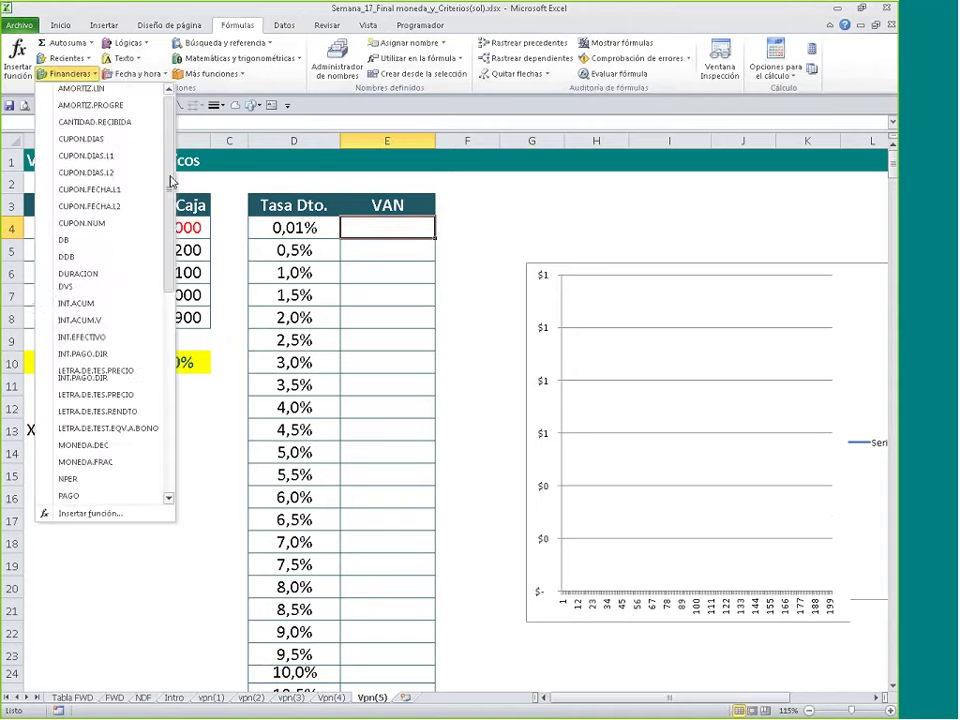
pyautogui.click(88, 495)
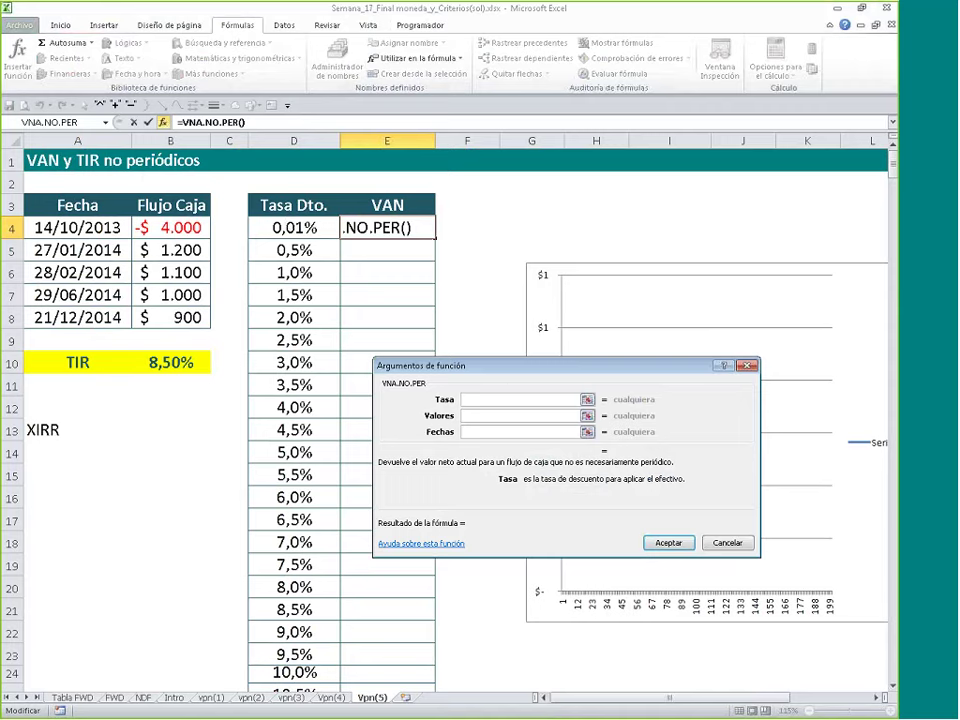
pyautogui.click(294, 228)
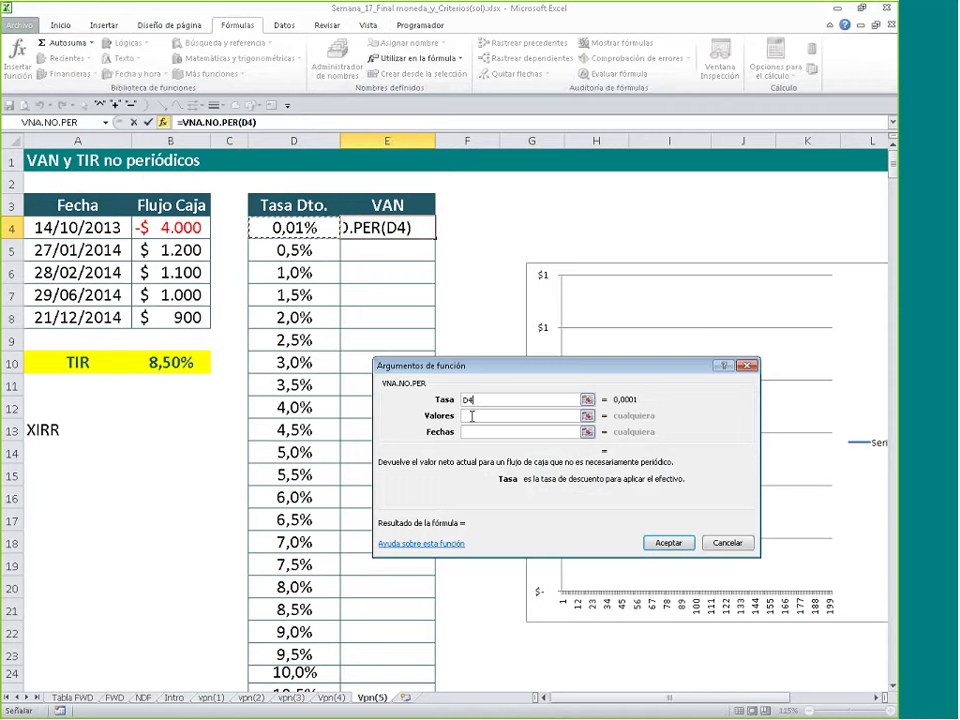
# Step: Complete the VNA.NO.PER formula in E4 with absolute references: $B$4:$B$8 for Valores and $A$4:$A$8 for Fechas
pyautogui.press('Tab')
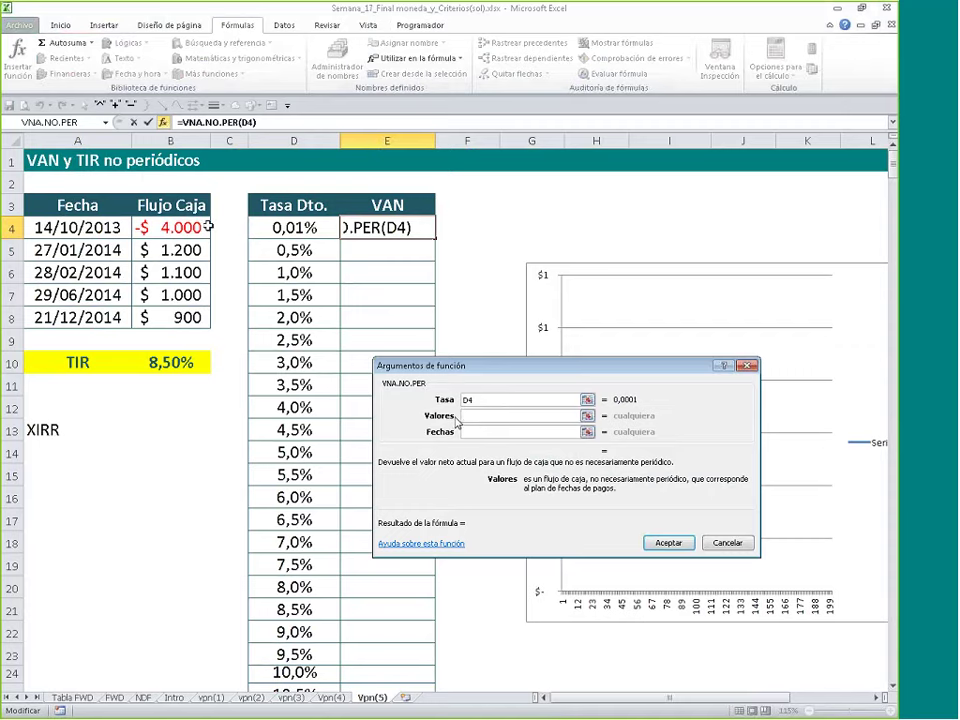
pyautogui.moveTo(205, 224); pyautogui.dragTo(190, 318)
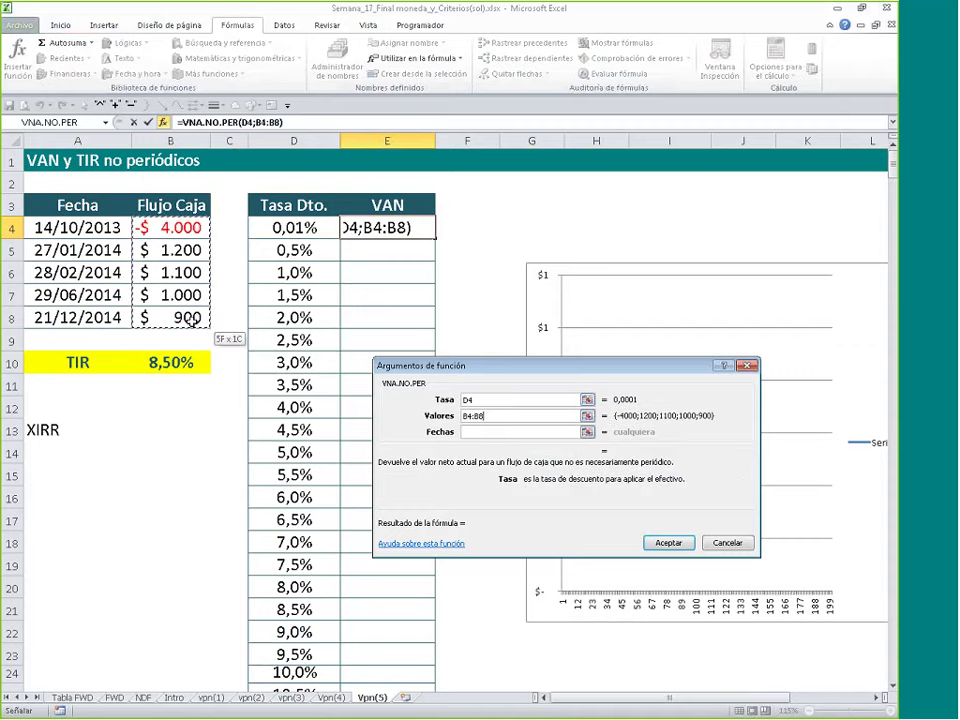
pyautogui.press('F4')
pyautogui.press('Tab')
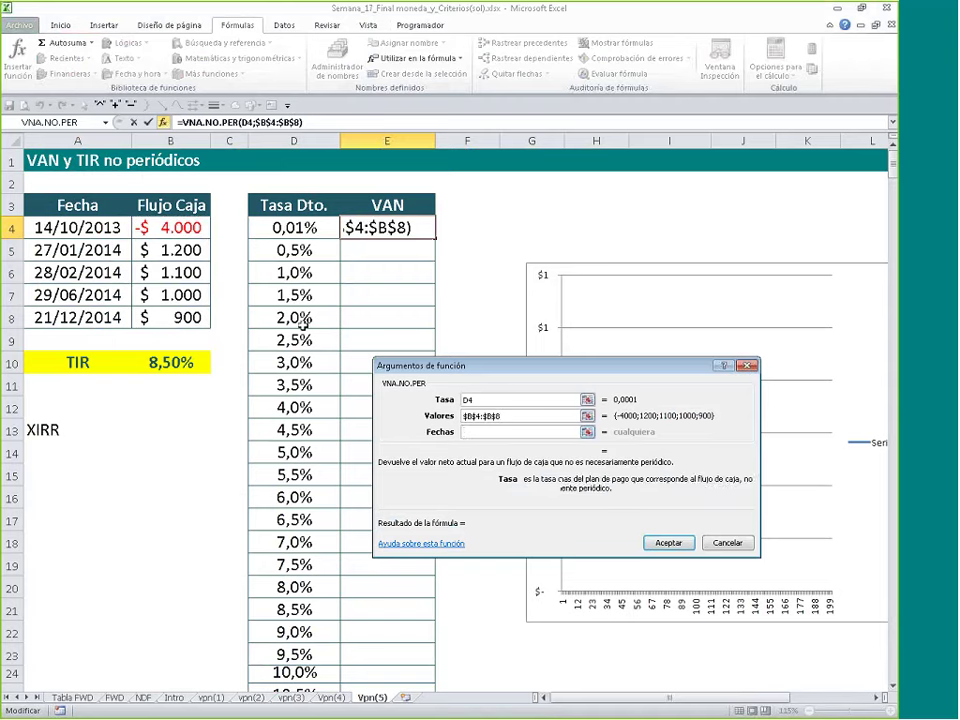
pyautogui.moveTo(78, 227); pyautogui.dragTo(90, 318)
pyautogui.press('F4')
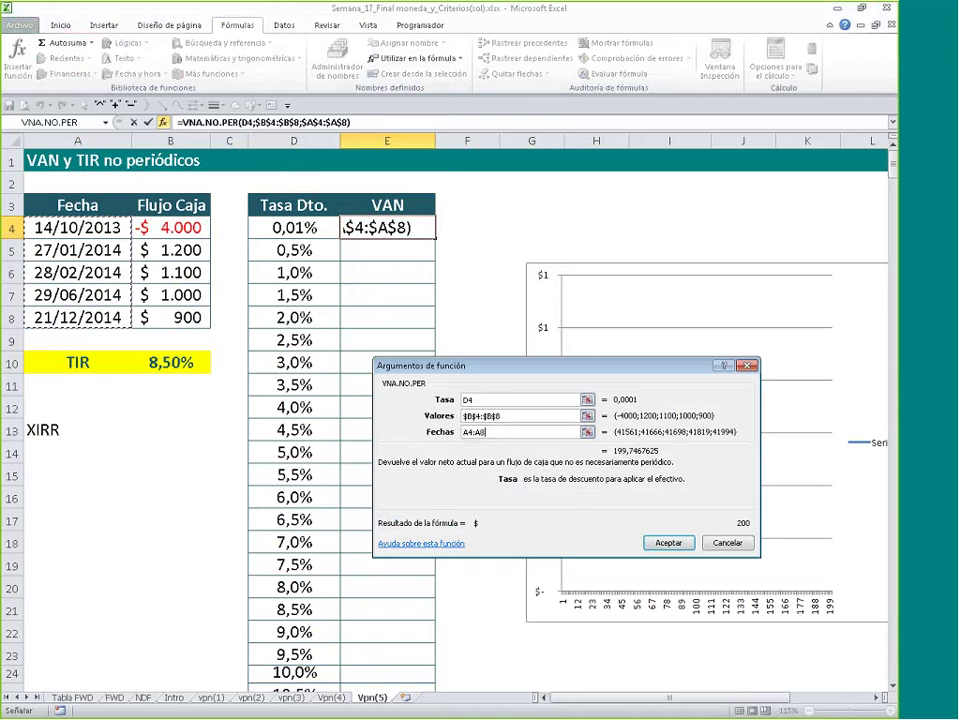
pyautogui.click(673, 542)
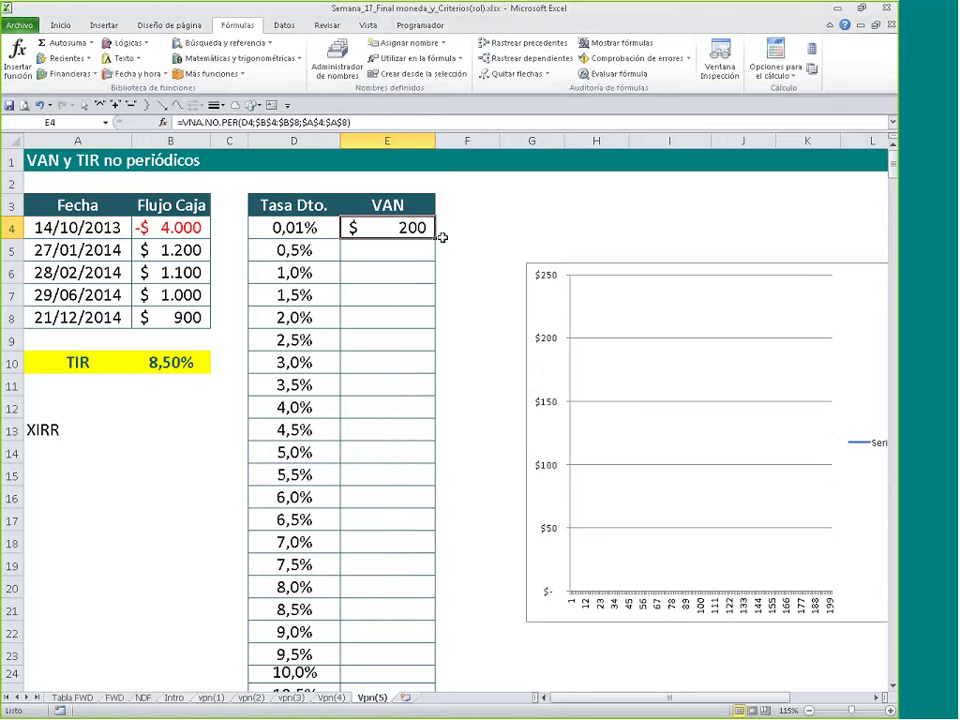
# Step: Fill the E4 formula down the VAN column for every discount rate, and review its references without changing them
pyautogui.doubleClick(435, 238)
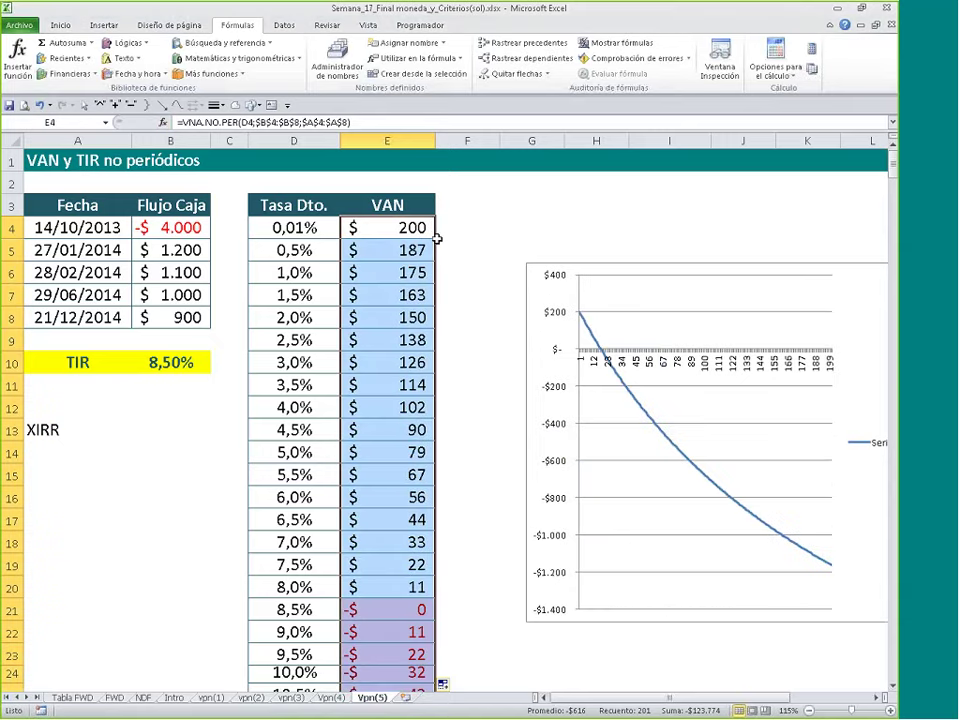
pyautogui.doubleClick(400, 224)
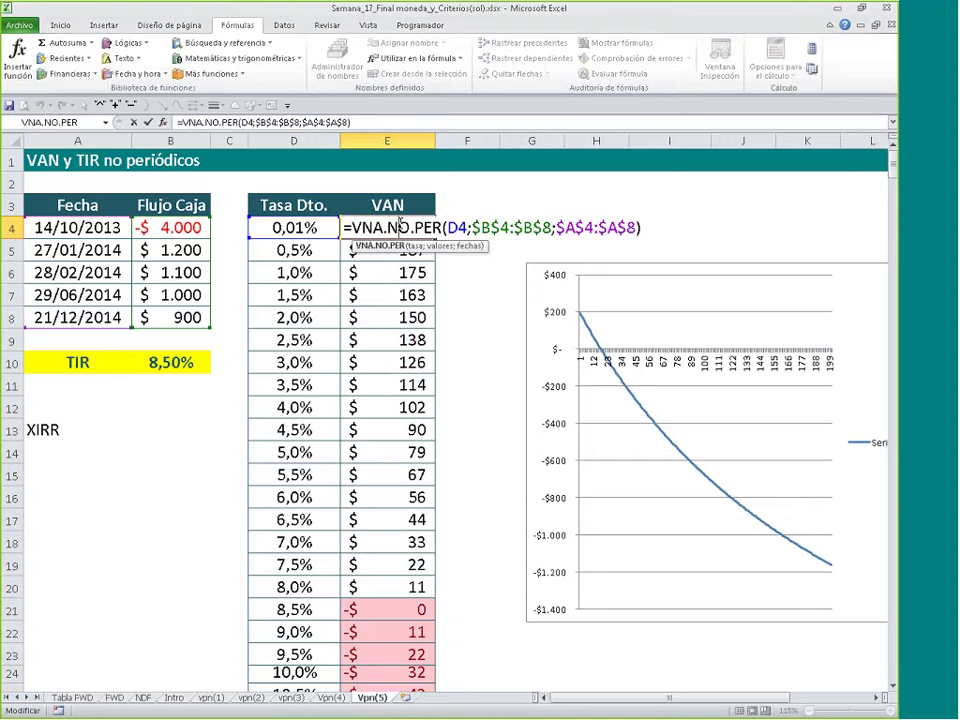
pyautogui.press('Escape')
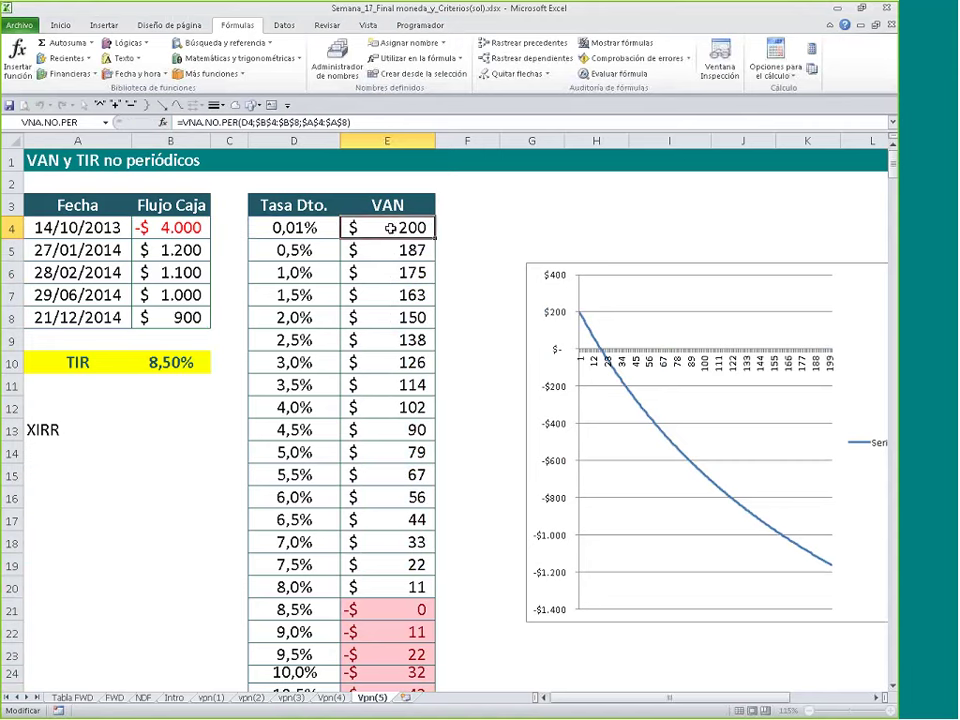